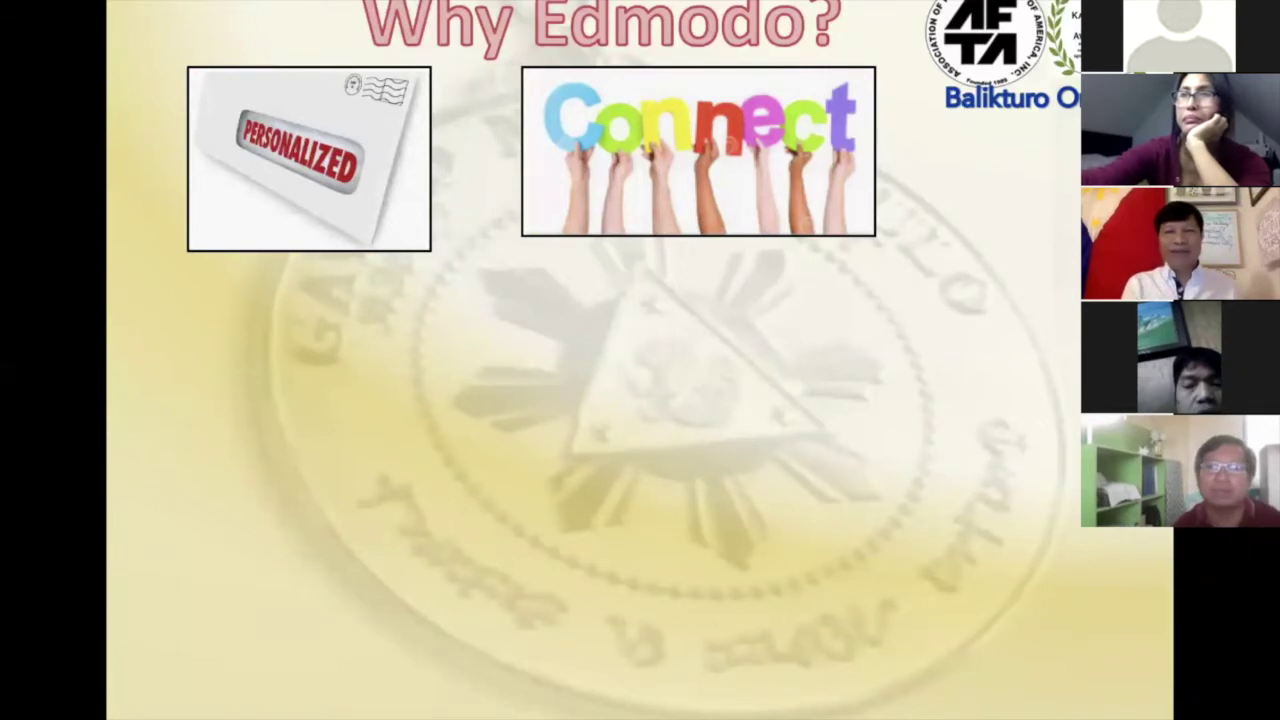
# Reveal the MEASURE SUCCESS, engage, Facebook, Anytime Anywhere Learning and FREE pictures, then advance to Let's get started!
pyautogui.click(664, 389)
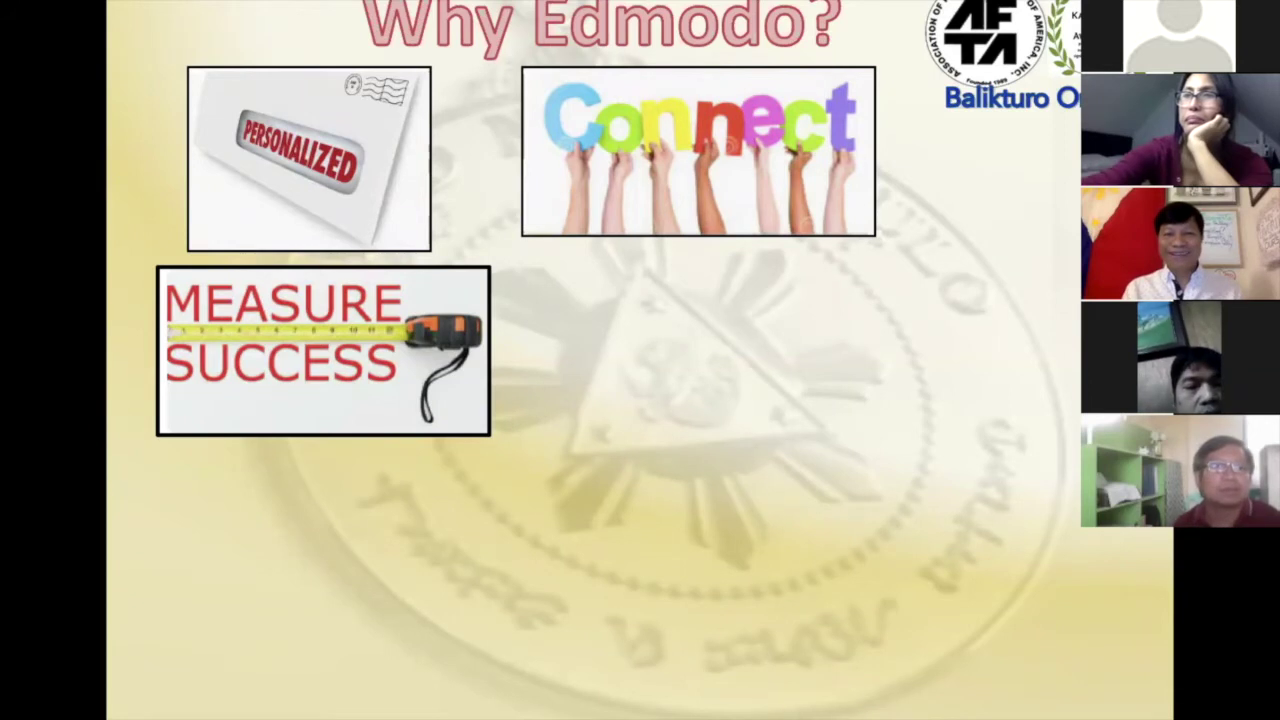
pyautogui.click(834, 464)
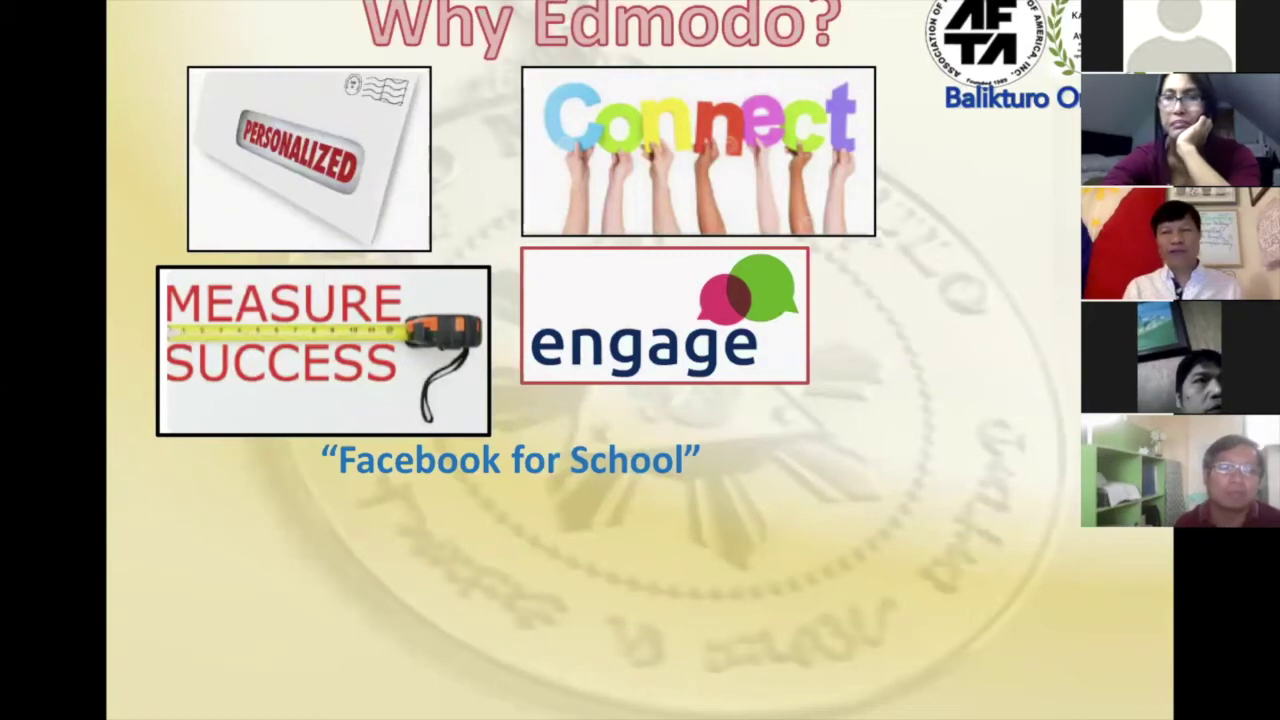
pyautogui.click(650, 562)
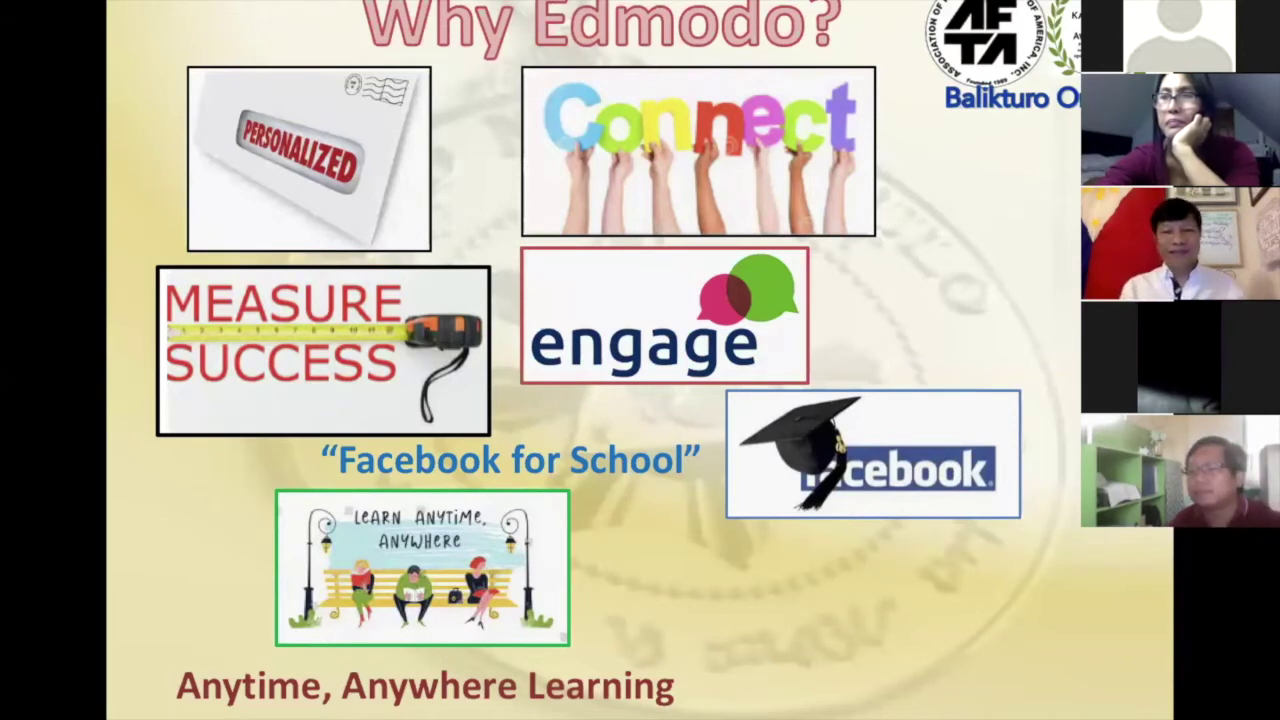
pyautogui.click(857, 606)
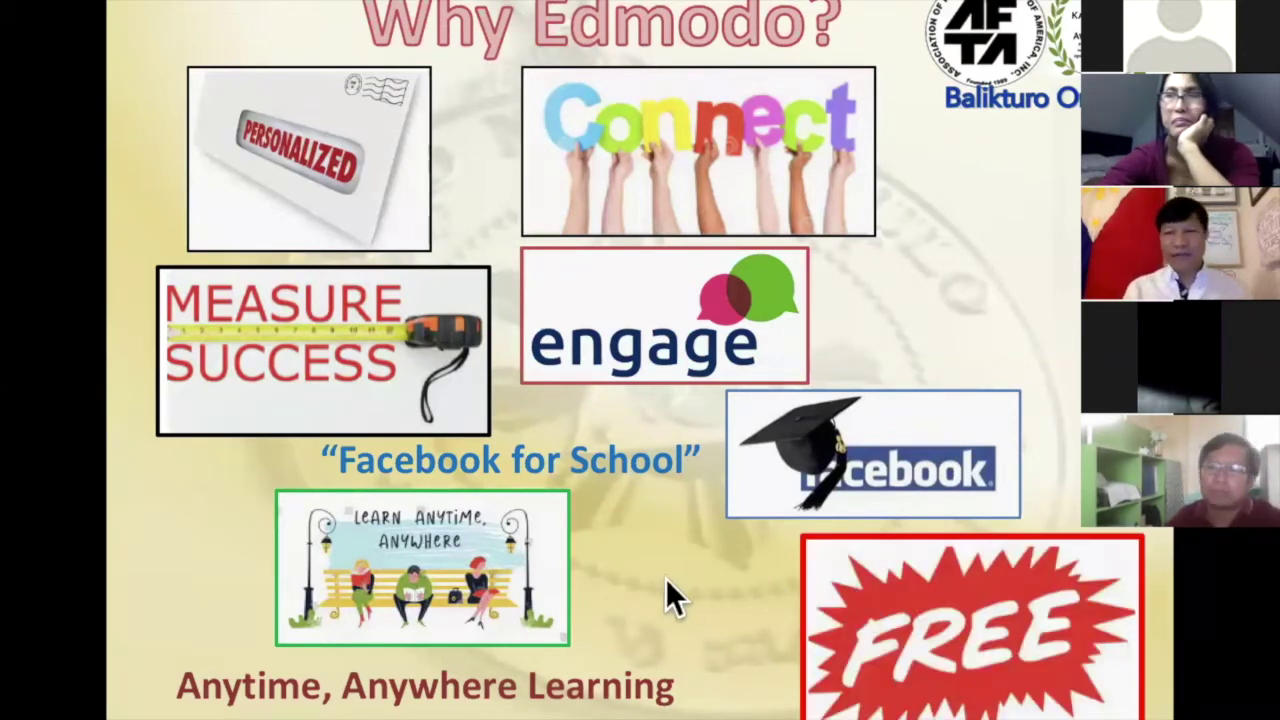
pyautogui.click(871, 314)
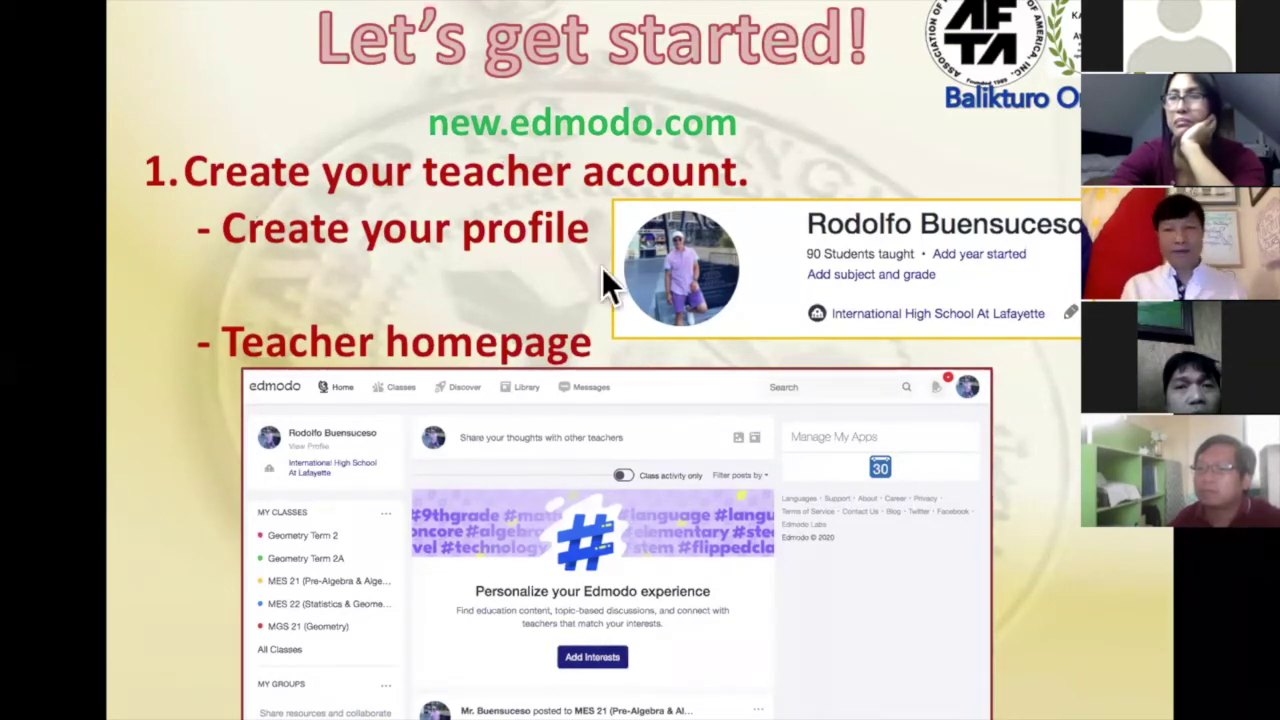
# End the slideshow and enter new.edmodo.com in Chrome's new tab.
pyautogui.press('Escape')
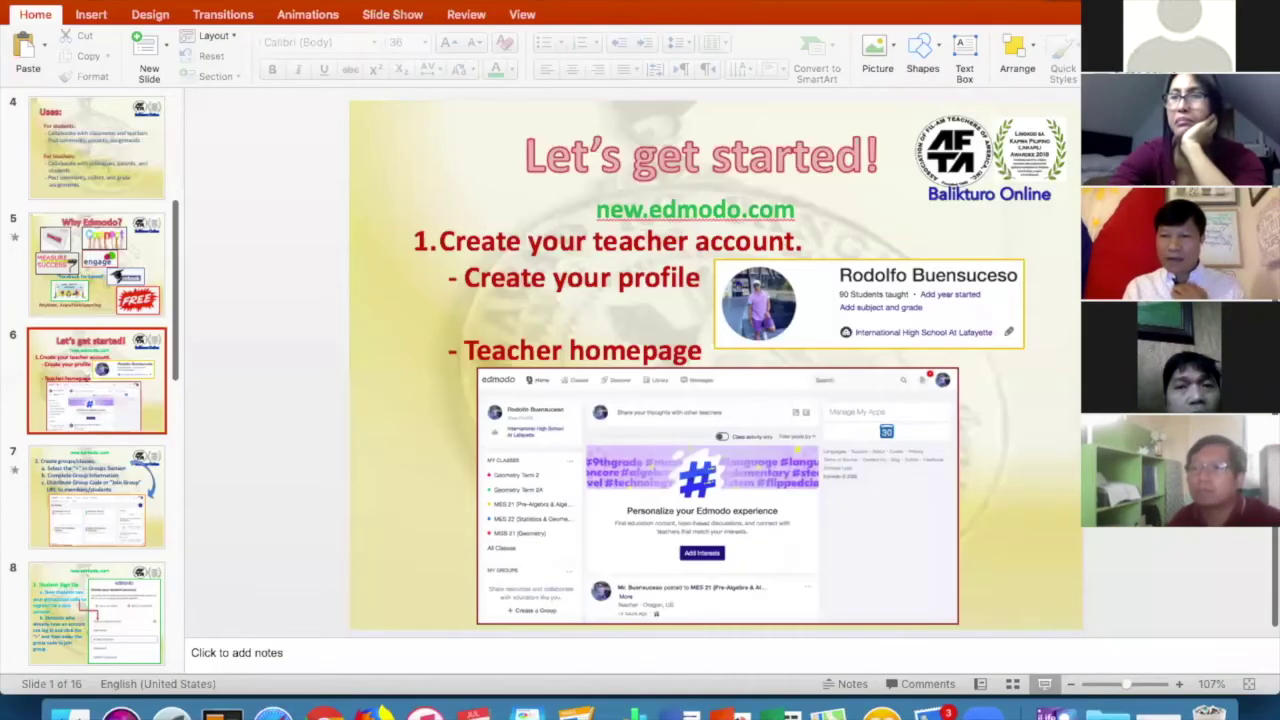
pyautogui.press('super+Tab')
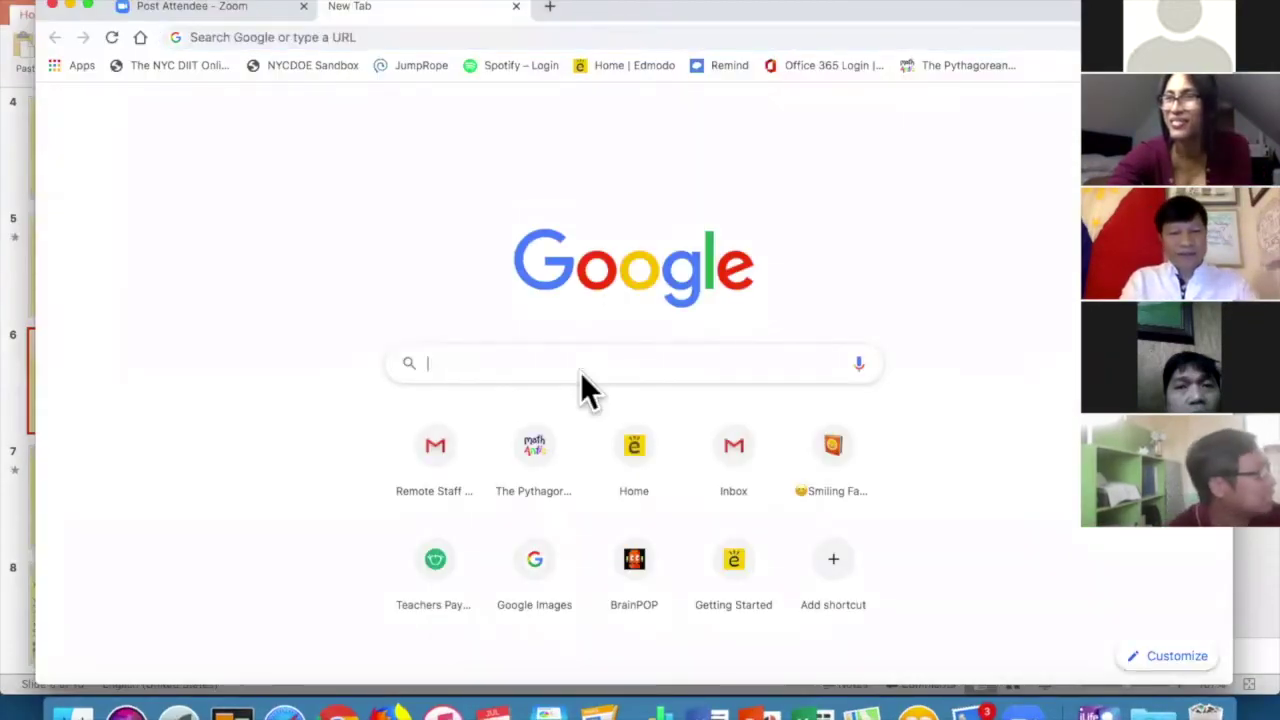
pyautogui.write('new.edmodo')
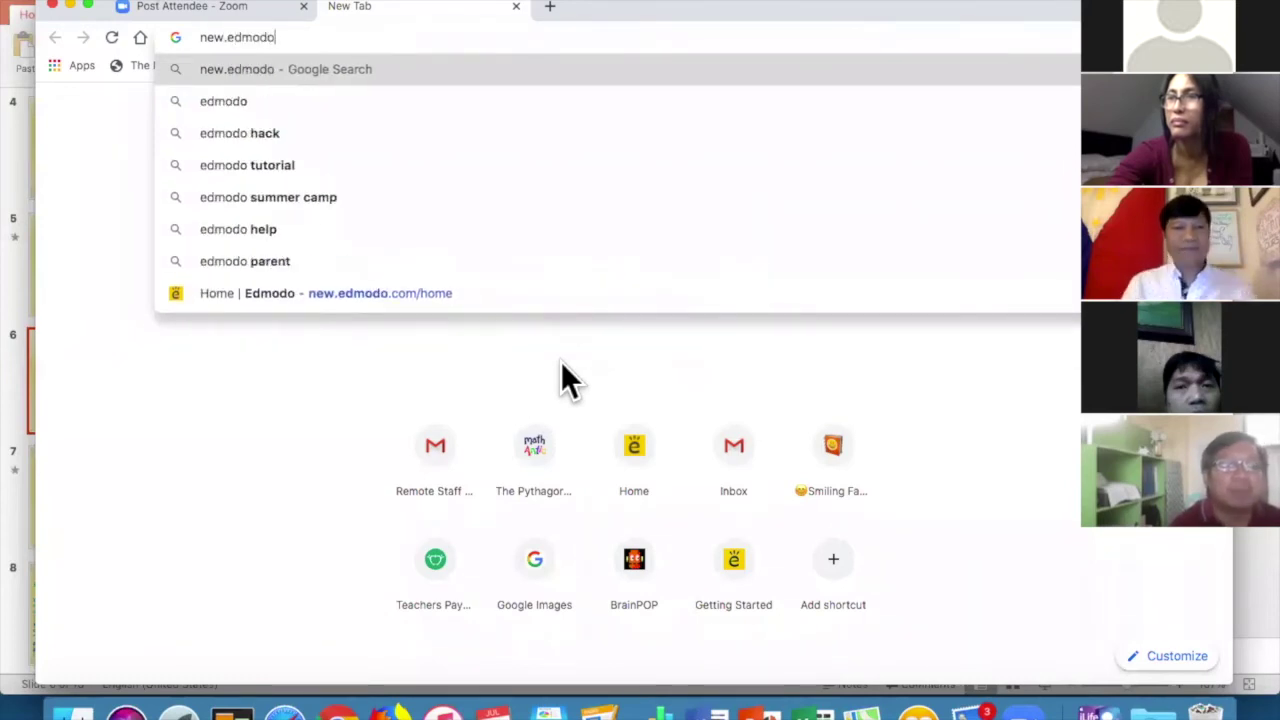
pyautogui.write('.com')
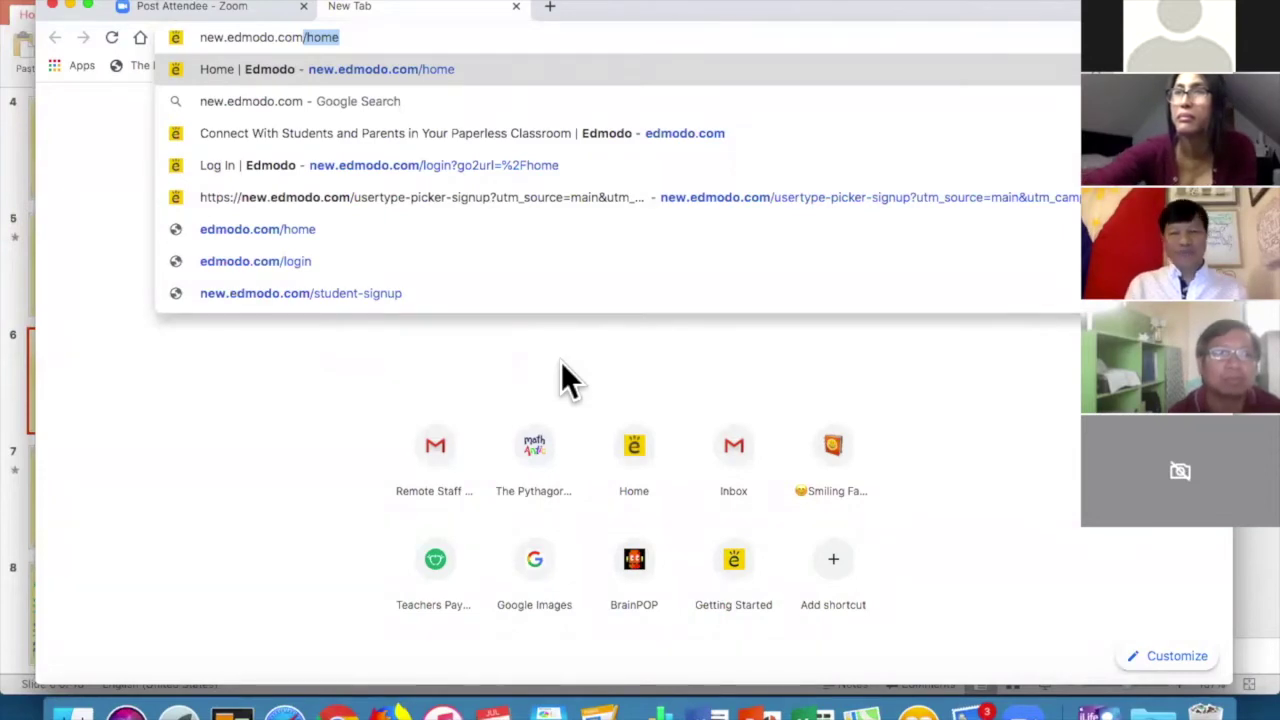
pyautogui.press('Return')
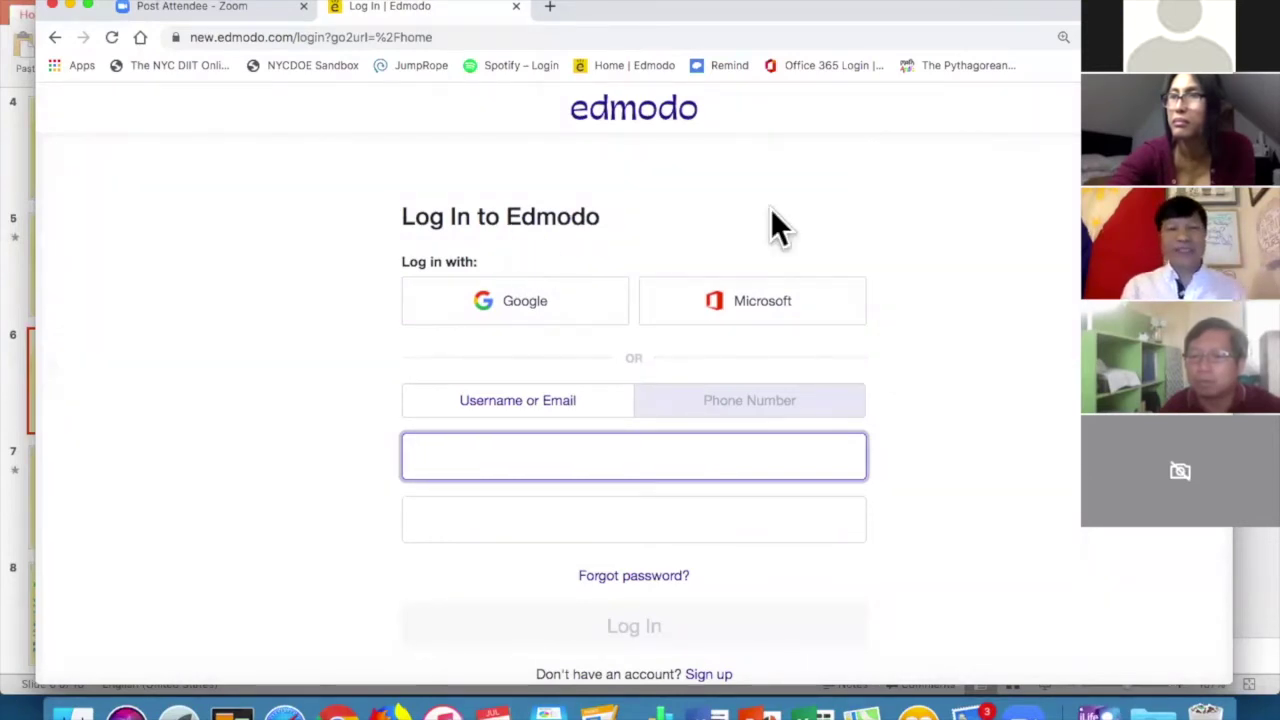
pyautogui.scroll(-1, 900, 237)
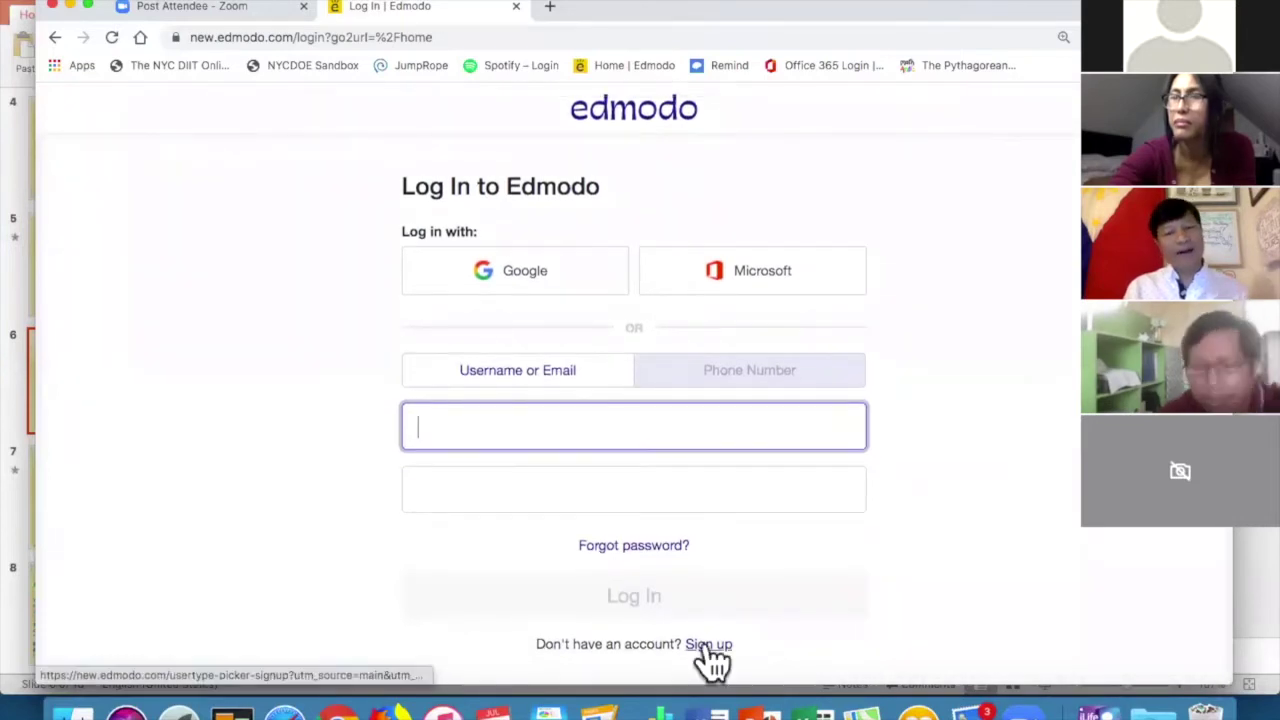
pyautogui.click(705, 645)
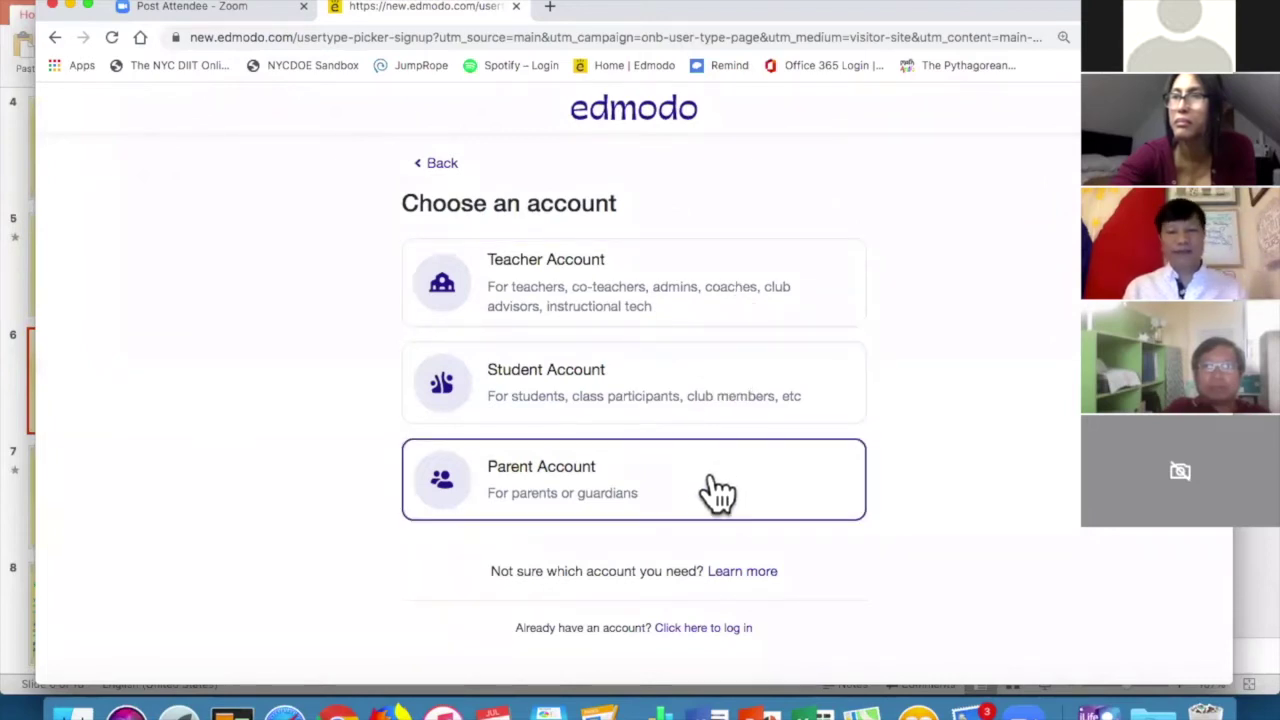
pyautogui.click(710, 290)
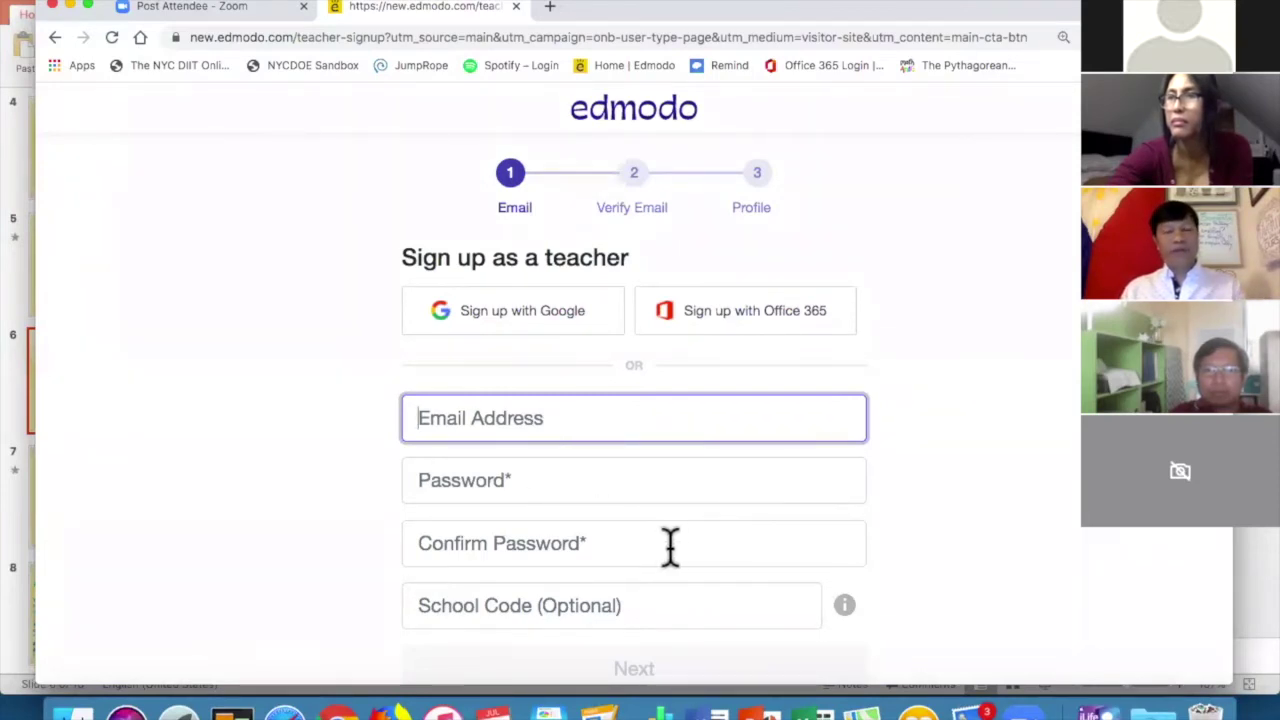
pyautogui.scroll(-2, 672, 615)
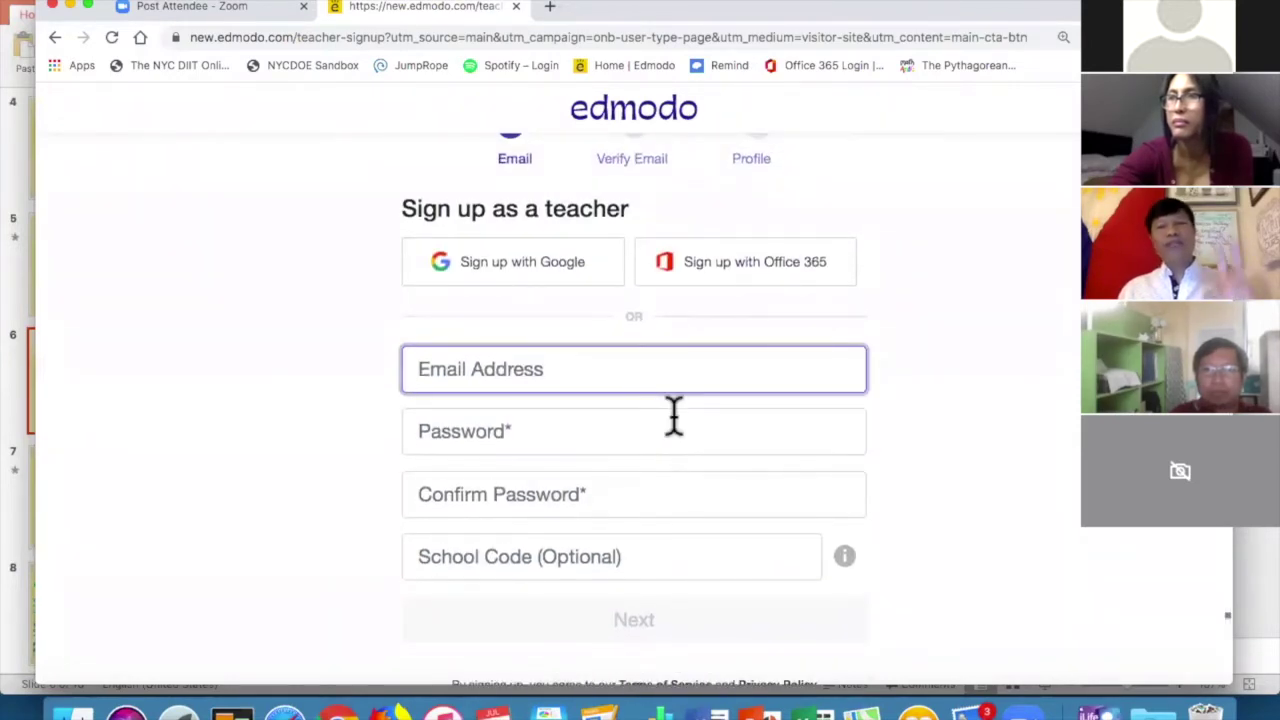
pyautogui.scroll(2, 680, 320)
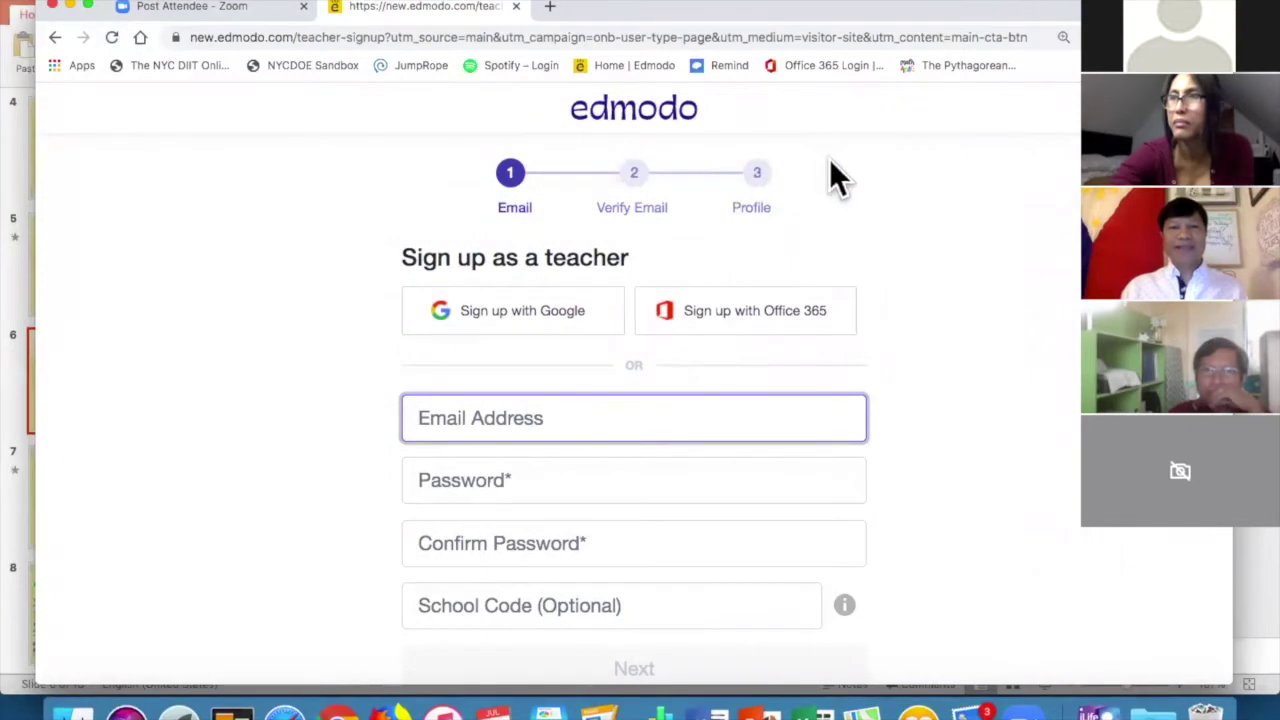
pyautogui.click(632, 65)
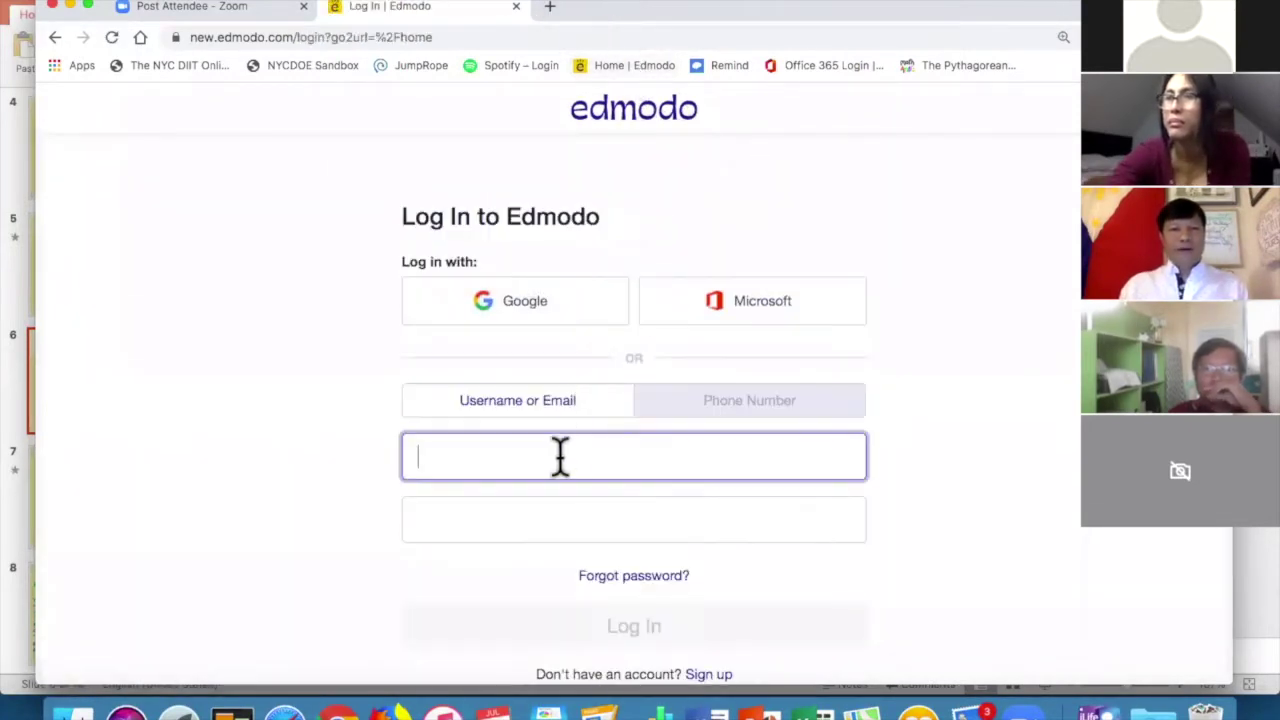
# Log in with the saved teacher username and the pasted account password.
pyautogui.click(560, 455)
pyautogui.click(529, 251)
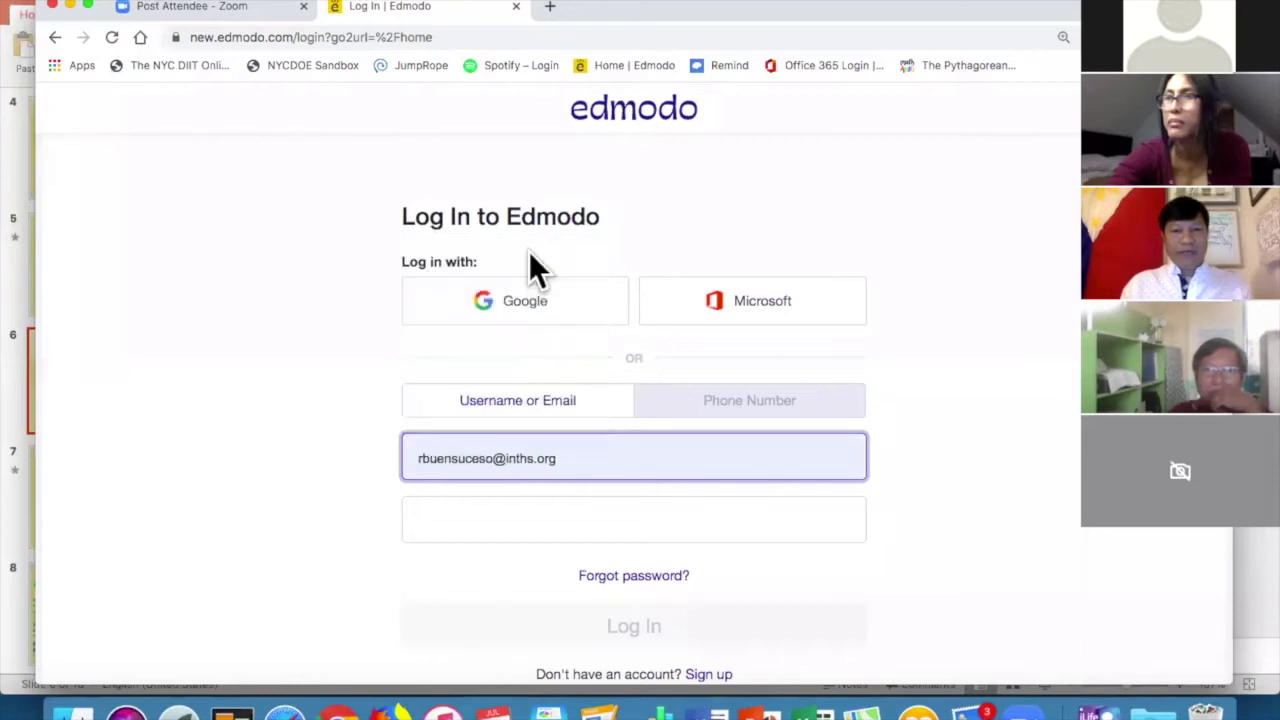
pyautogui.click(594, 520)
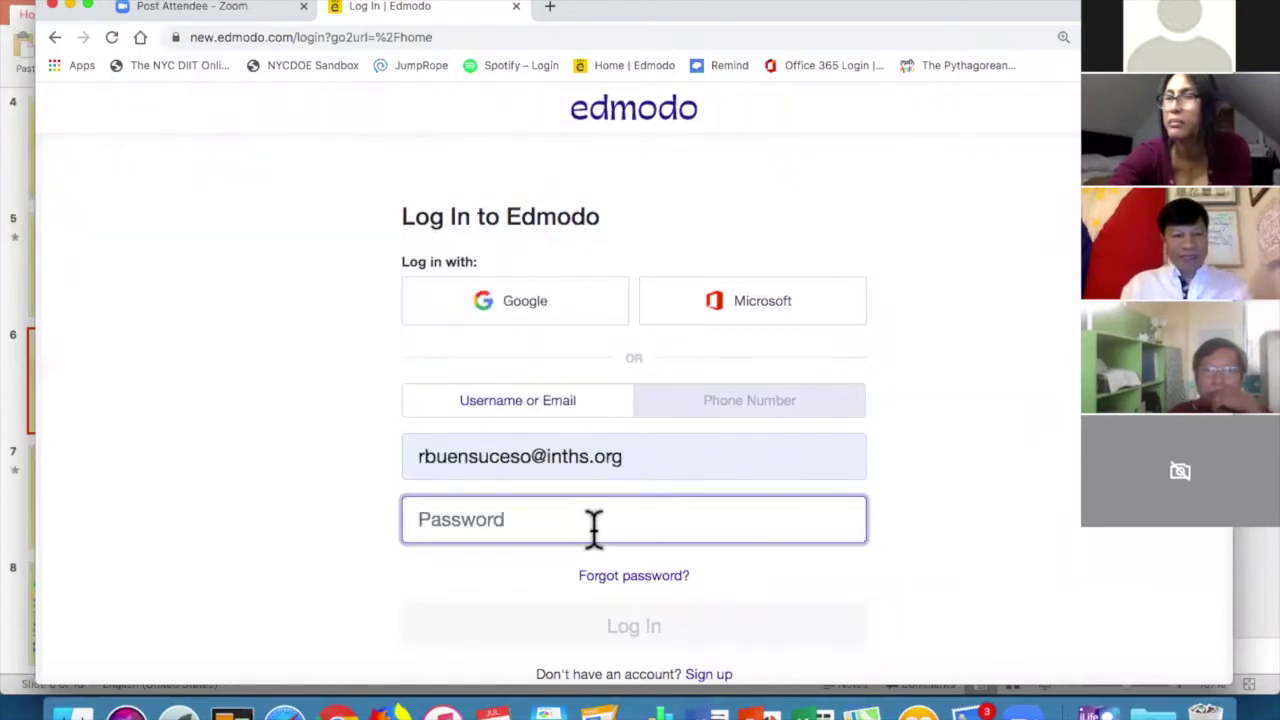
pyautogui.press('super+v')
pyautogui.press('Return')
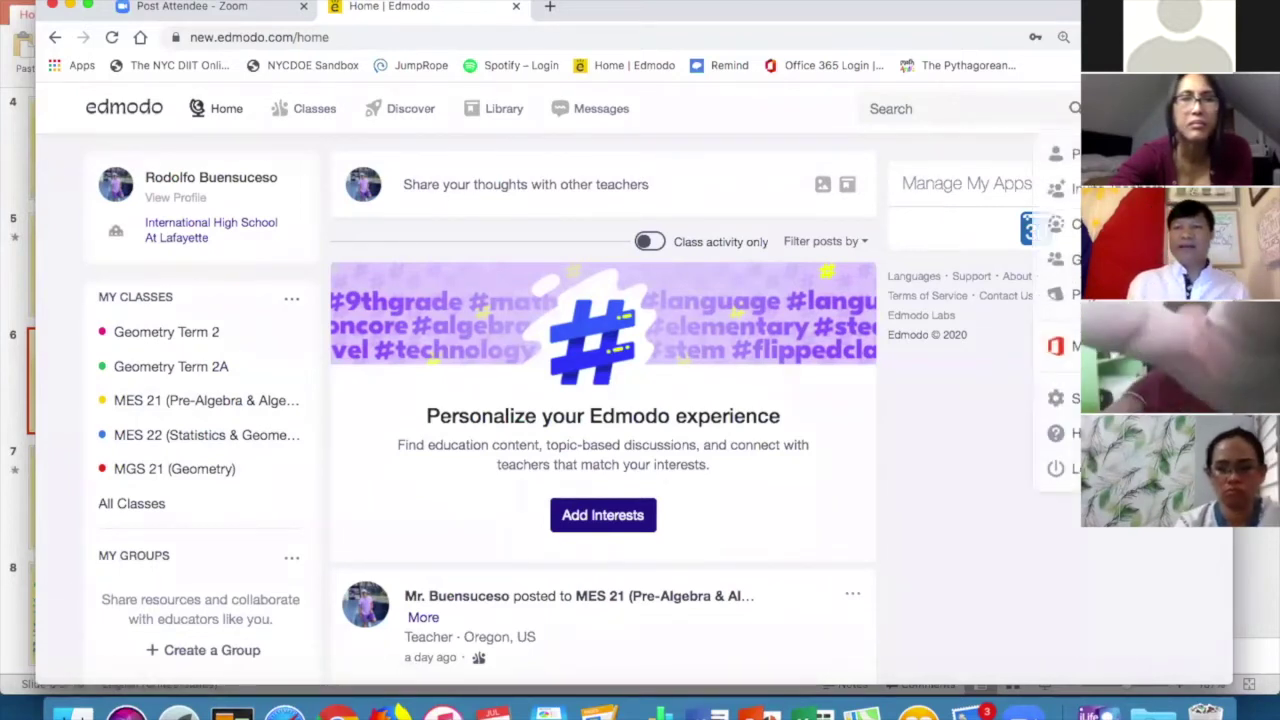
pyautogui.click(175, 197)
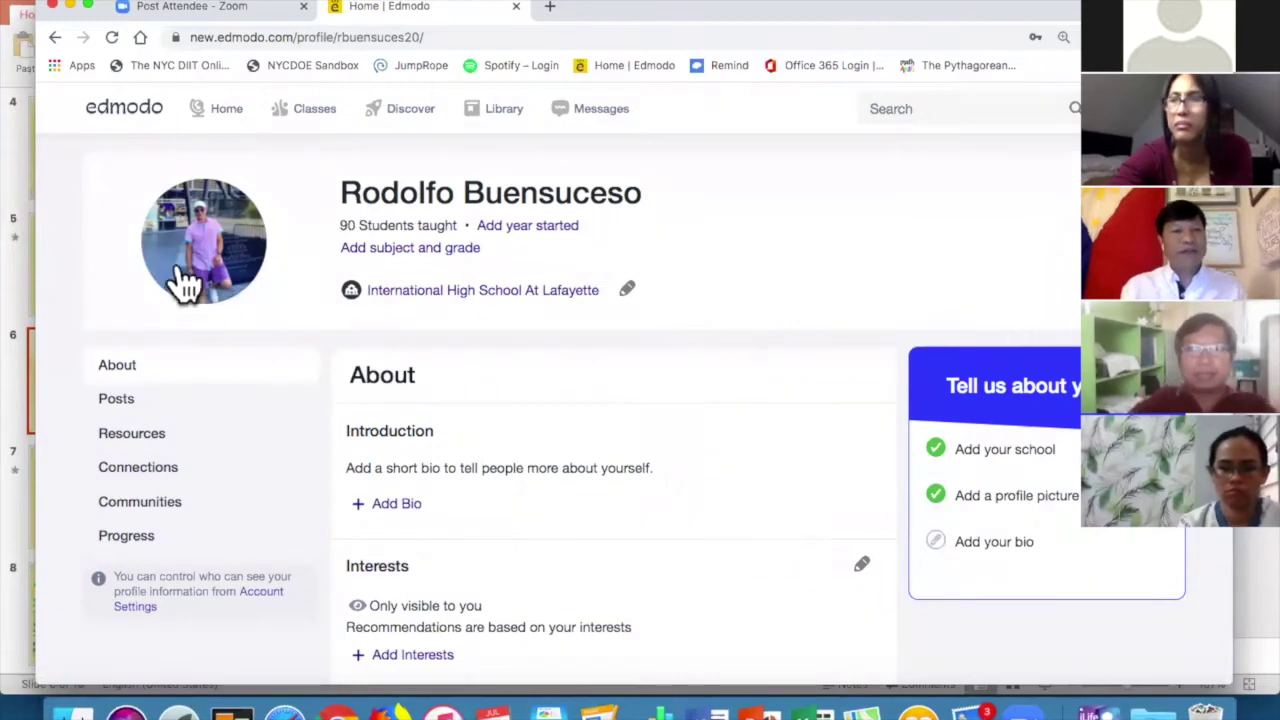
pyautogui.moveTo(200, 271)
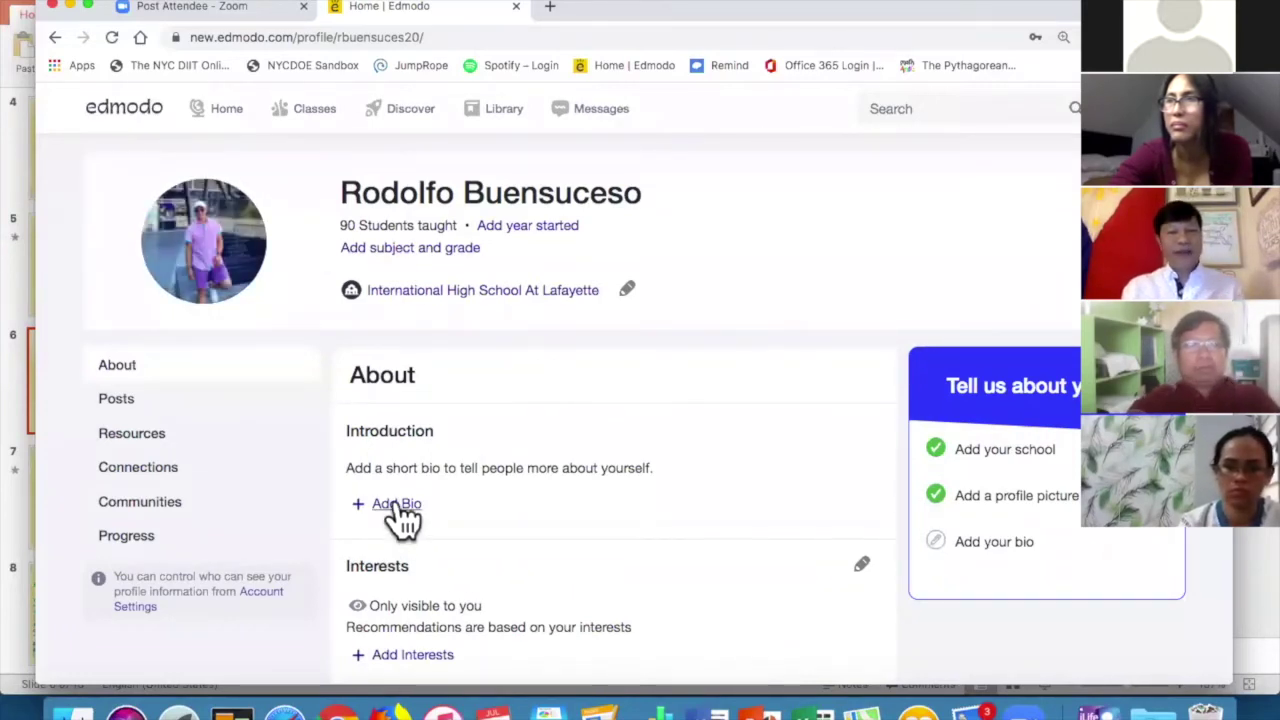
pyautogui.scroll(-3, 603, 450)
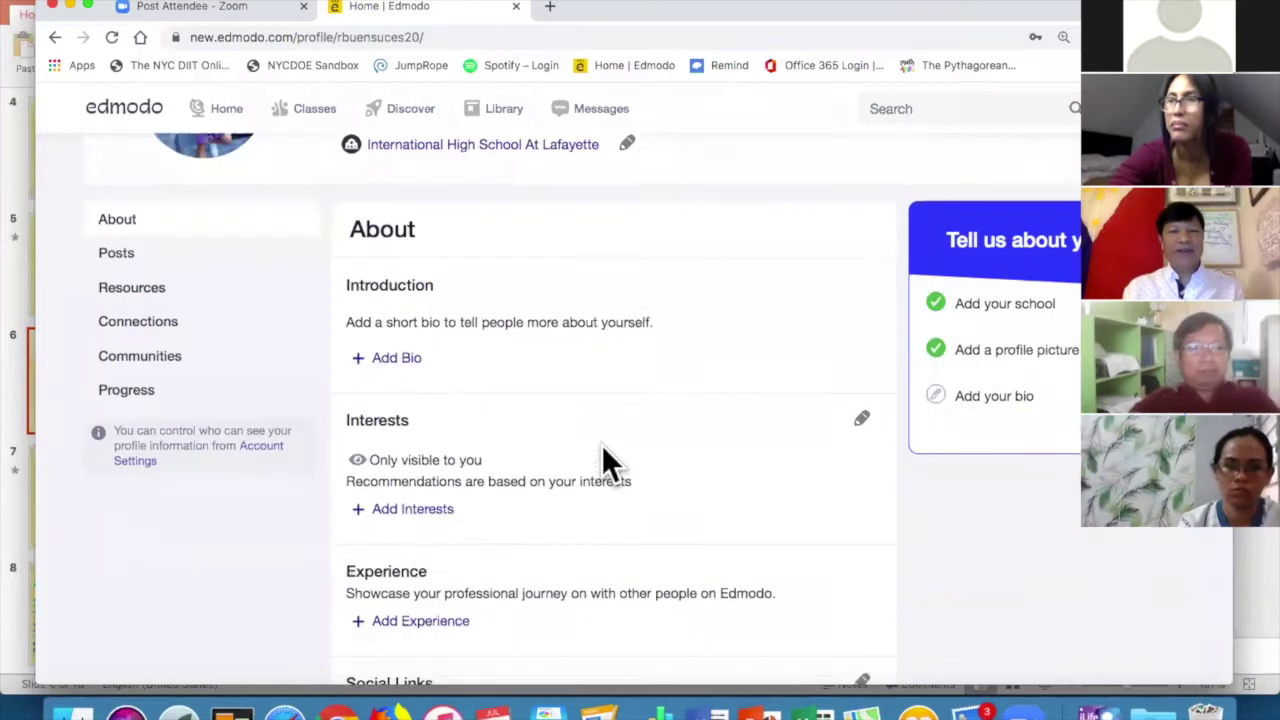
pyautogui.scroll(3, 603, 455)
pyautogui.click(226, 115)
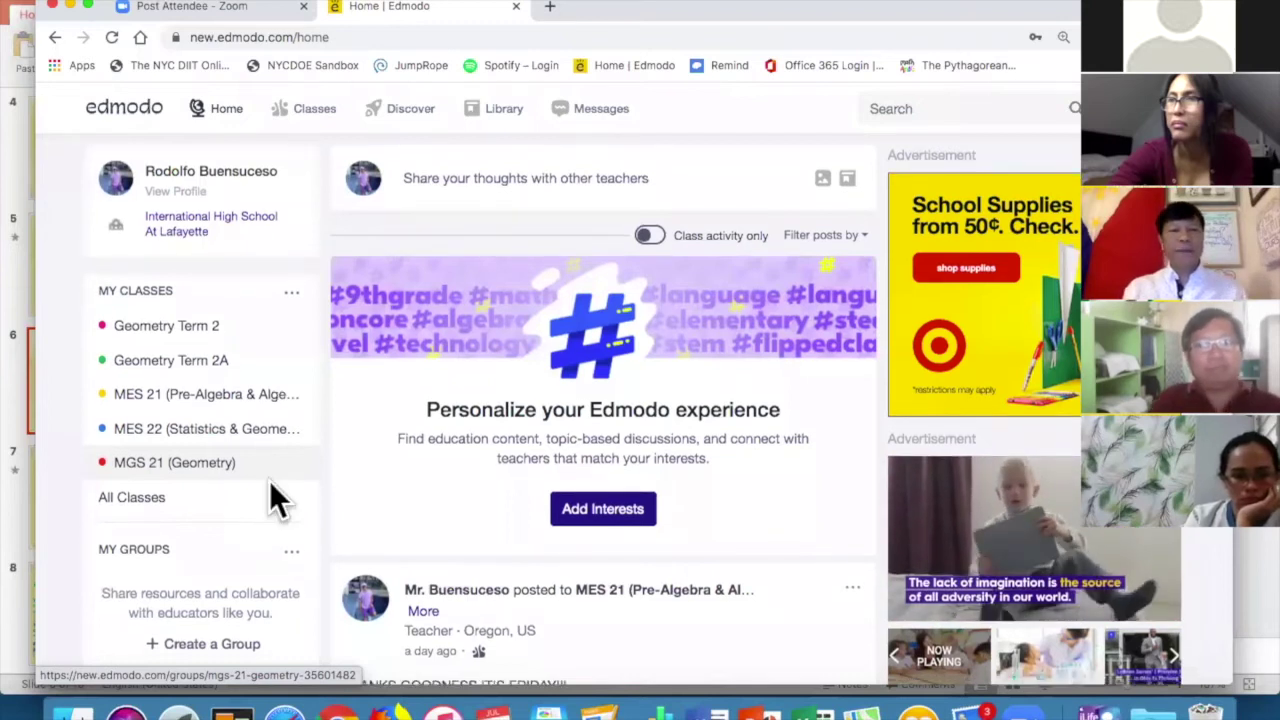
pyautogui.scroll(-5, 270, 488)
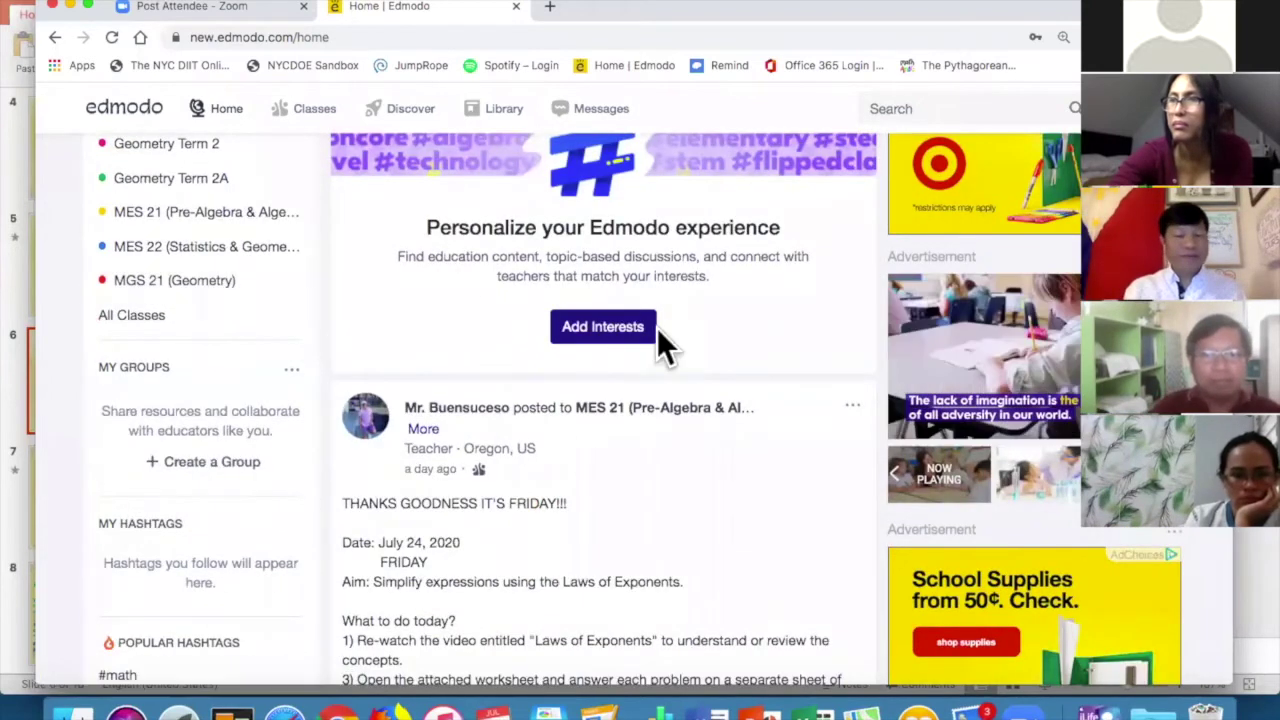
pyautogui.scroll(-6, 580, 354)
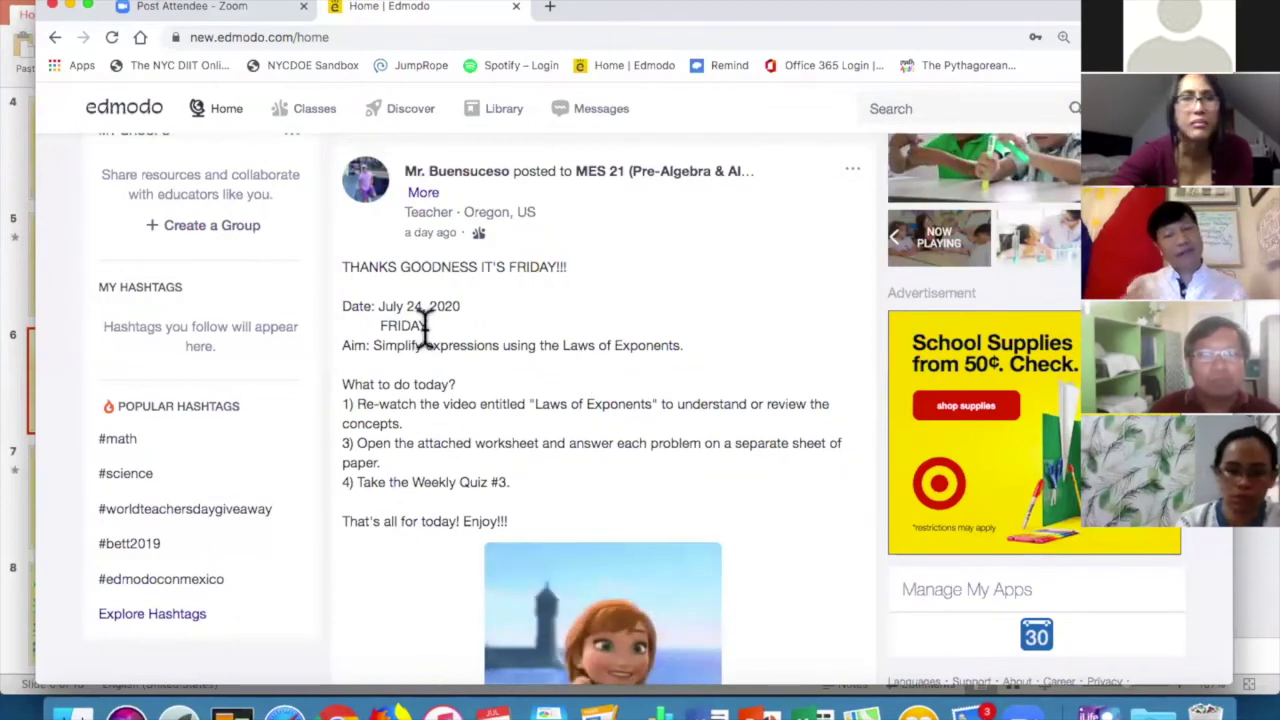
pyautogui.scroll(-5, 425, 327)
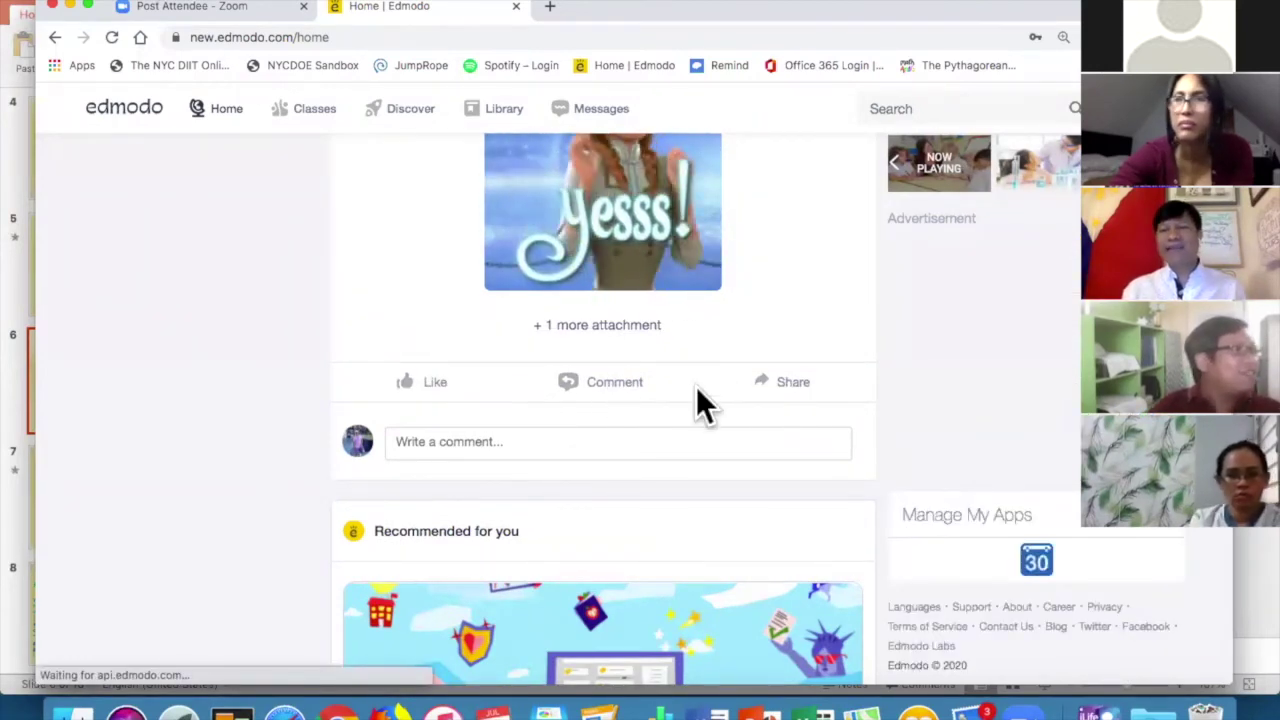
pyautogui.scroll(5, 696, 386)
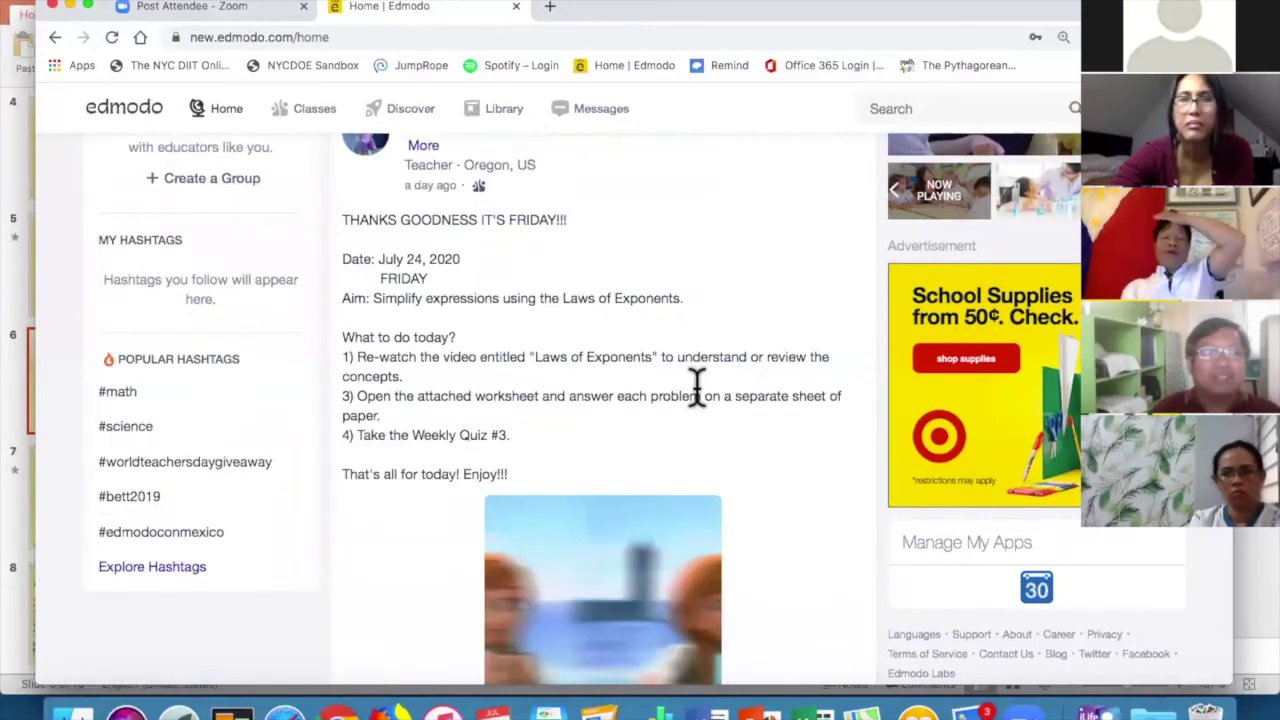
pyautogui.scroll(4, 697, 386)
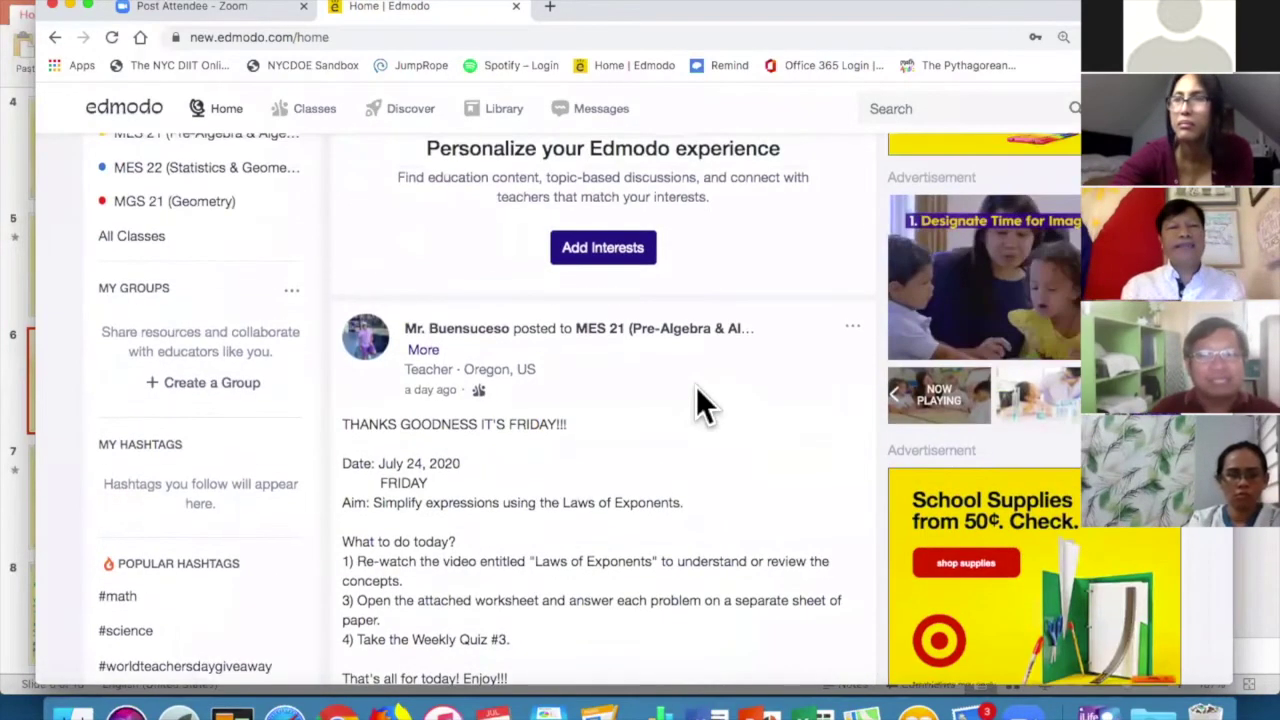
pyautogui.scroll(5, 696, 386)
pyautogui.moveTo(314, 125)
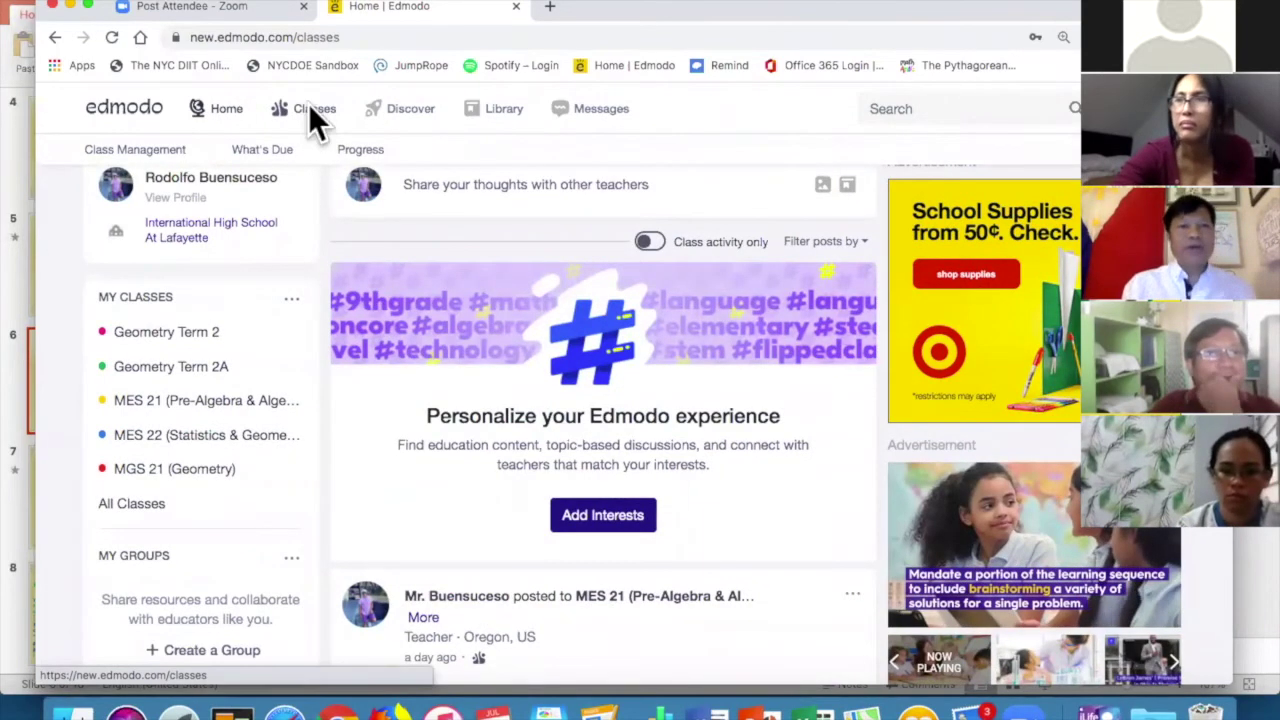
pyautogui.click(314, 123)
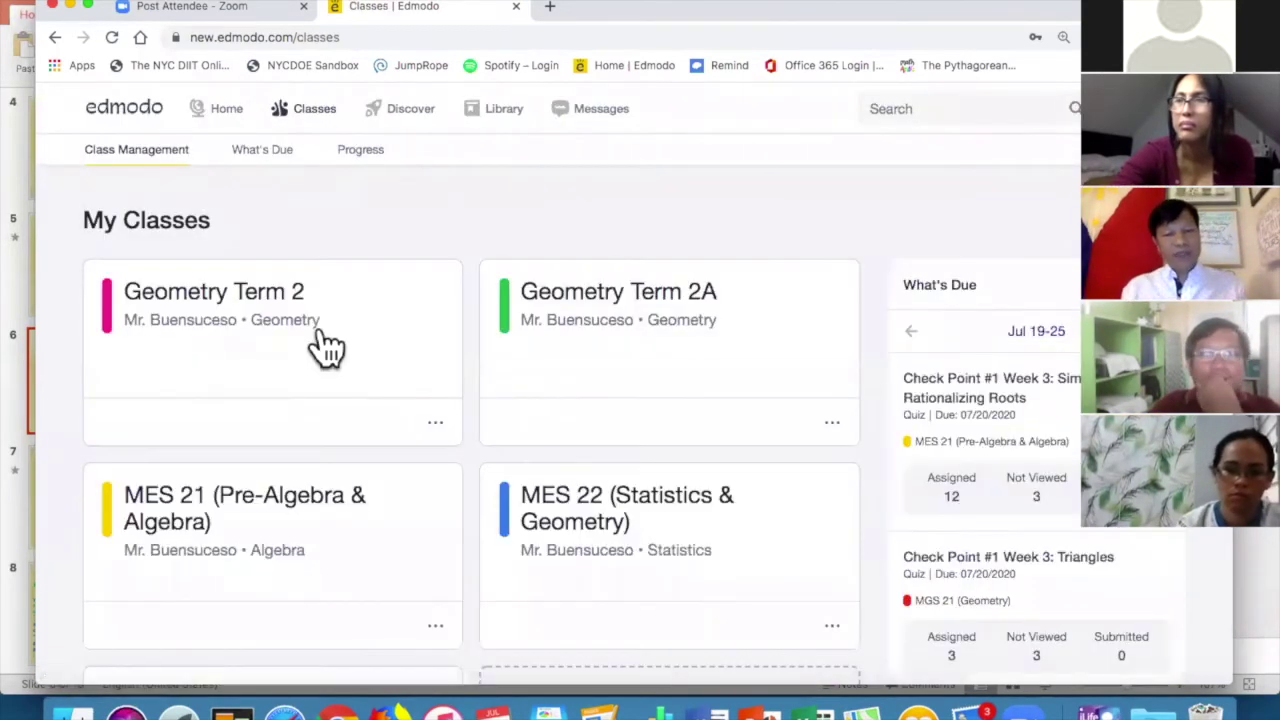
pyautogui.scroll(-2, 325, 347)
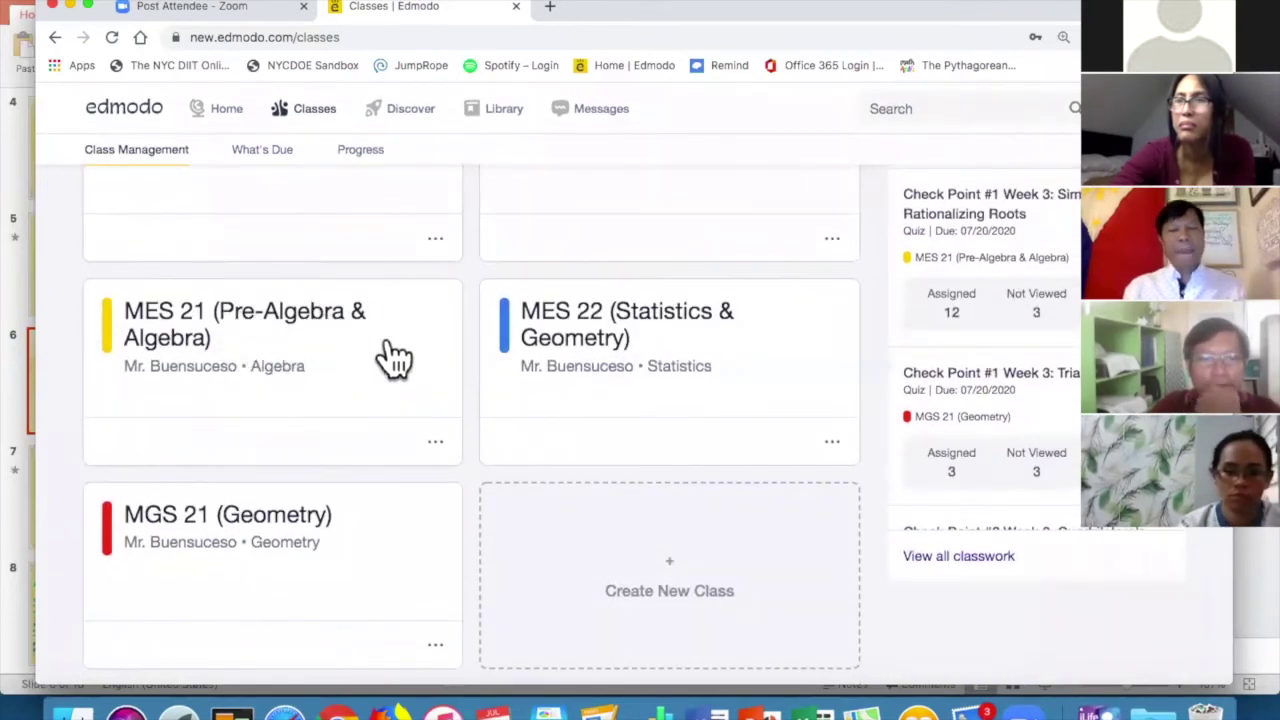
pyautogui.scroll(2, 414, 366)
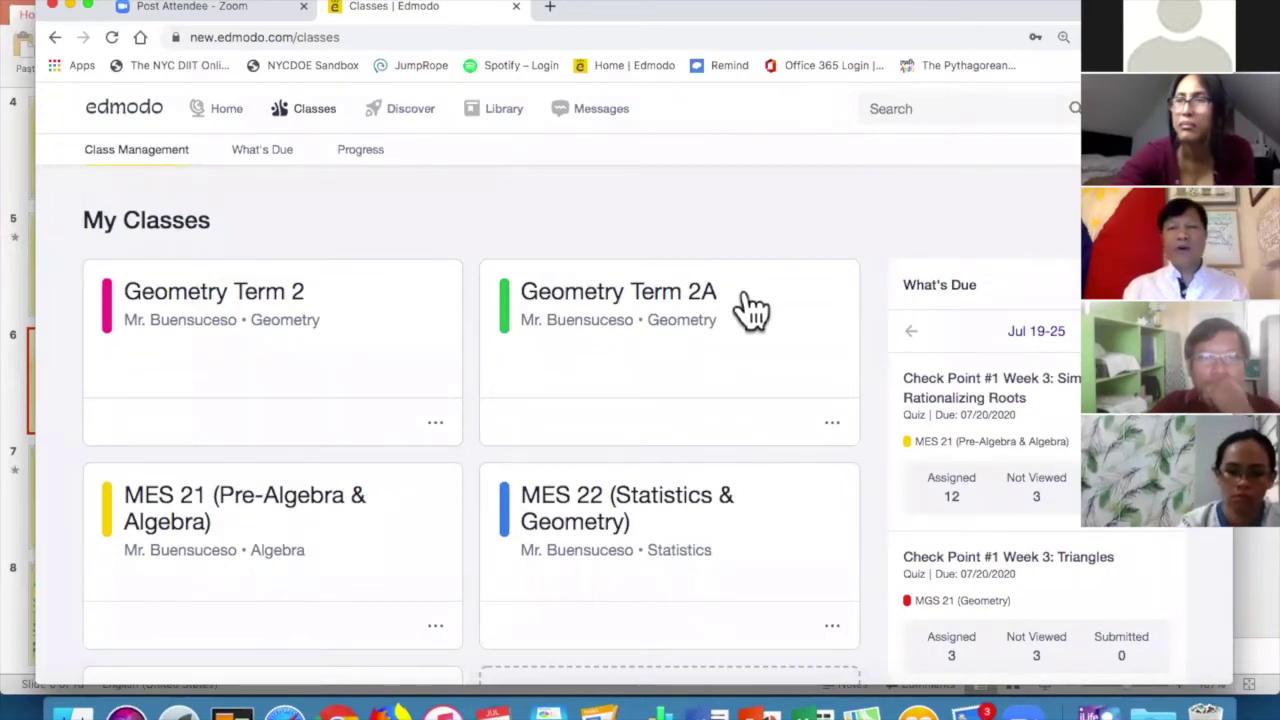
pyautogui.scroll(-3, 748, 308)
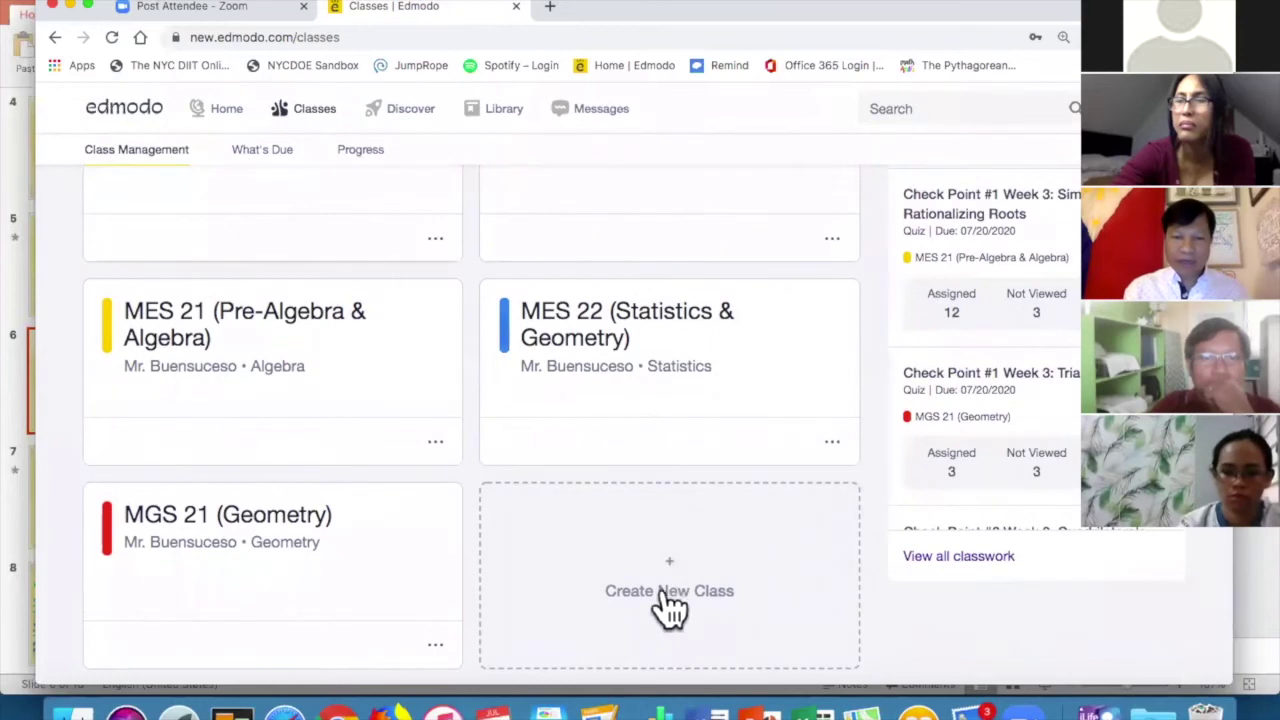
pyautogui.scroll(3, 680, 600)
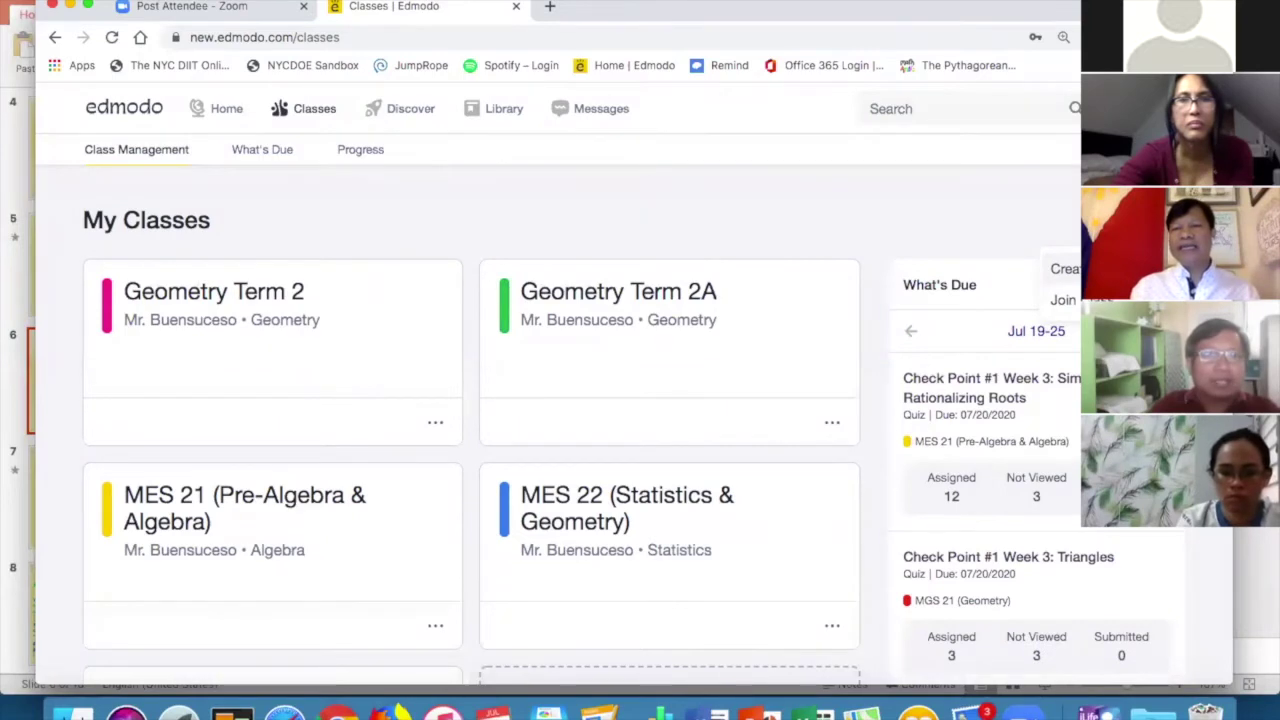
# Start a new class named Edmodo Class and paste in the prepared description.
pyautogui.click(1066, 269)
pyautogui.click(716, 195)
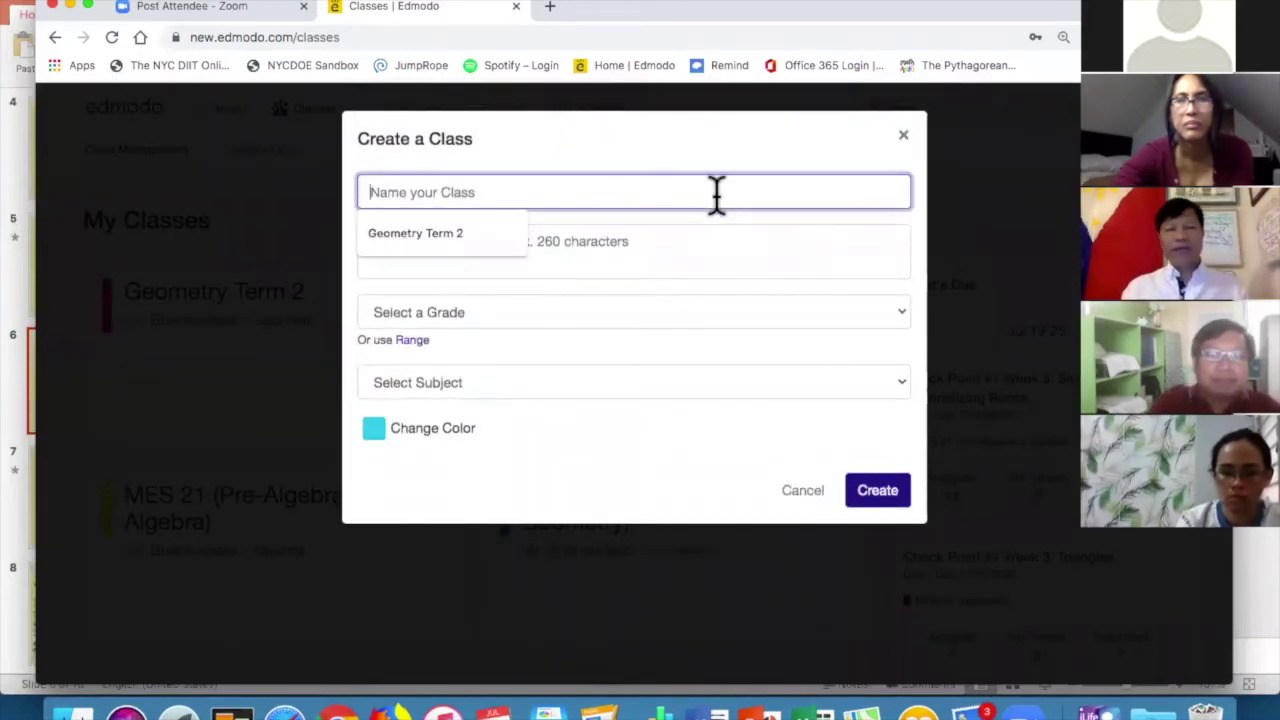
pyautogui.write('Edmodo Class')
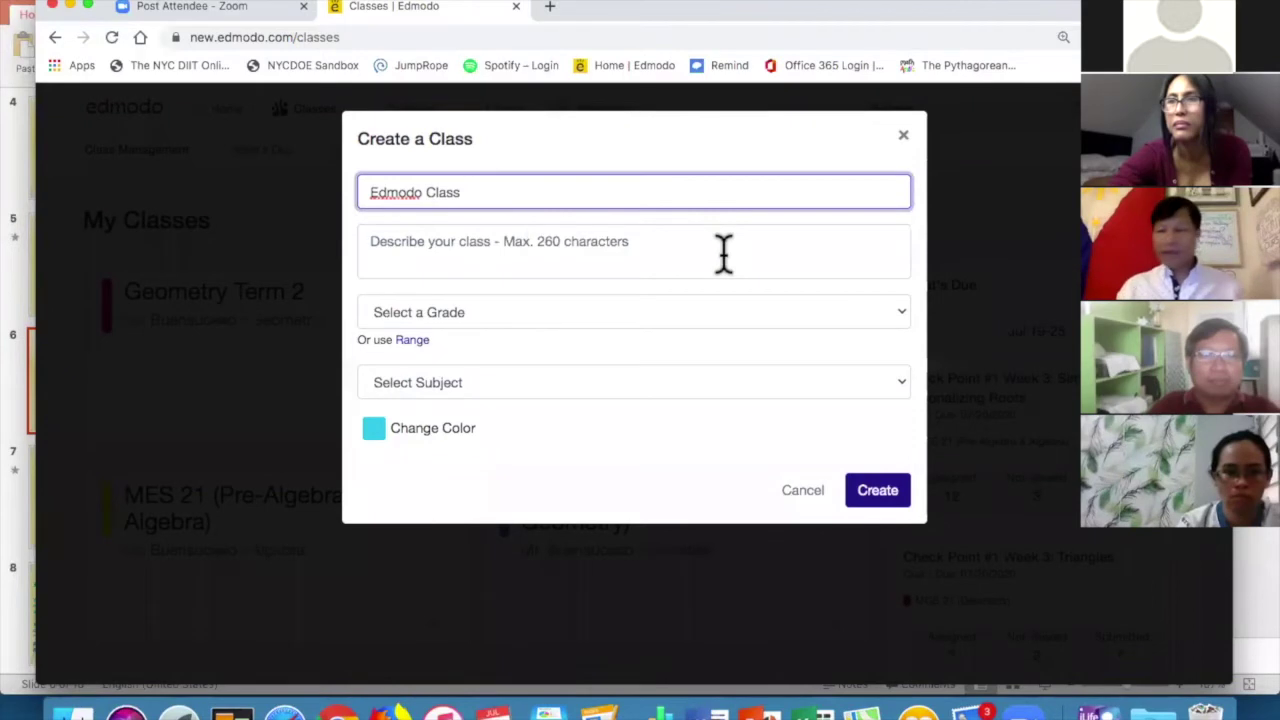
pyautogui.click(724, 254)
pyautogui.write('This is designed to give the students a glimpse of the important features of Edmodo.')
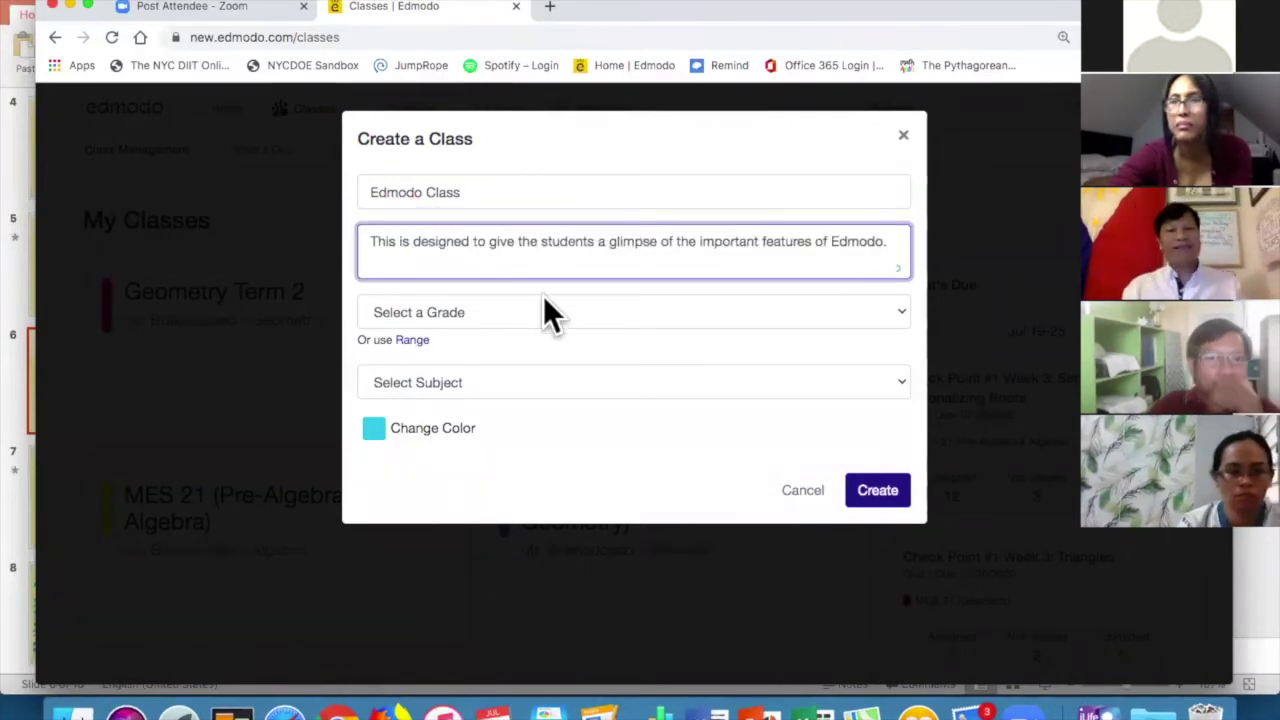
# Set grade Adult Education, subject and sub-subject Computer Technology, then create the class.
pyautogui.click(571, 313)
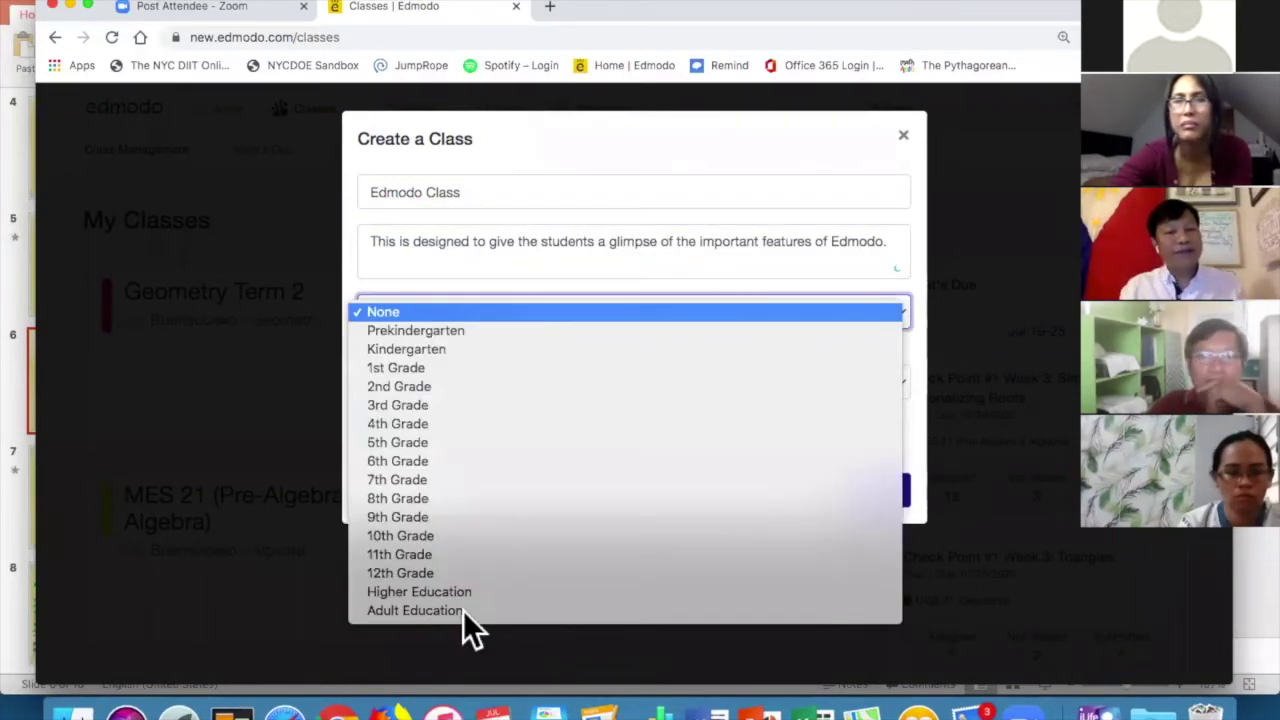
pyautogui.click(468, 607)
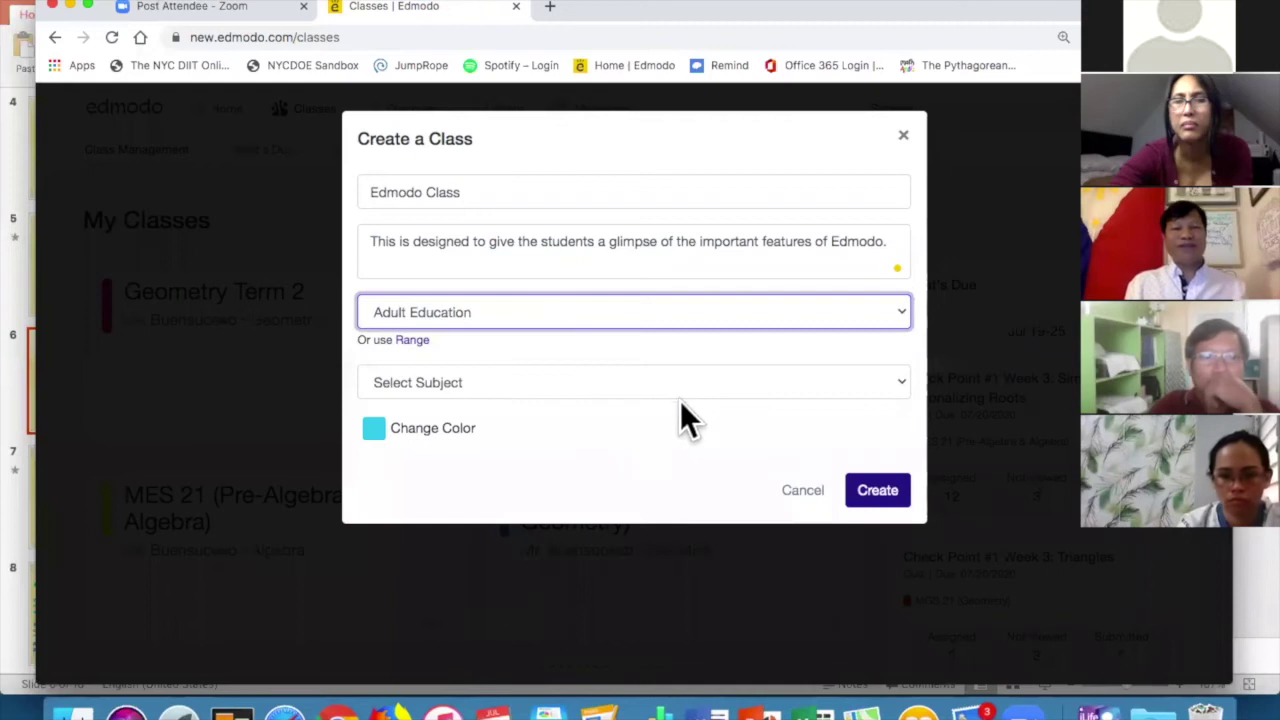
pyautogui.click(658, 389)
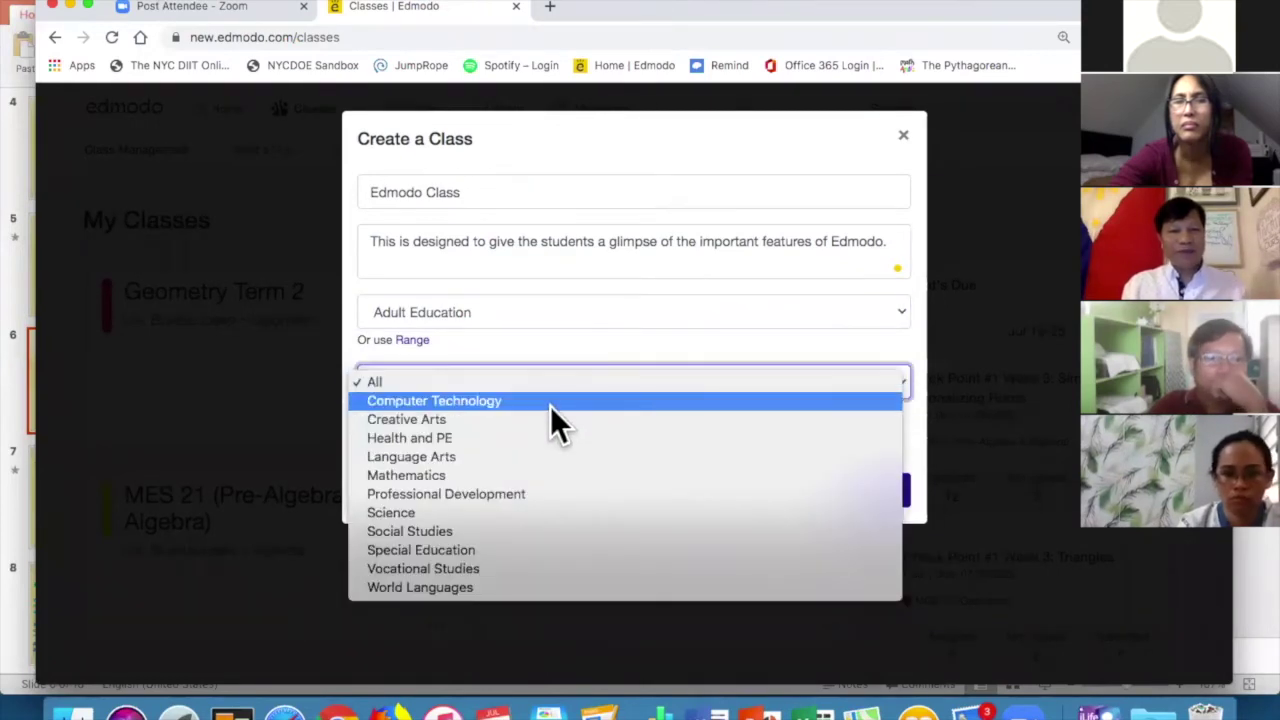
pyautogui.click(550, 406)
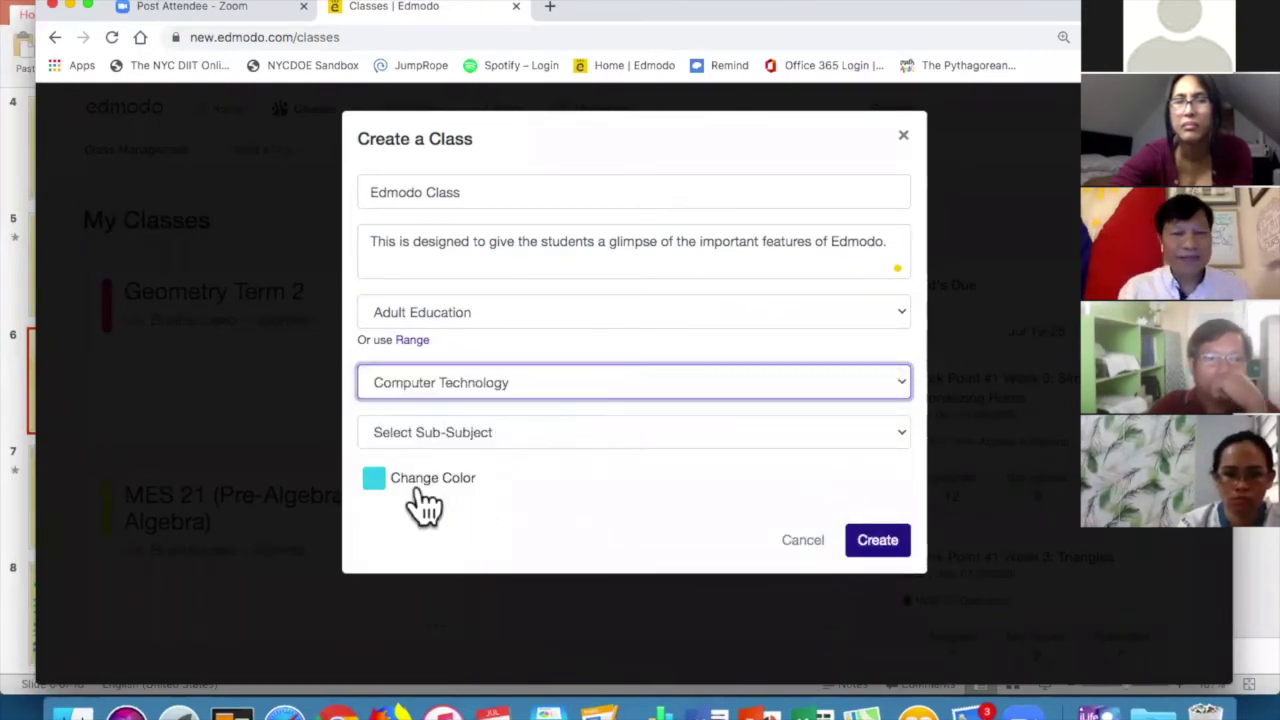
pyautogui.click(428, 490)
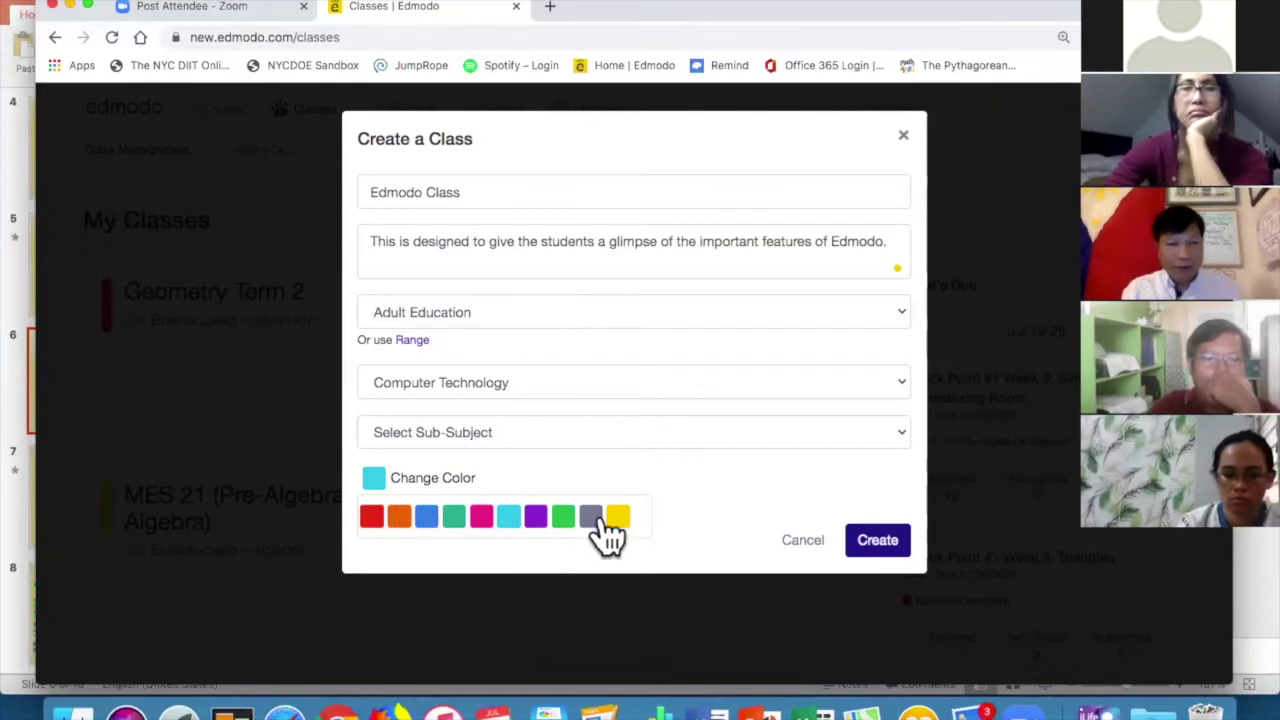
pyautogui.click(862, 548)
pyautogui.click(895, 432)
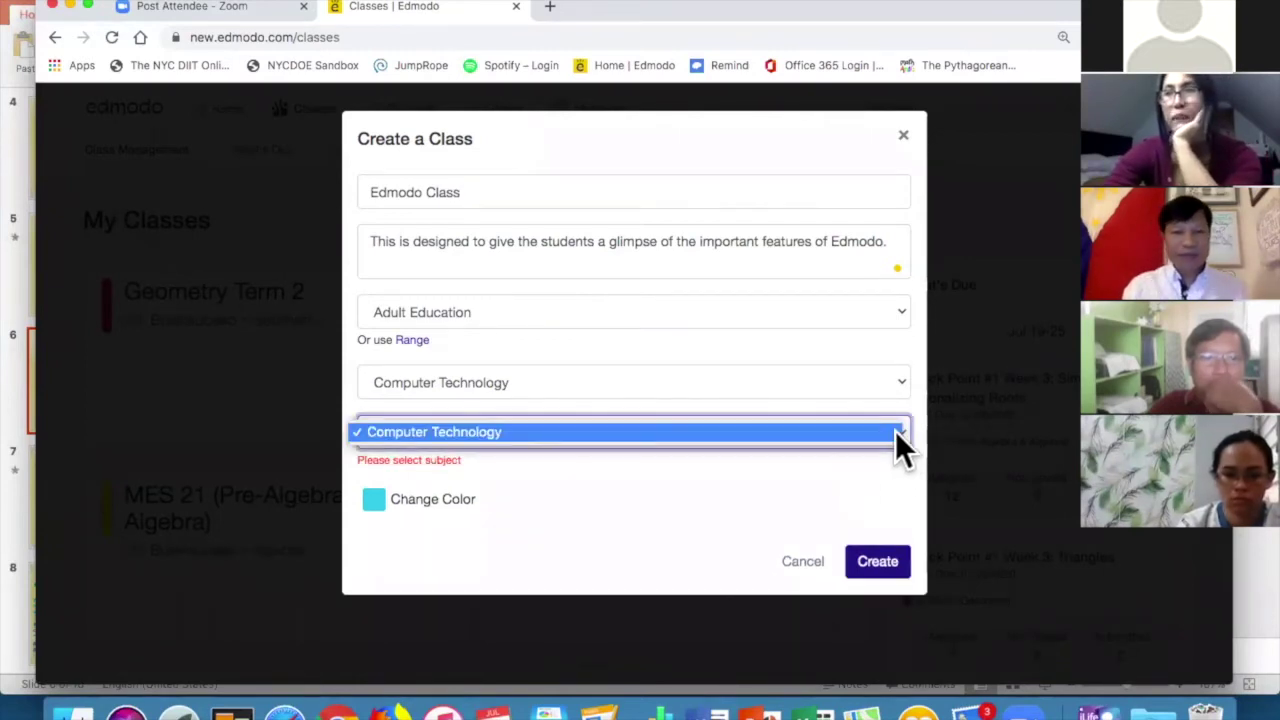
pyautogui.click(845, 437)
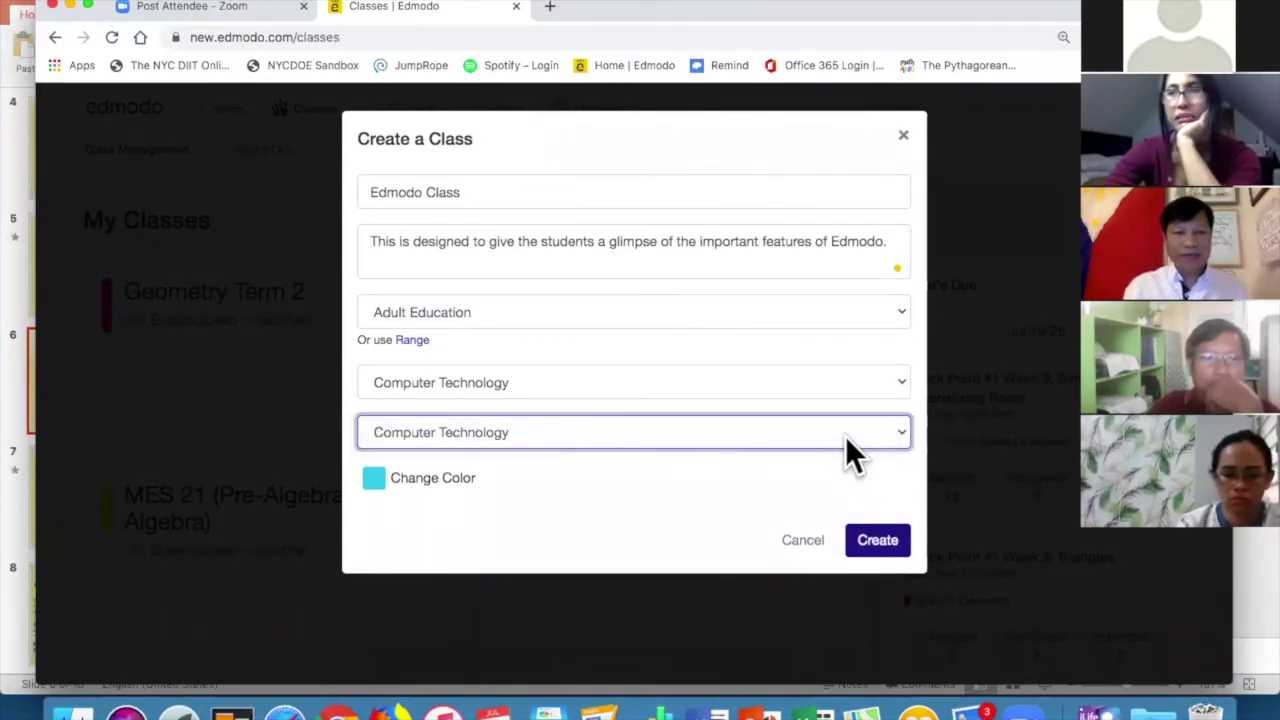
pyautogui.click(882, 535)
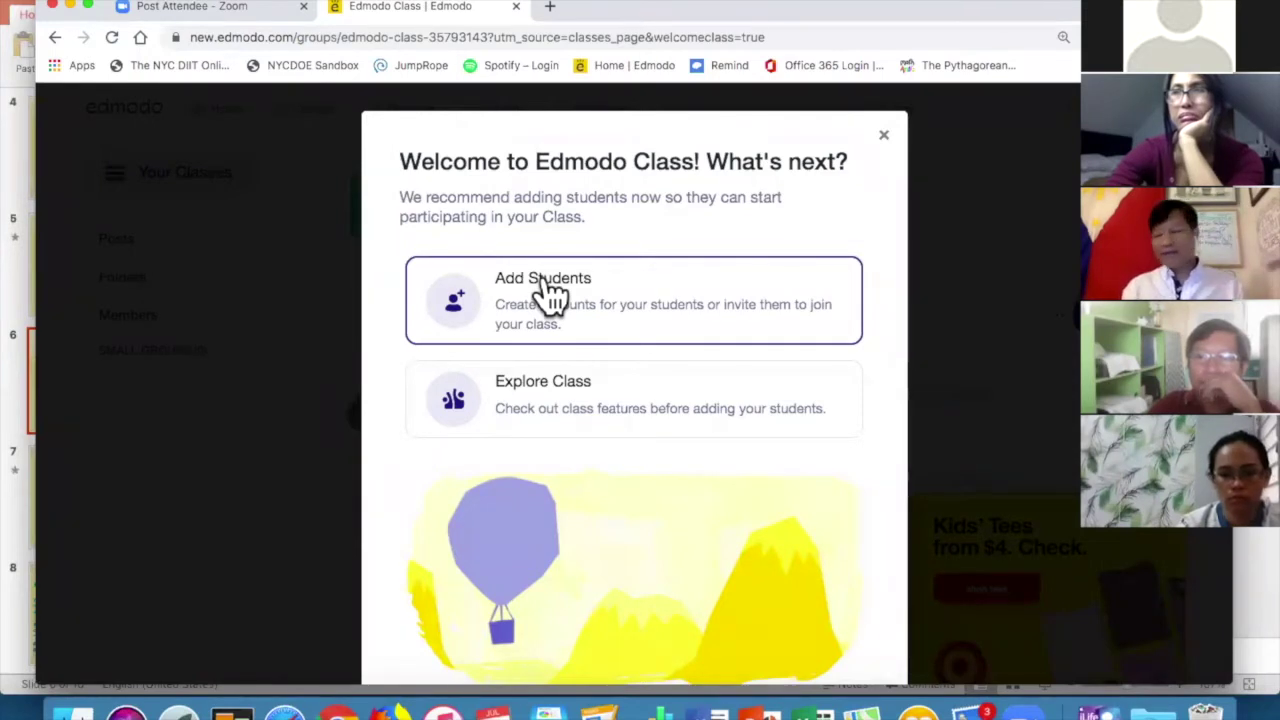
# Look over the Add Students page for Edmodo Class, then return to the Classes list.
pyautogui.click(548, 292)
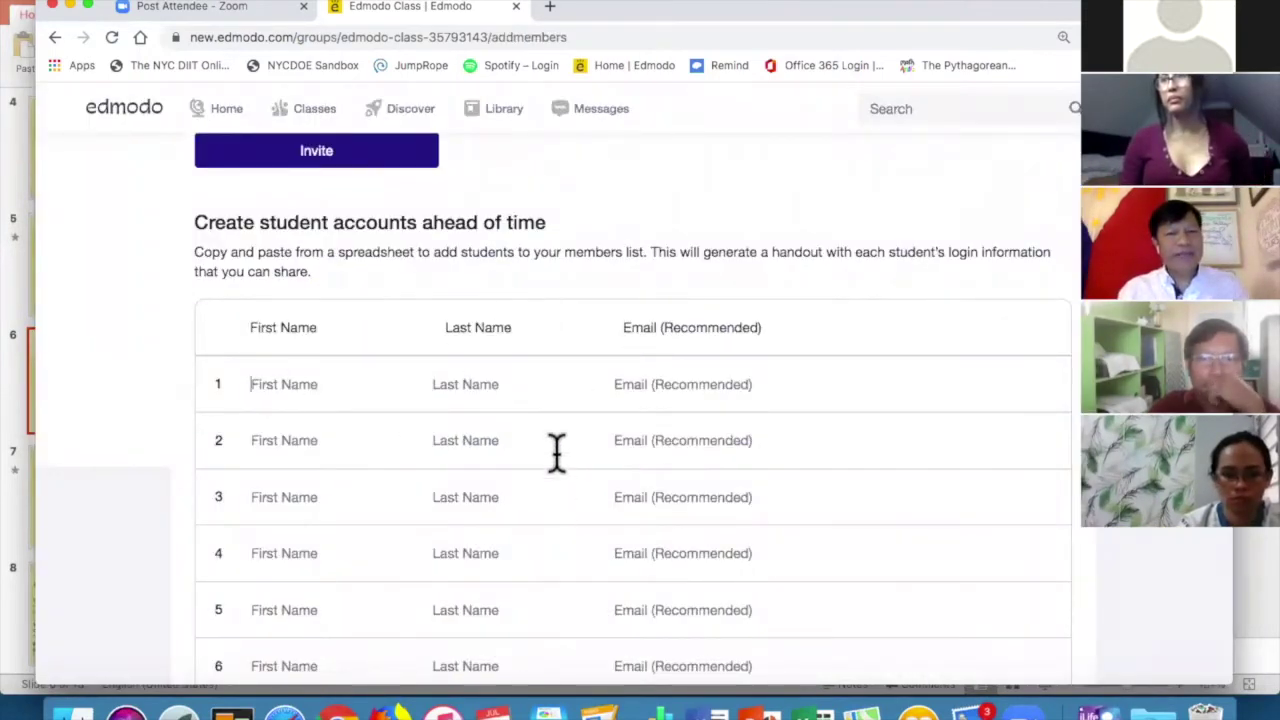
pyautogui.scroll(-2, 653, 170)
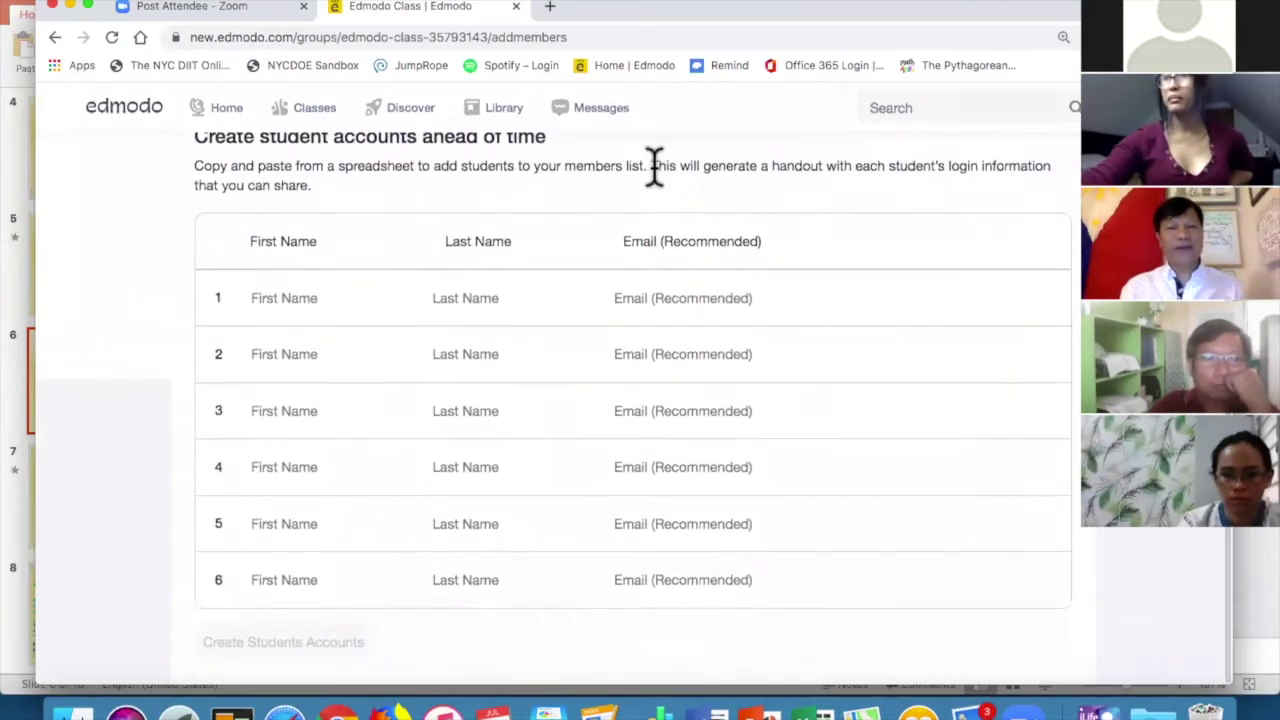
pyautogui.scroll(5, 745, 405)
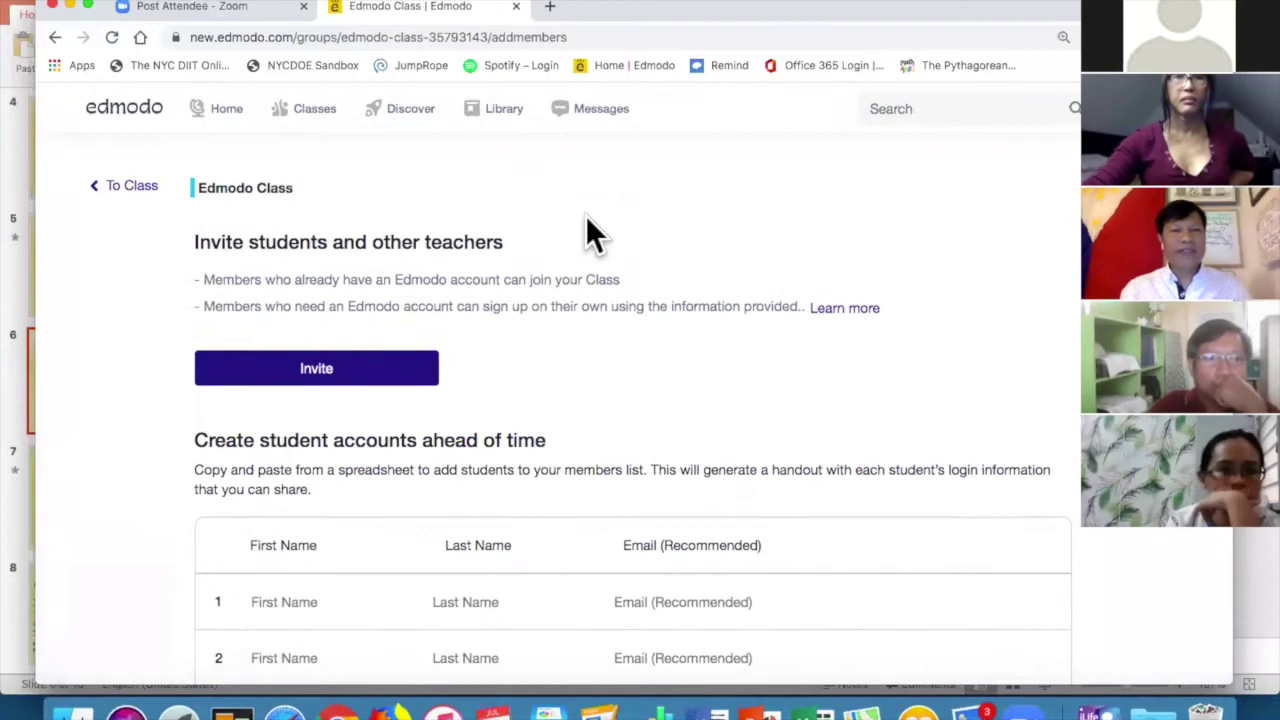
pyautogui.click(314, 116)
pyautogui.scroll(-4, 470, 322)
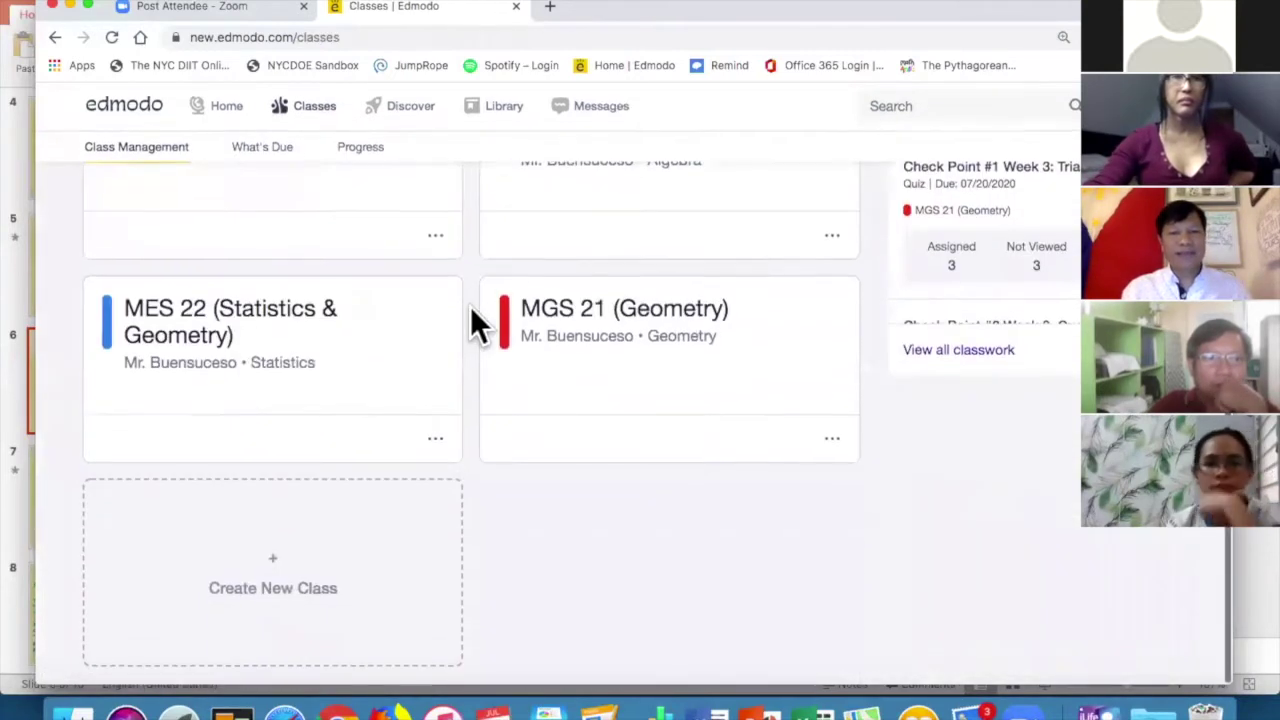
pyautogui.scroll(3, 277, 271)
# Open the Edmodo Class card and show its class code for inviting people.
pyautogui.click(280, 265)
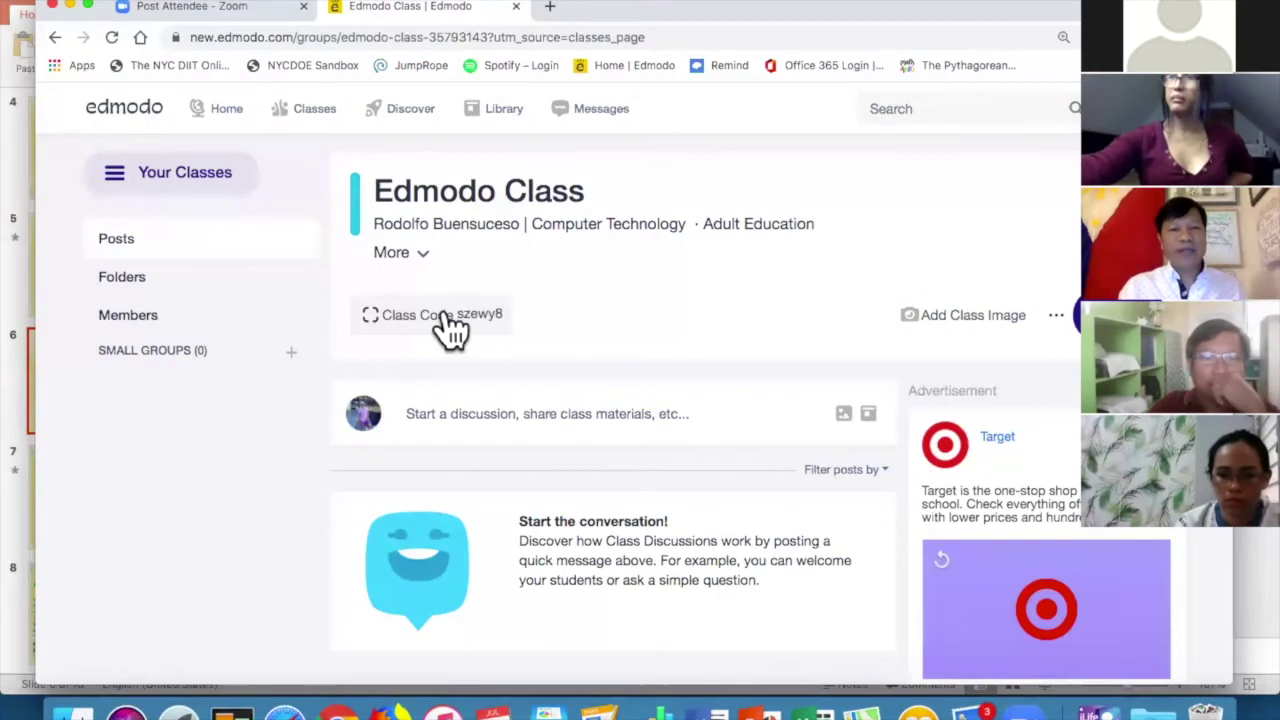
pyautogui.click(445, 317)
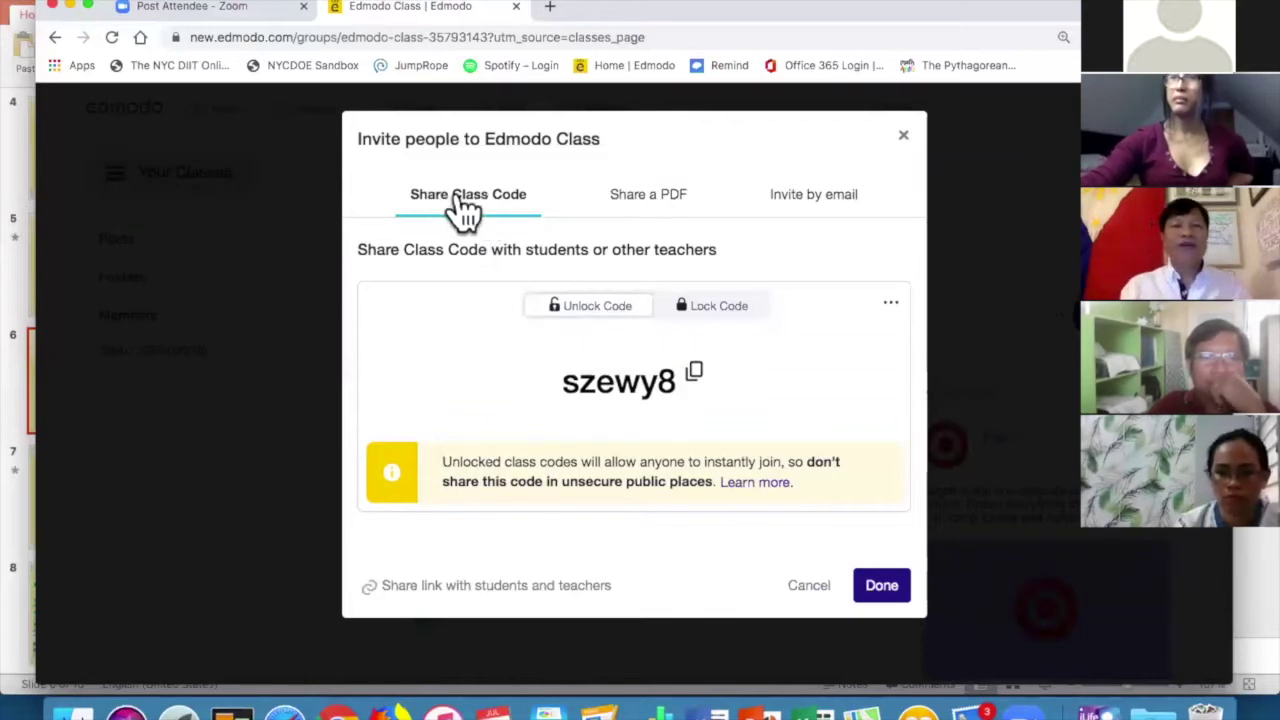
# Open the join-instructions PDF from the Share a PDF option and look it over.
pyautogui.click(658, 203)
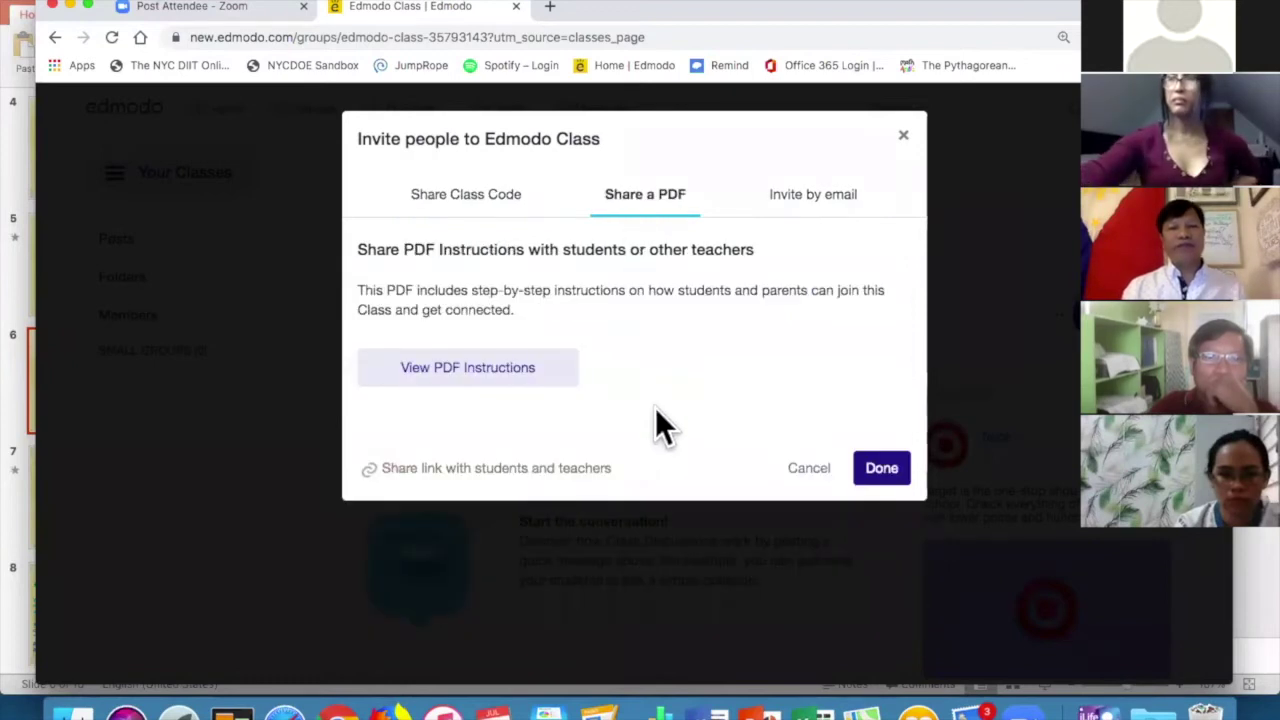
pyautogui.click(548, 380)
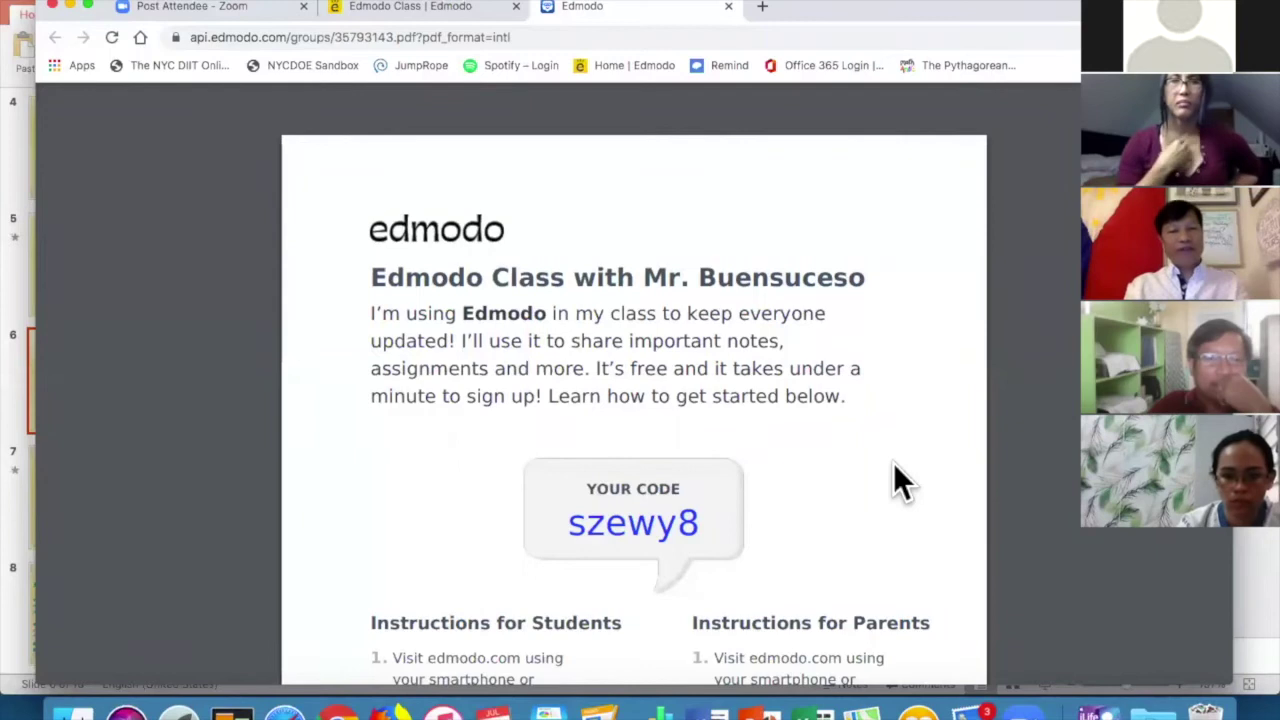
pyautogui.scroll(-3, 895, 468)
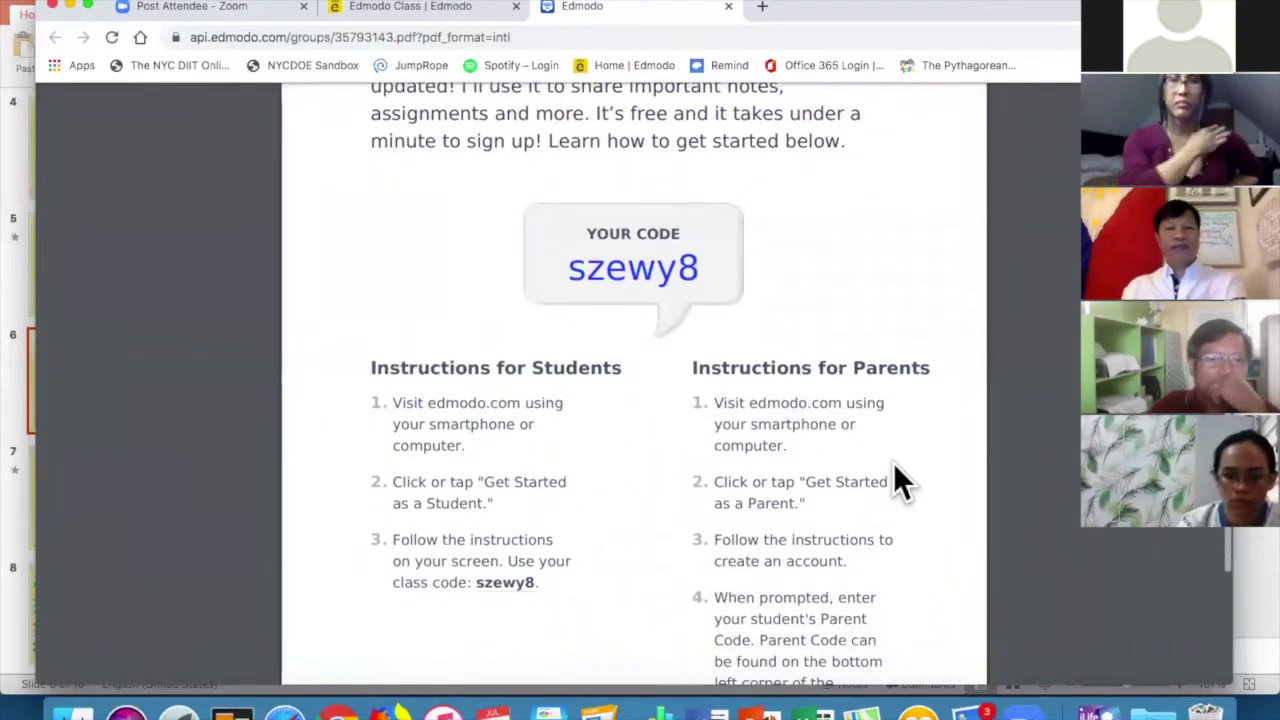
pyautogui.scroll(5, 893, 462)
pyautogui.click(338, 10)
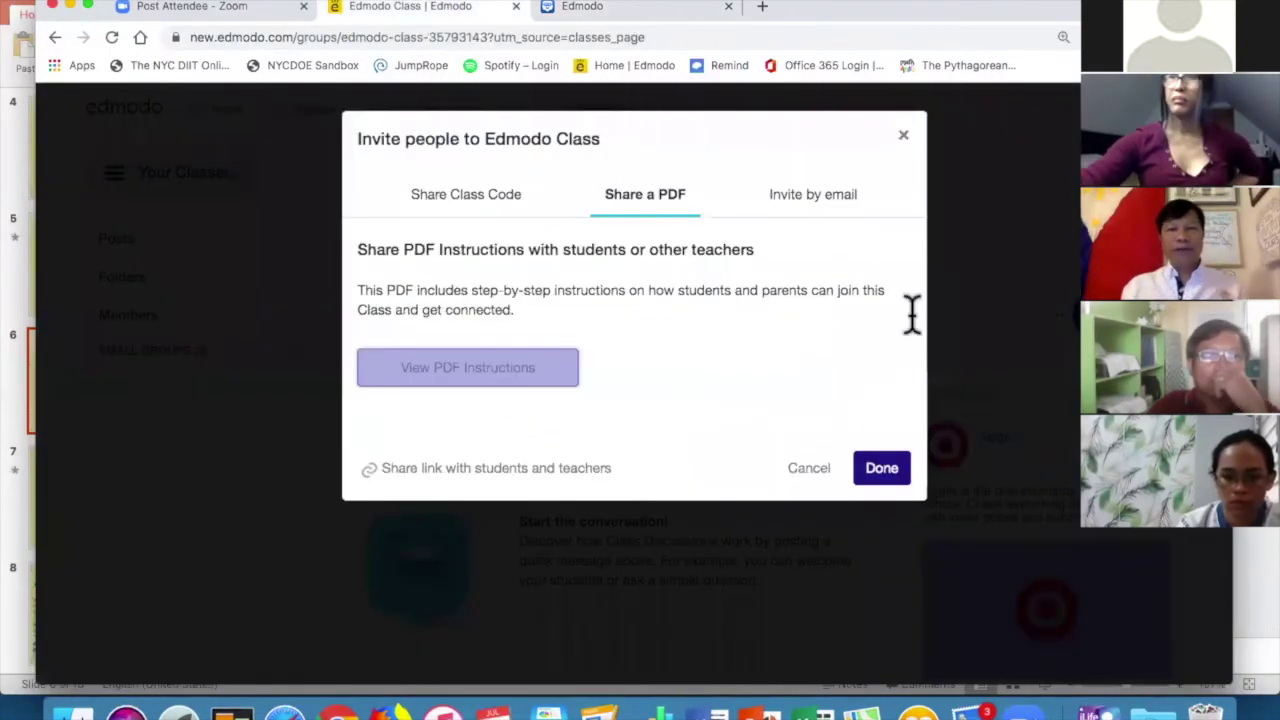
# Try the invite-by-email option, then reopen the join-instructions PDF in its own tab.
pyautogui.click(814, 205)
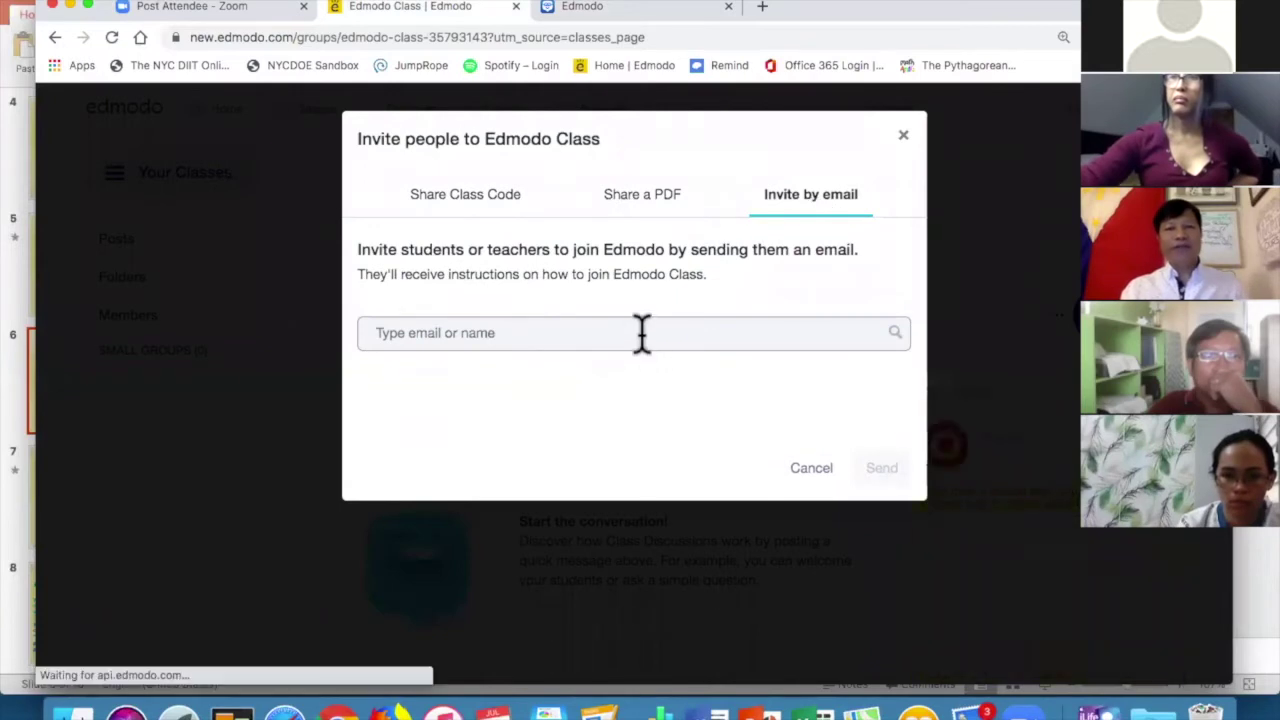
pyautogui.click(641, 334)
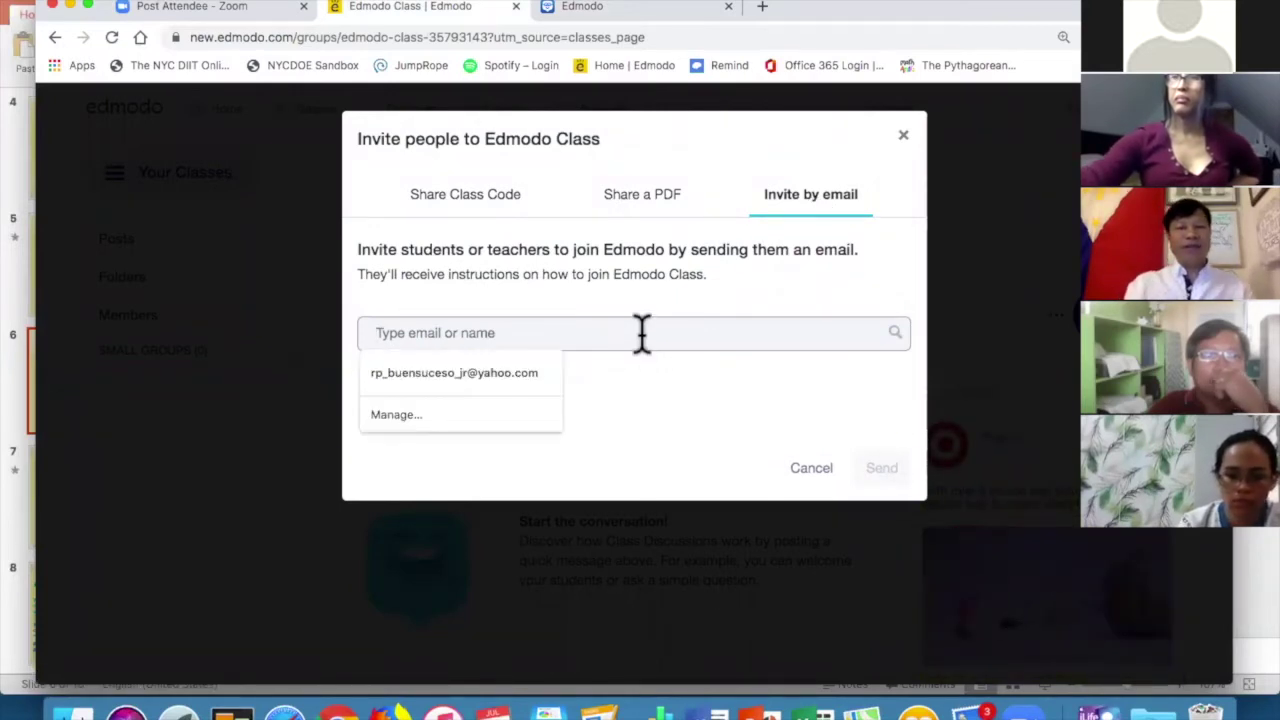
pyautogui.click(790, 448)
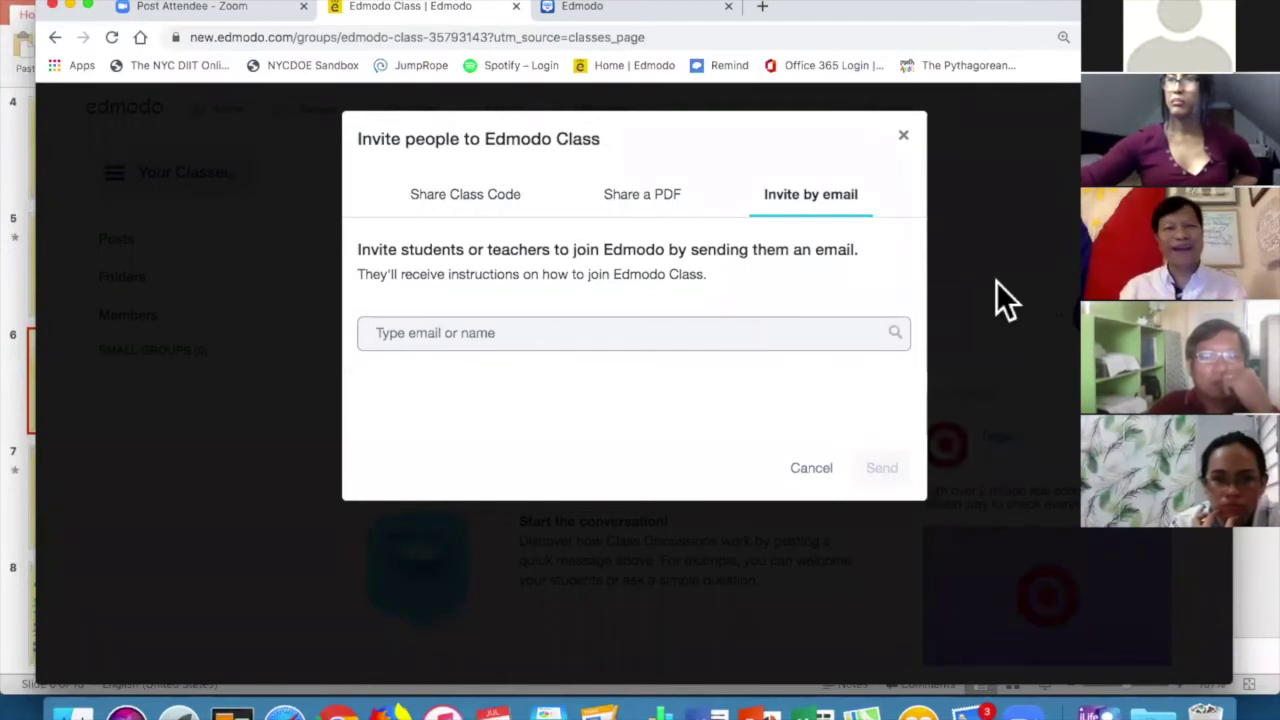
pyautogui.click(641, 199)
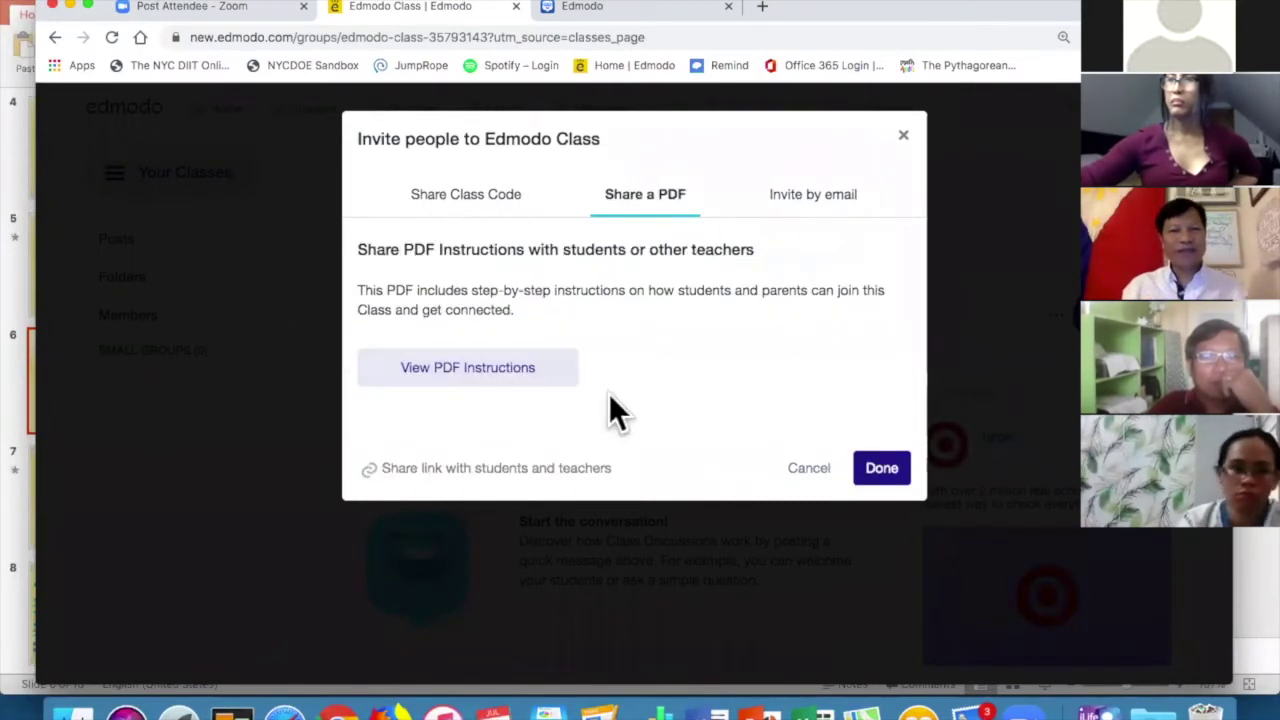
pyautogui.click(495, 366)
pyautogui.scroll(-5, 874, 291)
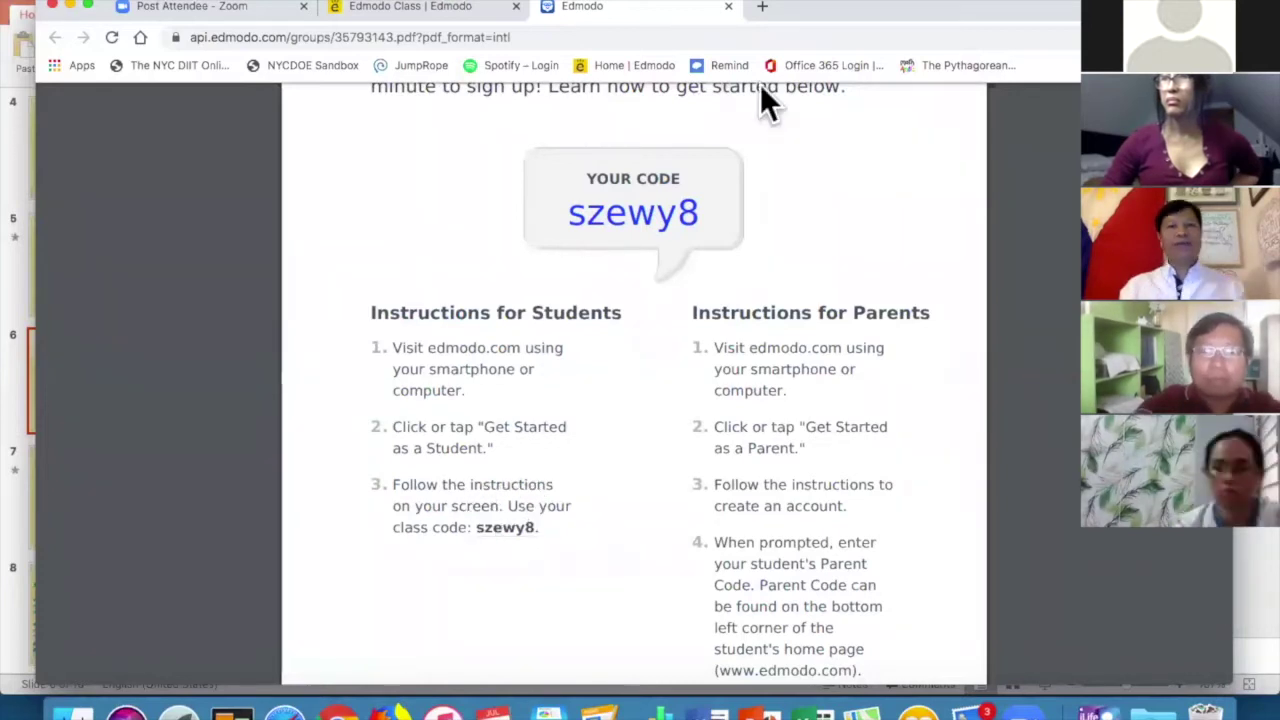
pyautogui.click(443, 10)
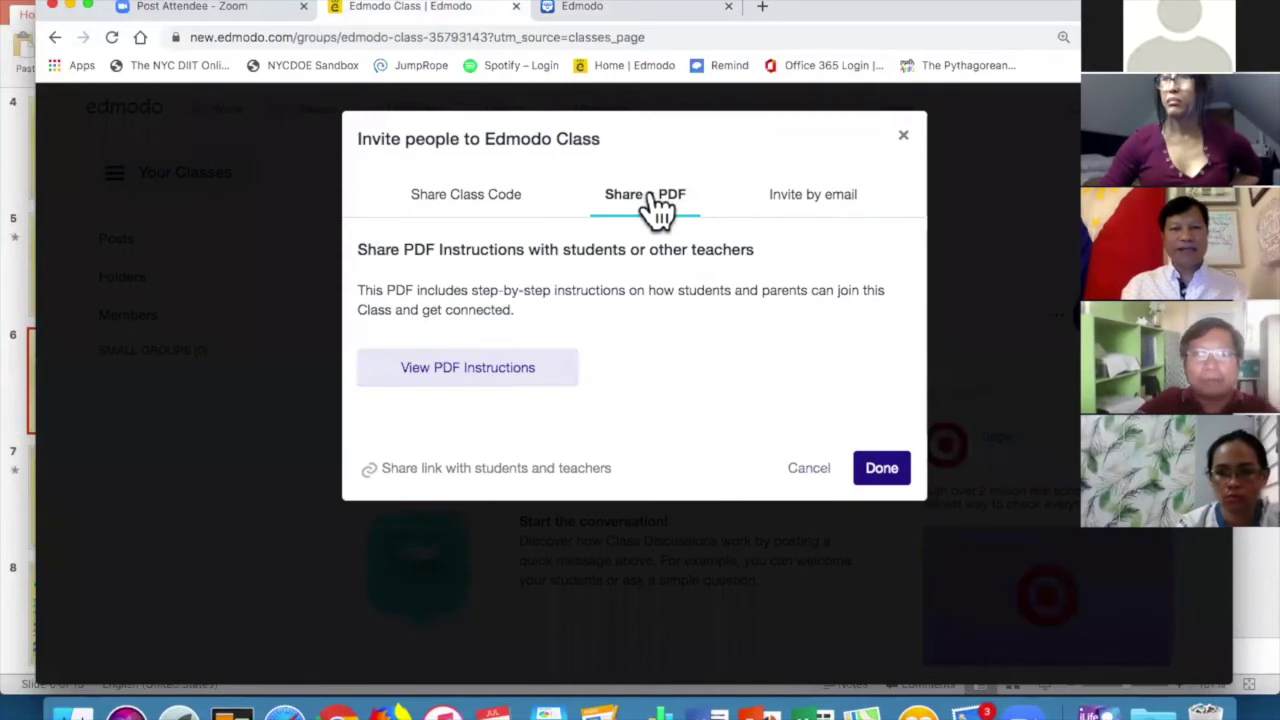
pyautogui.click(616, 6)
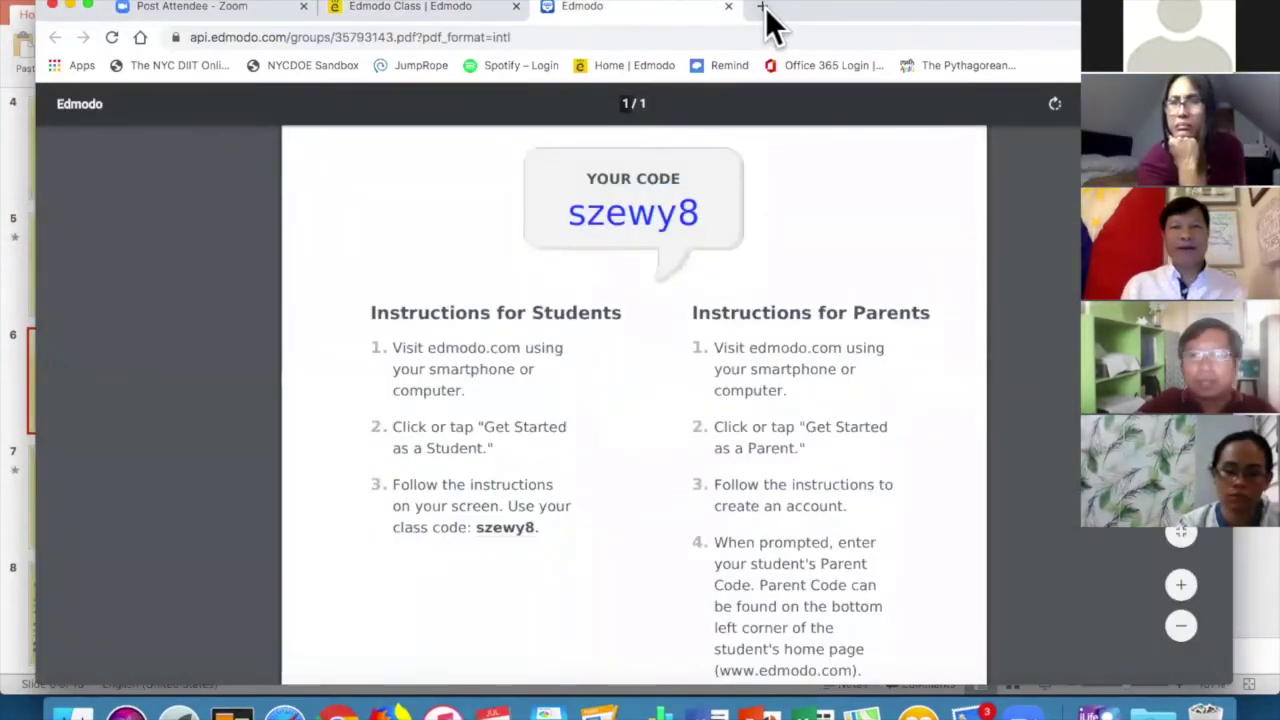
# Load Edmodo in a new tab and begin signing up for a student account.
pyautogui.click(763, 6)
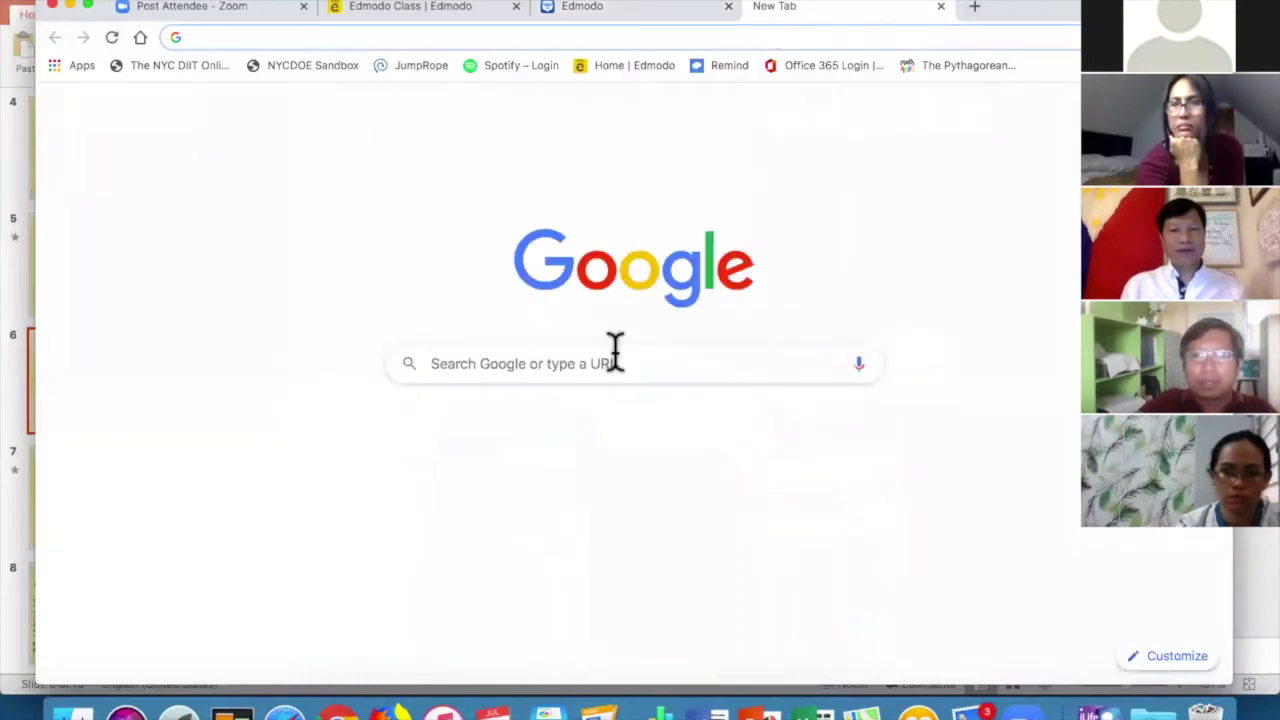
pyautogui.click(634, 65)
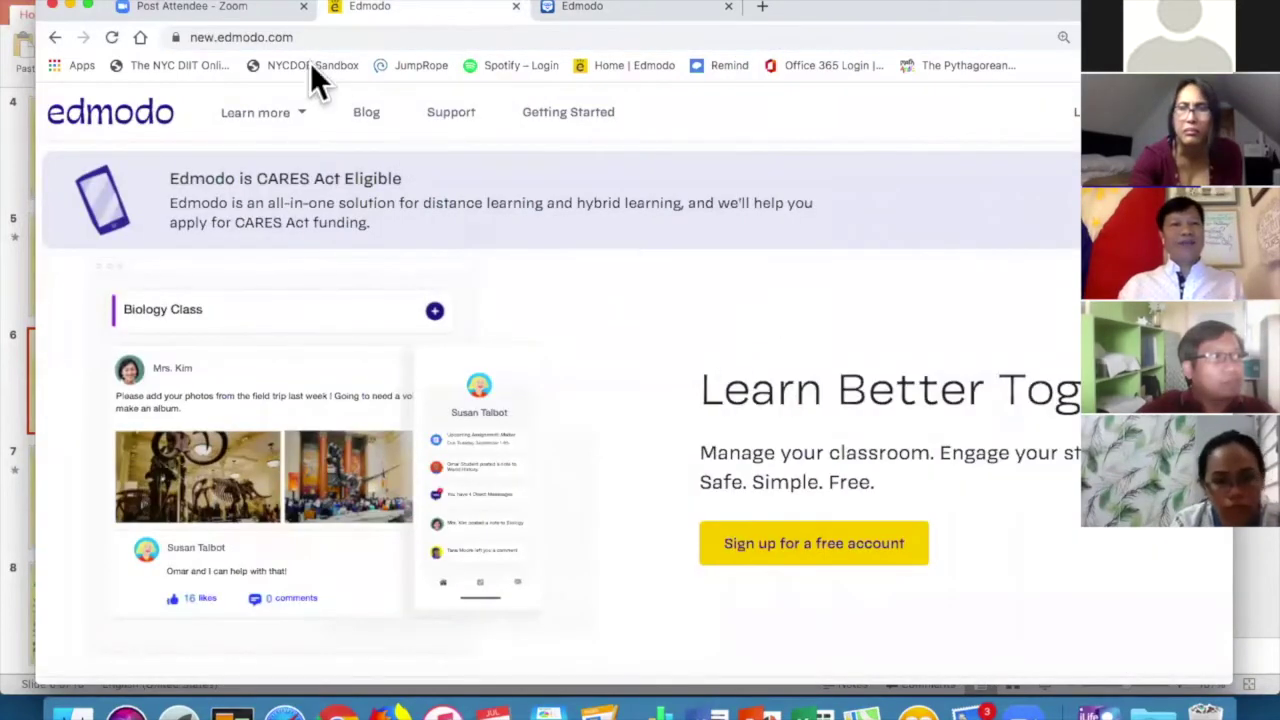
pyautogui.click(814, 543)
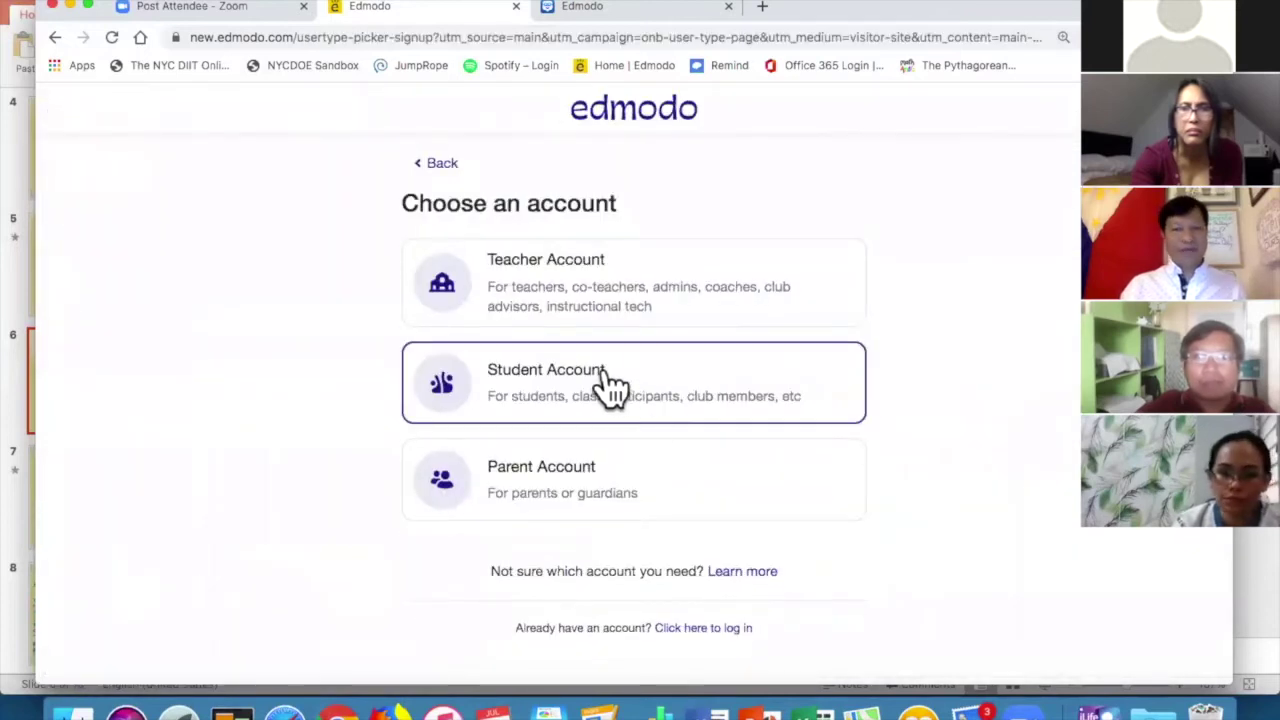
pyautogui.click(638, 380)
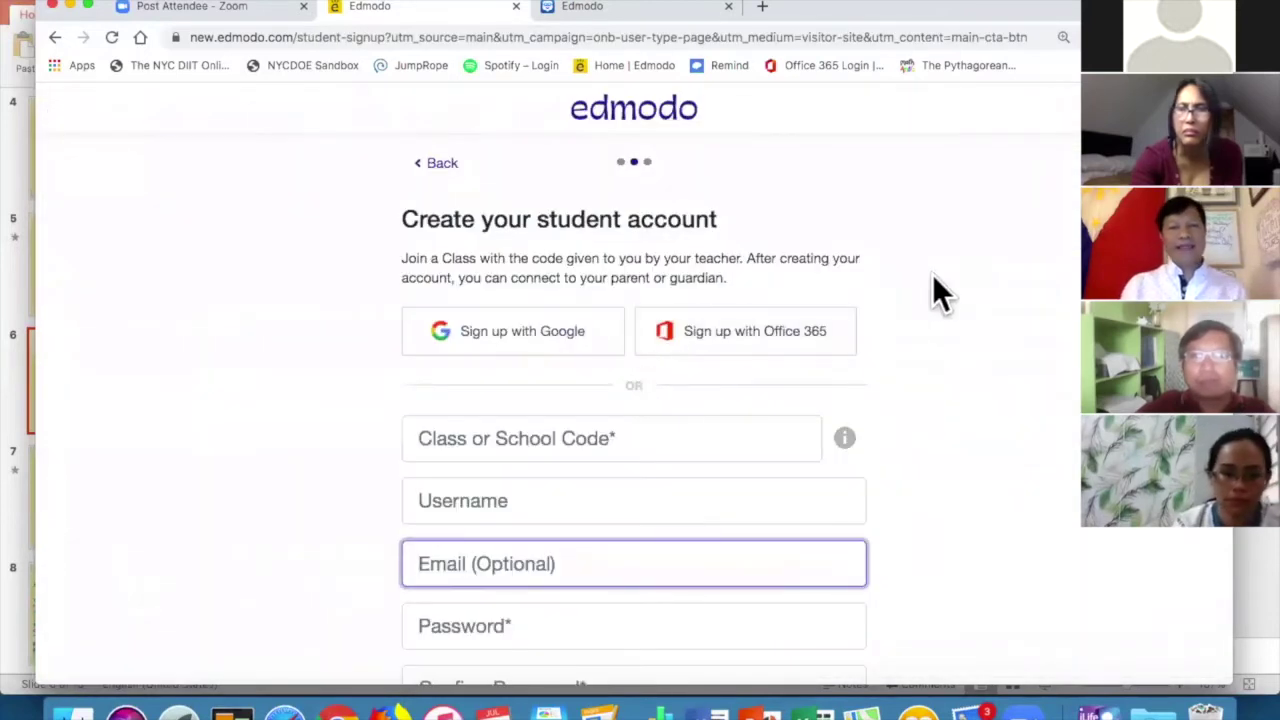
# Enter the teacher's class code in the Class or School Code field and complete the form.
pyautogui.scroll(-3, 933, 285)
pyautogui.click(647, 297)
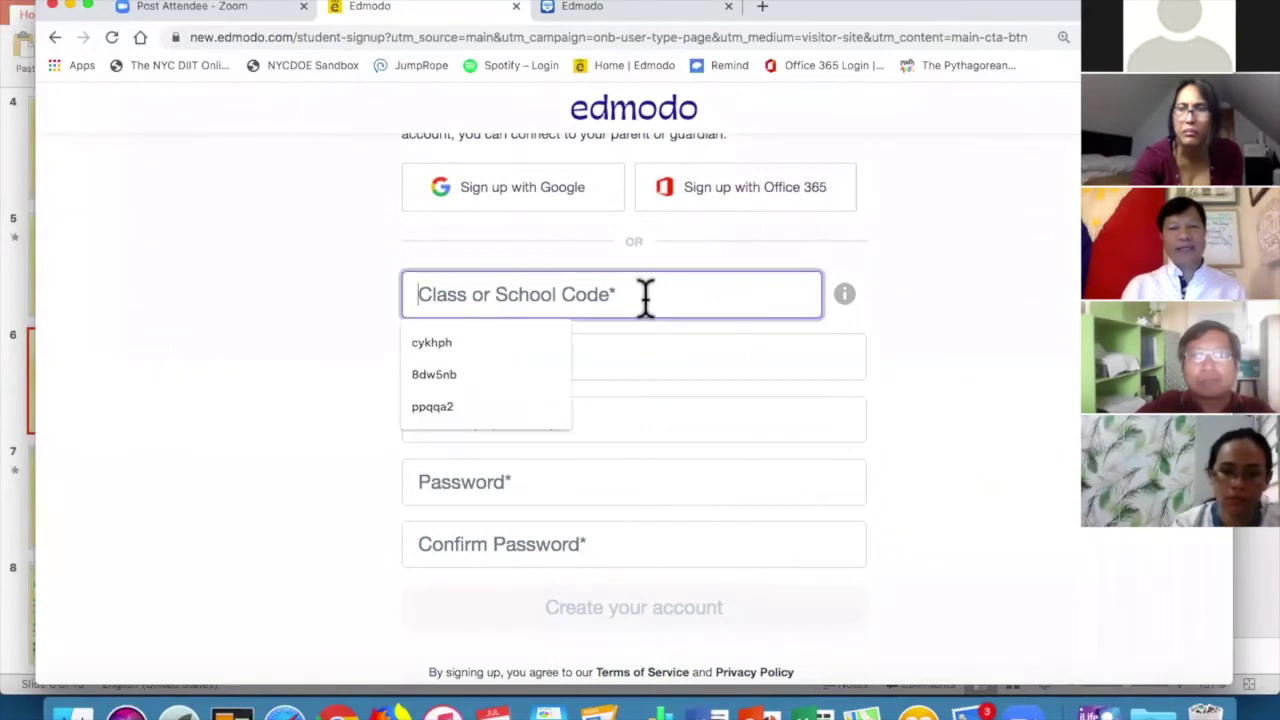
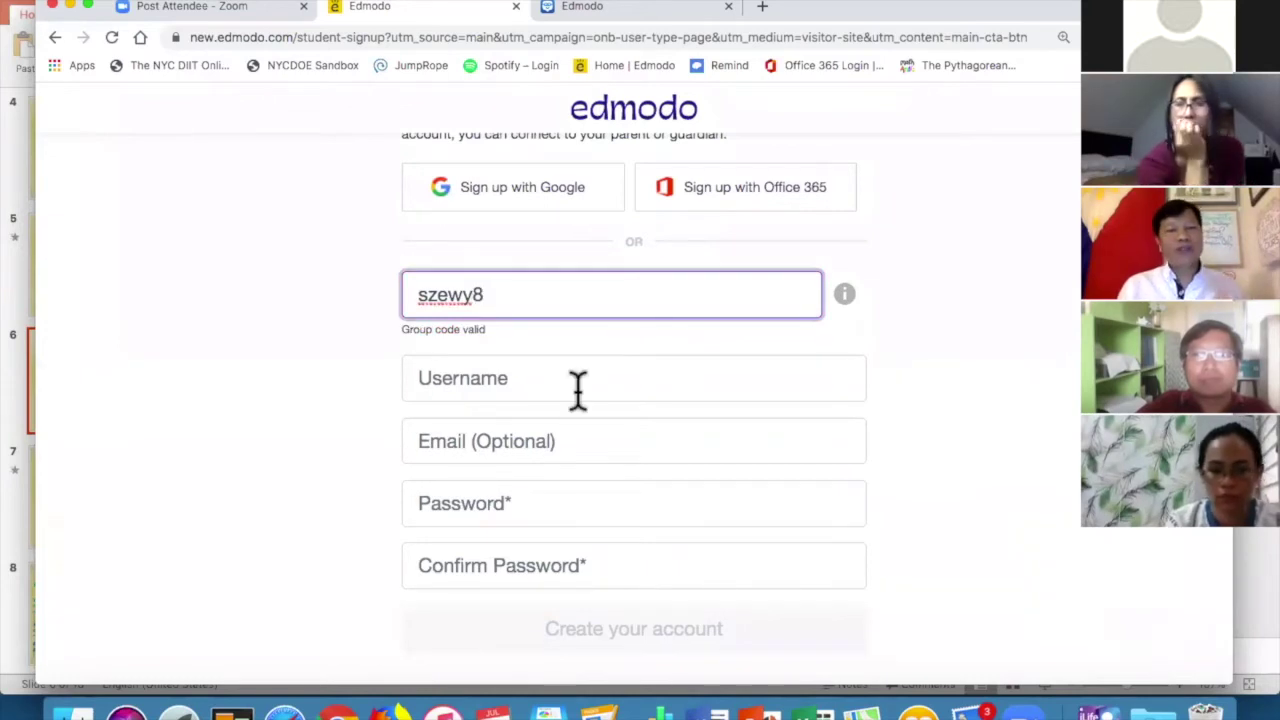
pyautogui.scroll(-1, 545, 420)
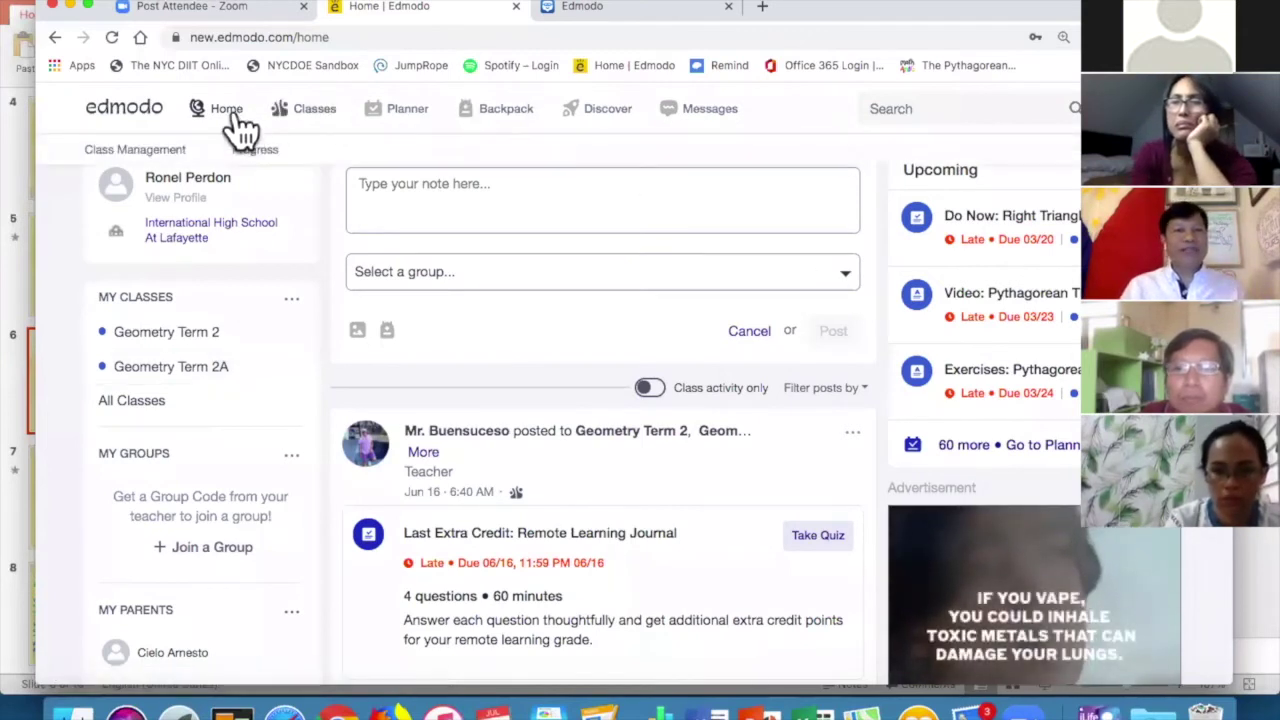
# Scroll the student home feed, then go through Classes to the Planner and review overdue tasks.
pyautogui.moveTo(296, 123)
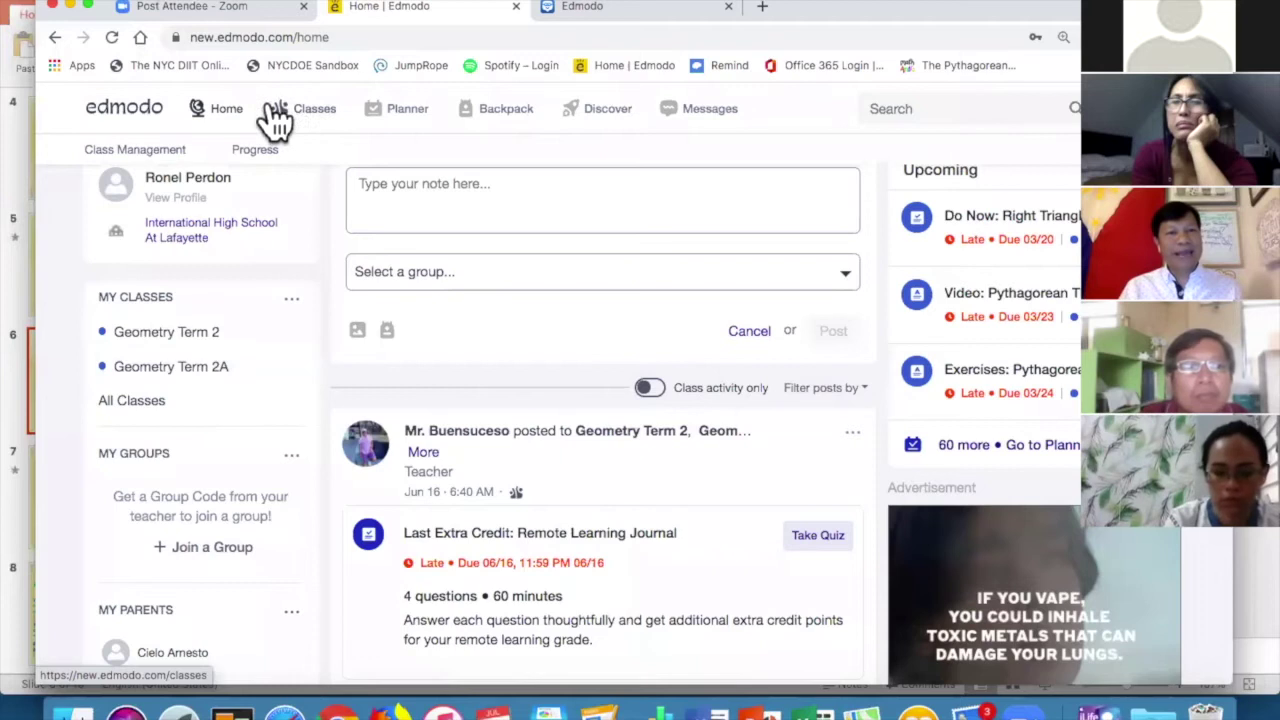
pyautogui.scroll(-10, 407, 300)
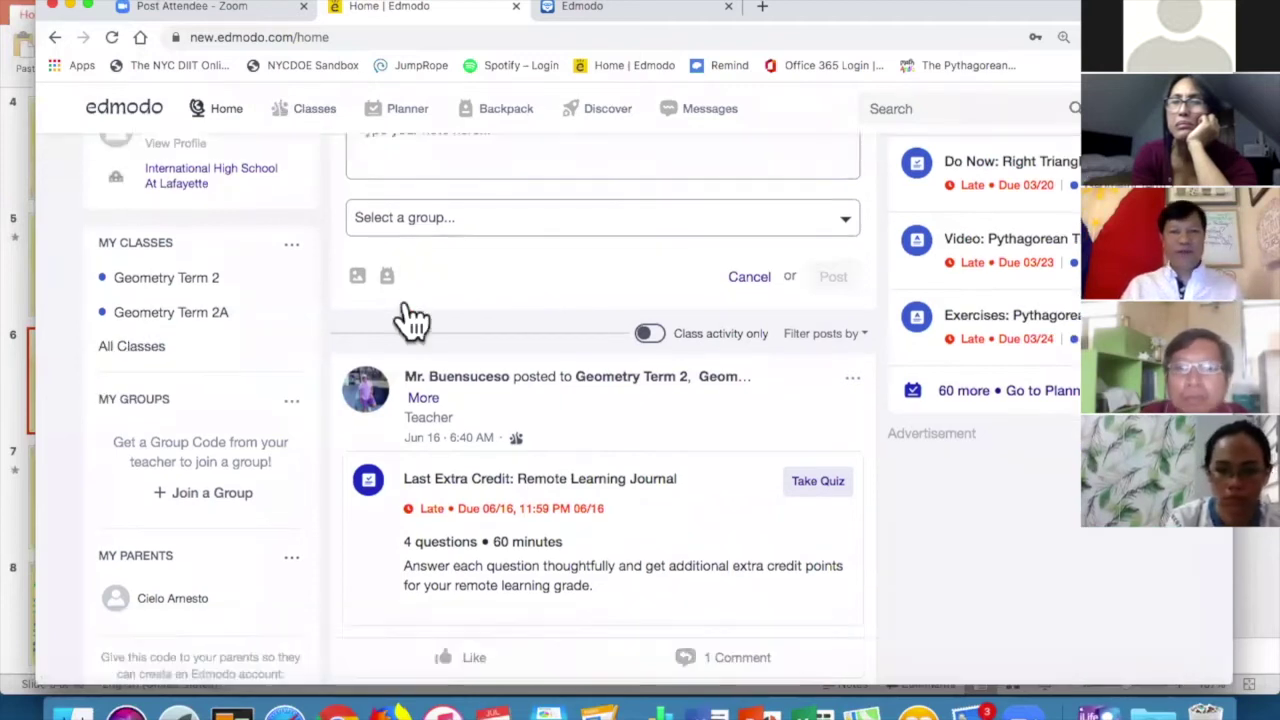
pyautogui.scroll(-10, 406, 300)
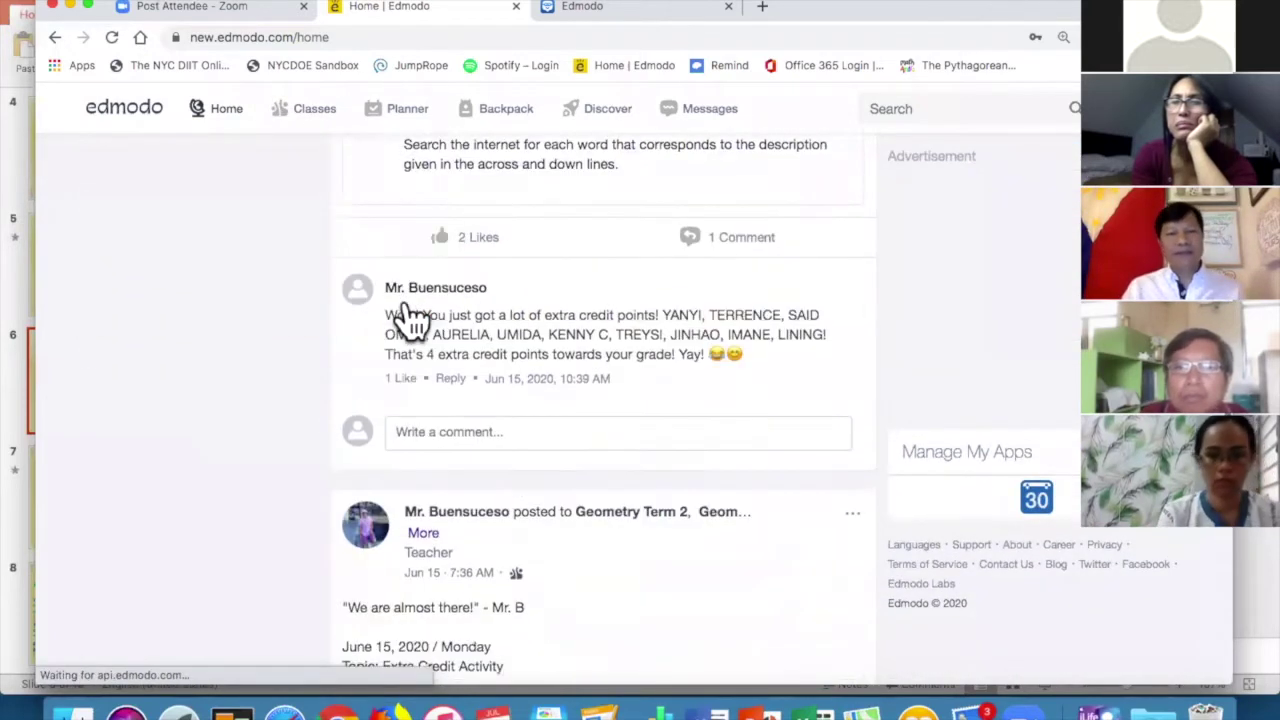
pyautogui.scroll(-5, 406, 300)
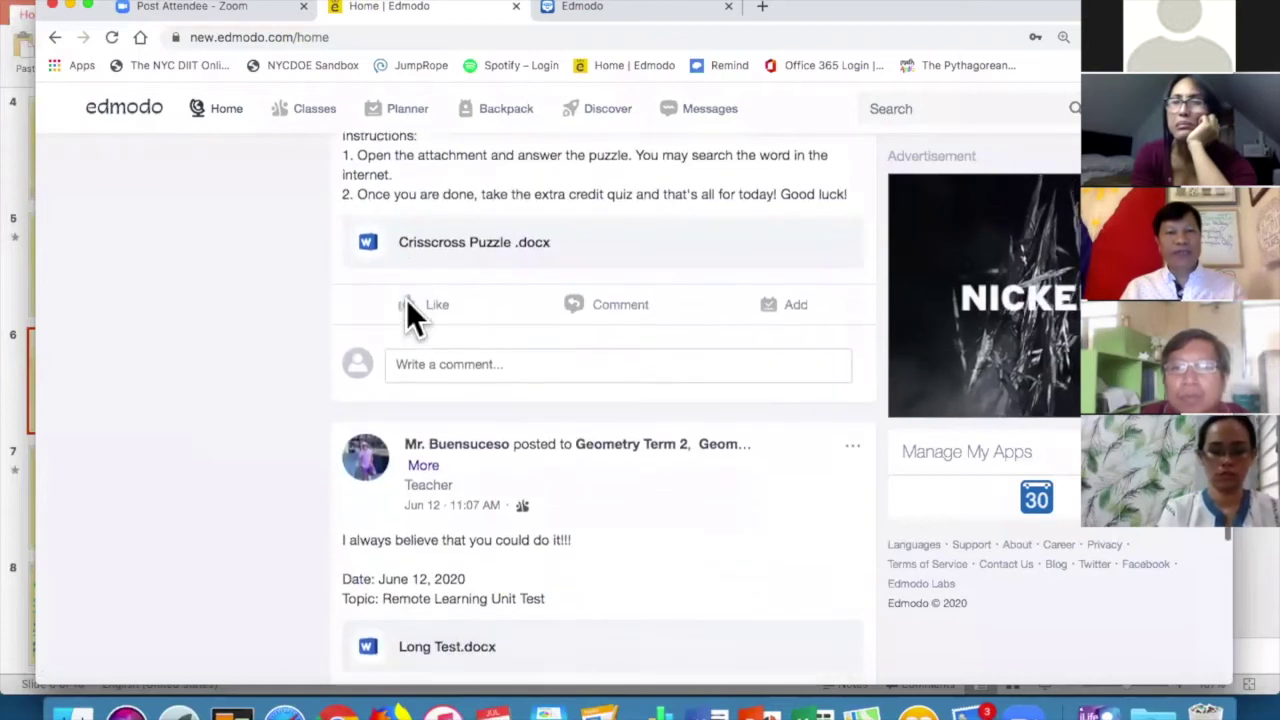
pyautogui.scroll(20, 406, 299)
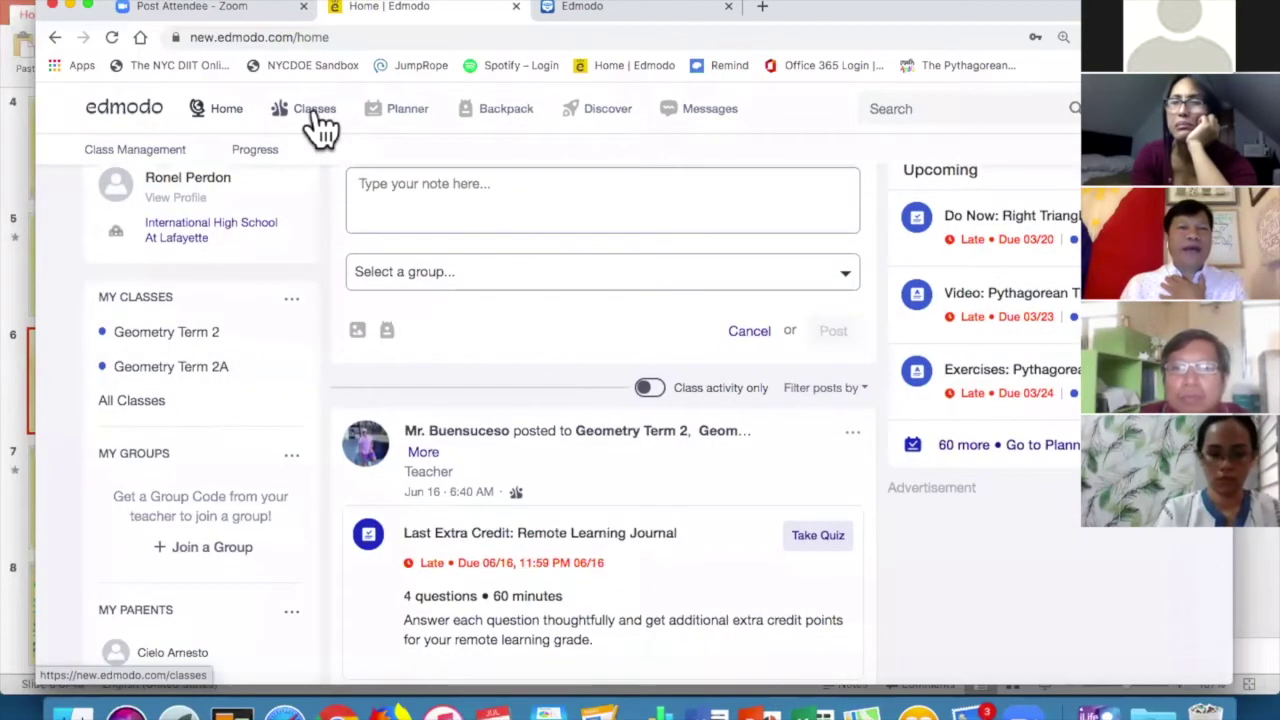
pyautogui.click(314, 110)
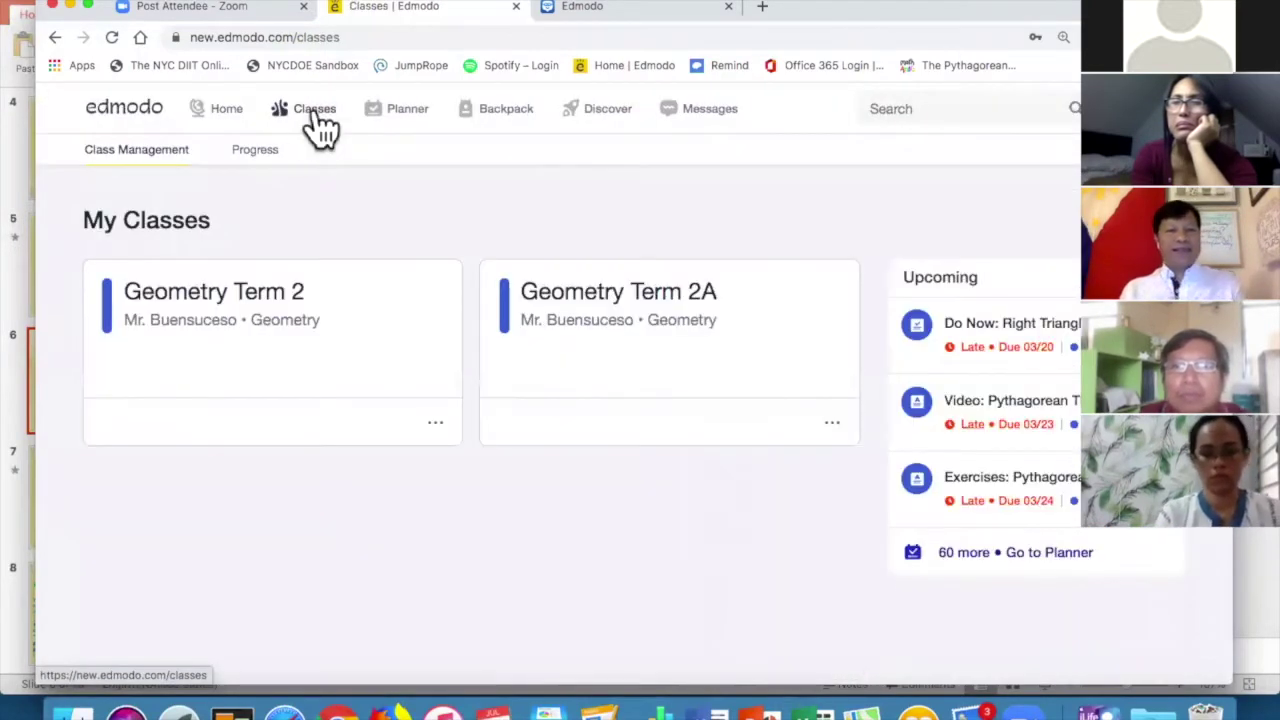
pyautogui.click(408, 112)
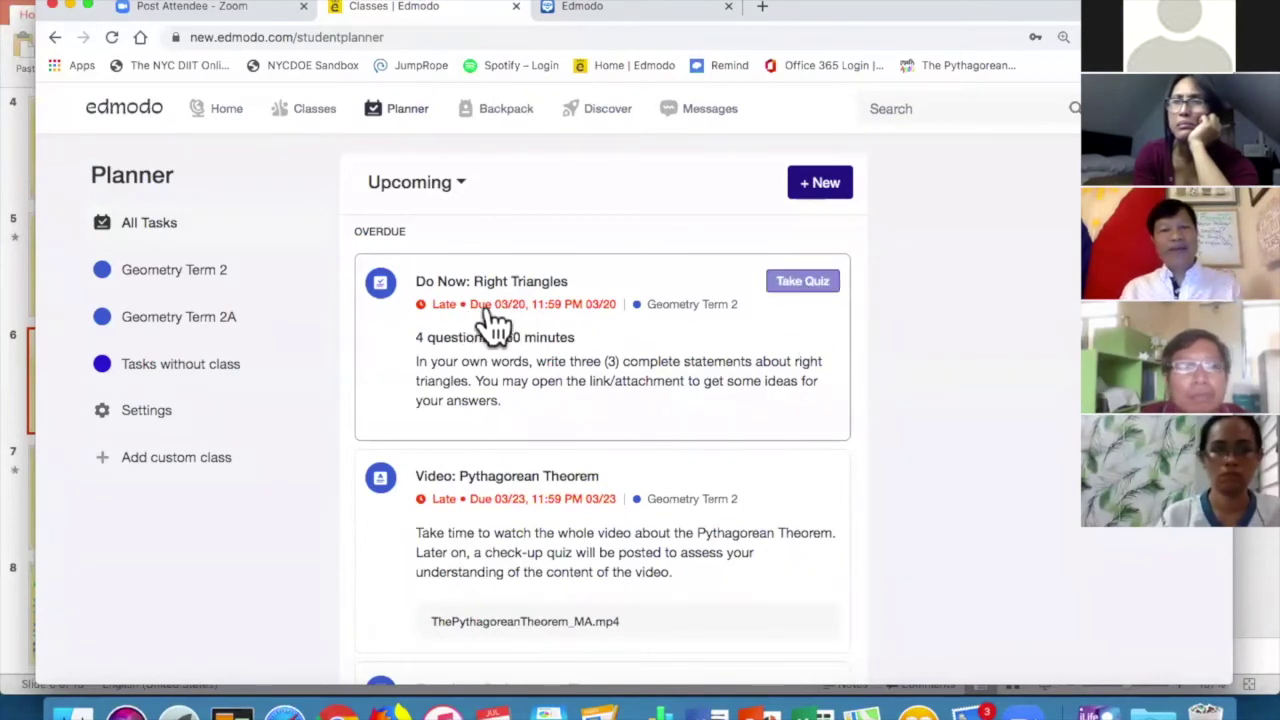
pyautogui.scroll(-10, 540, 340)
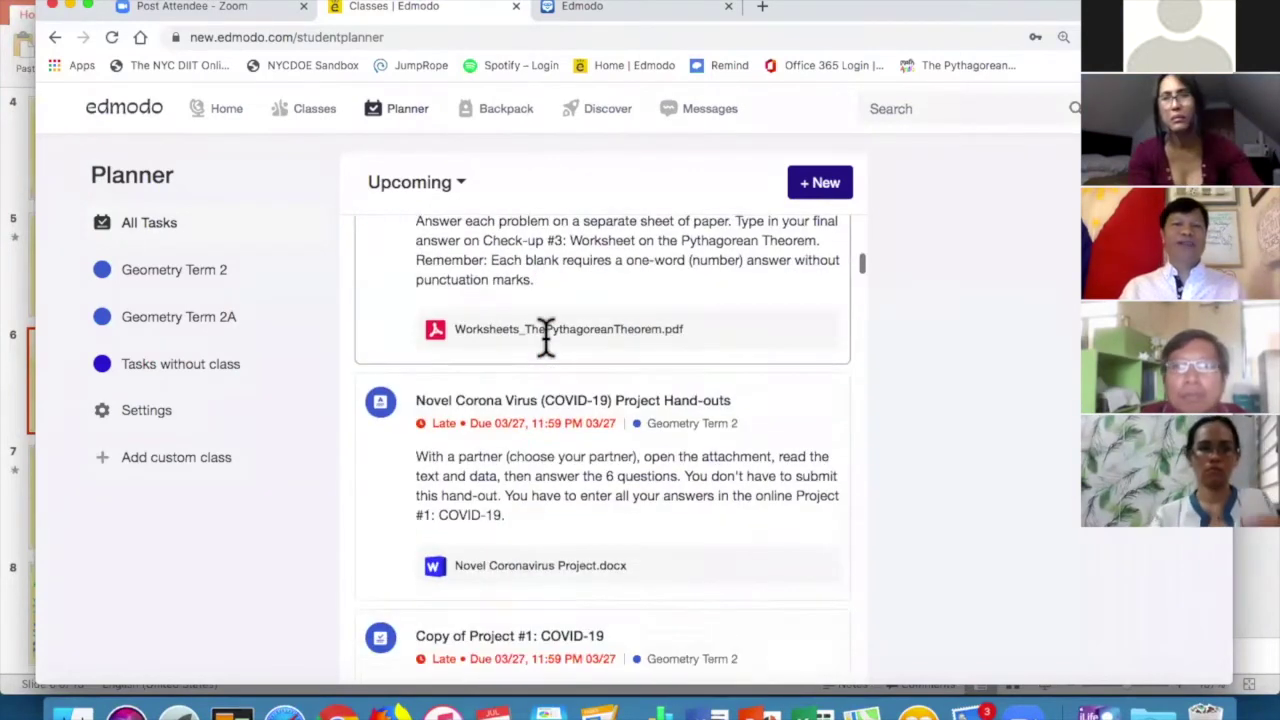
pyautogui.scroll(-2, 553, 355)
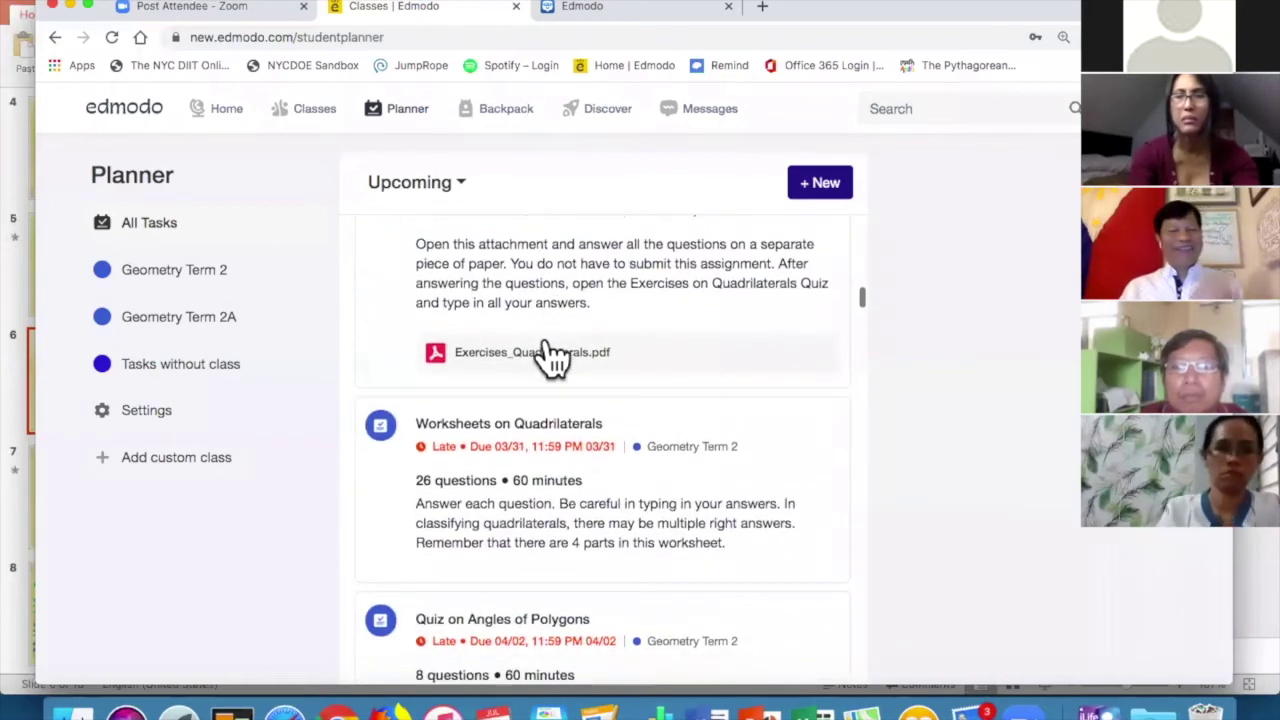
pyautogui.scroll(15, 553, 355)
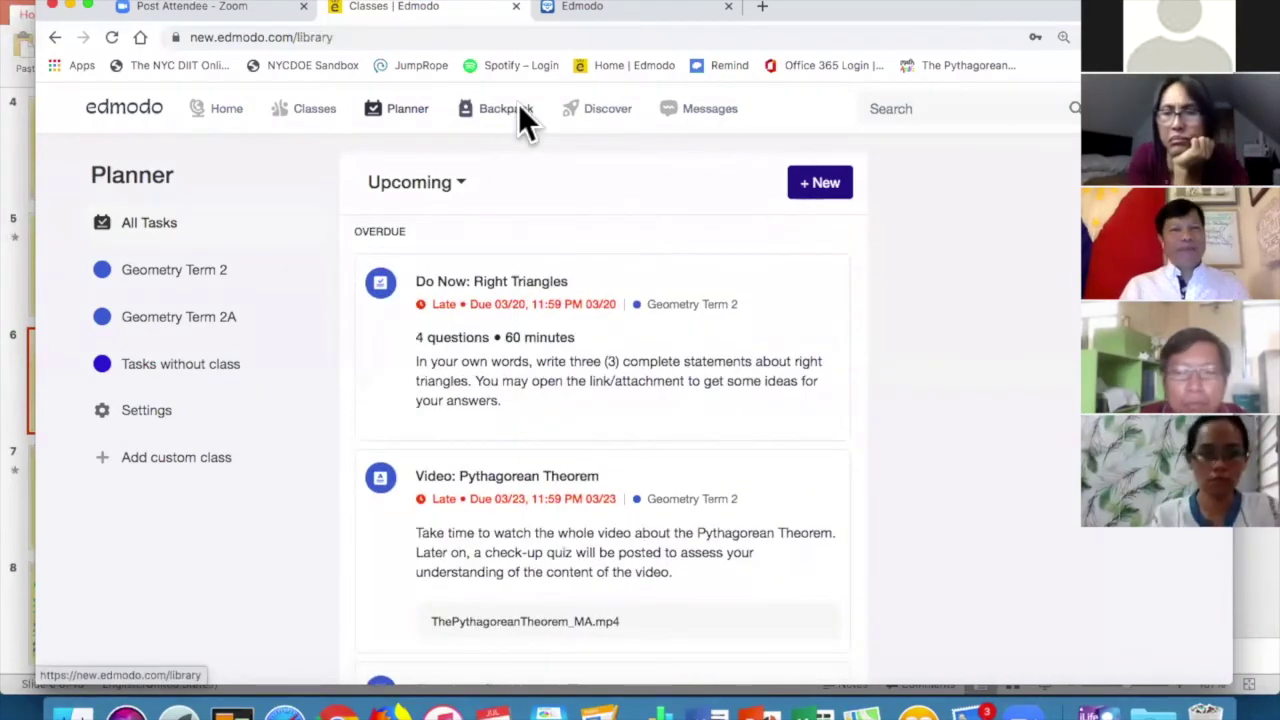
# View the empty Backpack, then browse Discover's games, apps and NexxGen News.
pyautogui.click(518, 112)
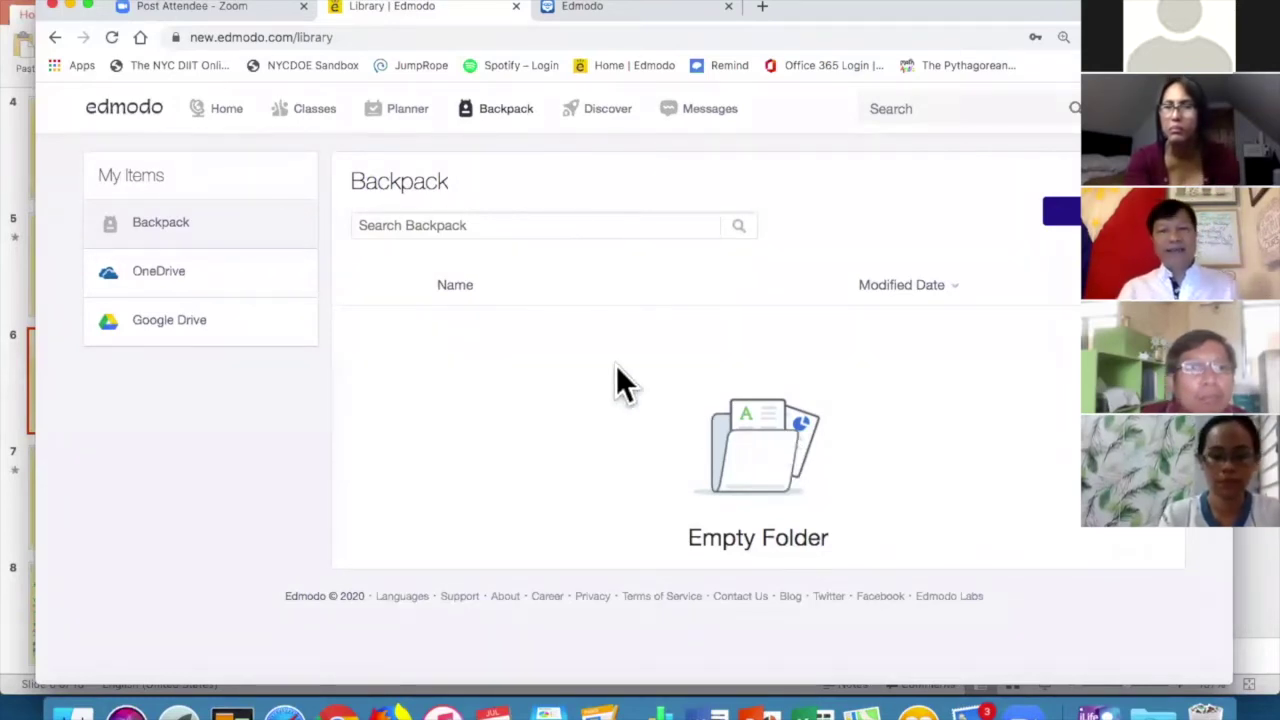
pyautogui.click(605, 110)
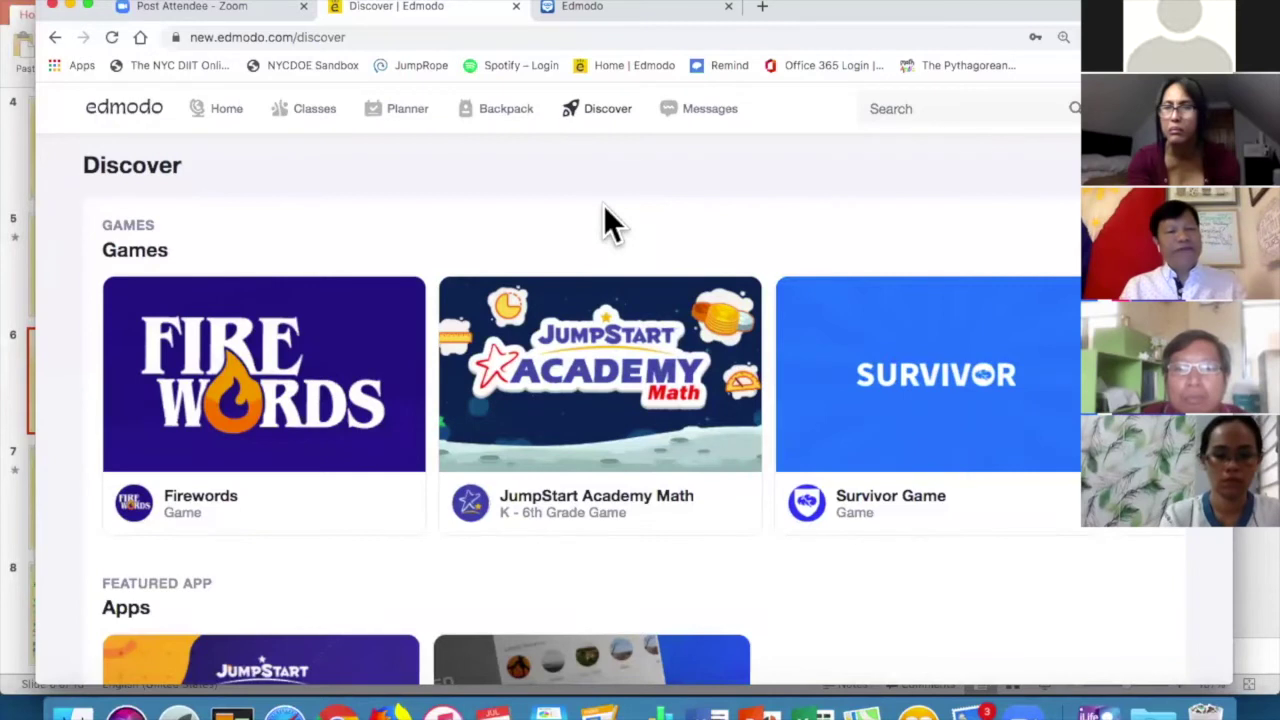
pyautogui.scroll(-5, 497, 237)
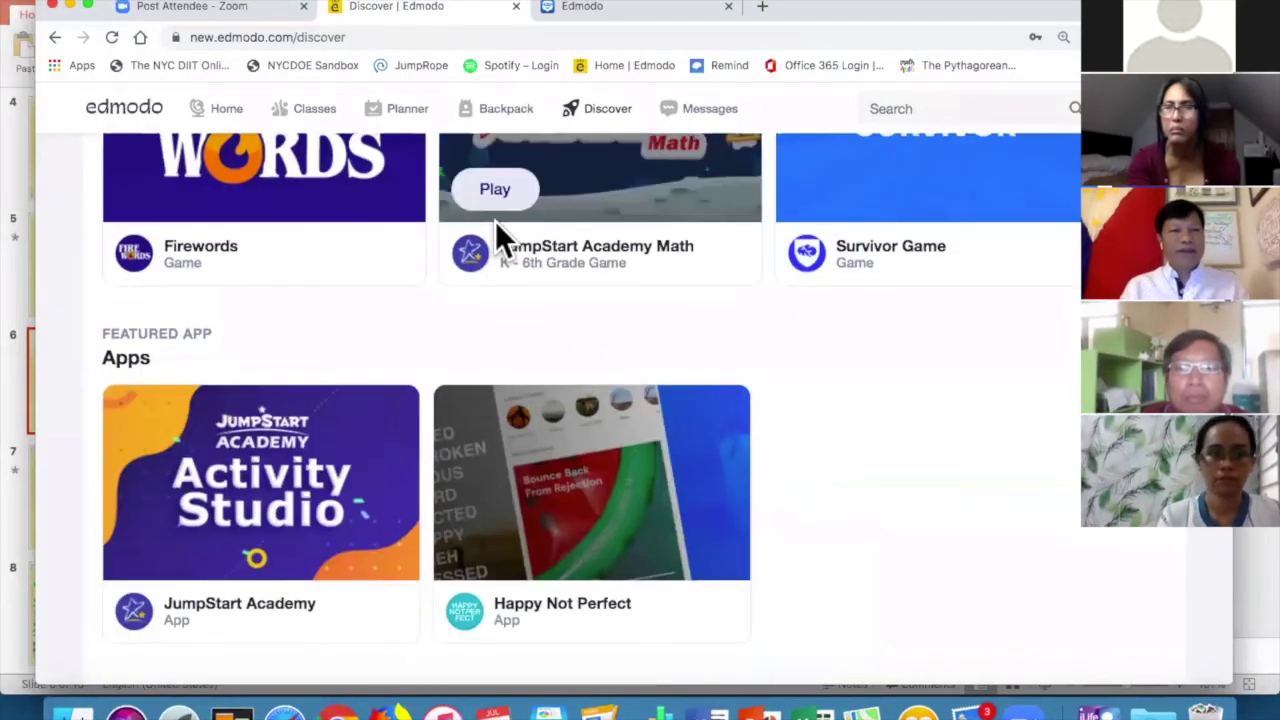
pyautogui.scroll(-9, 474, 398)
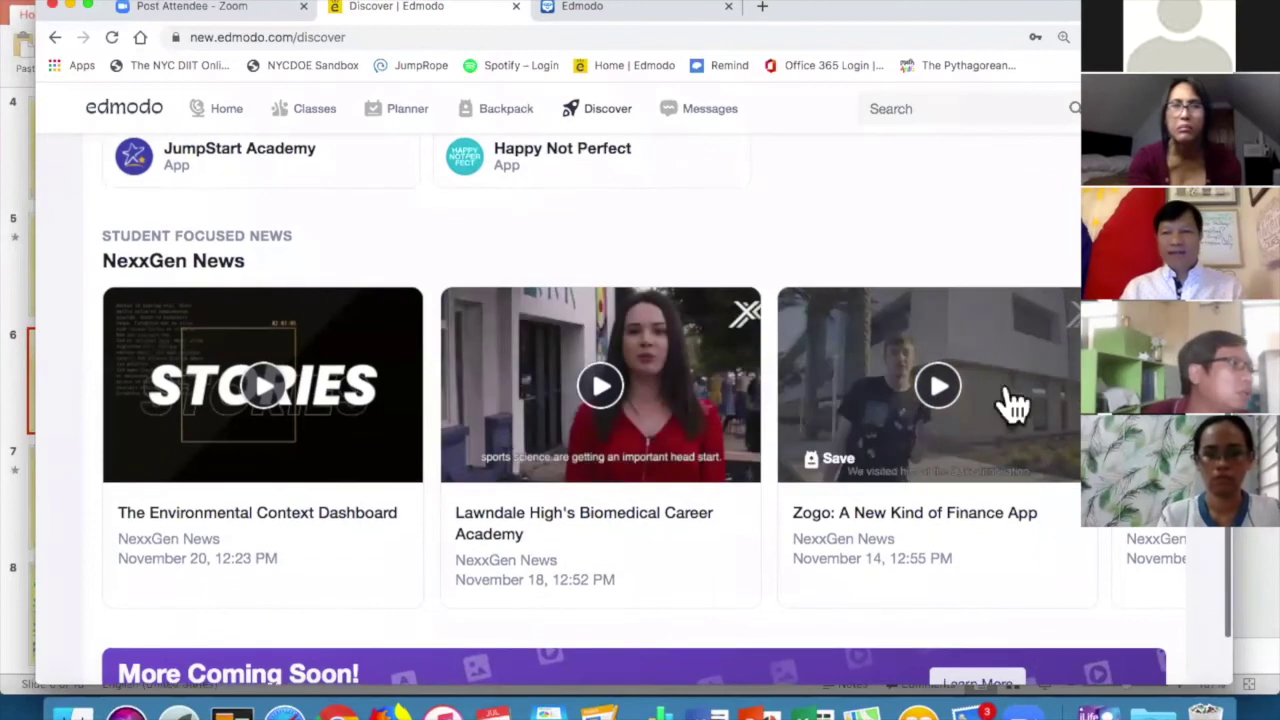
pyautogui.scroll(-2, 815, 408)
pyautogui.scroll(15, 815, 408)
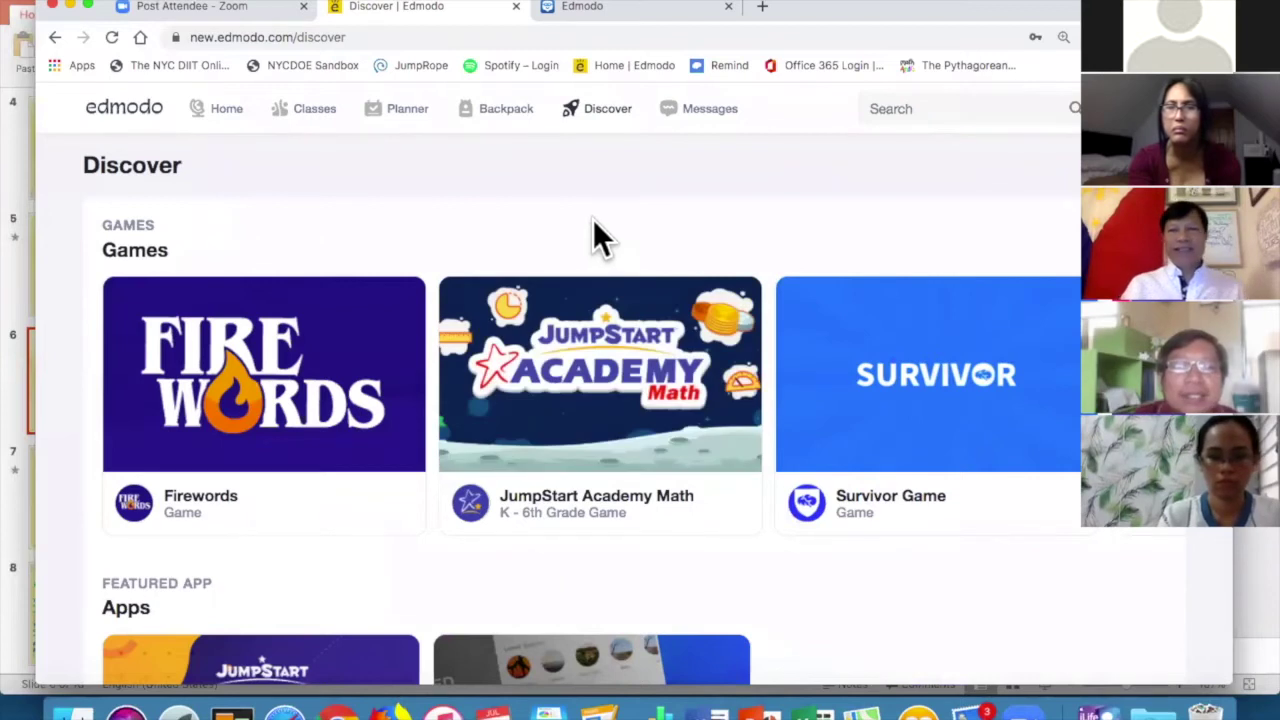
# Log out of the student account from its Messages page and sign back in as the teacher.
pyautogui.click(715, 115)
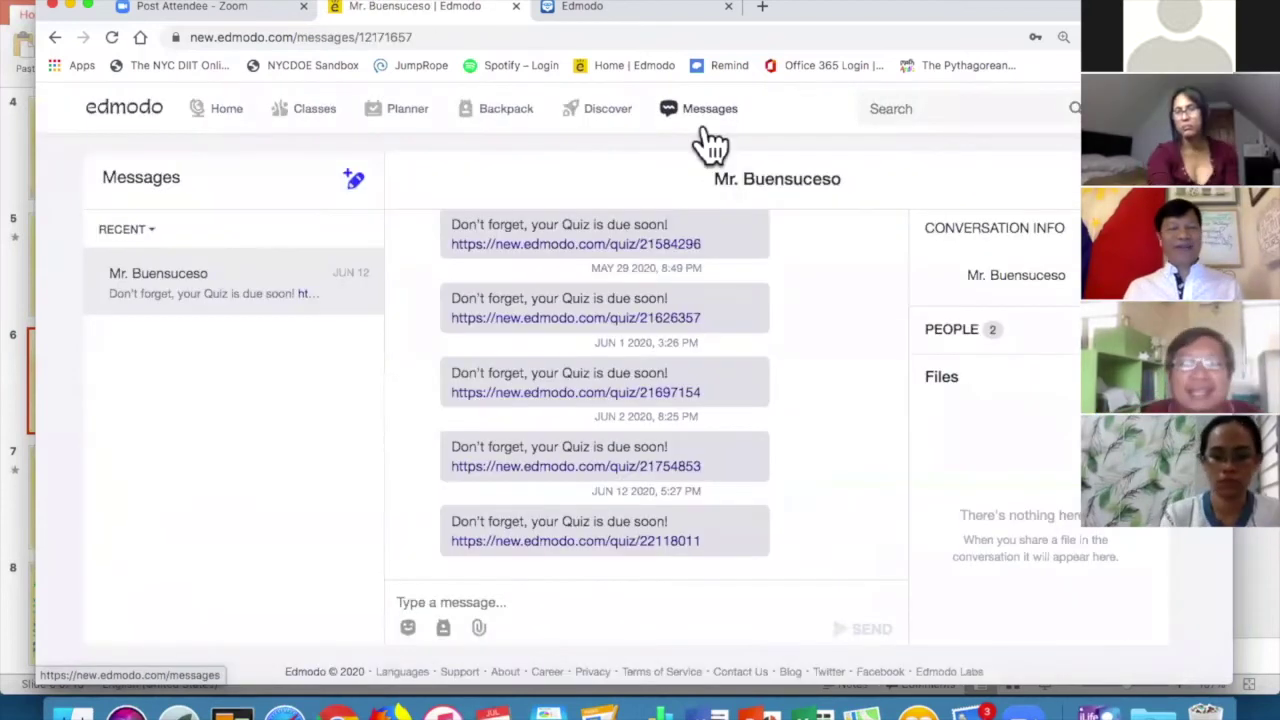
pyautogui.click(1110, 108)
pyautogui.click(1065, 332)
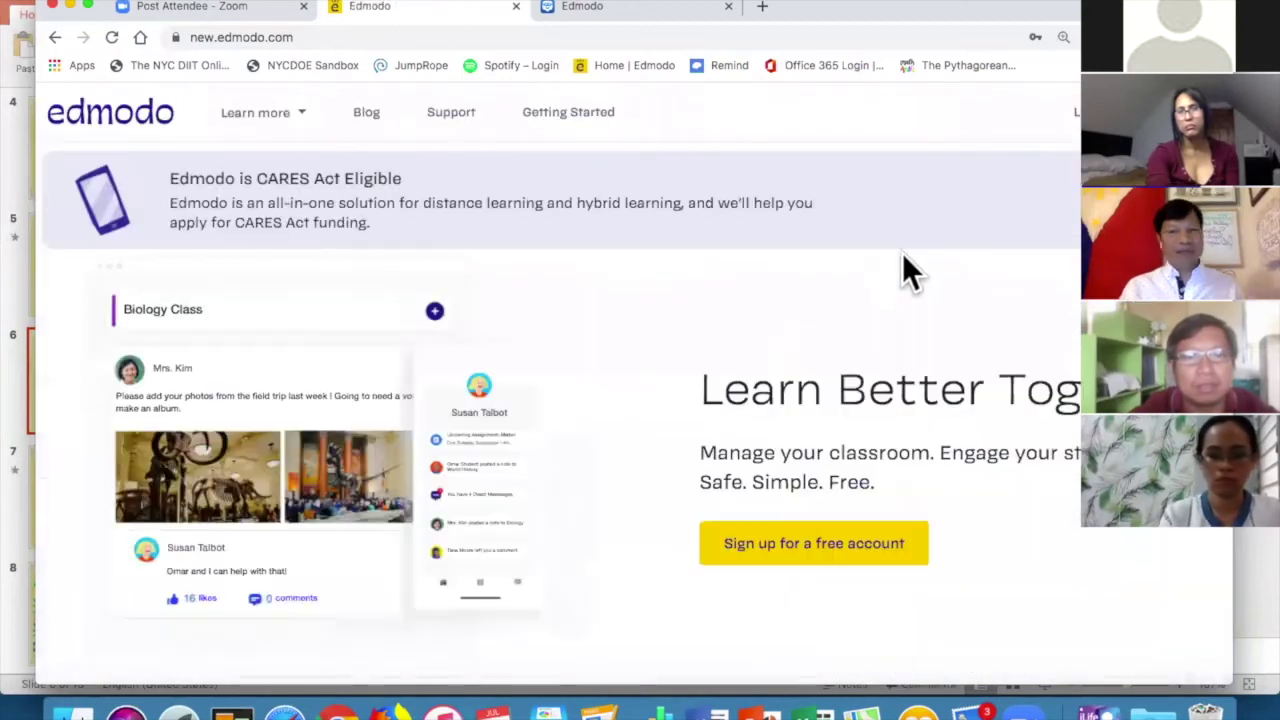
pyautogui.click(1076, 112)
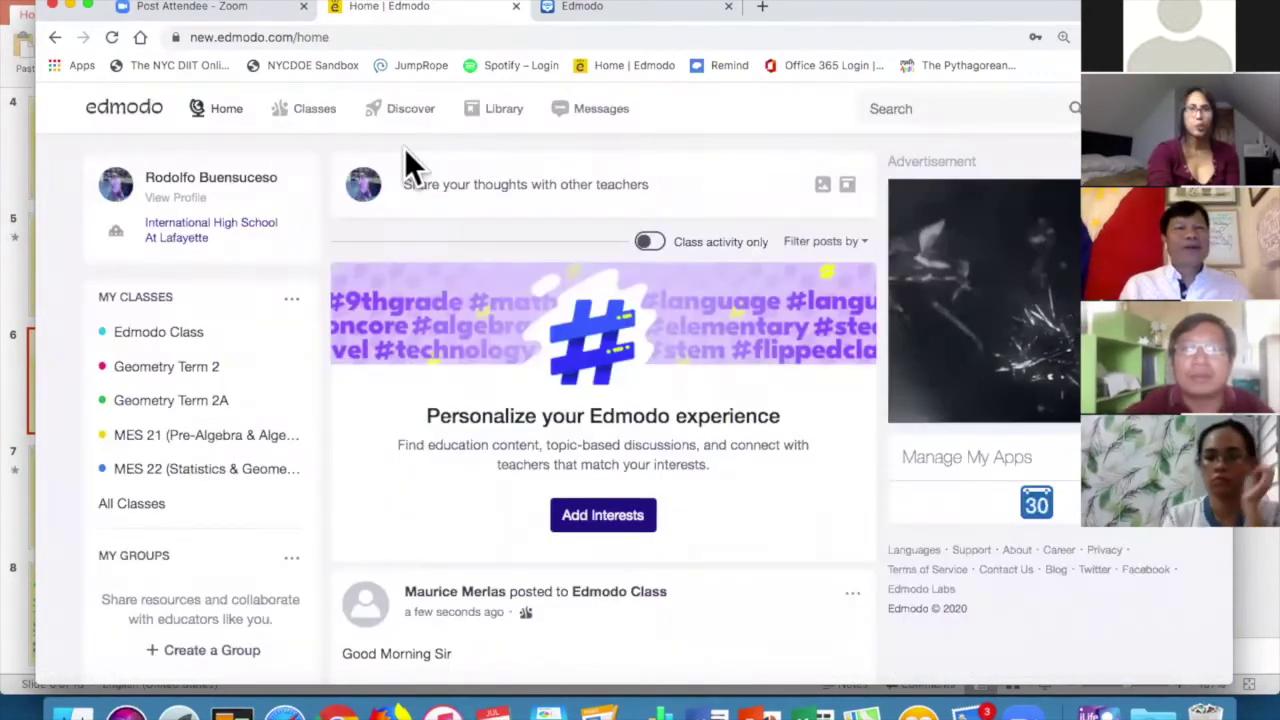
pyautogui.click(312, 118)
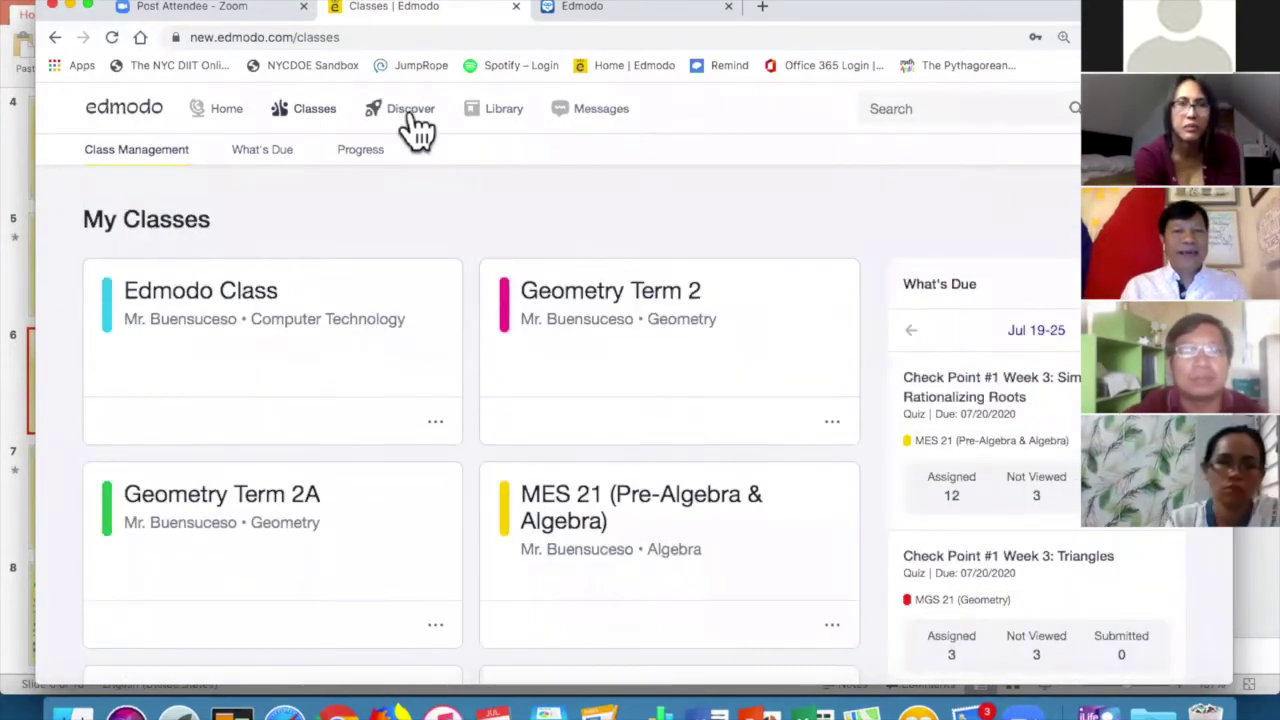
# Open Discover as the teacher and page through the popular videos.
pyautogui.click(411, 112)
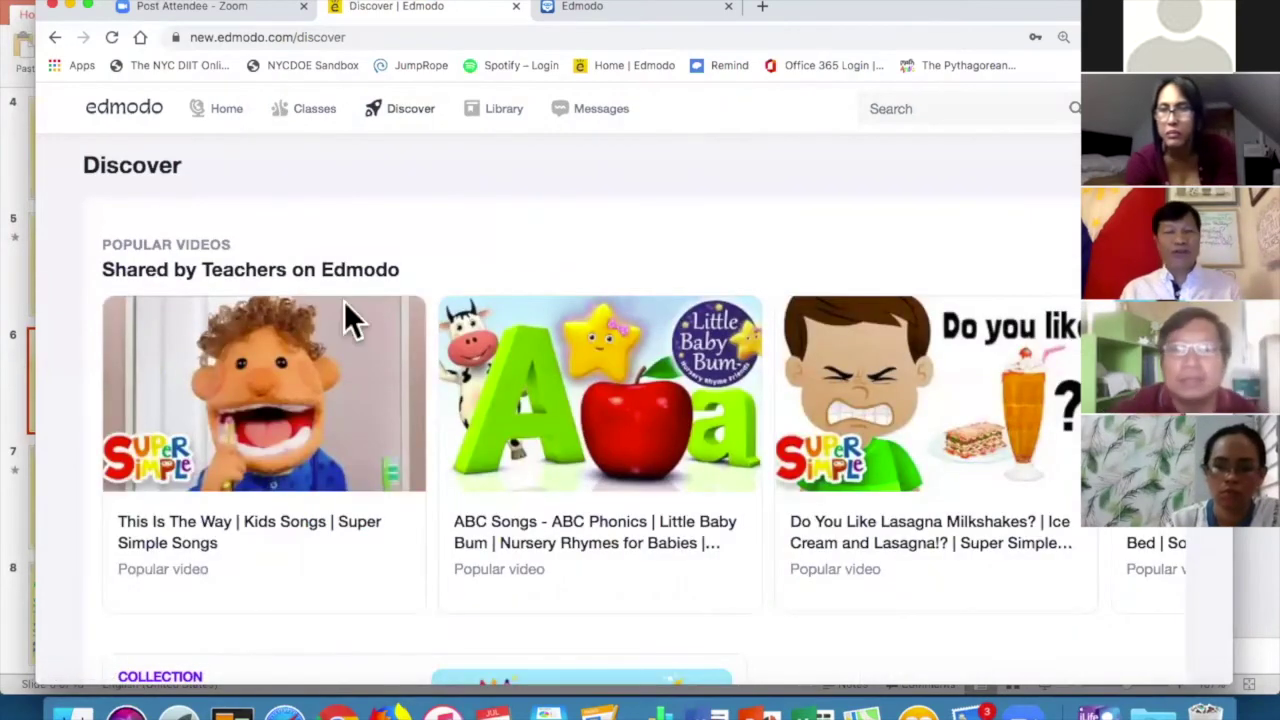
pyautogui.moveTo(278, 367)
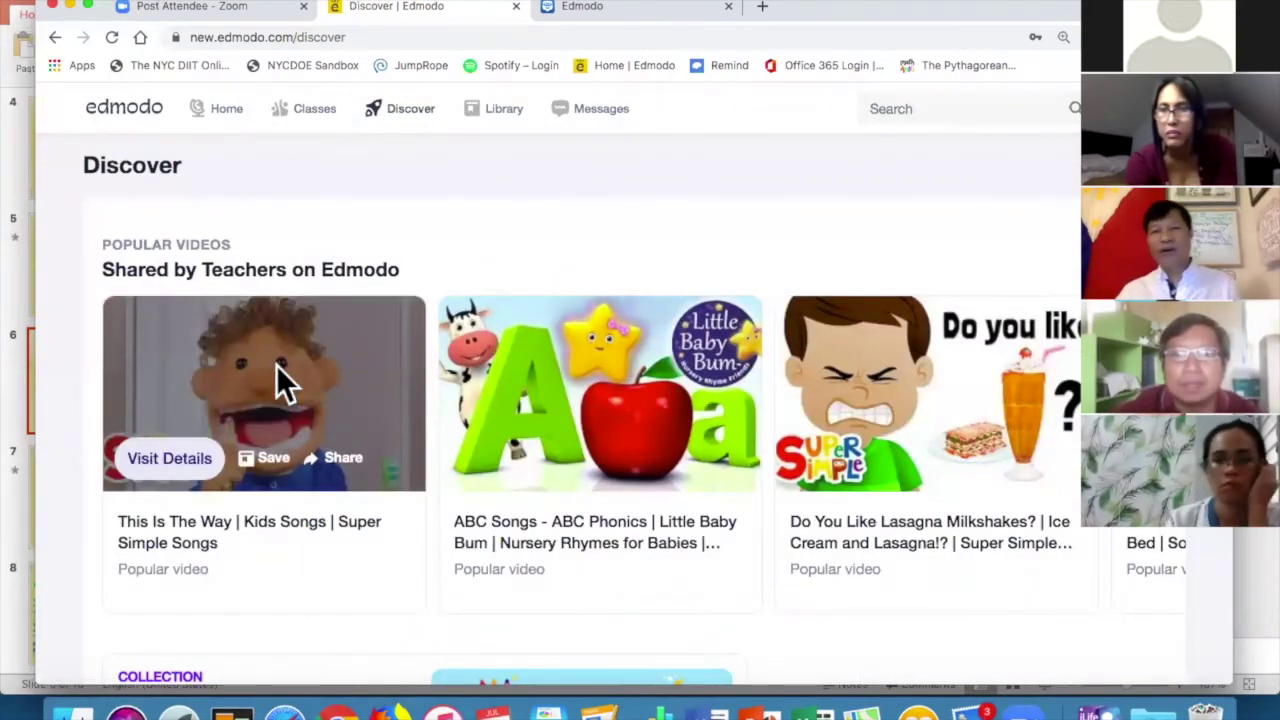
pyautogui.scroll(-2, 823, 420)
pyautogui.scroll(2, 823, 420)
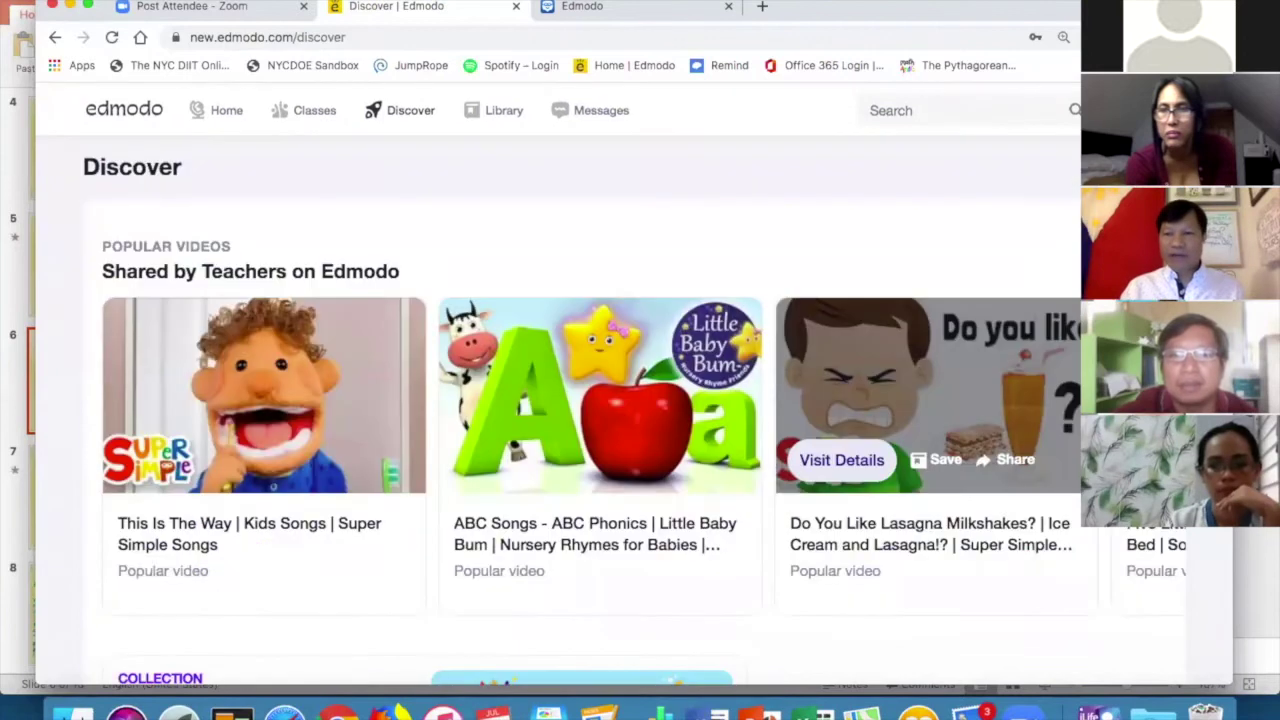
pyautogui.click(1070, 393)
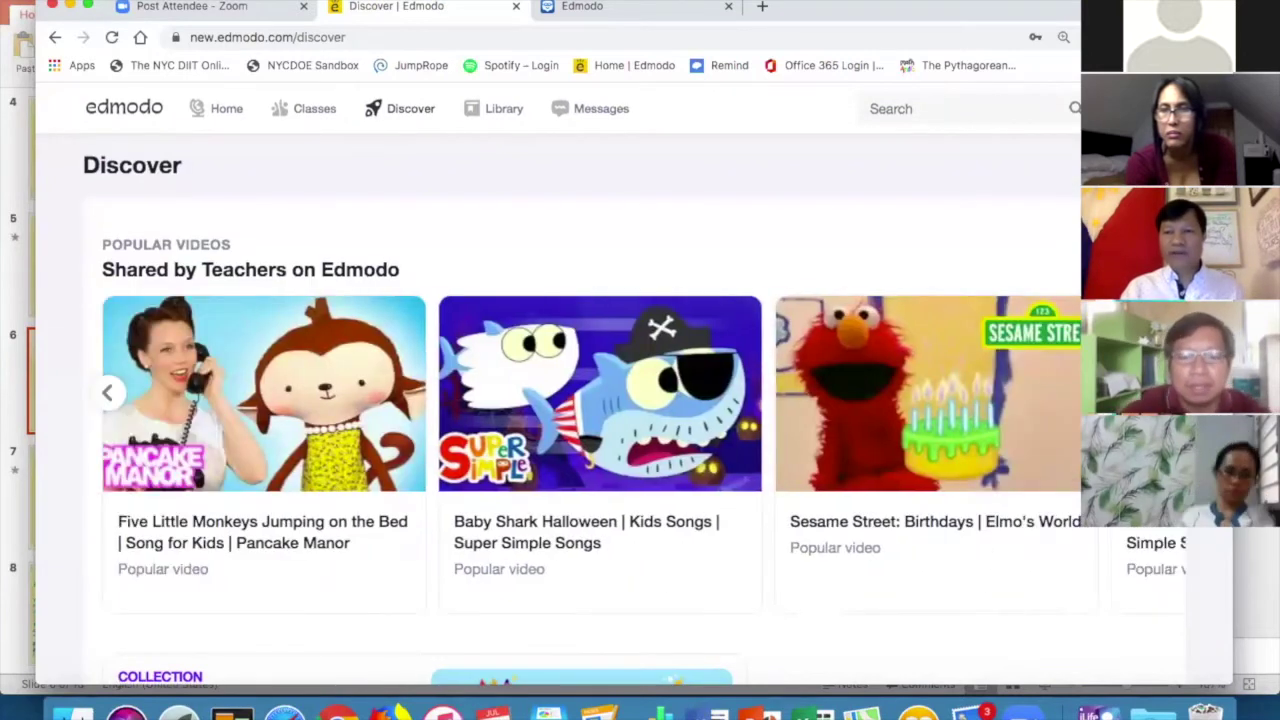
pyautogui.click(1070, 393)
# Launch the JumpStart Academy Math game preview, then close it.
pyautogui.scroll(-7, 79, 410)
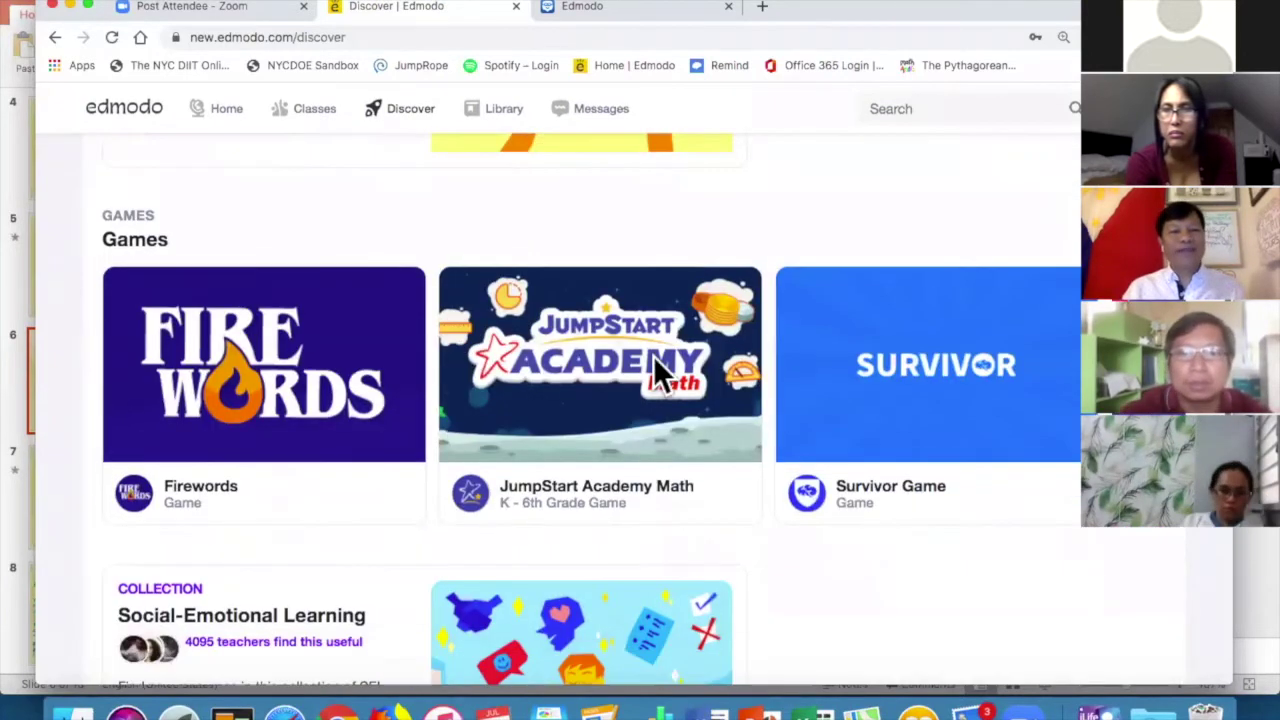
pyautogui.moveTo(607, 384)
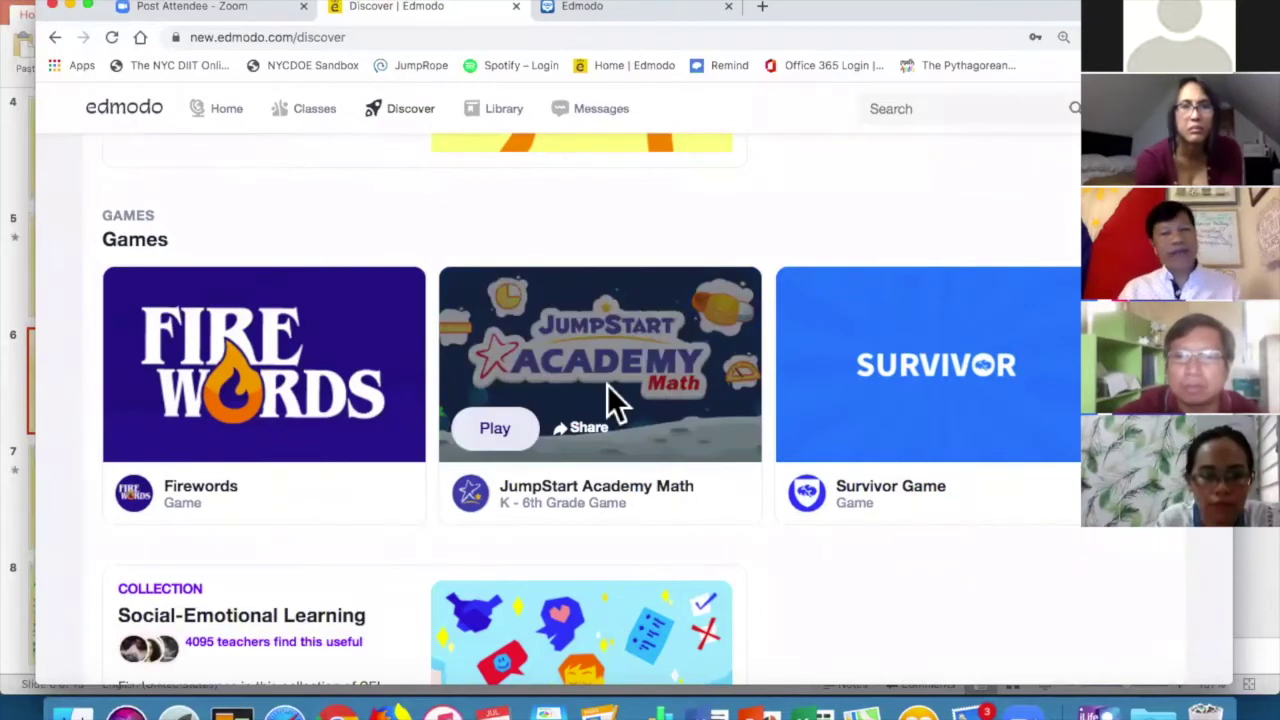
pyautogui.click(505, 430)
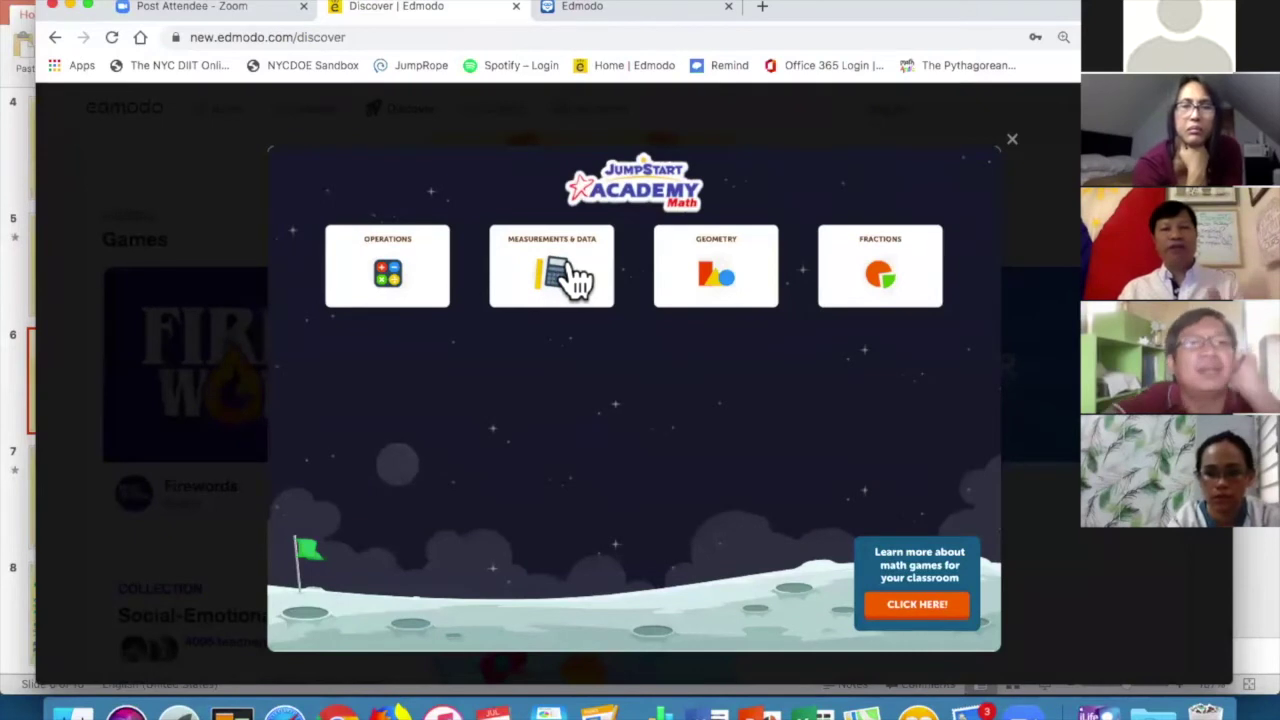
pyautogui.click(1013, 140)
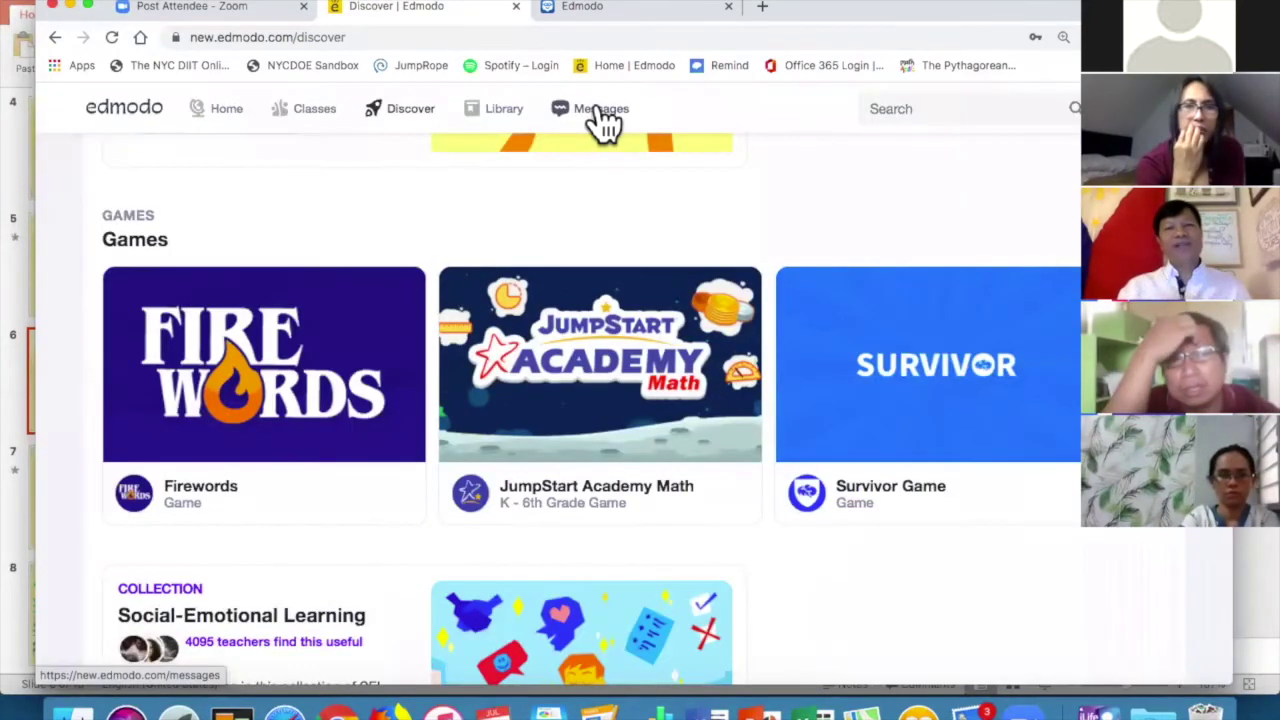
# Read the student's quiz conversation in Messages, then return to the My Classes page.
pyautogui.click(601, 109)
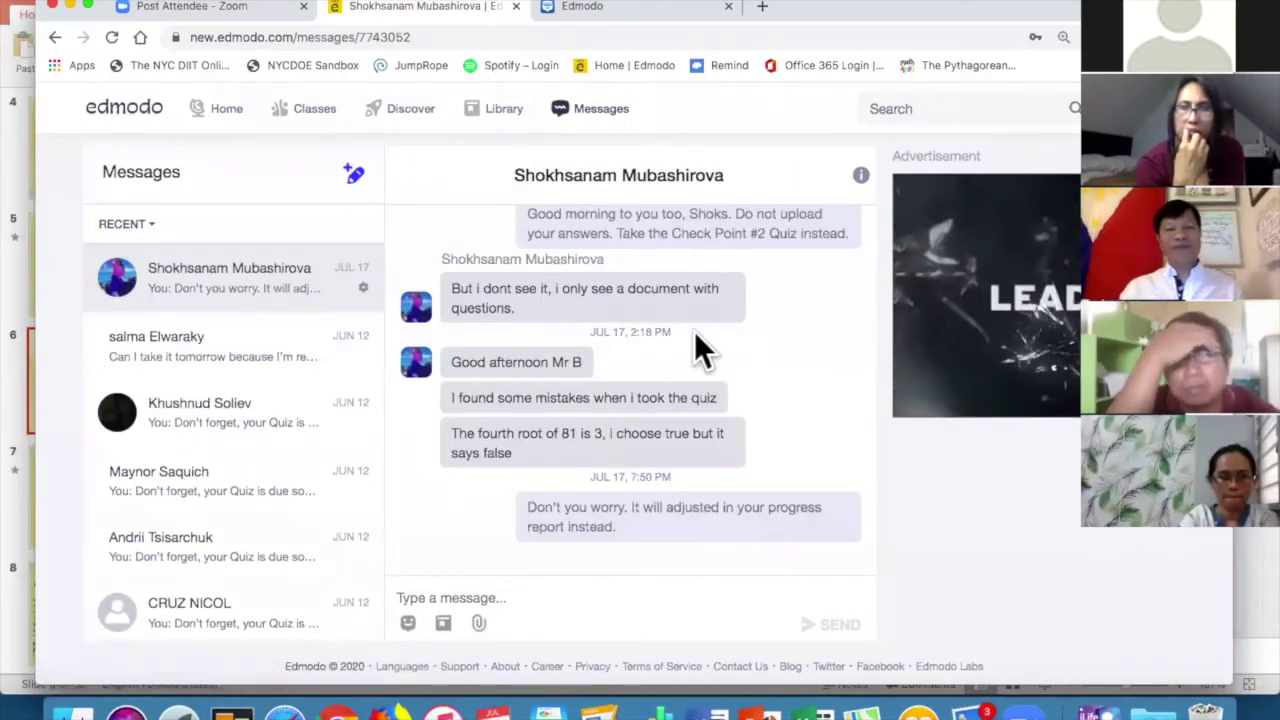
pyautogui.scroll(3, 802, 306)
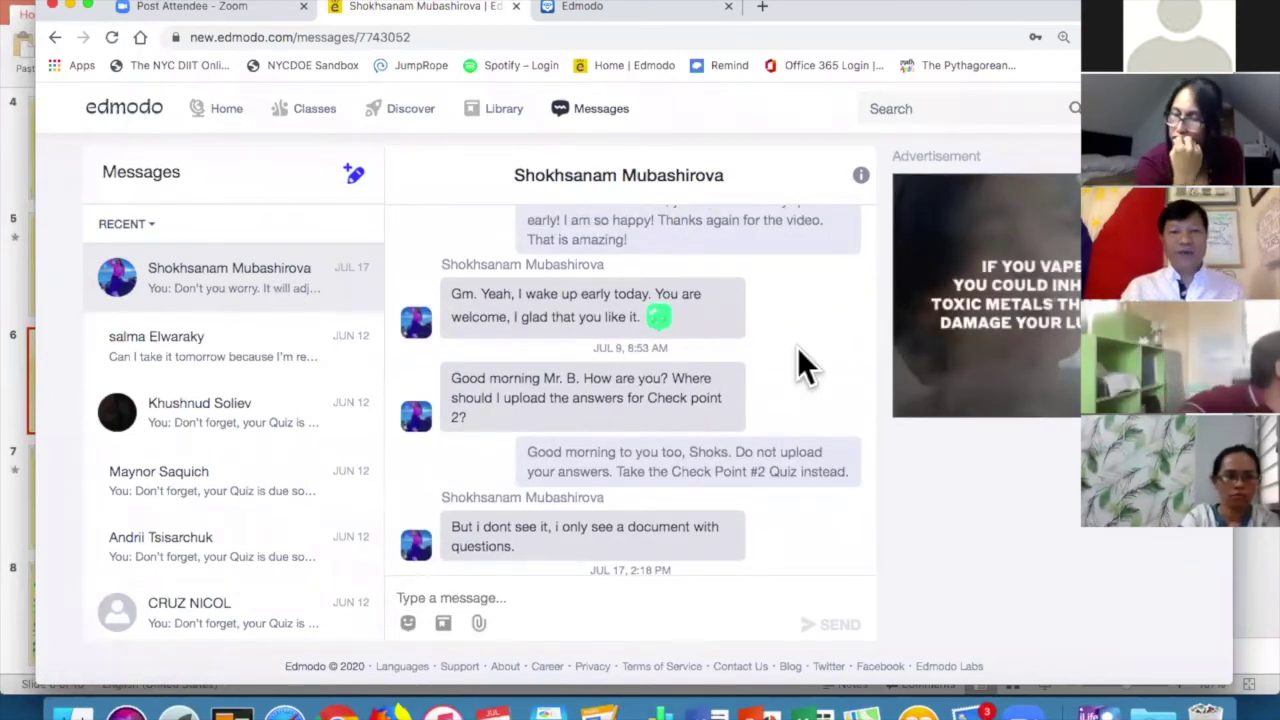
pyautogui.scroll(-2, 797, 347)
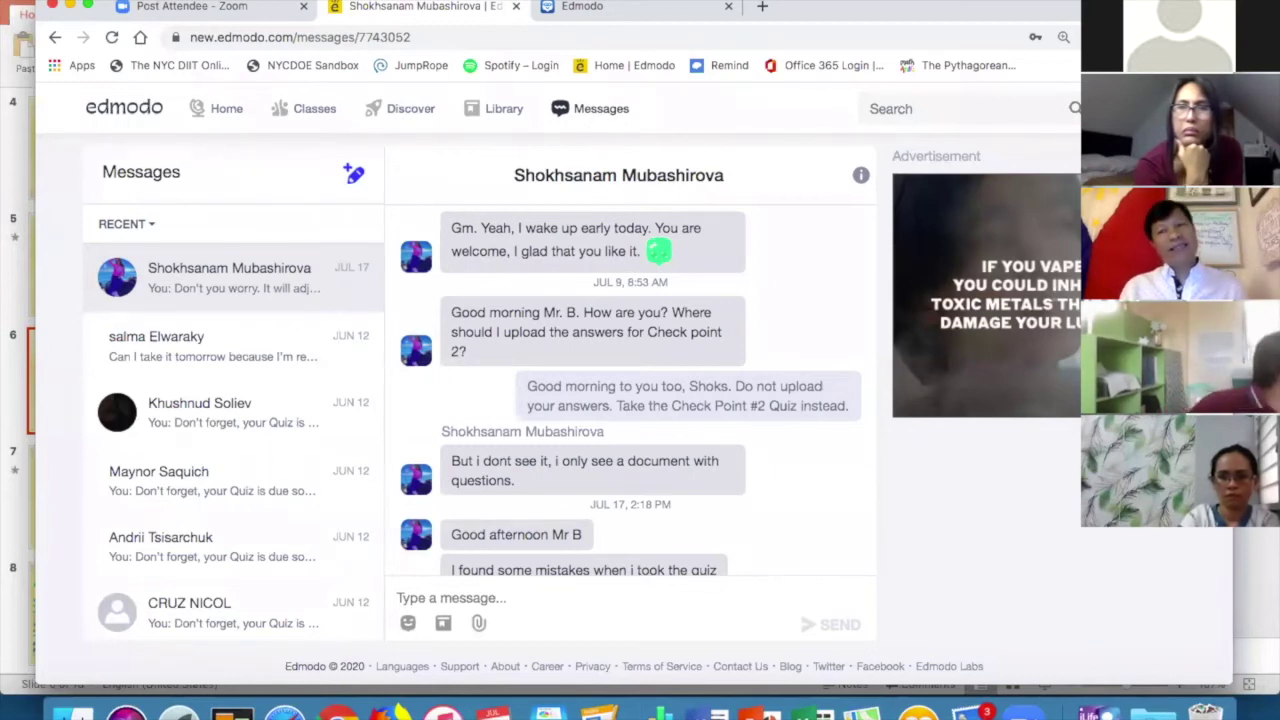
pyautogui.click(1075, 108)
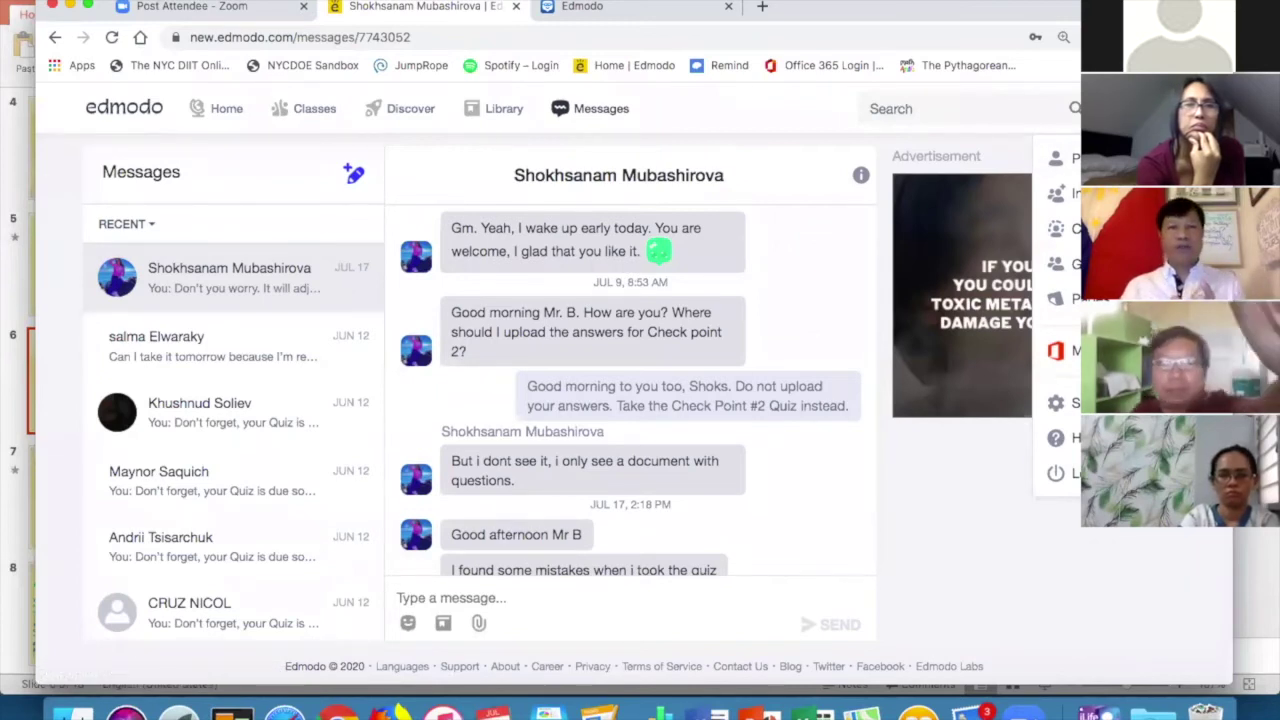
pyautogui.click(322, 120)
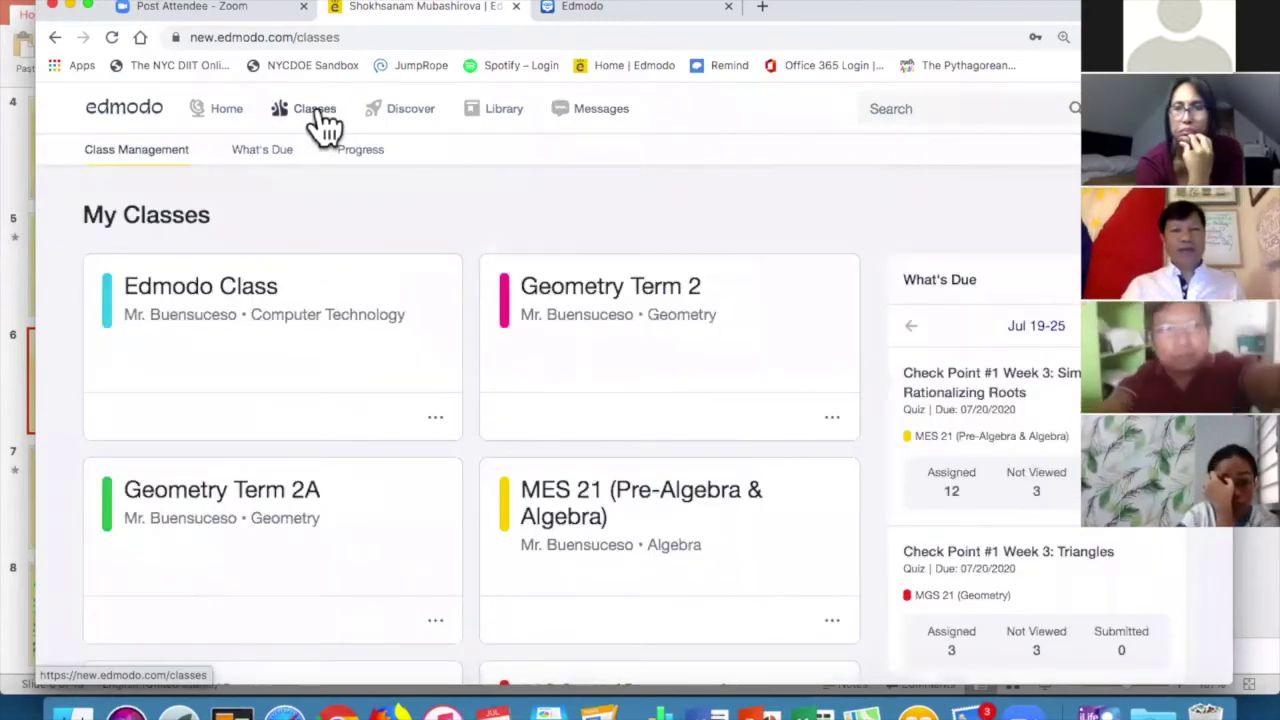
# Open Edmodo Class and scroll through the students' good-morning posts and the reply comment.
pyautogui.click(203, 288)
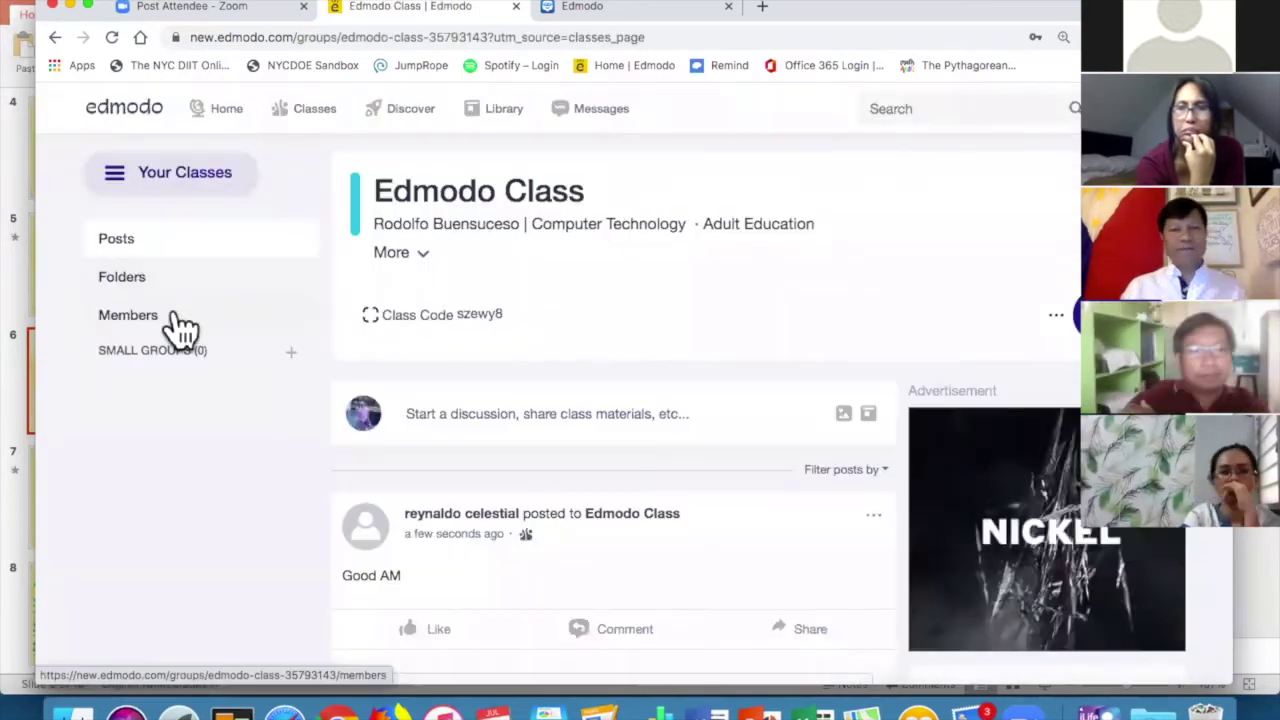
pyautogui.scroll(-2, 175, 313)
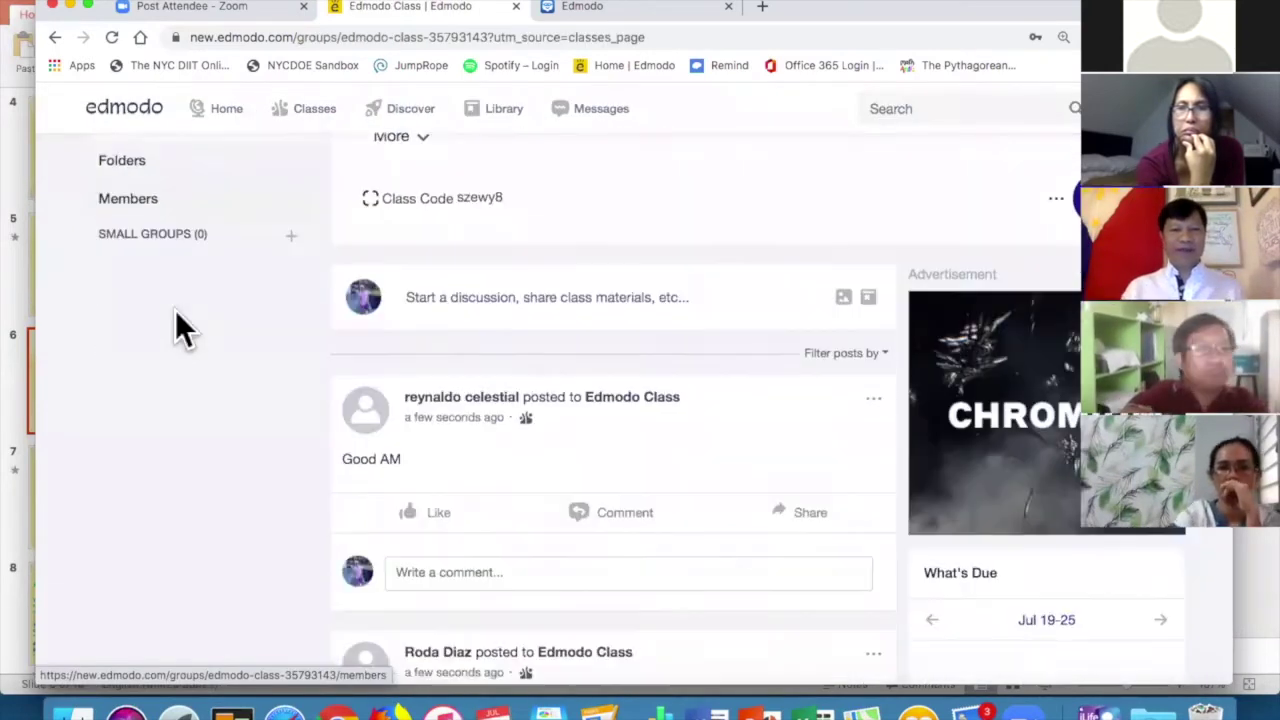
pyautogui.scroll(-1, 175, 312)
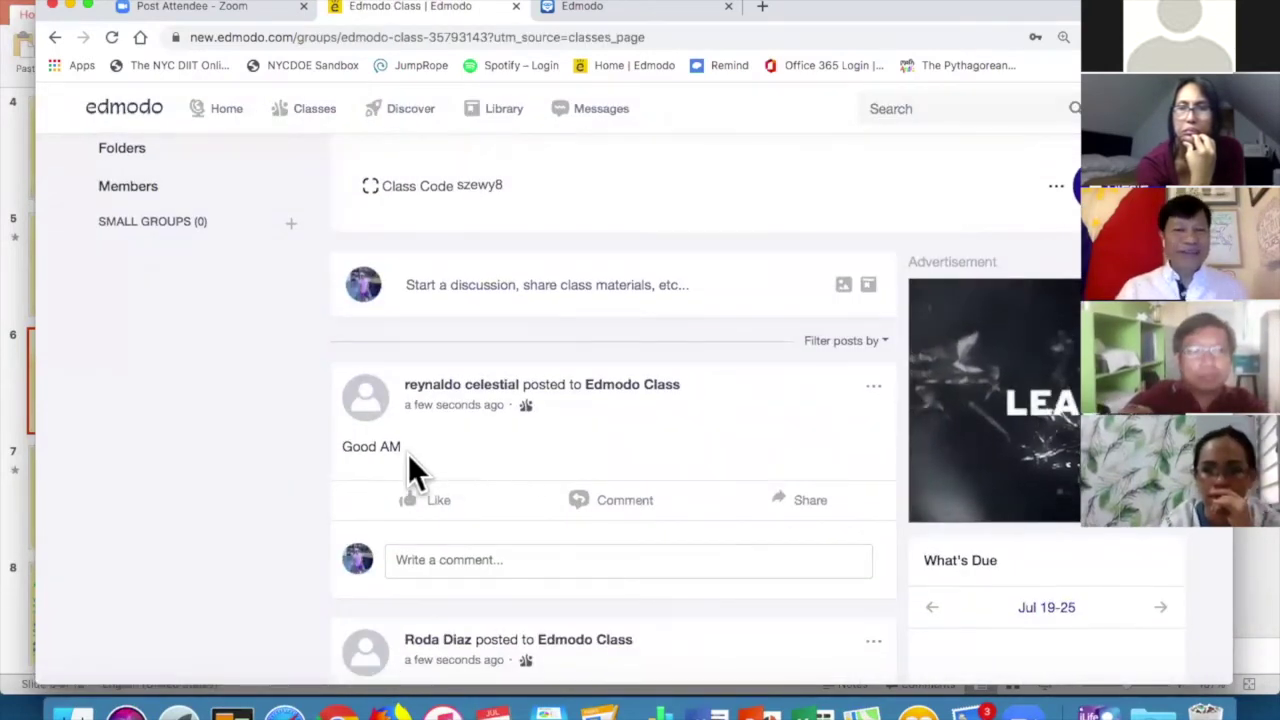
pyautogui.scroll(-1, 418, 455)
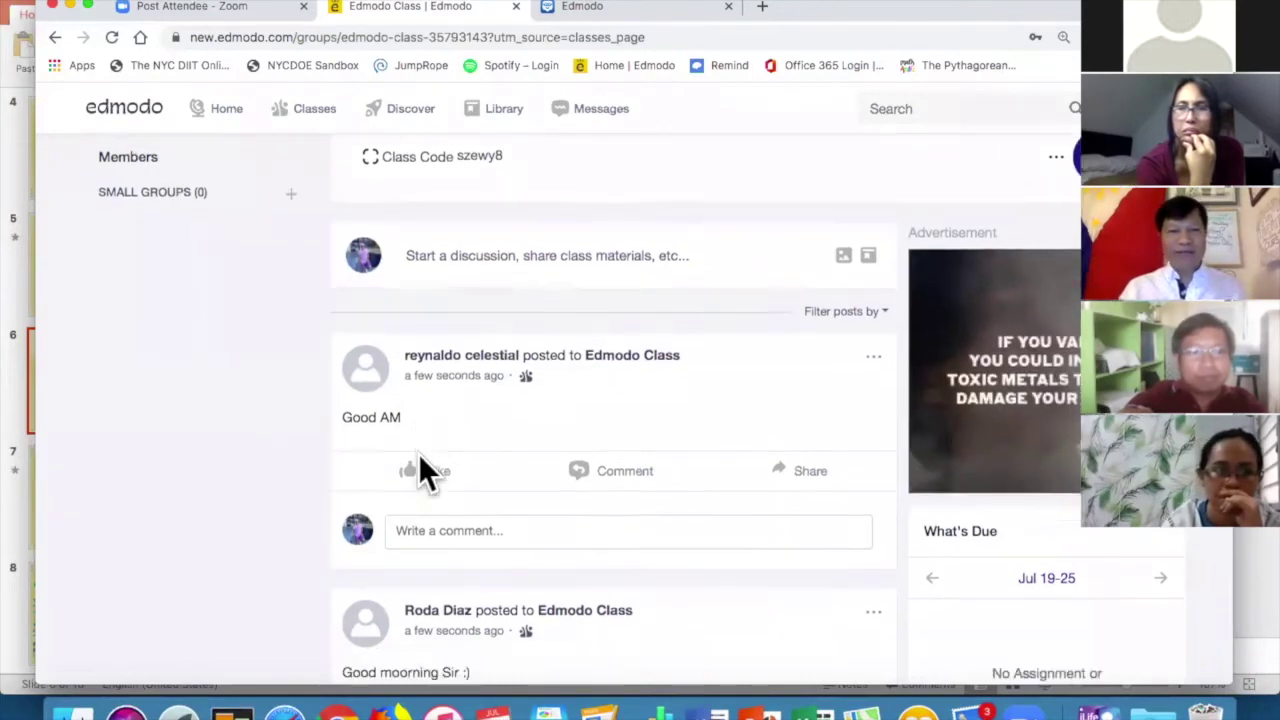
pyautogui.scroll(-3, 418, 468)
pyautogui.scroll(-2, 420, 462)
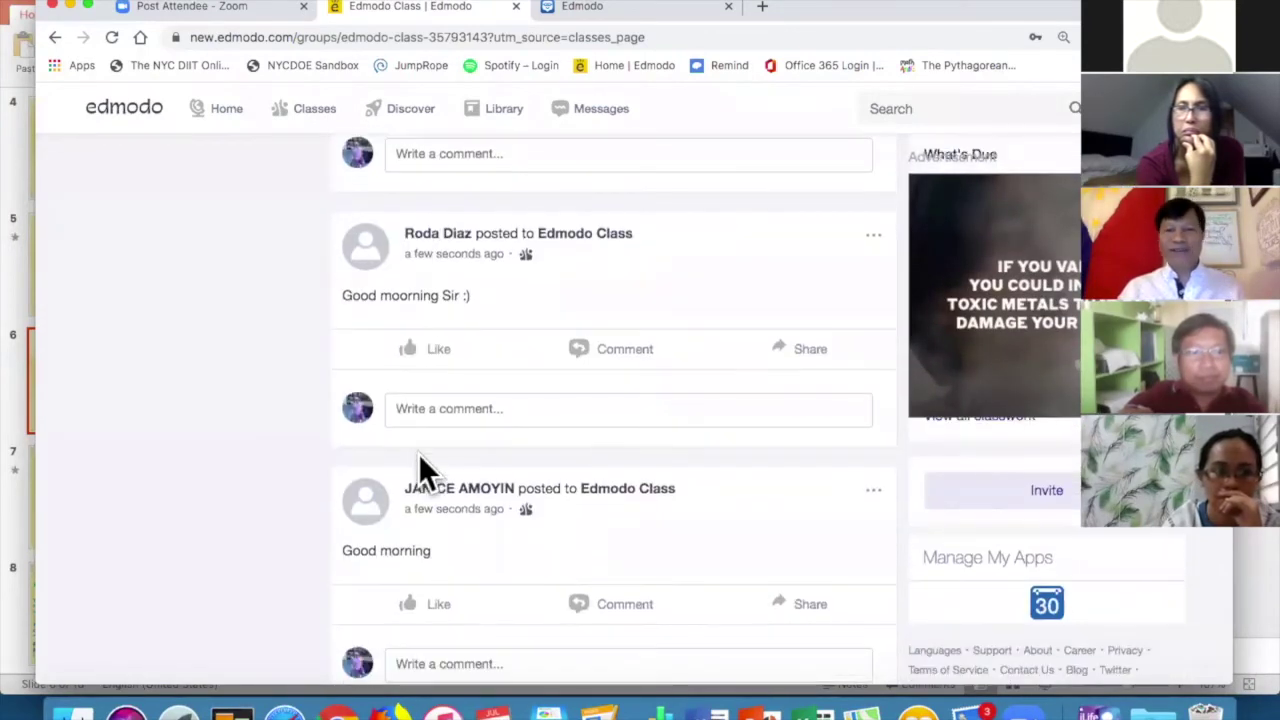
pyautogui.scroll(-1, 420, 462)
pyautogui.scroll(-4, 418, 453)
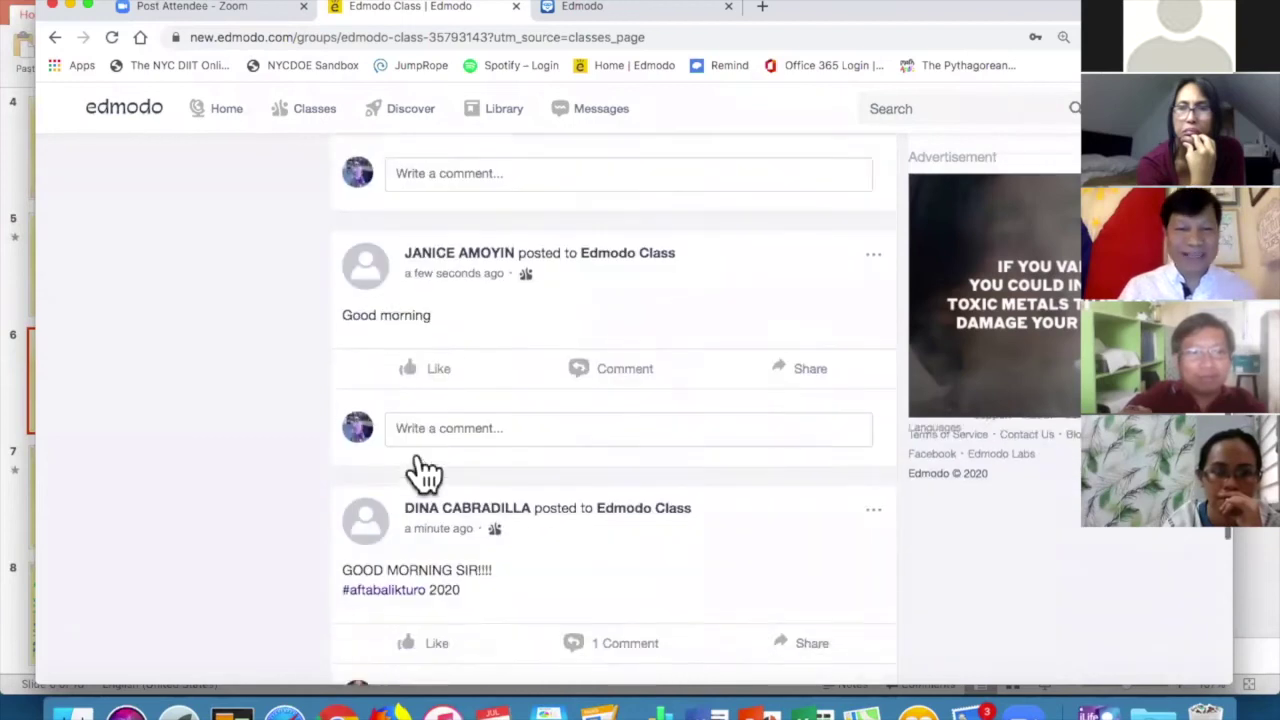
pyautogui.scroll(-2, 418, 453)
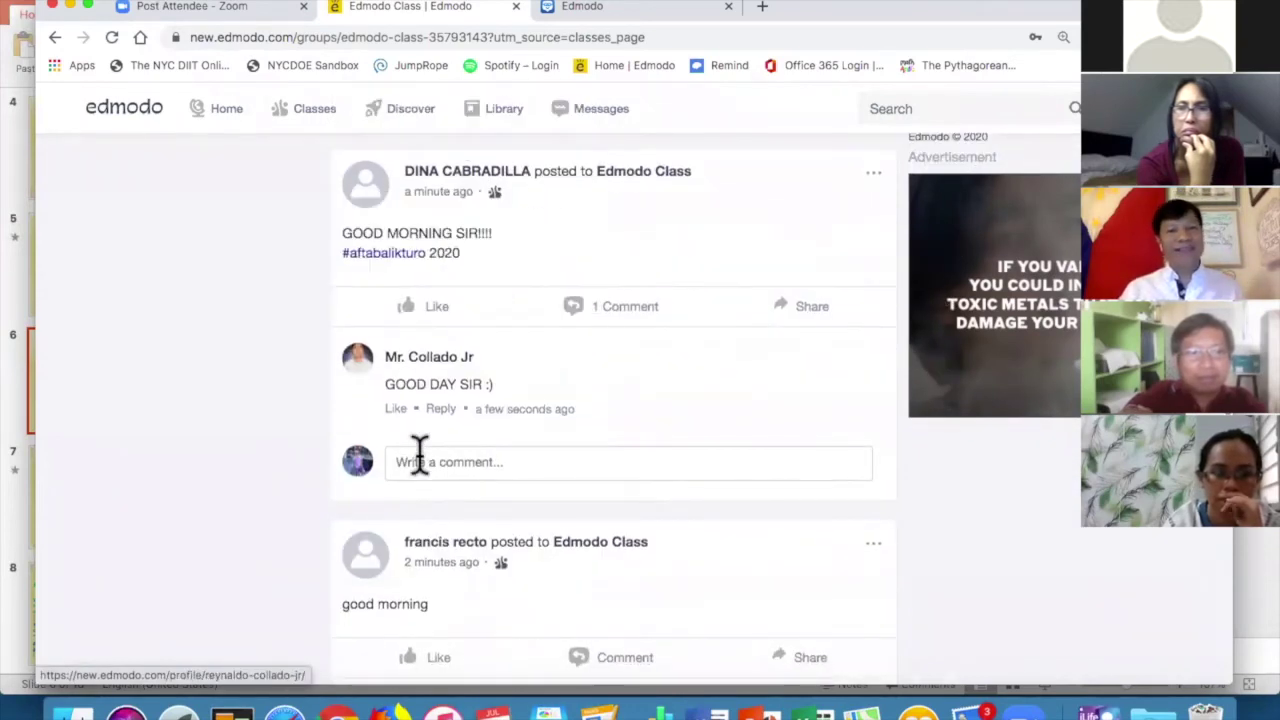
pyautogui.scroll(10, 418, 453)
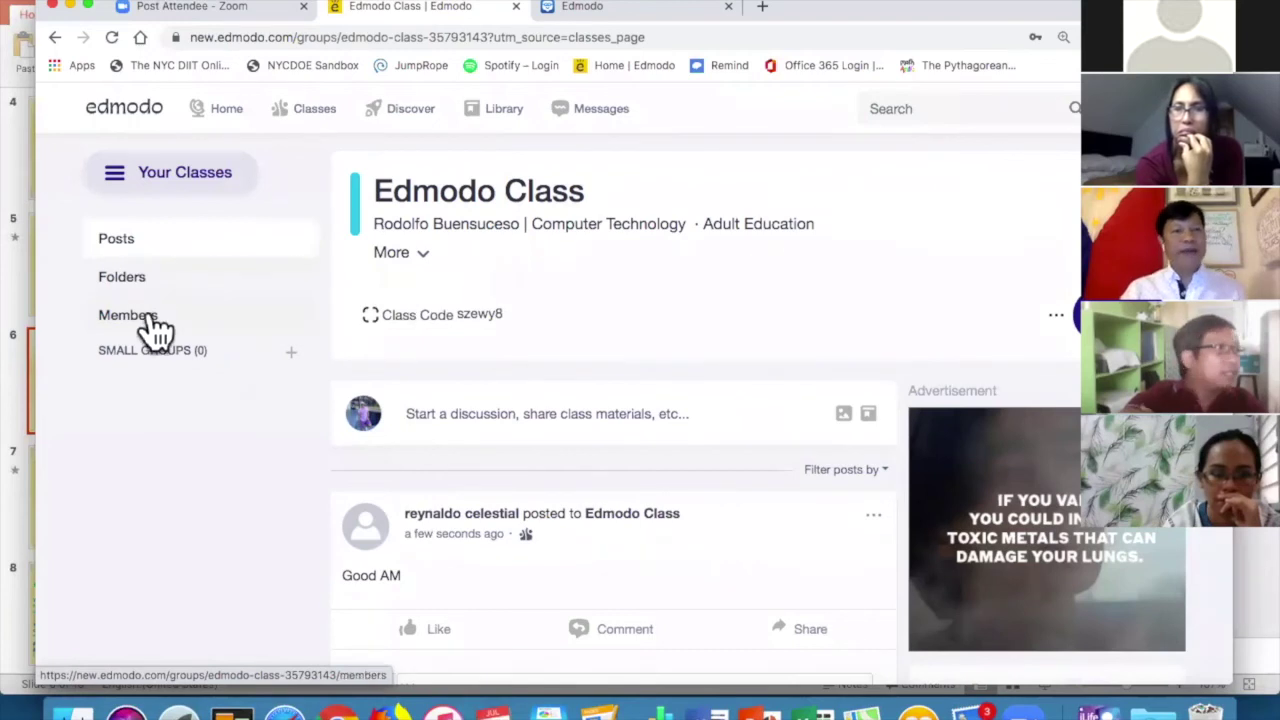
# Show Edmodo Class's Members list and scroll through its 58 students.
pyautogui.click(150, 325)
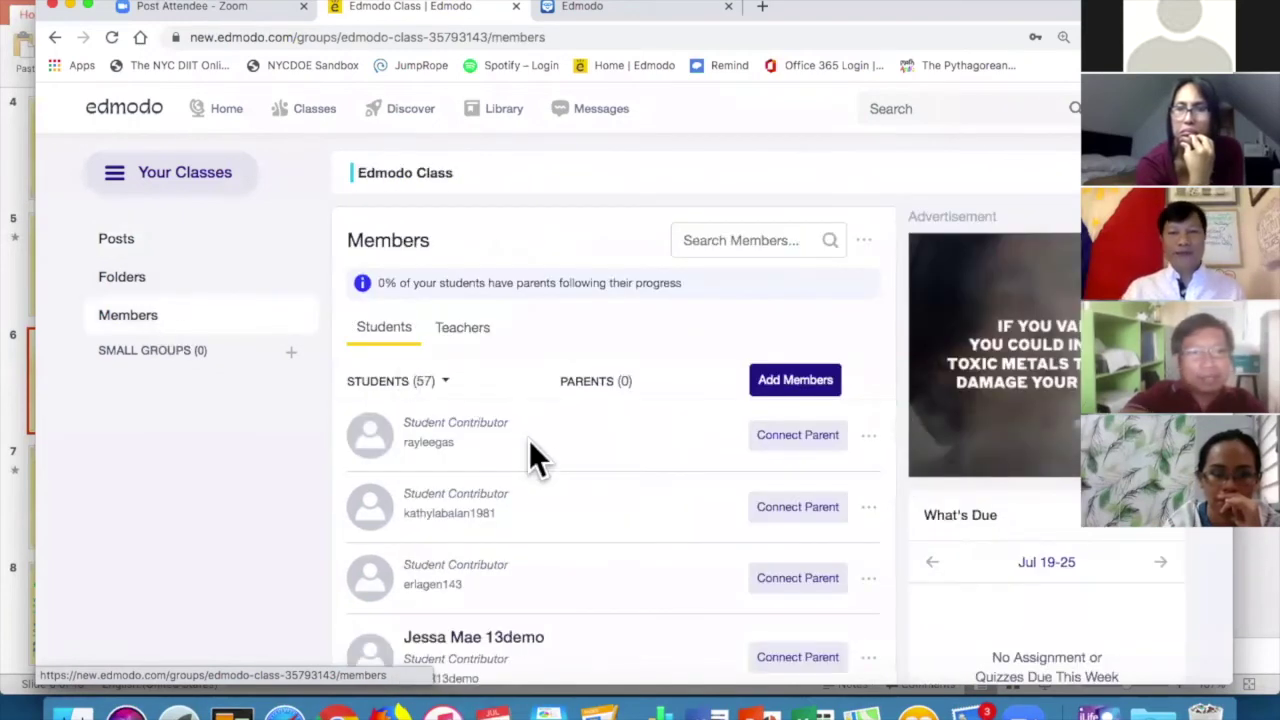
pyautogui.scroll(-3, 530, 445)
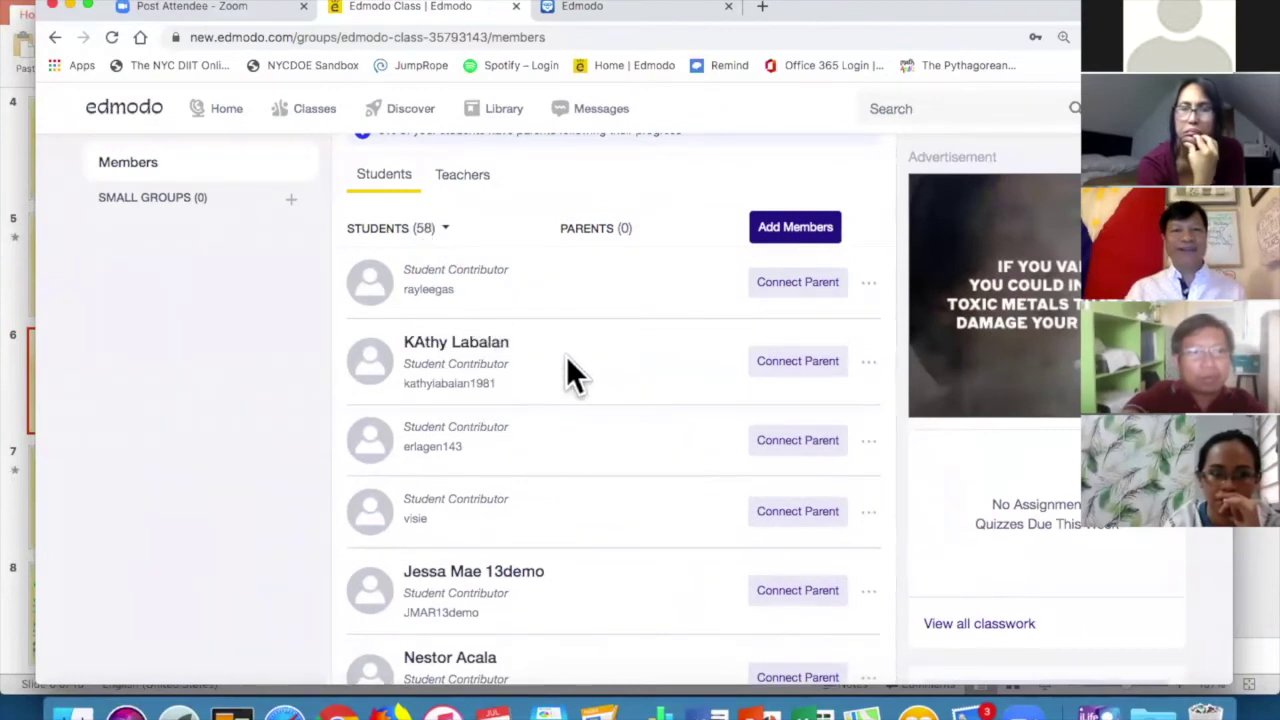
pyautogui.scroll(-10, 566, 360)
pyautogui.scroll(-3, 566, 370)
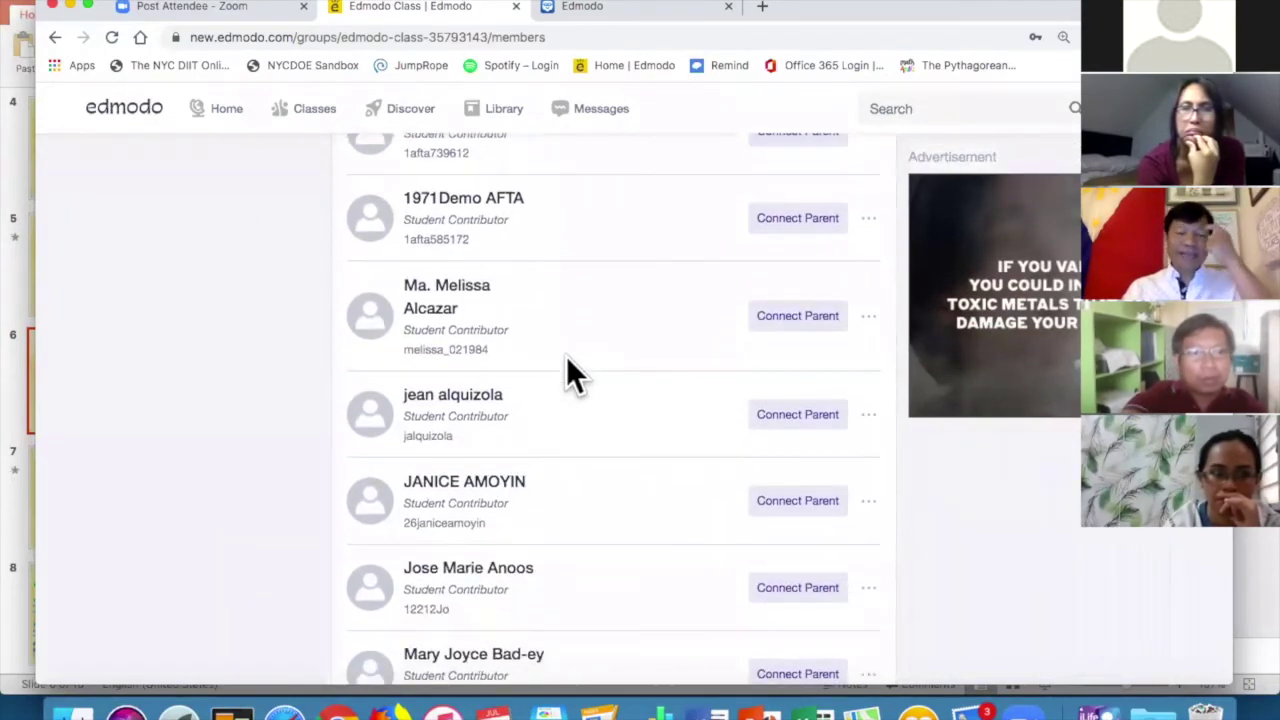
pyautogui.scroll(15, 603, 338)
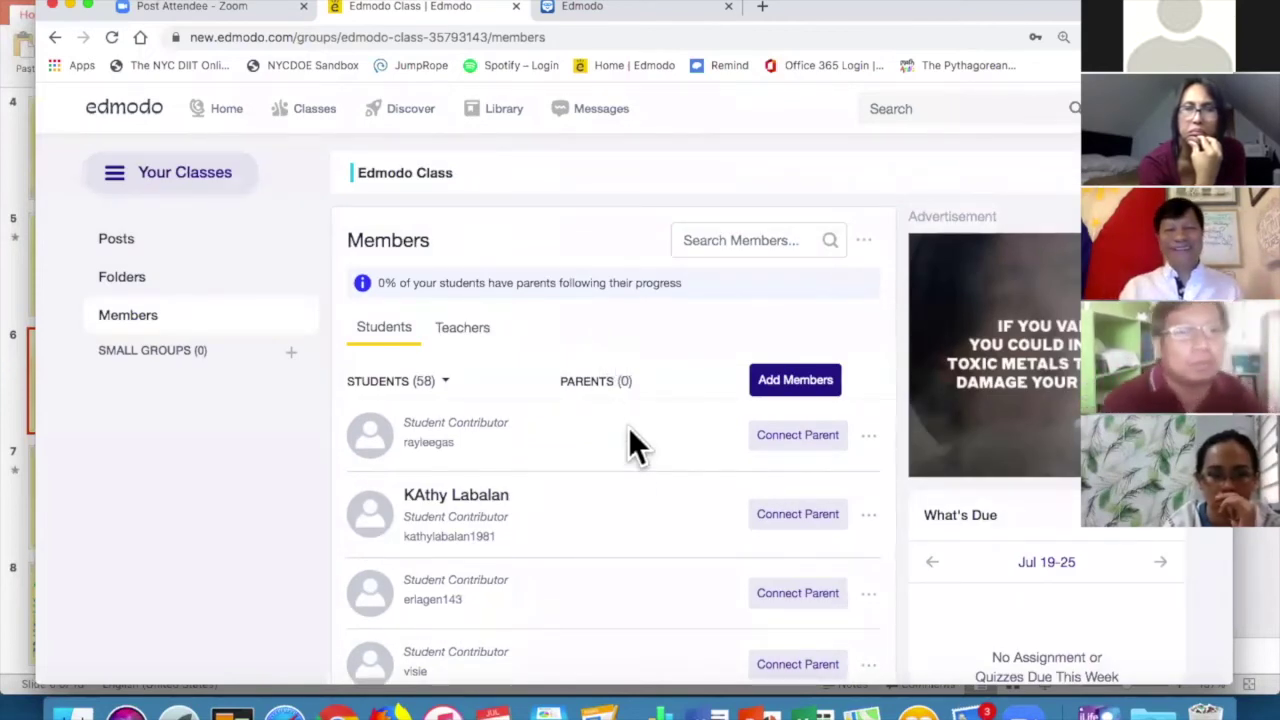
pyautogui.scroll(-2, 625, 457)
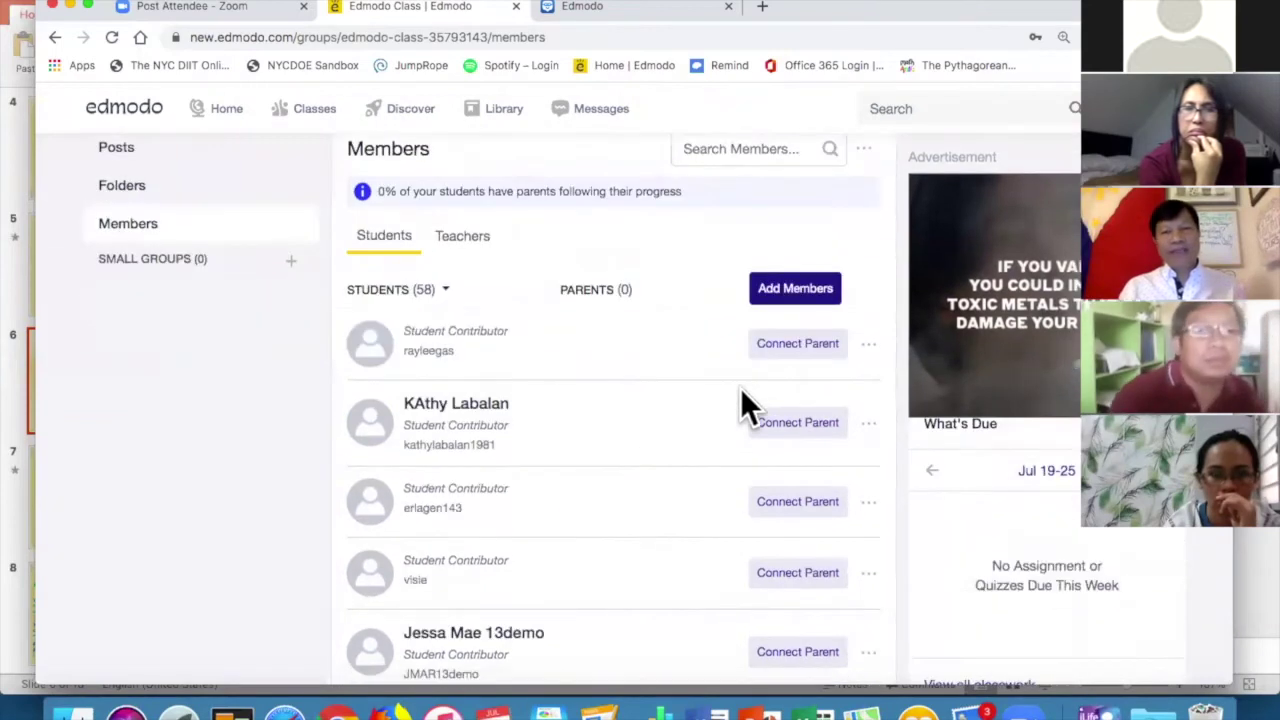
# Try Connect Parent for the first student, then switch to the student account's home page.
pyautogui.click(806, 345)
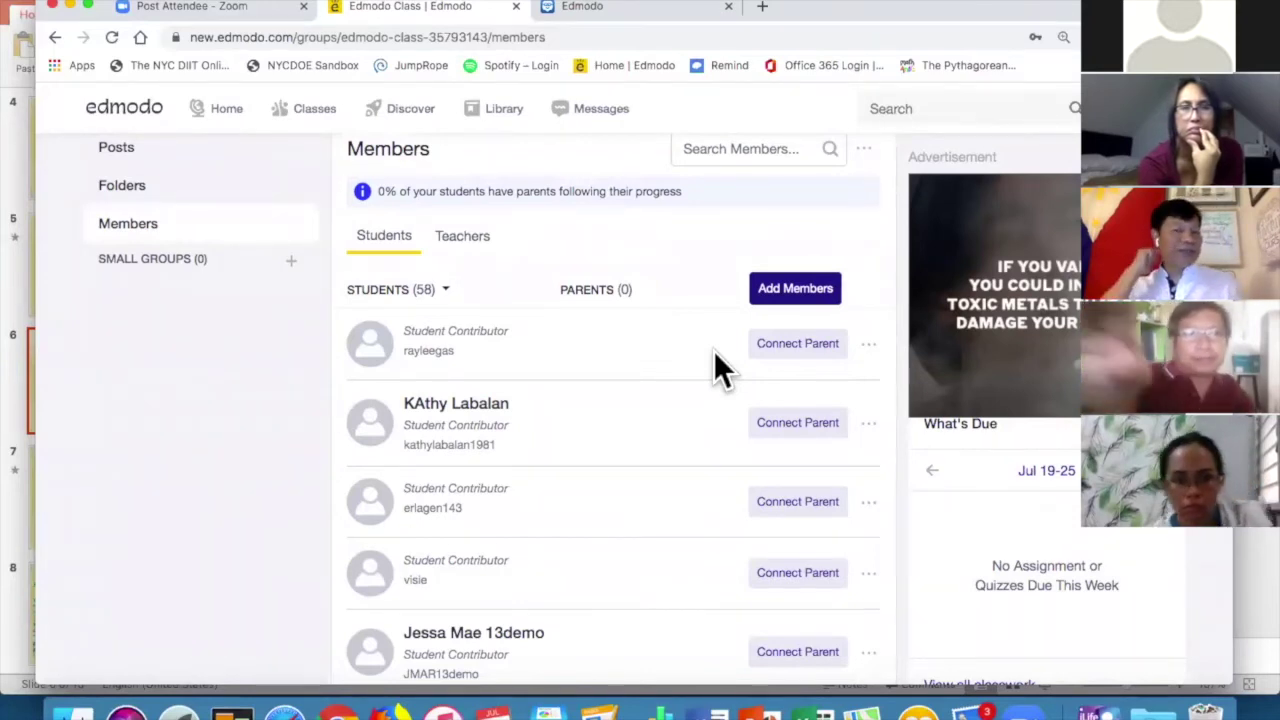
pyautogui.scroll(2, 713, 350)
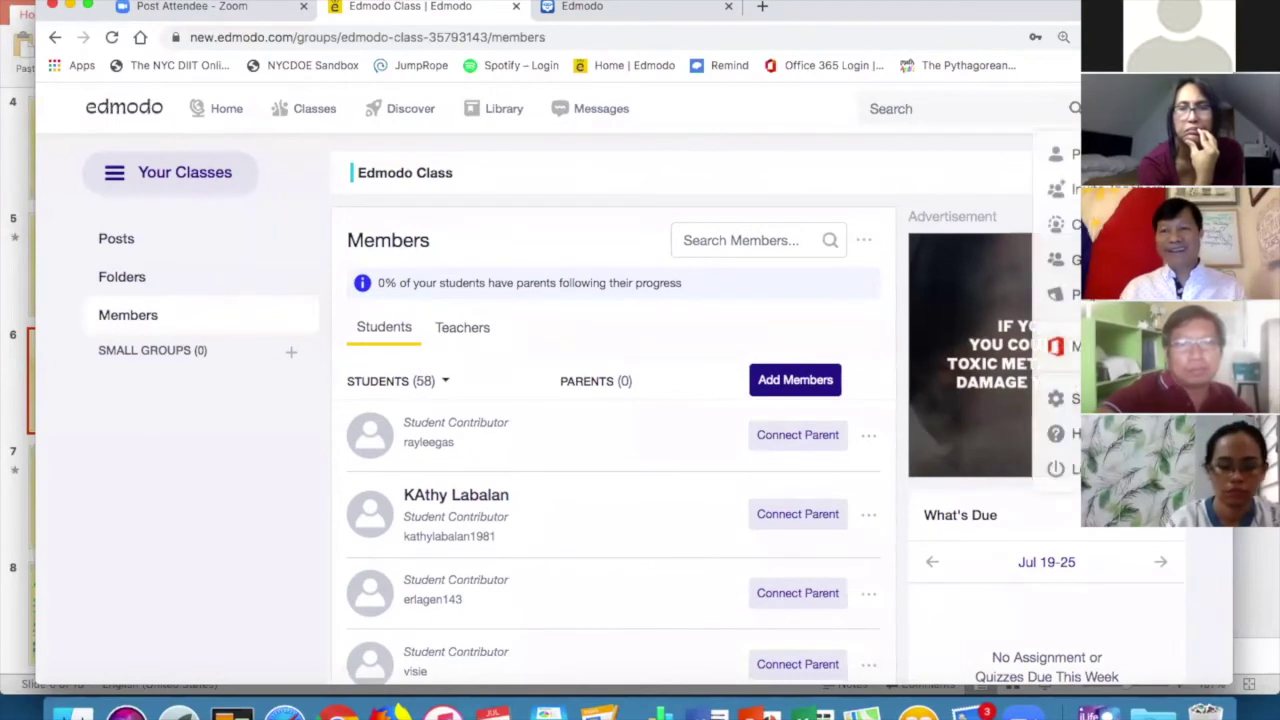
pyautogui.click(226, 108)
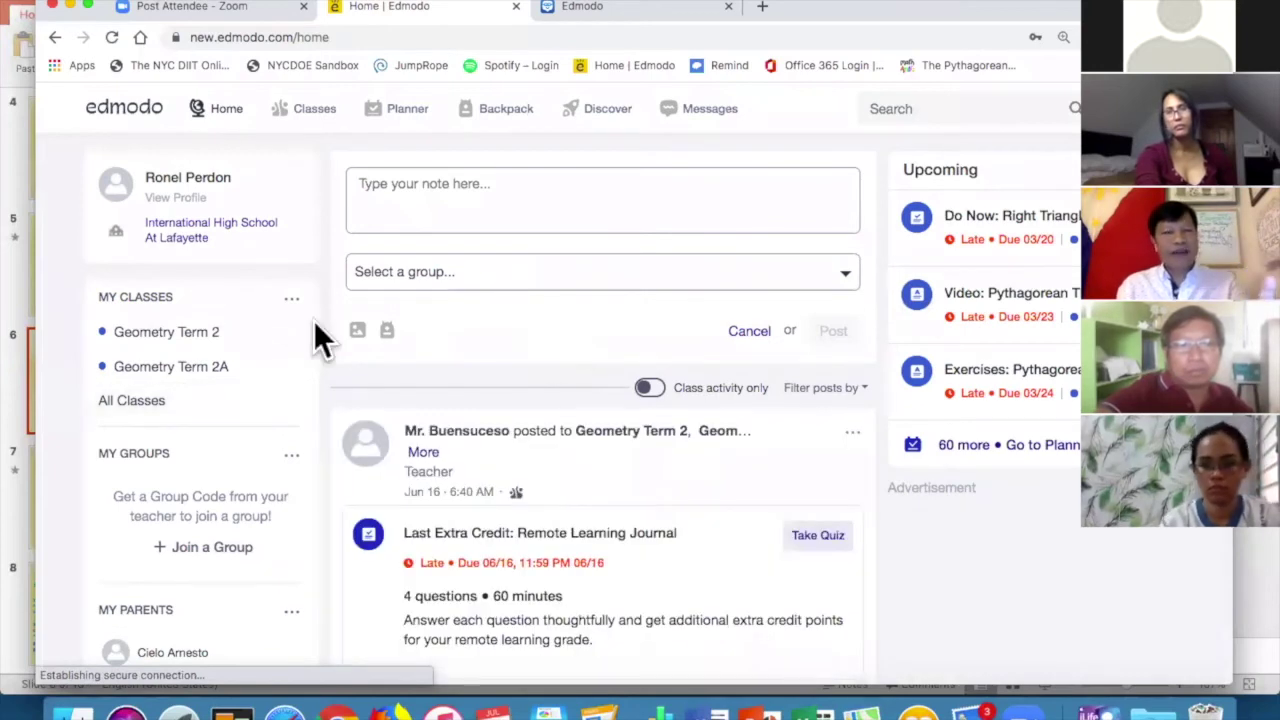
# Log out of the student account and log back in to the teacher's home feed.
pyautogui.scroll(-5, 294, 331)
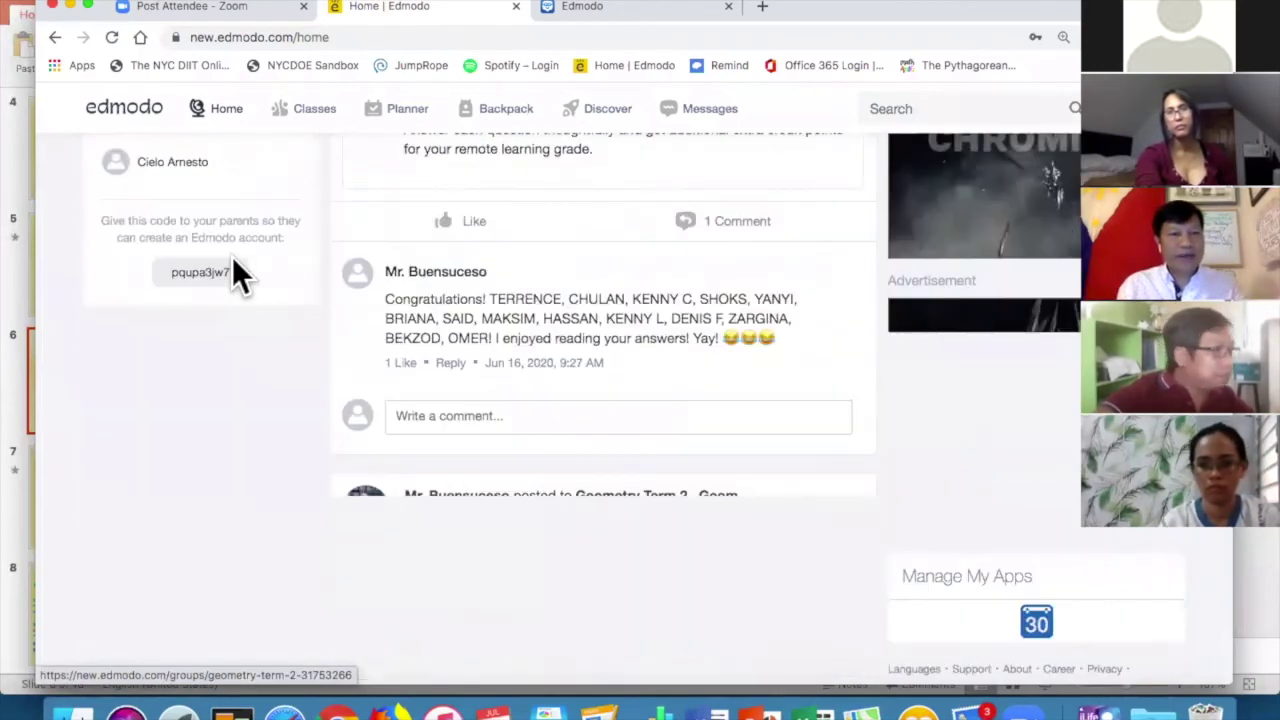
pyautogui.scroll(3, 234, 270)
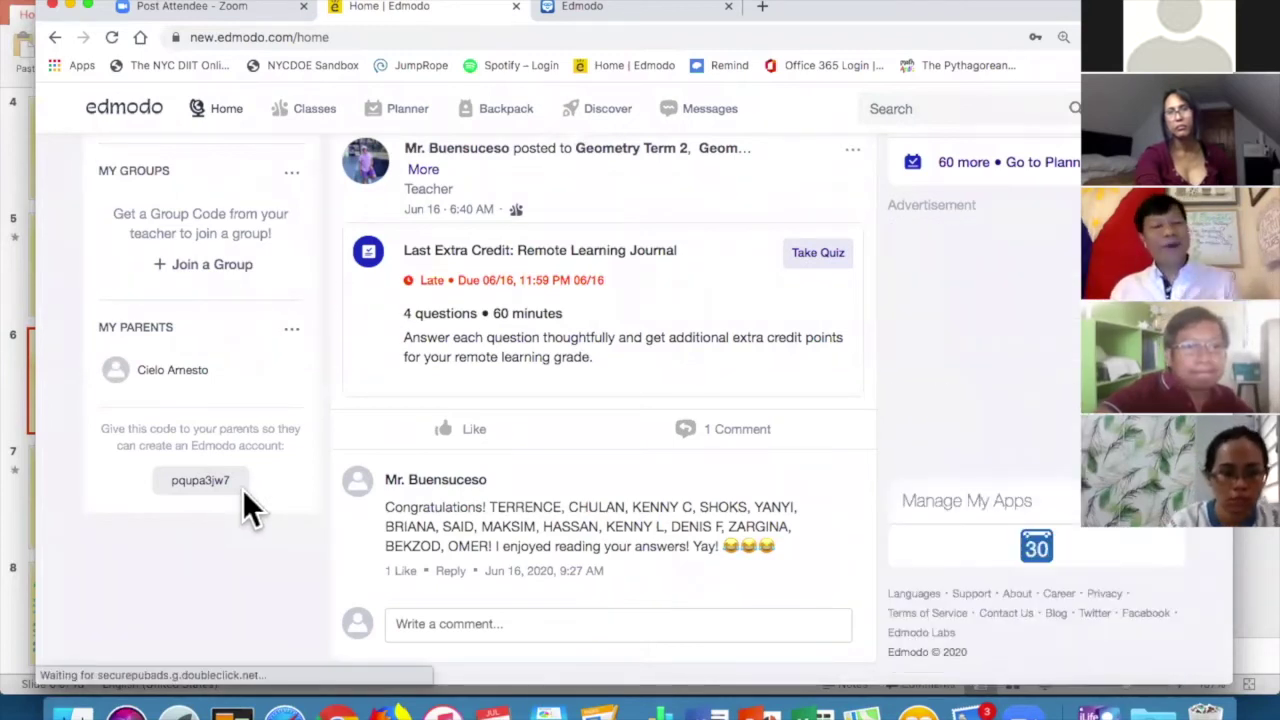
pyautogui.scroll(2, 506, 406)
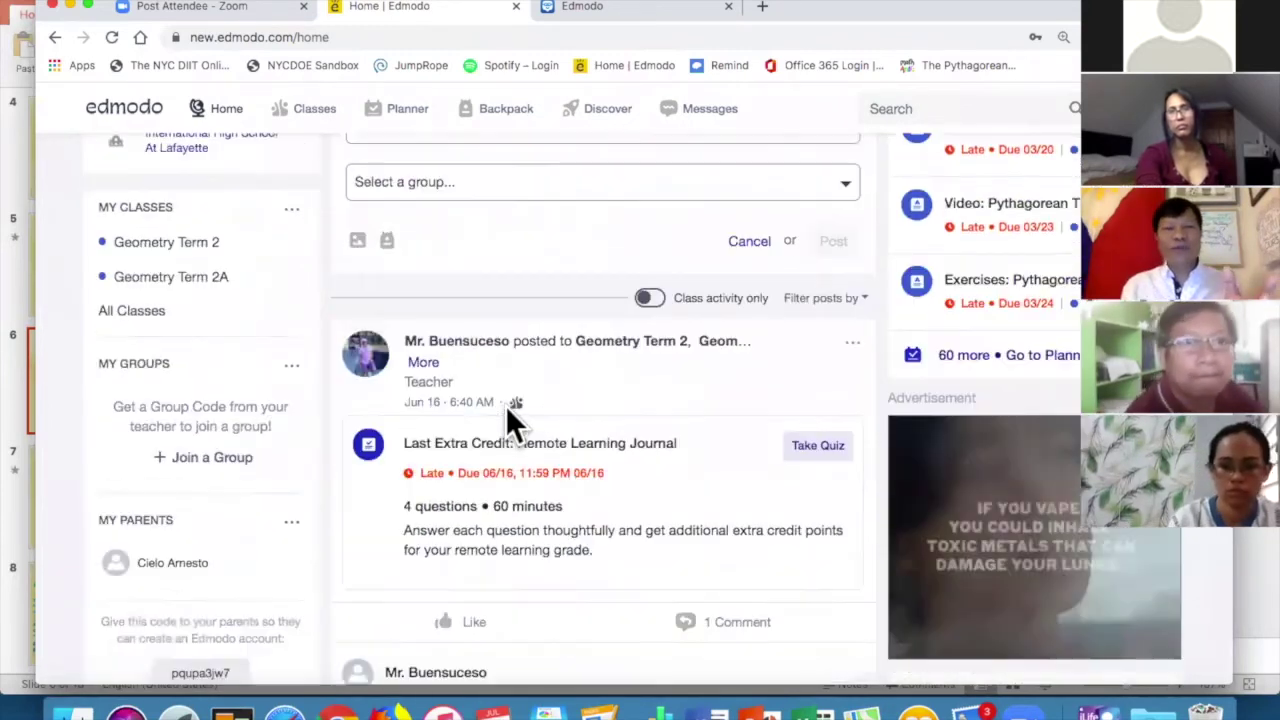
pyautogui.scroll(1, 506, 406)
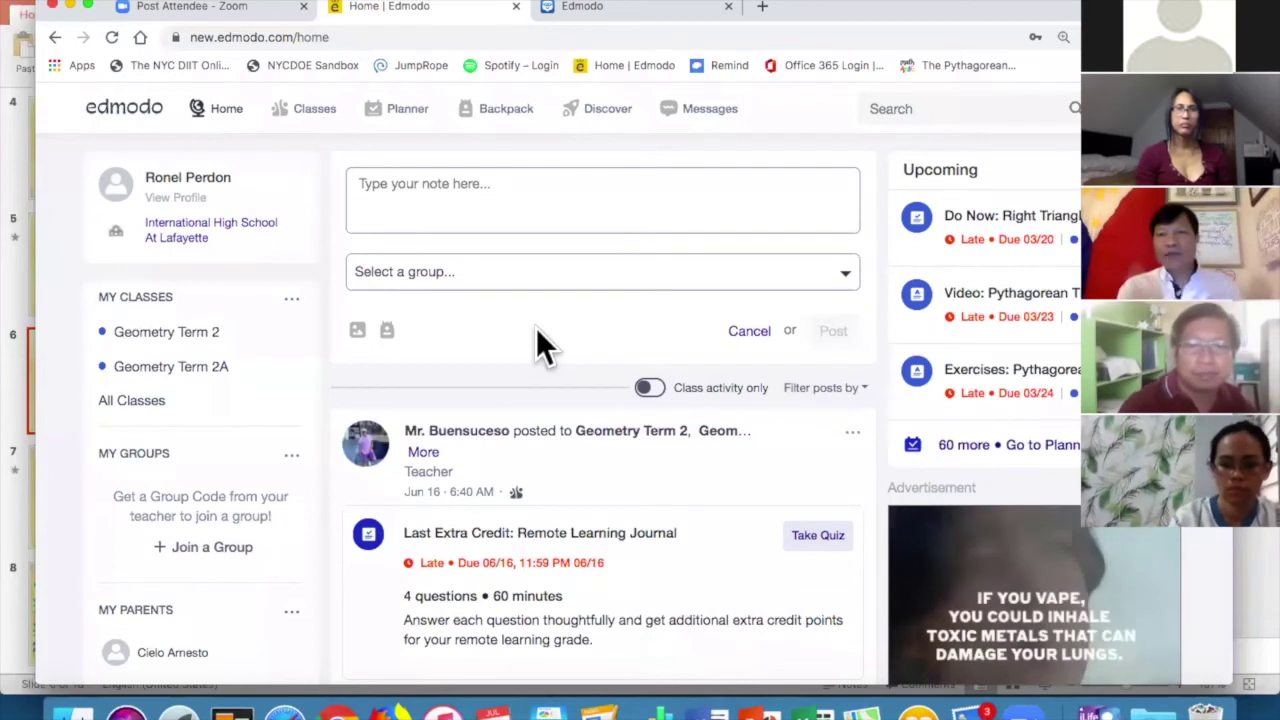
pyautogui.click(1100, 108)
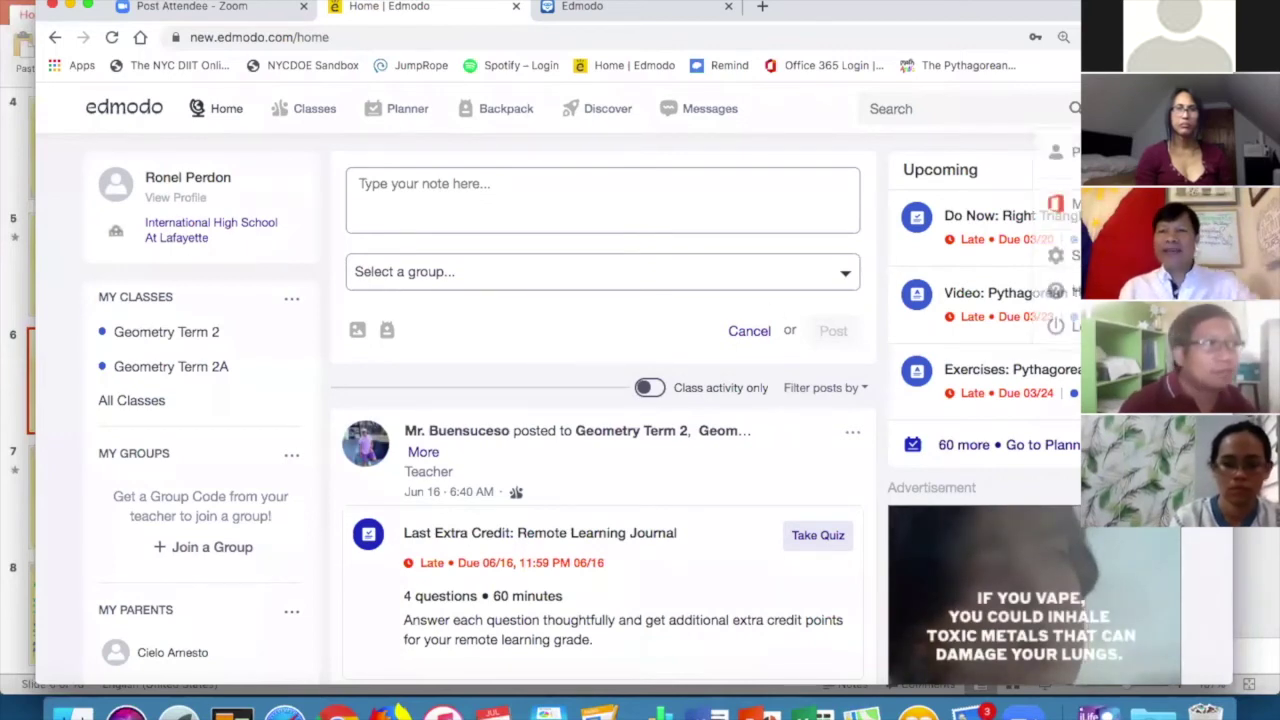
pyautogui.click(1066, 330)
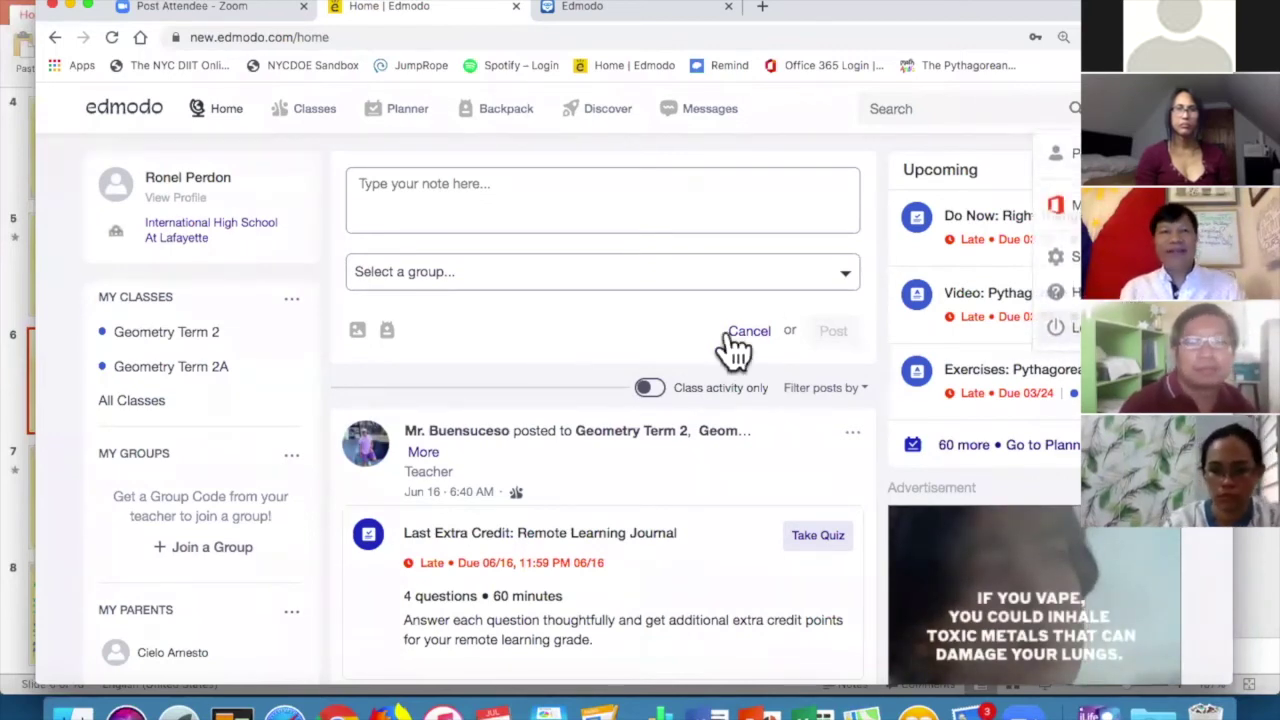
pyautogui.click(1077, 112)
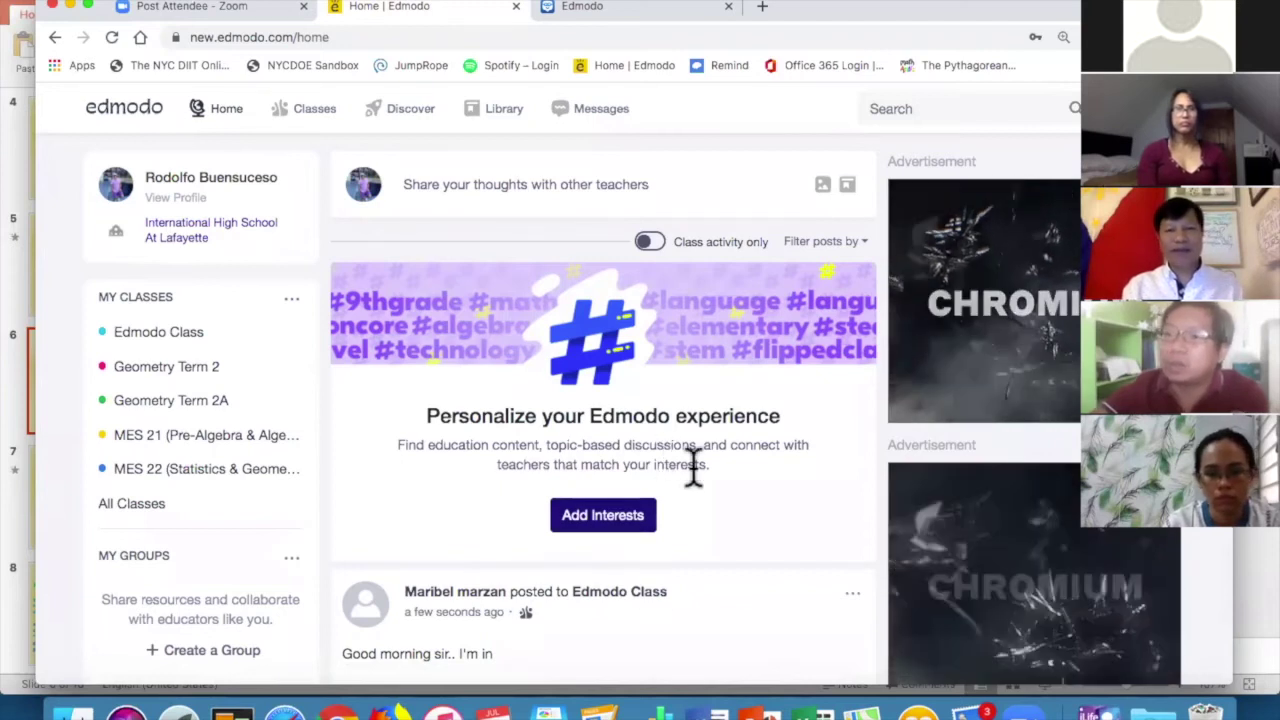
# Scroll the teacher's home feed to view the student's 'Good morning sir.. I'm in' post.
pyautogui.scroll(-3, 673, 553)
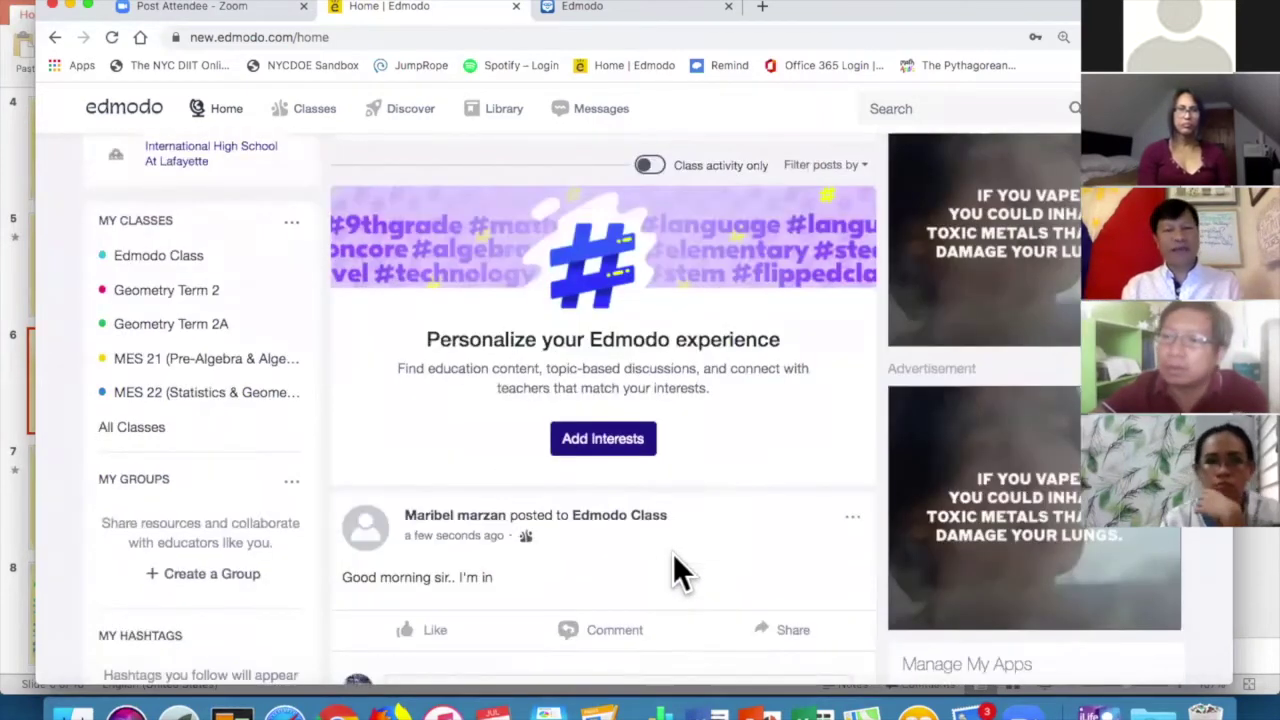
pyautogui.scroll(-3, 673, 553)
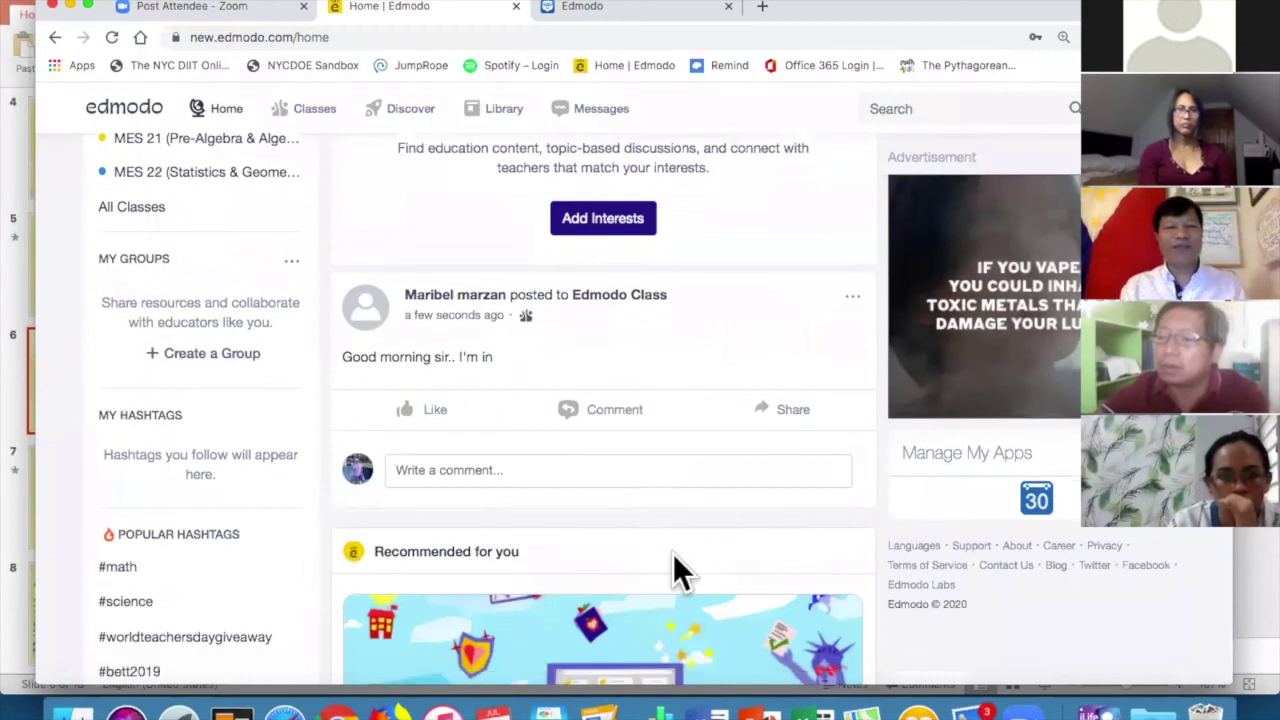
pyautogui.scroll(5, 673, 553)
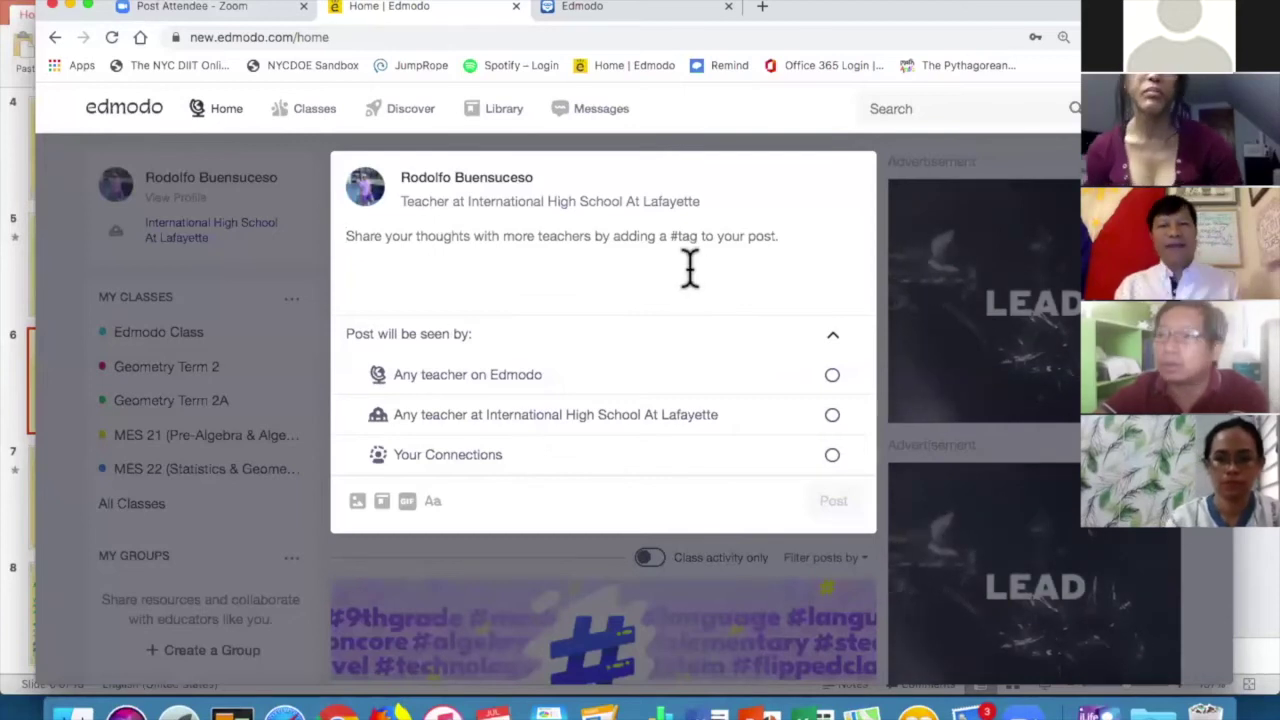
# Write 'Have a great day!' and attach the smiling-sun GIF from the Happy category.
pyautogui.click(727, 267)
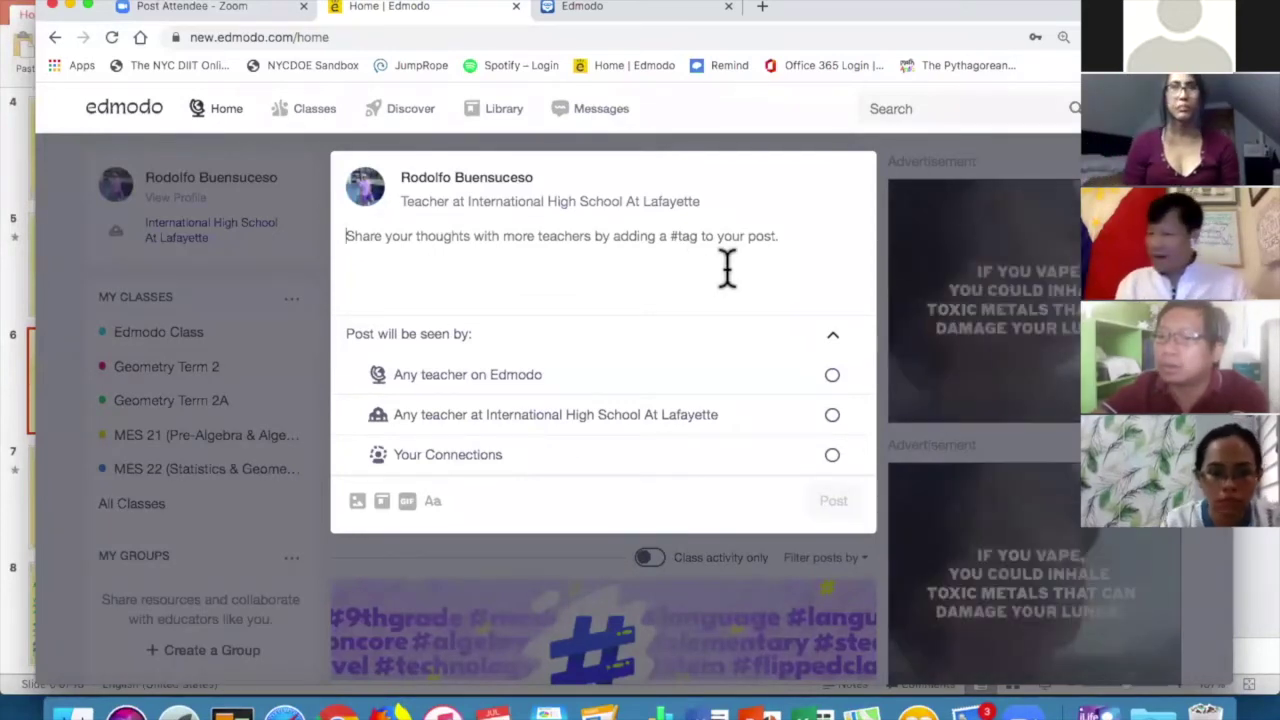
pyautogui.write('Have a great day')
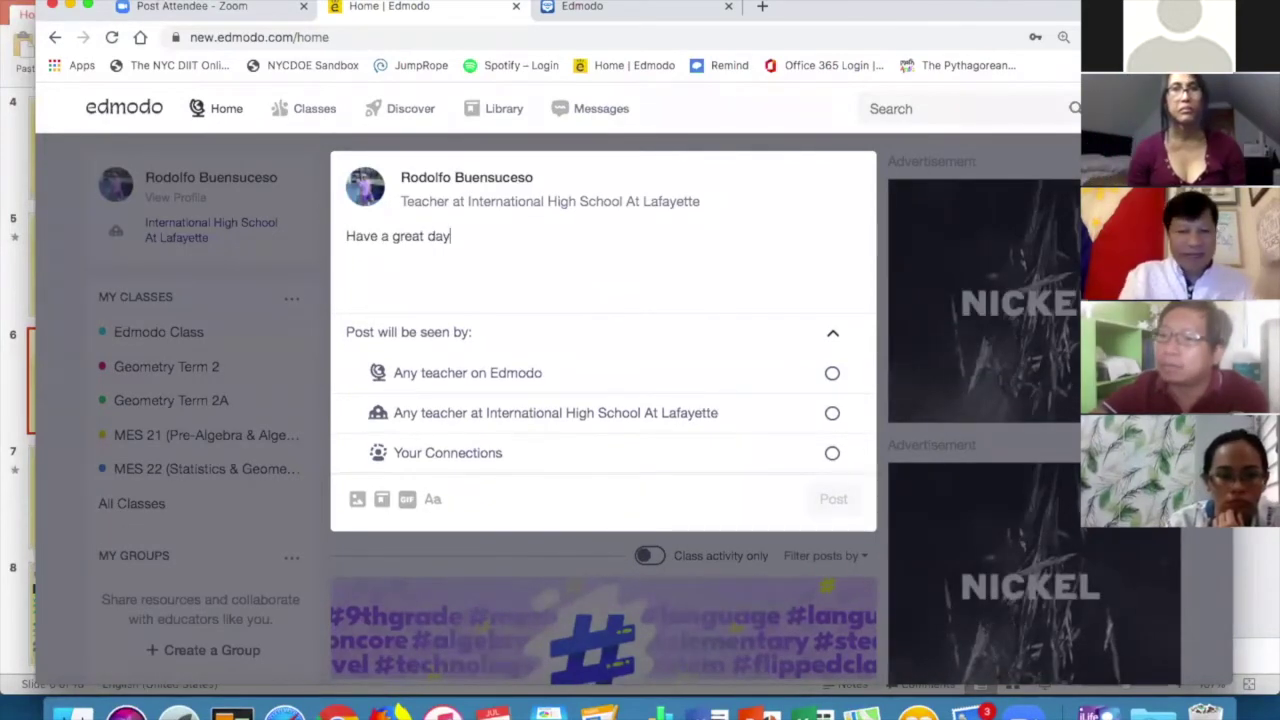
pyautogui.write('!')
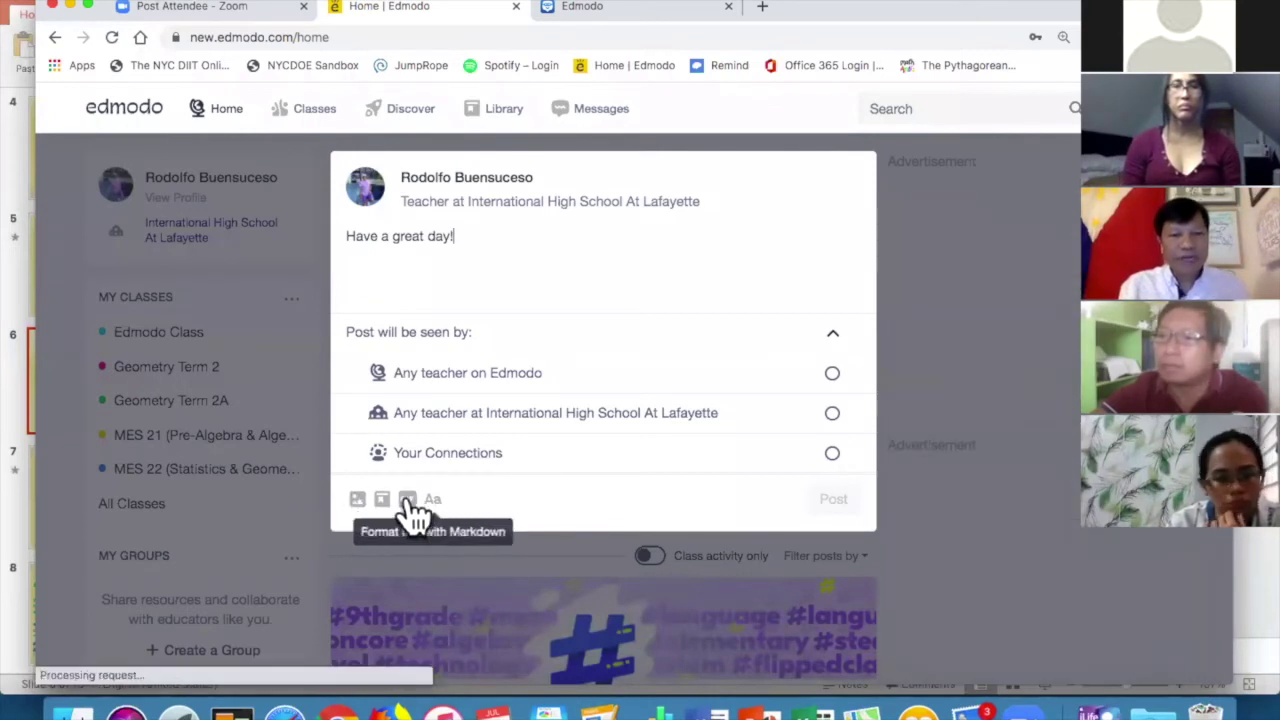
pyautogui.click(407, 510)
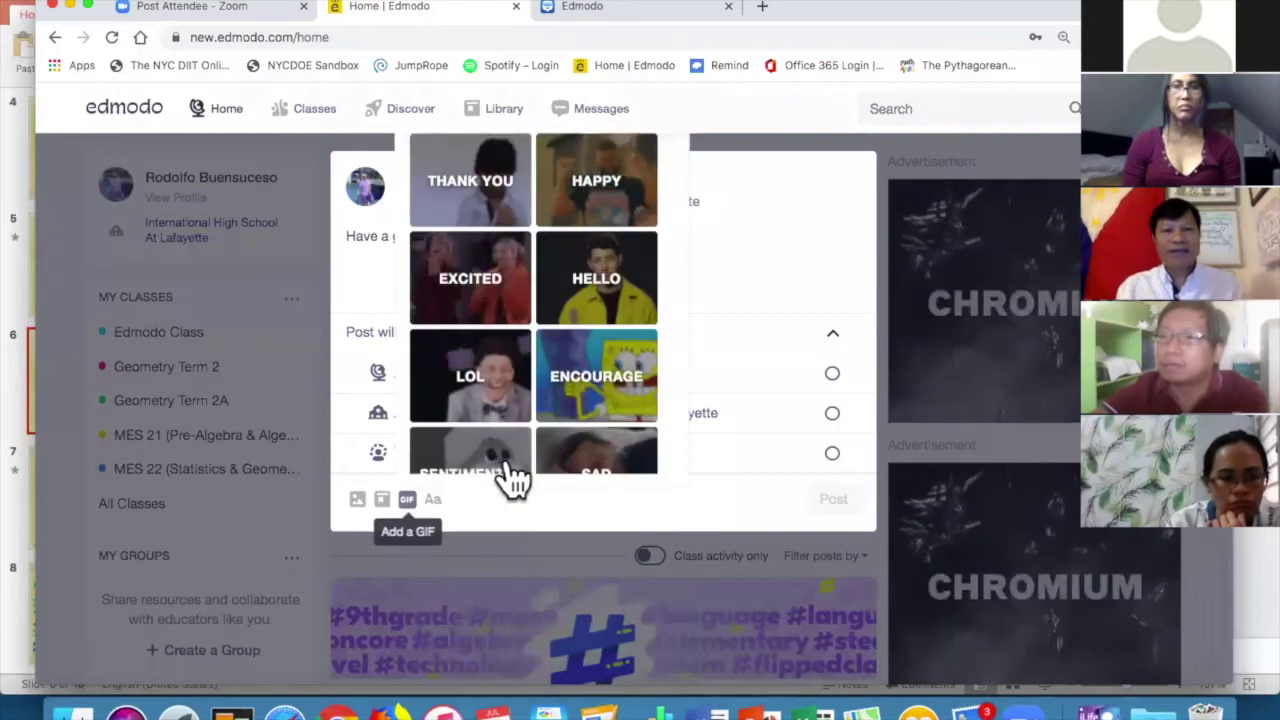
pyautogui.click(618, 186)
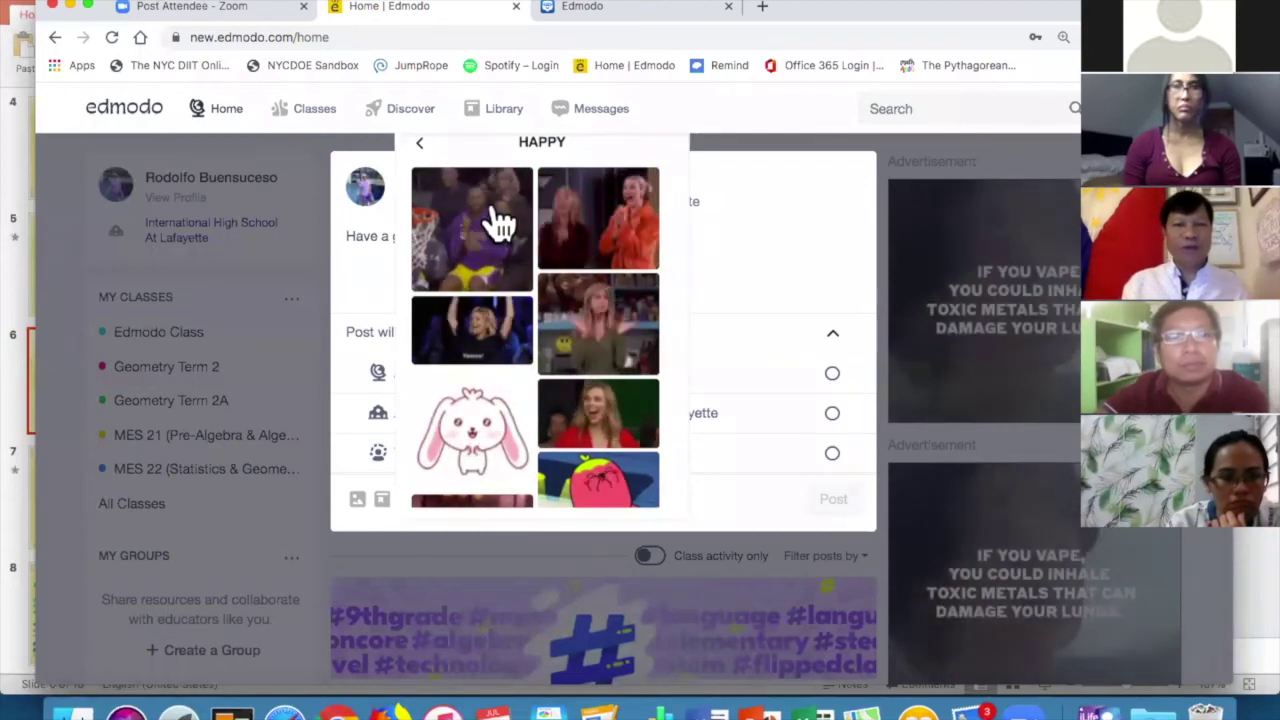
pyautogui.scroll(-3, 470, 440)
pyautogui.scroll(-10, 480, 453)
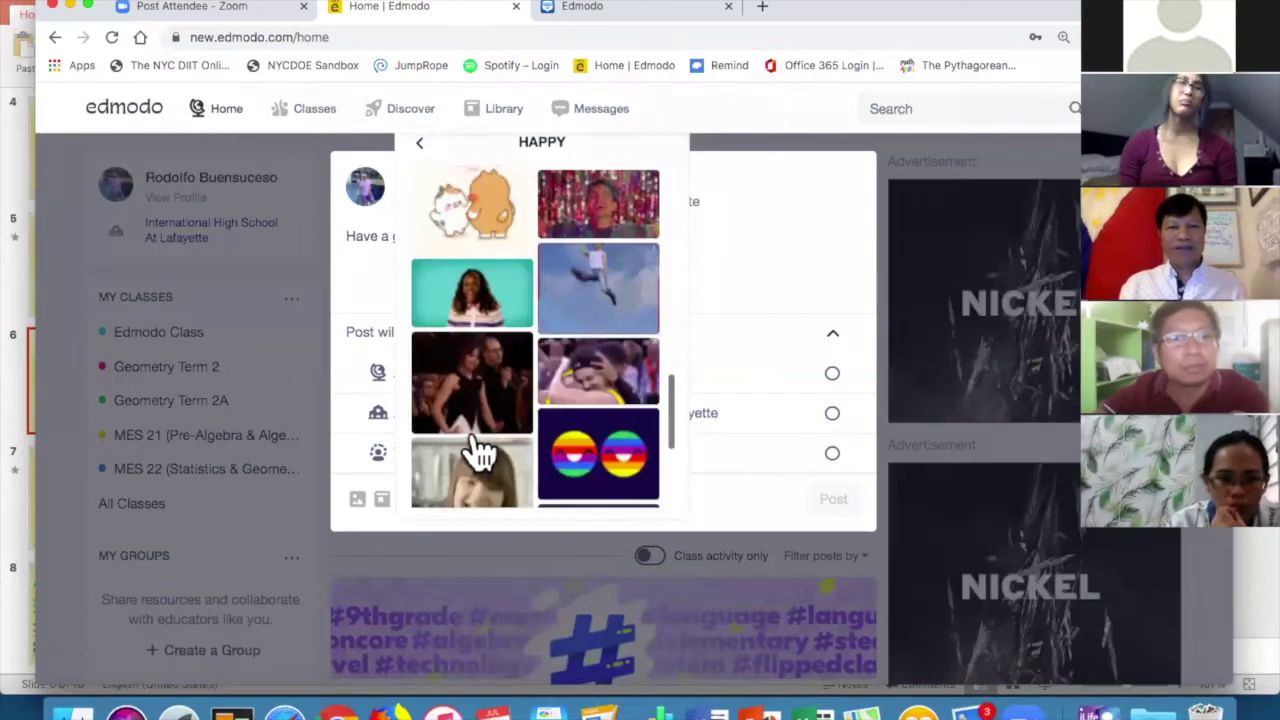
pyautogui.scroll(-5, 615, 440)
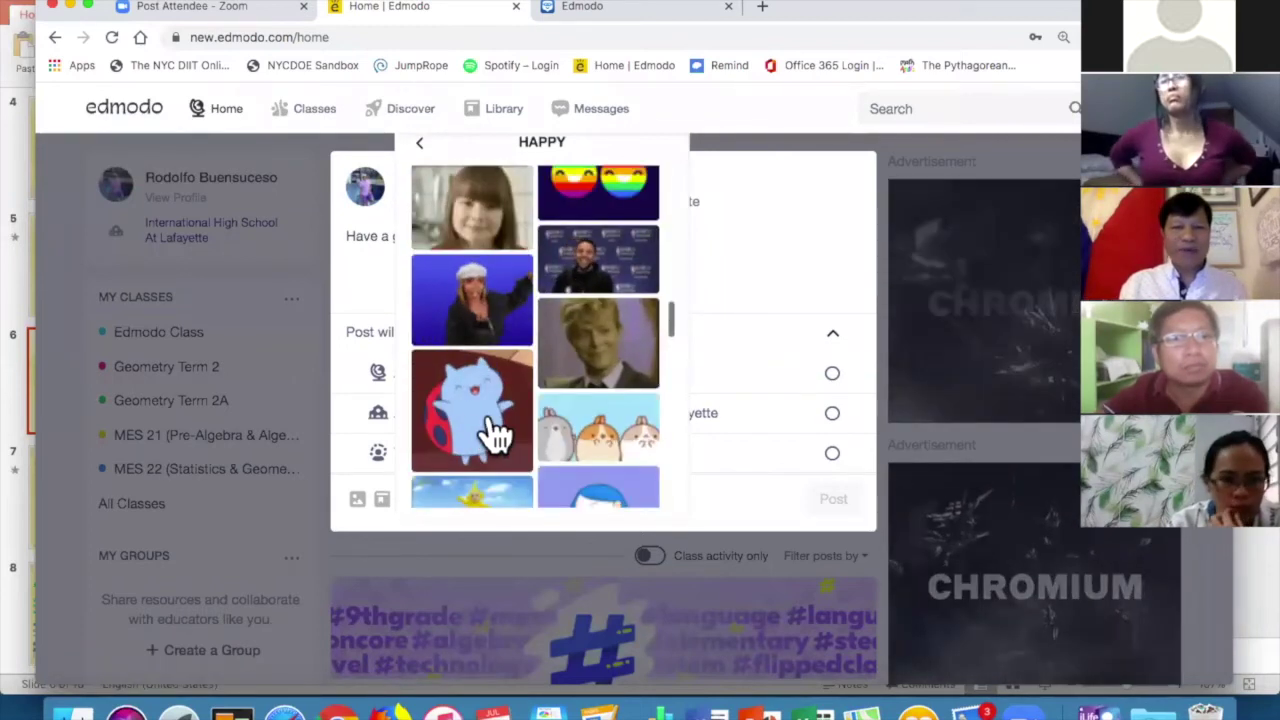
pyautogui.scroll(-3, 497, 432)
pyautogui.click(619, 430)
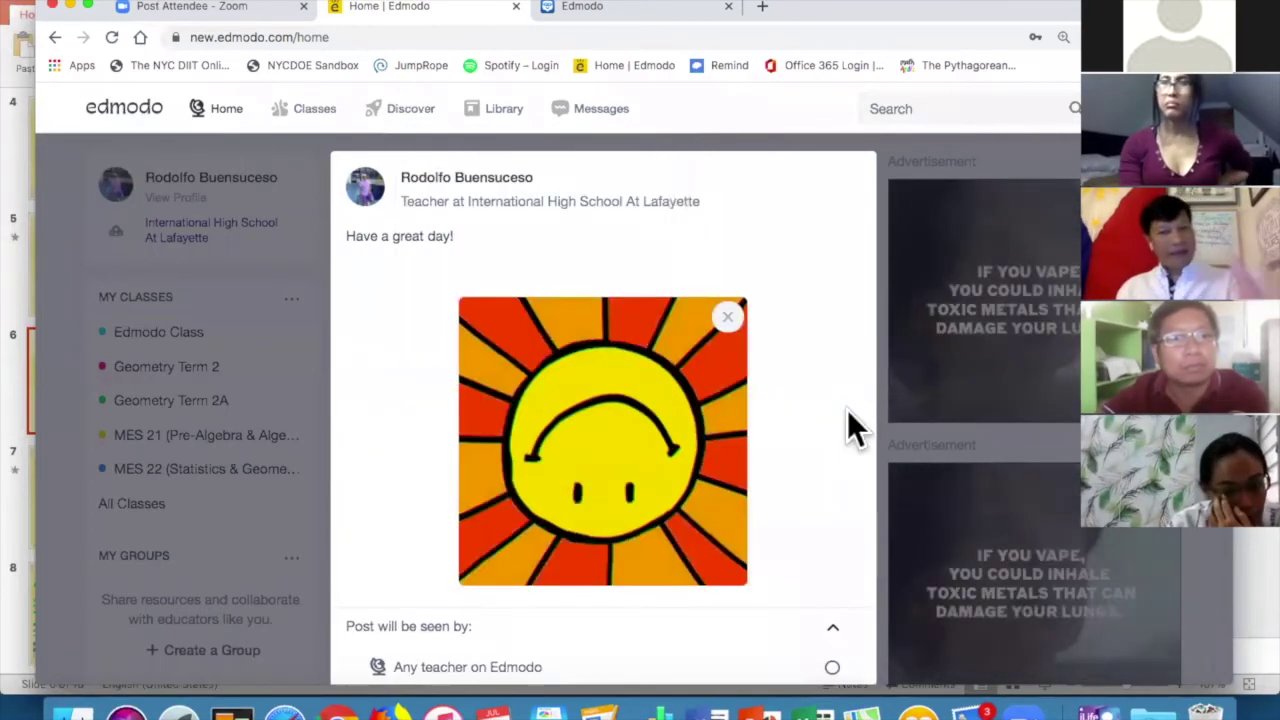
# Share the post with Your Connections and publish it to the home feed.
pyautogui.scroll(-3, 835, 500)
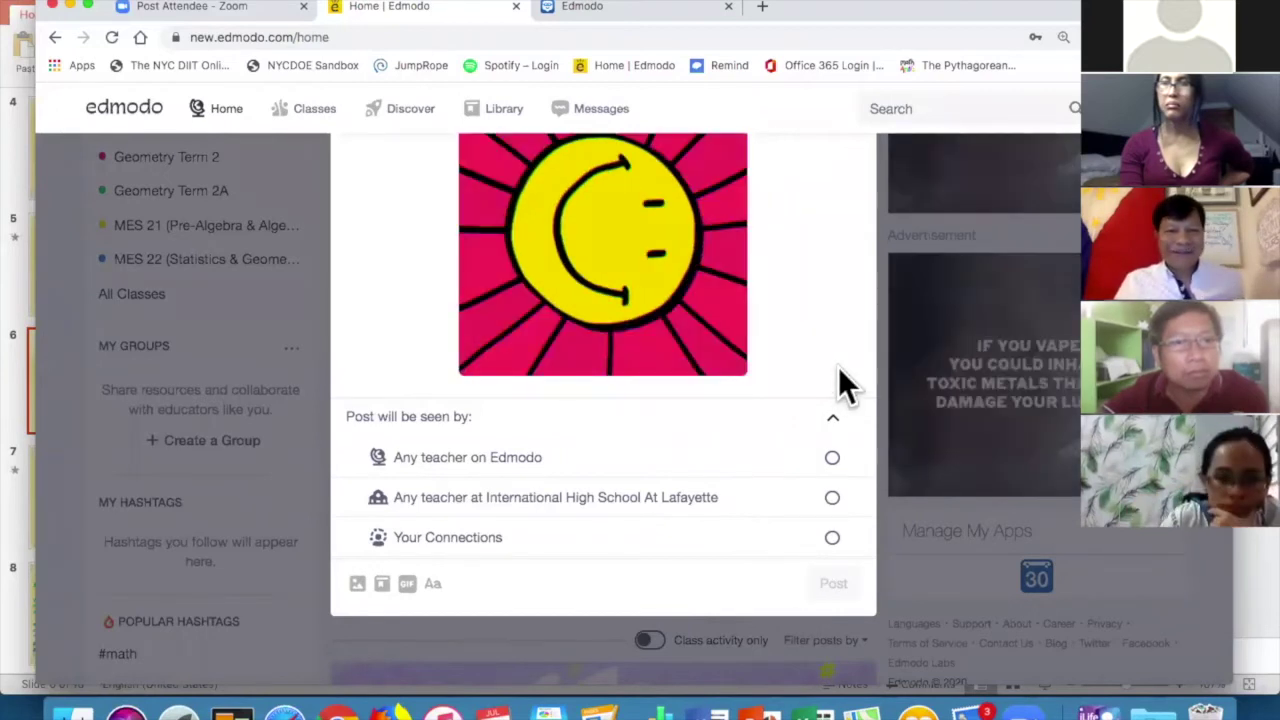
pyautogui.click(763, 537)
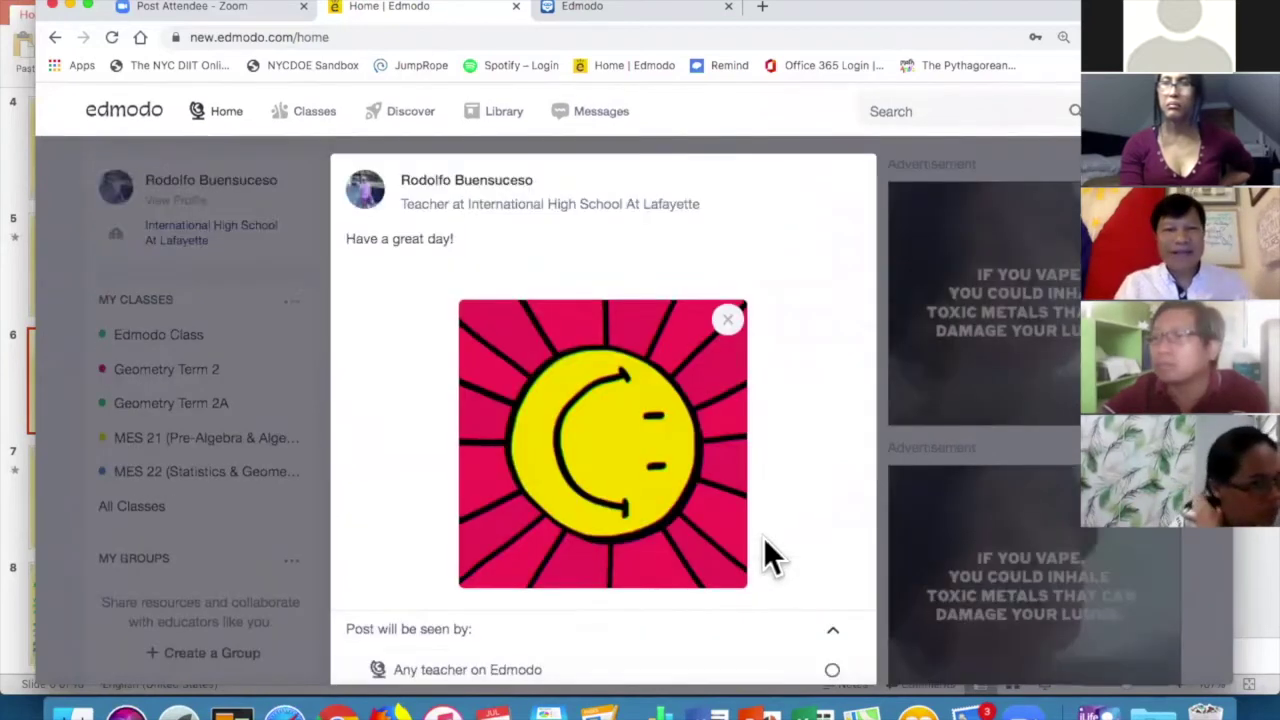
pyautogui.scroll(-3, 843, 471)
pyautogui.click(832, 420)
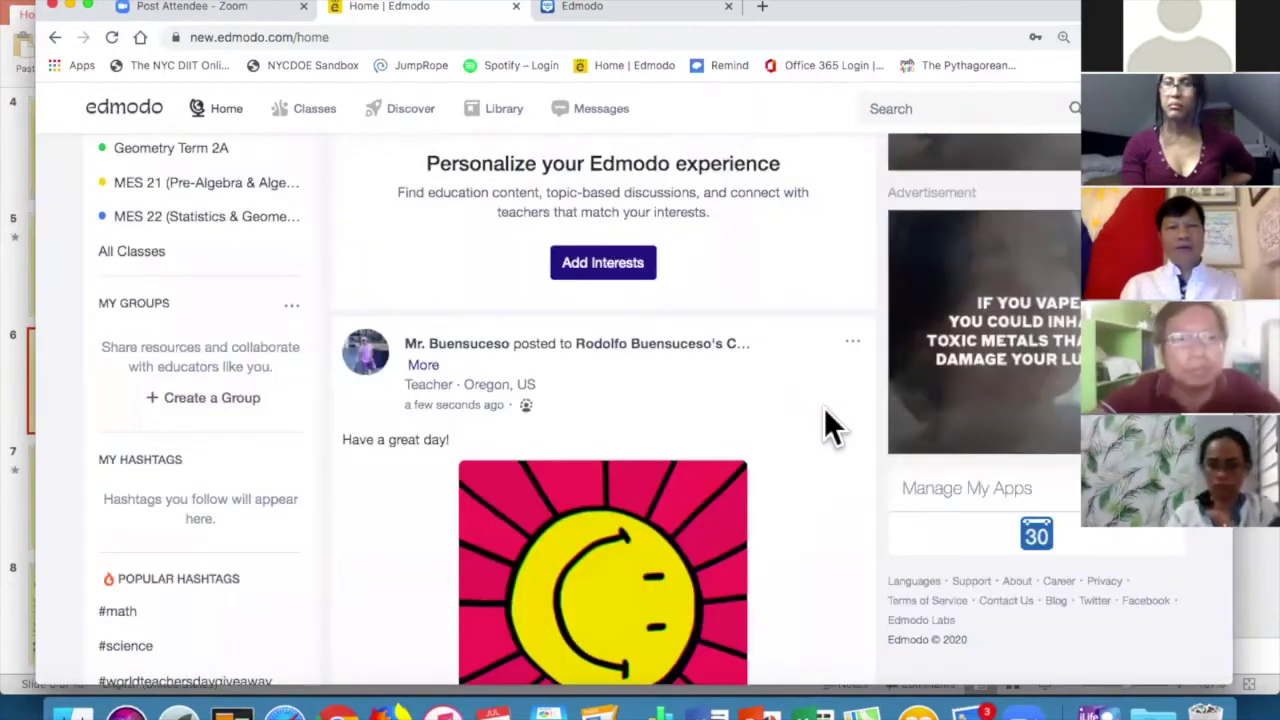
pyautogui.scroll(-2, 825, 425)
pyautogui.scroll(1, 823, 423)
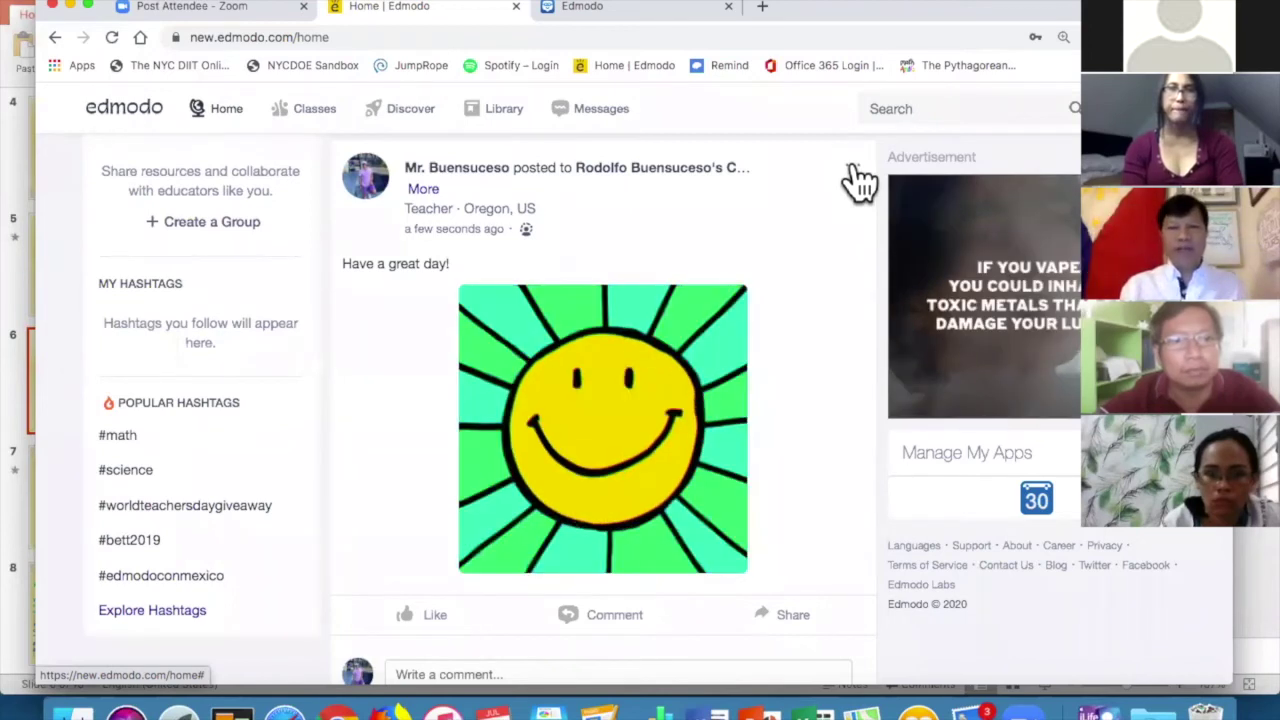
pyautogui.click(853, 170)
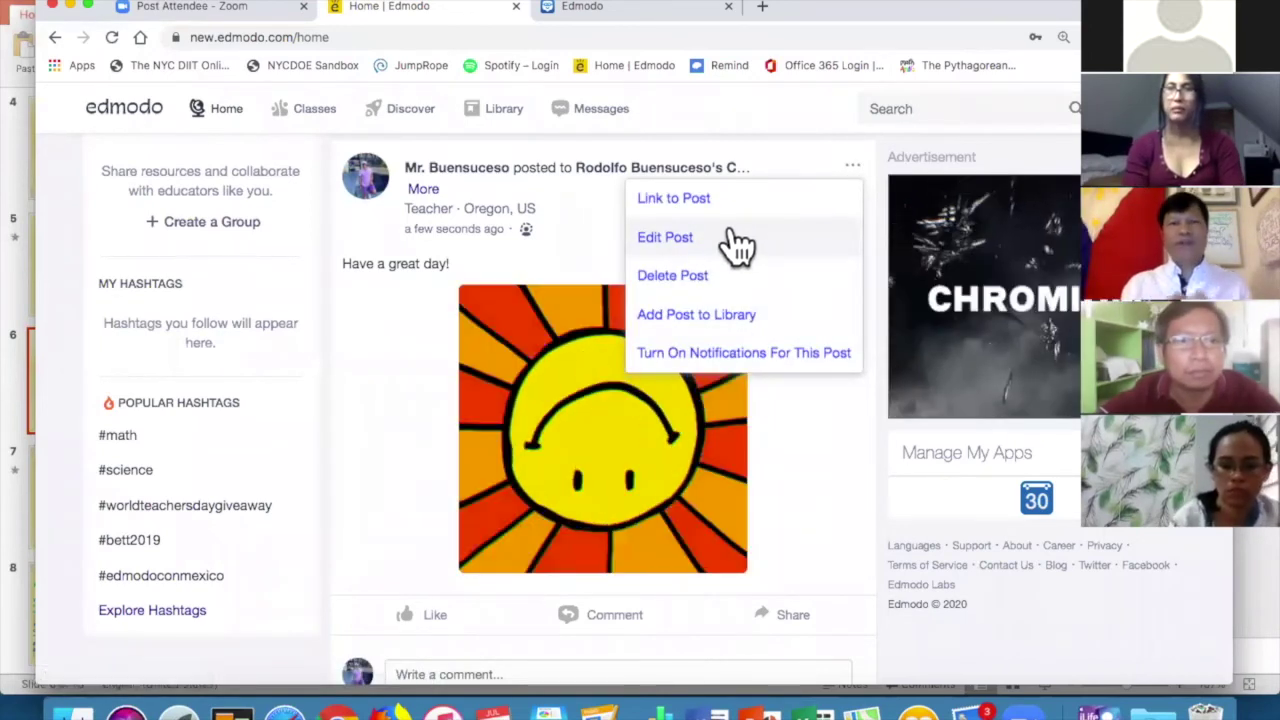
# Choose Edit Post on the published post, then open a new Chrome tab.
pyautogui.click(736, 240)
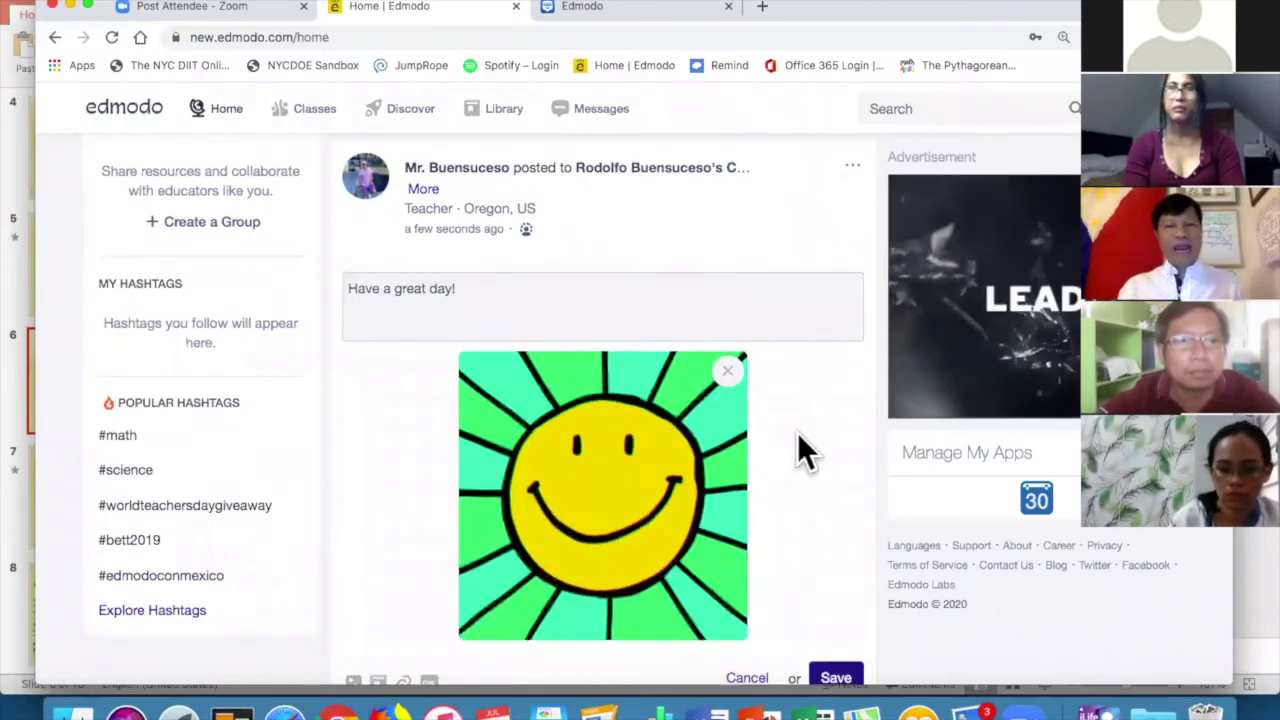
pyautogui.scroll(-3, 797, 432)
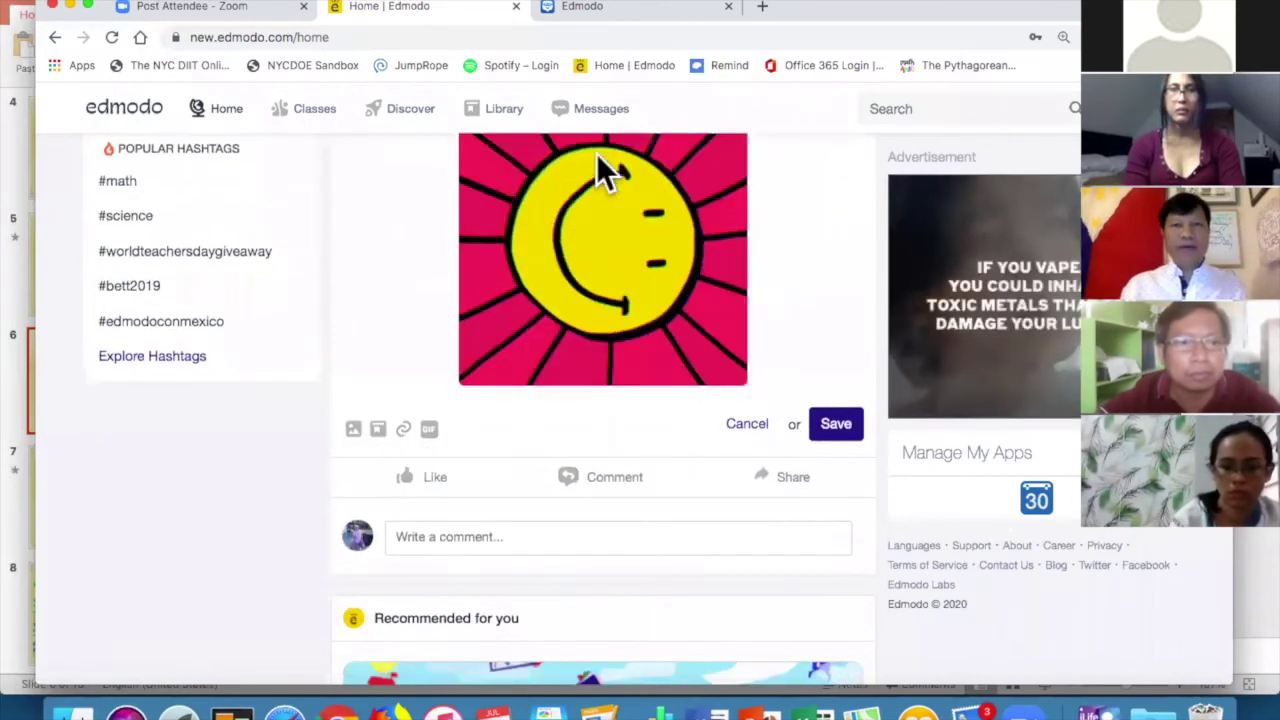
pyautogui.click(757, 8)
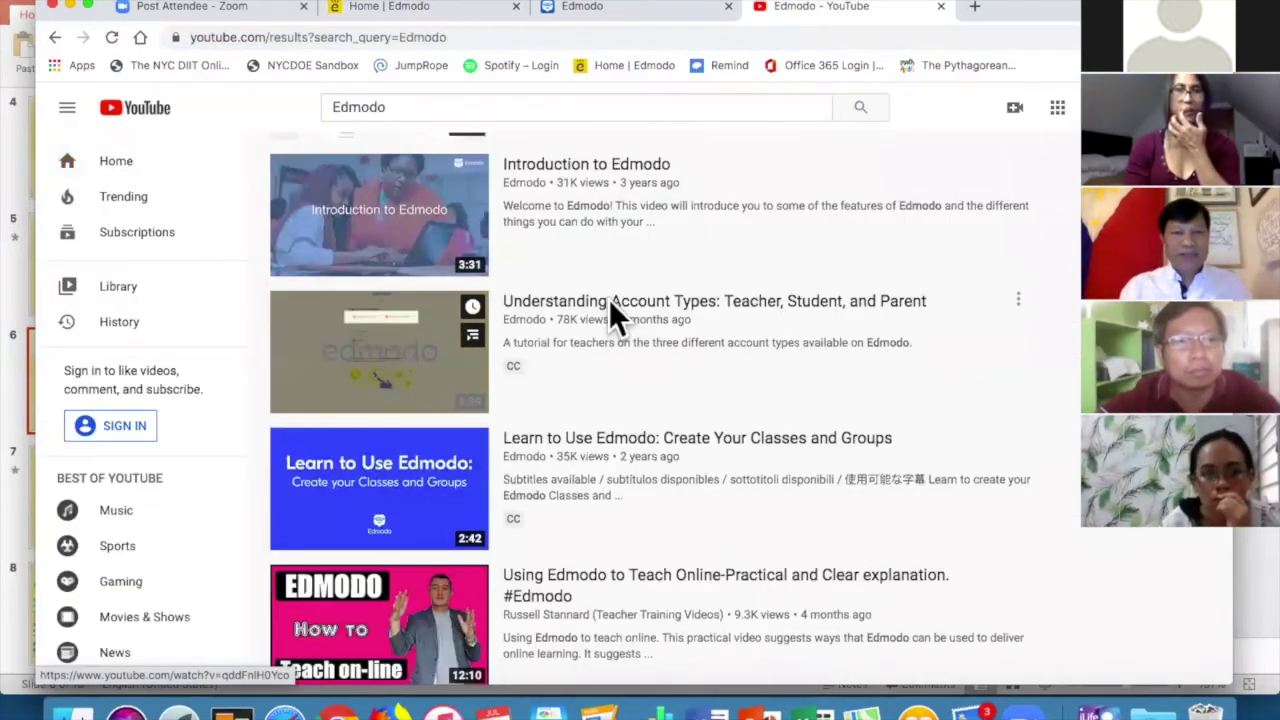
# Copy the share link of YouTube's 'Using Edmodo to Teach Online' video and return to Edmodo.
pyautogui.scroll(-3, 440, 385)
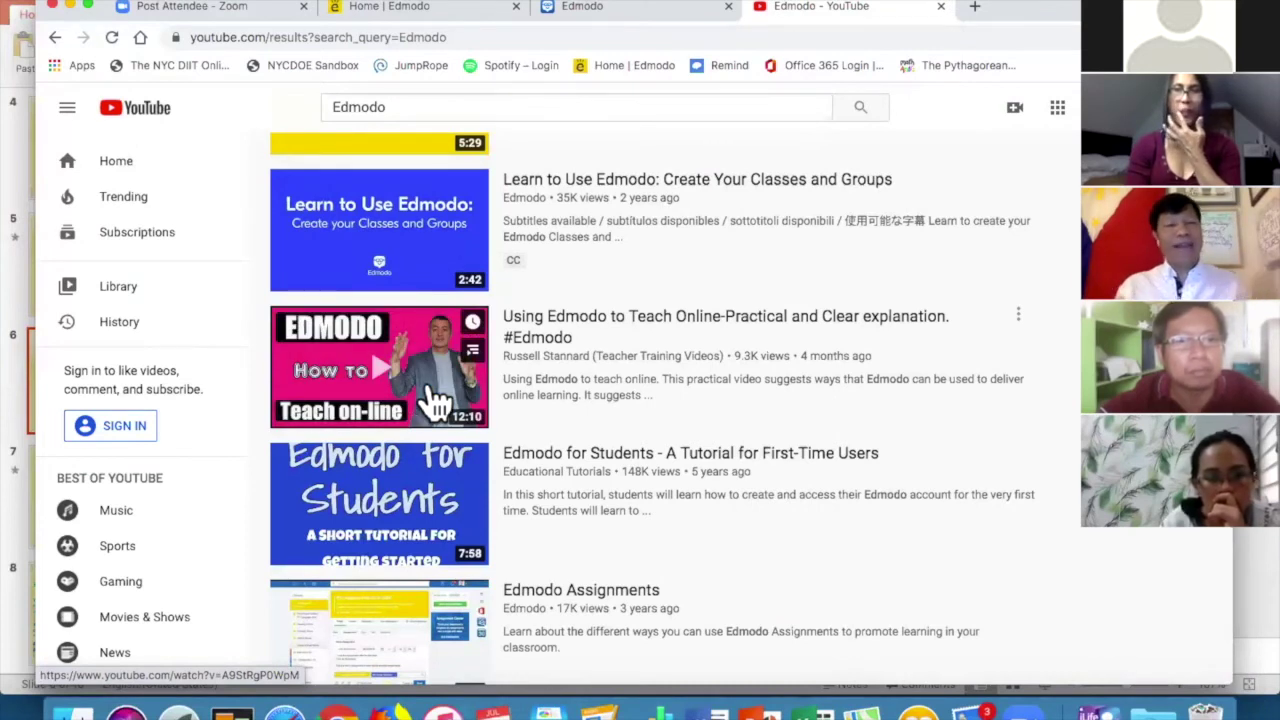
pyautogui.click(430, 388)
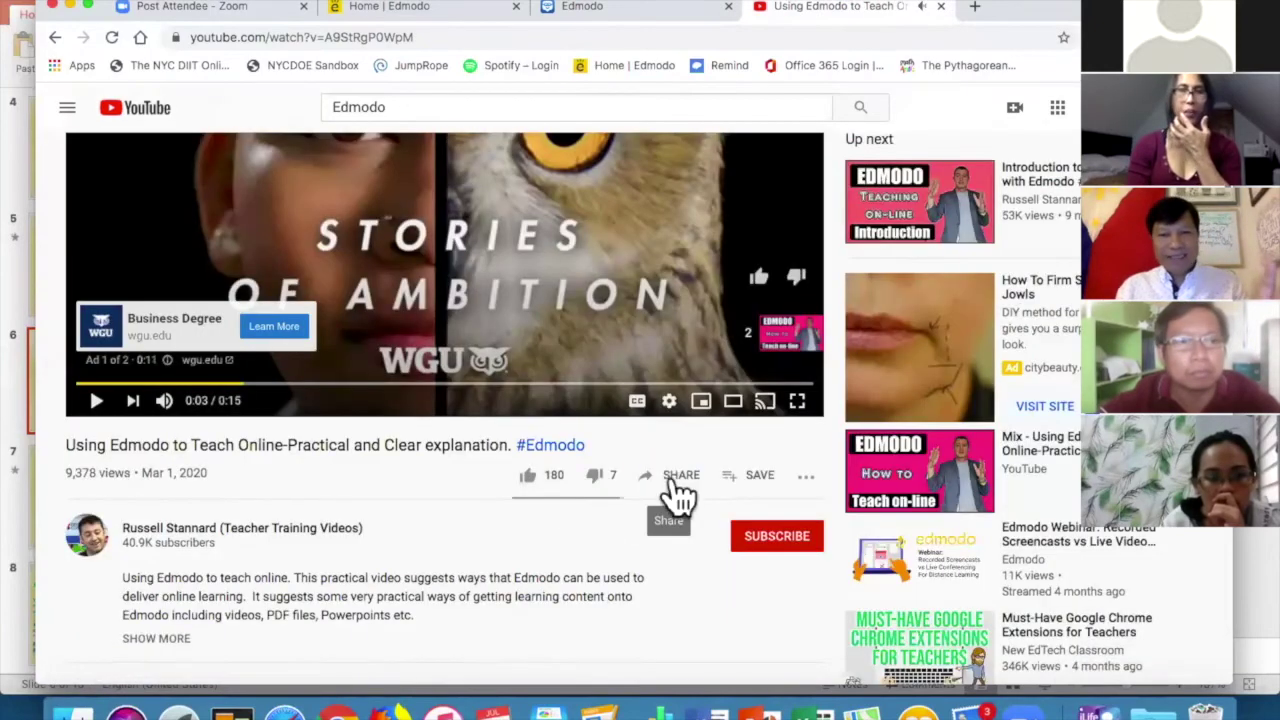
pyautogui.click(679, 475)
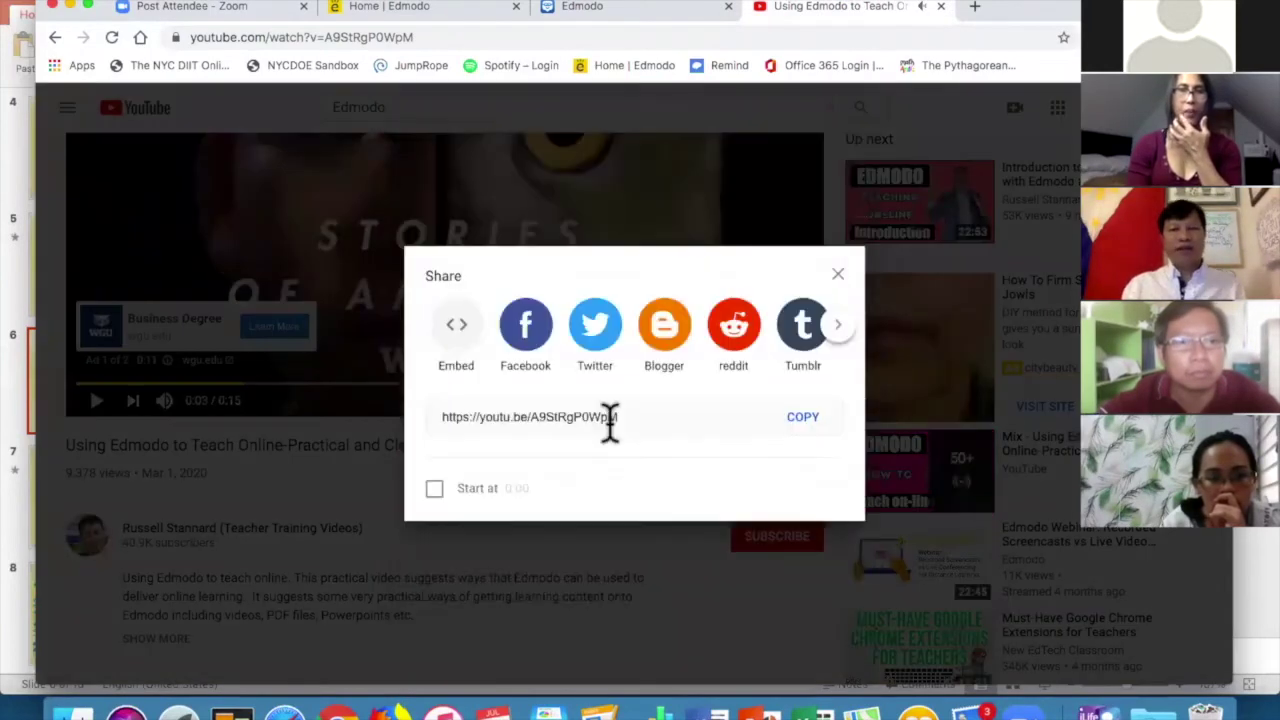
pyautogui.click(803, 418)
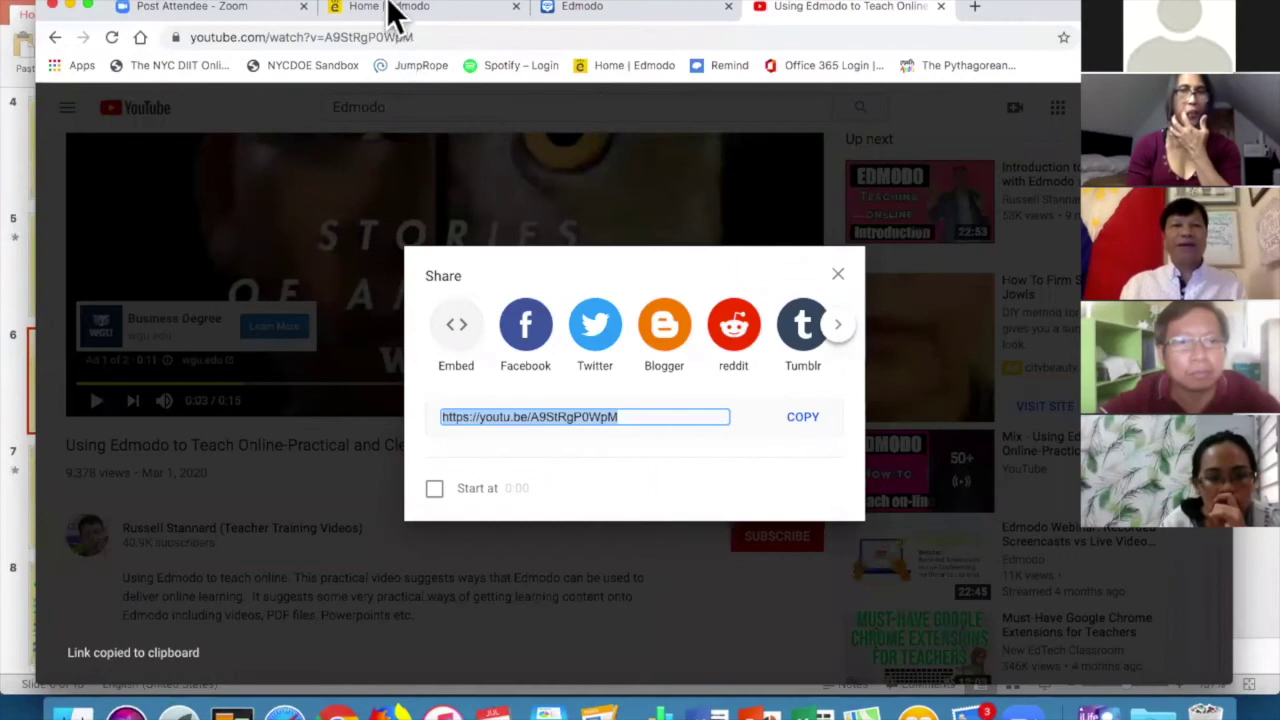
pyautogui.press('super+2')
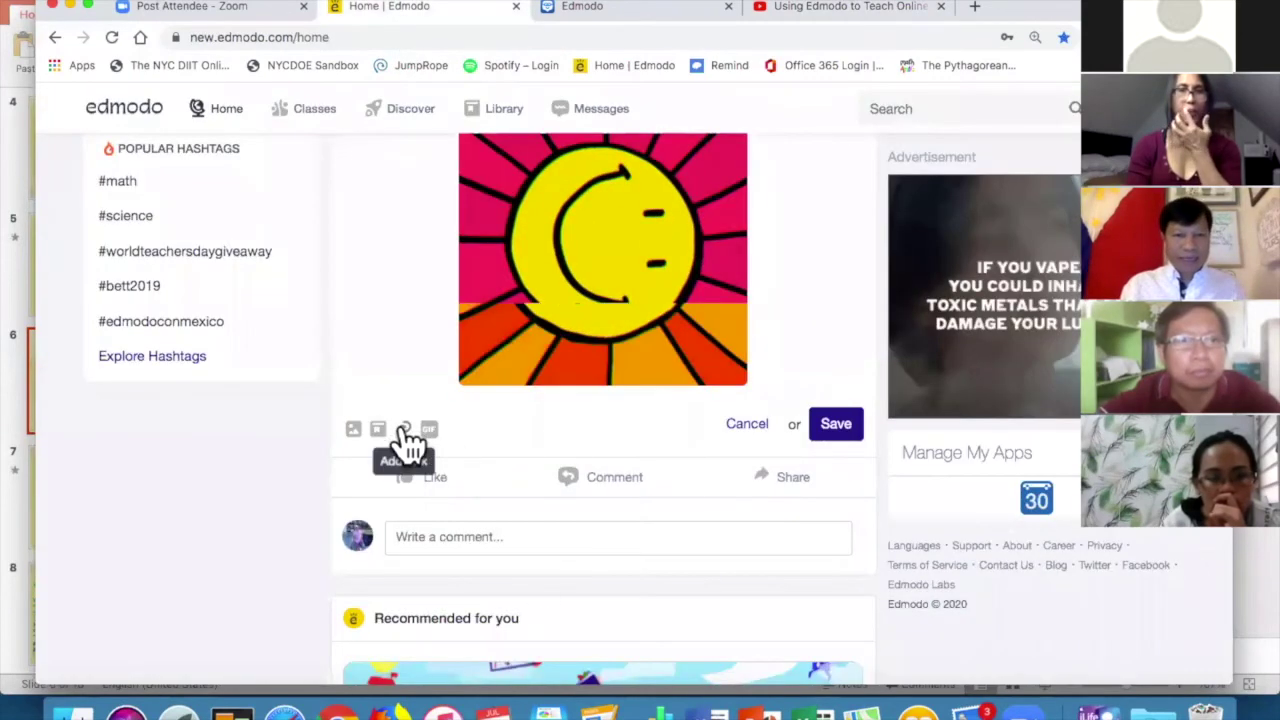
# Attach the copied 'Using Edmodo to Teach Online' YouTube link to the Have a great day! post.
pyautogui.click(402, 428)
pyautogui.click(589, 191)
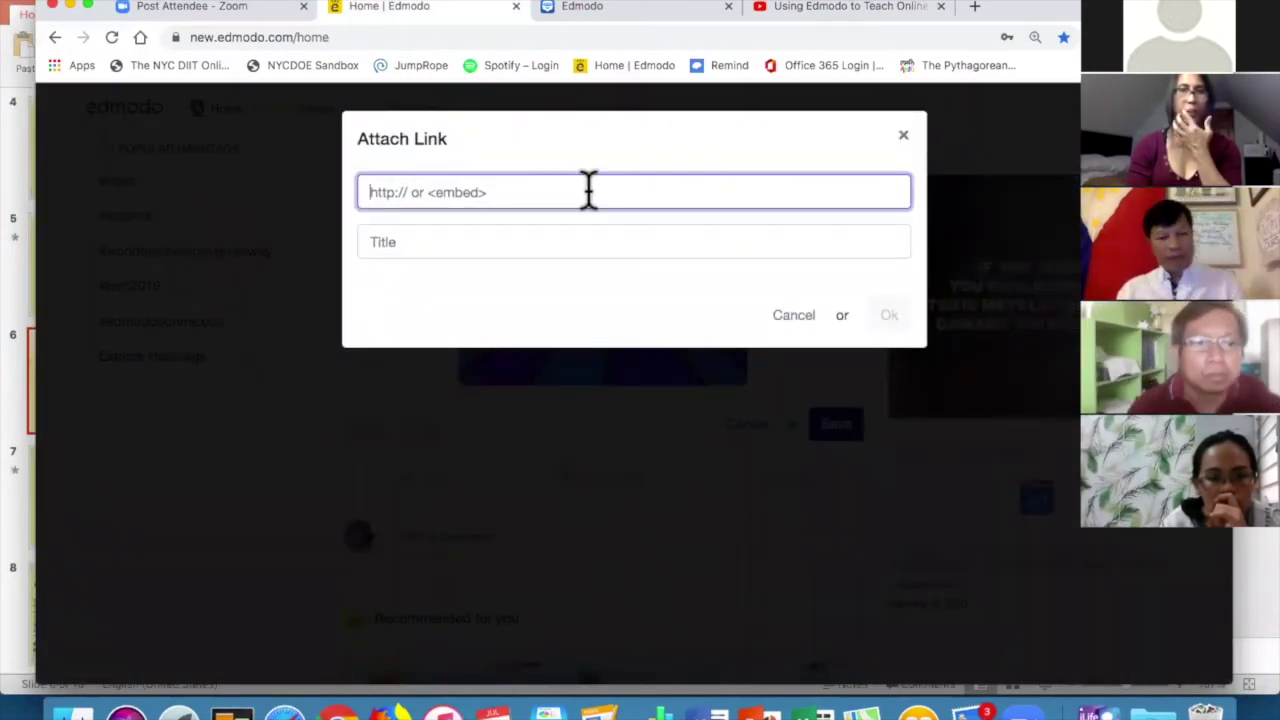
pyautogui.press('super+v')
pyautogui.click(521, 240)
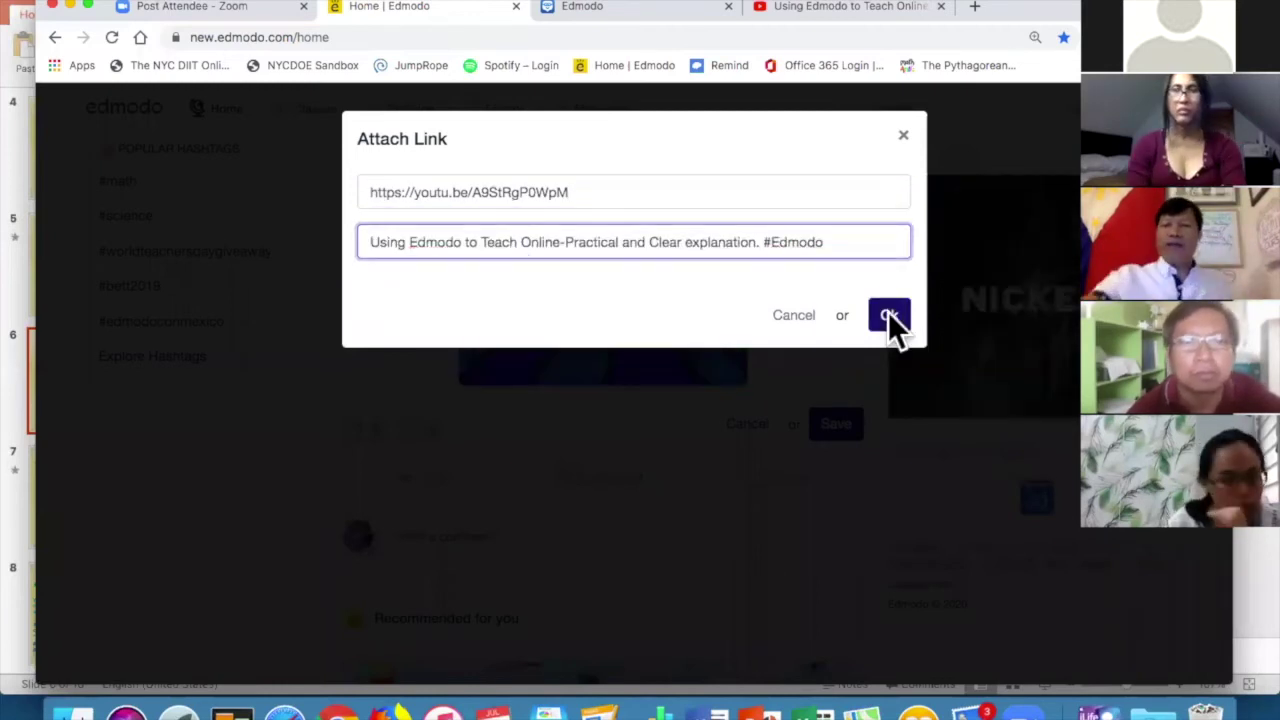
pyautogui.click(888, 315)
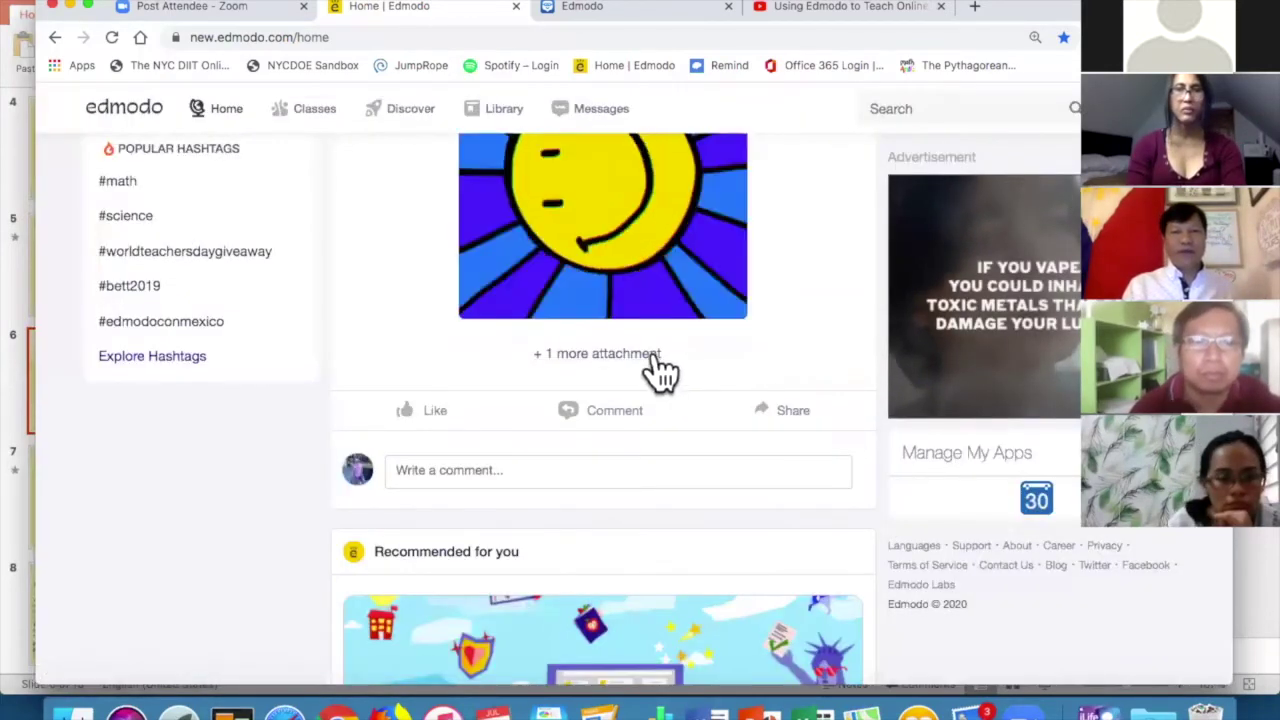
pyautogui.click(636, 354)
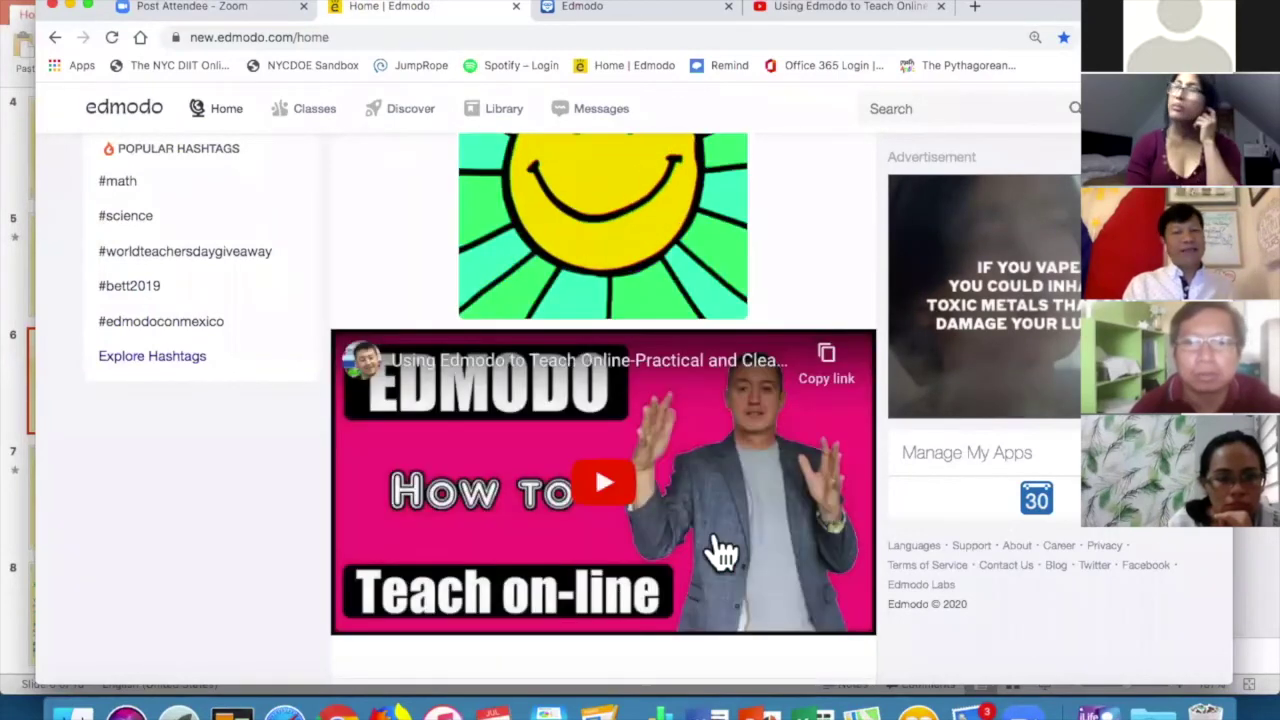
pyautogui.scroll(3, 771, 534)
pyautogui.scroll(-5, 780, 540)
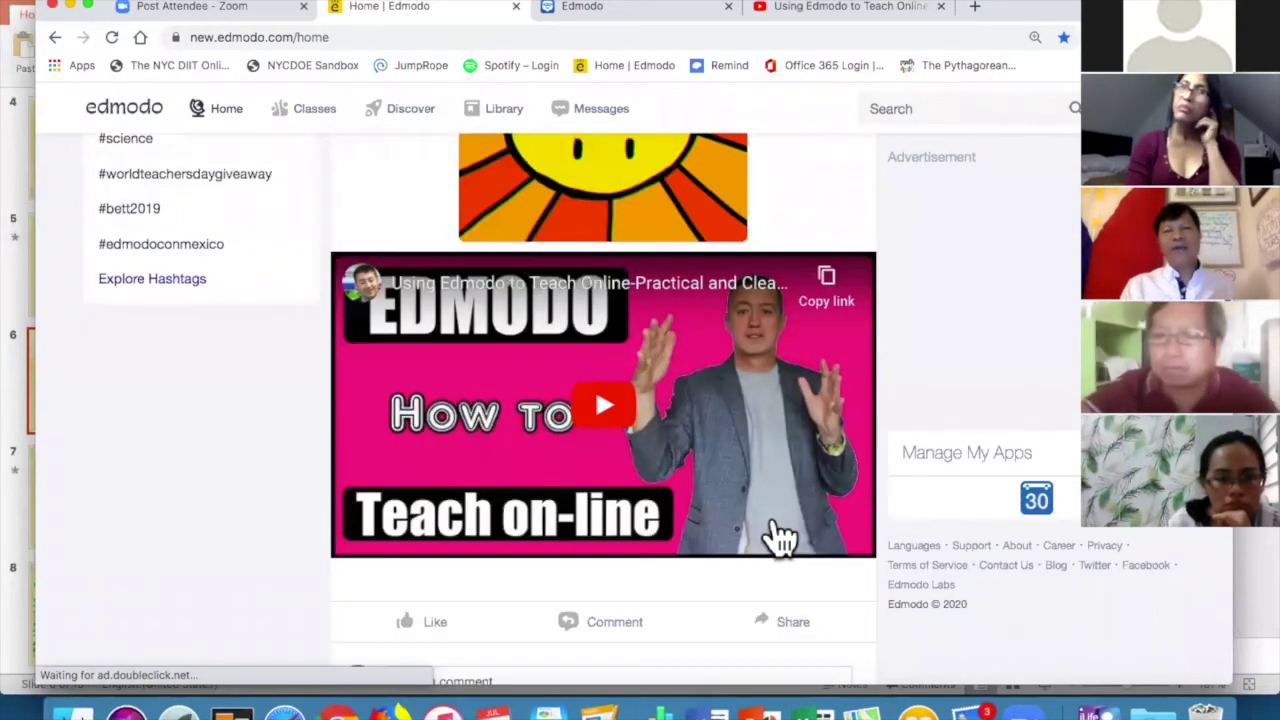
pyautogui.scroll(5, 848, 277)
# Reopen the Have a great day! post for editing.
pyautogui.click(852, 243)
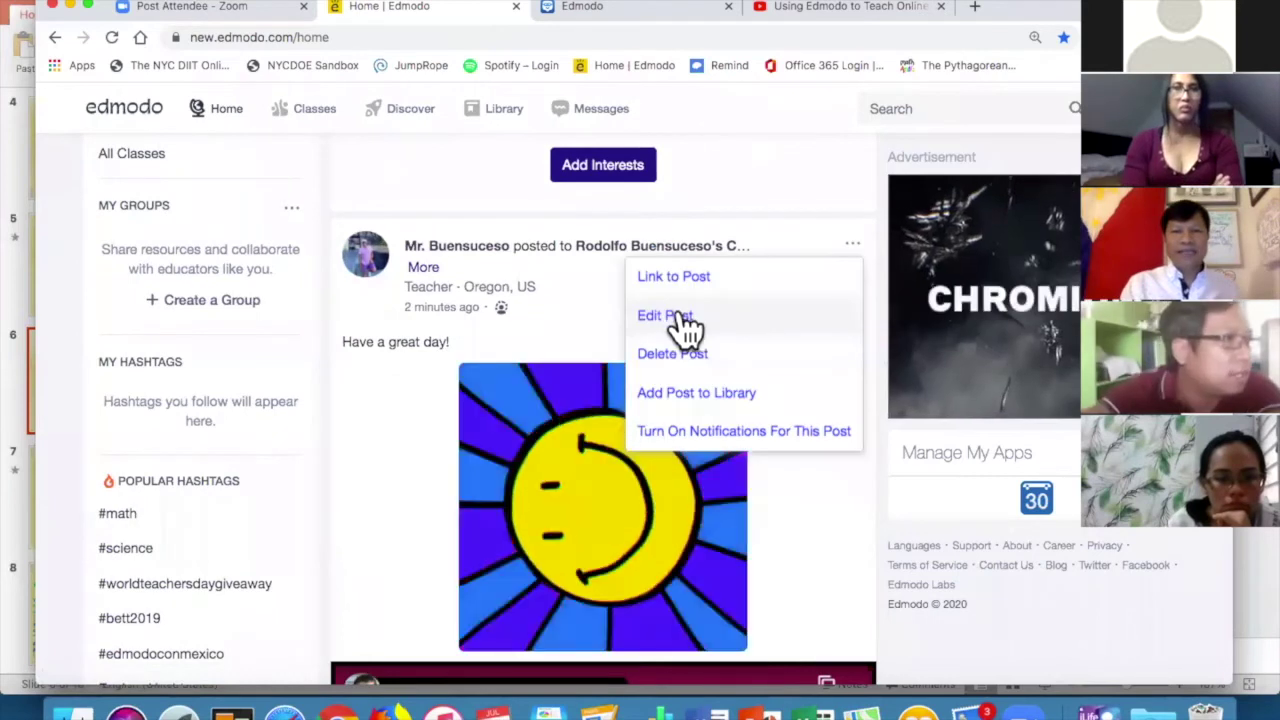
pyautogui.click(665, 316)
pyautogui.scroll(-5, 720, 345)
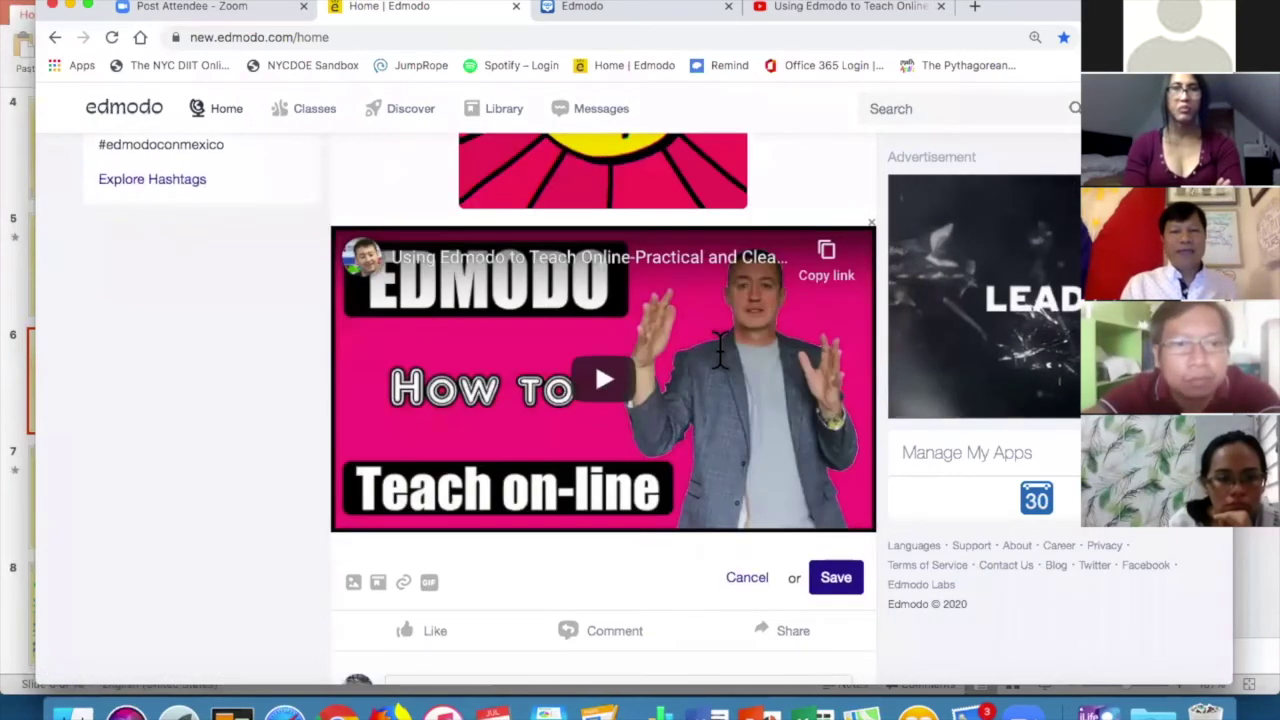
pyautogui.scroll(-3, 718, 350)
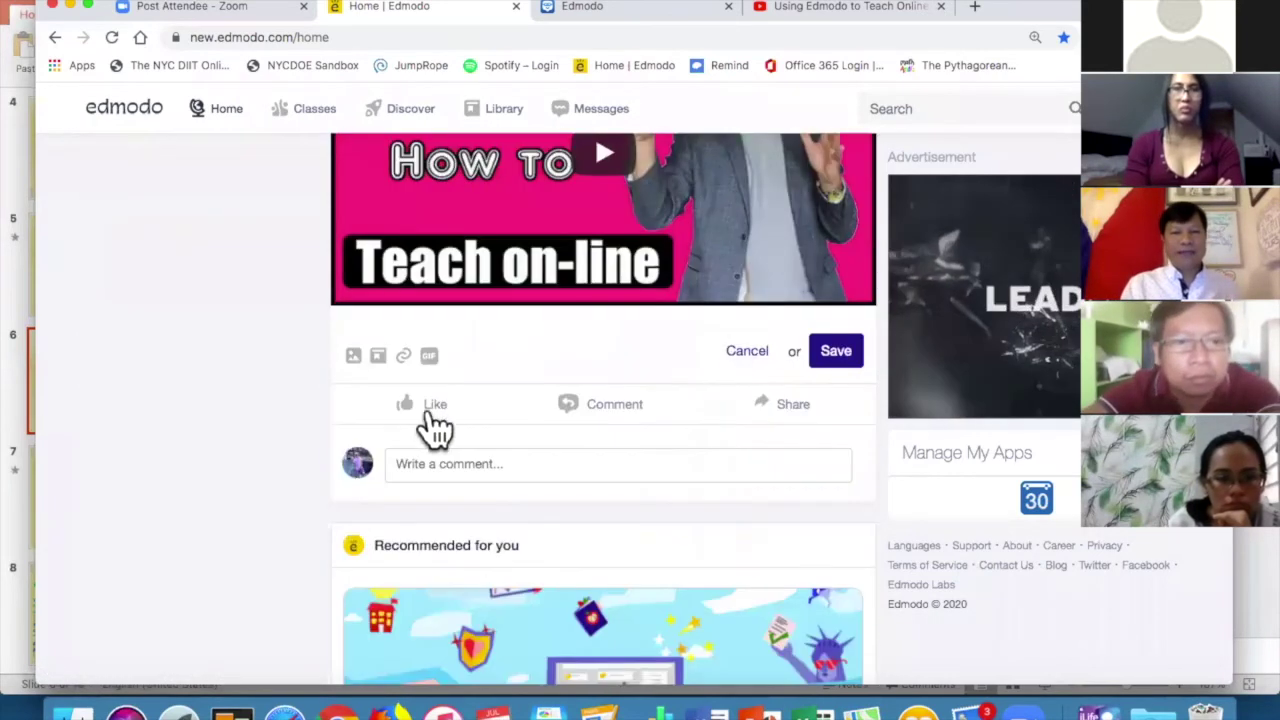
# Attach Edmodo Trivia.docx to the post and save the edits.
pyautogui.click(355, 356)
pyautogui.doubleClick(566, 282)
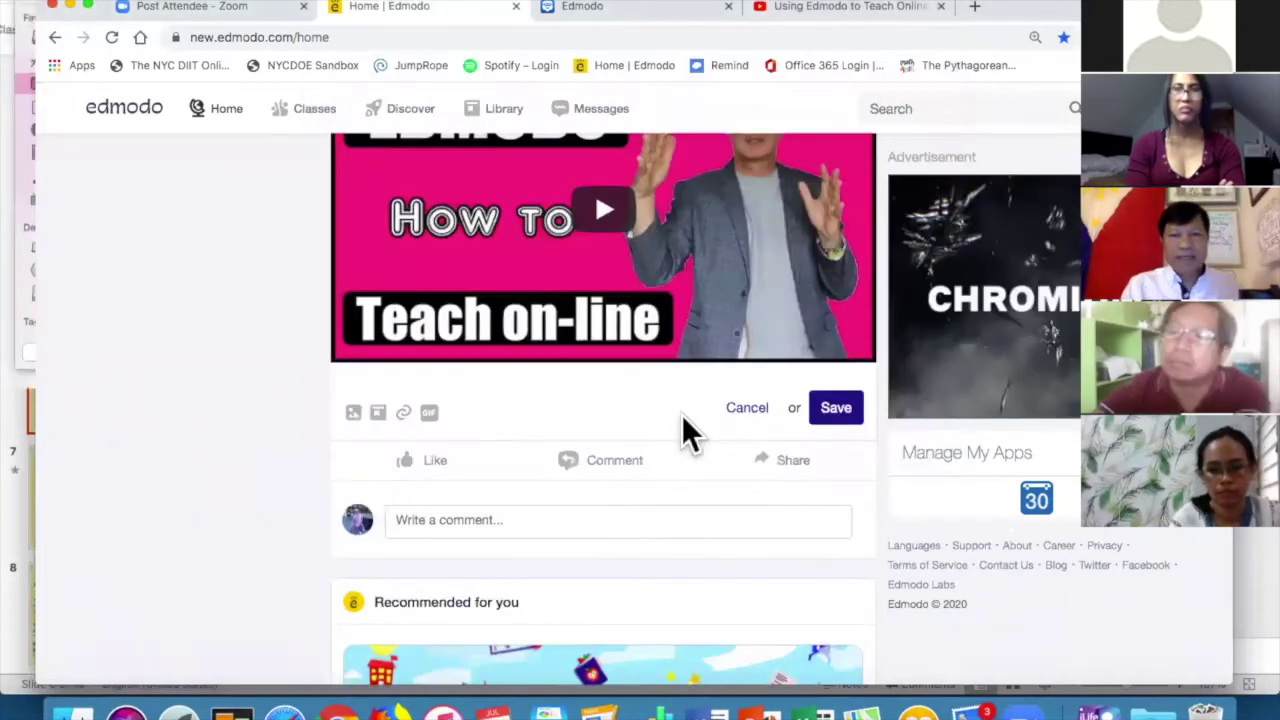
pyautogui.scroll(3, 669, 397)
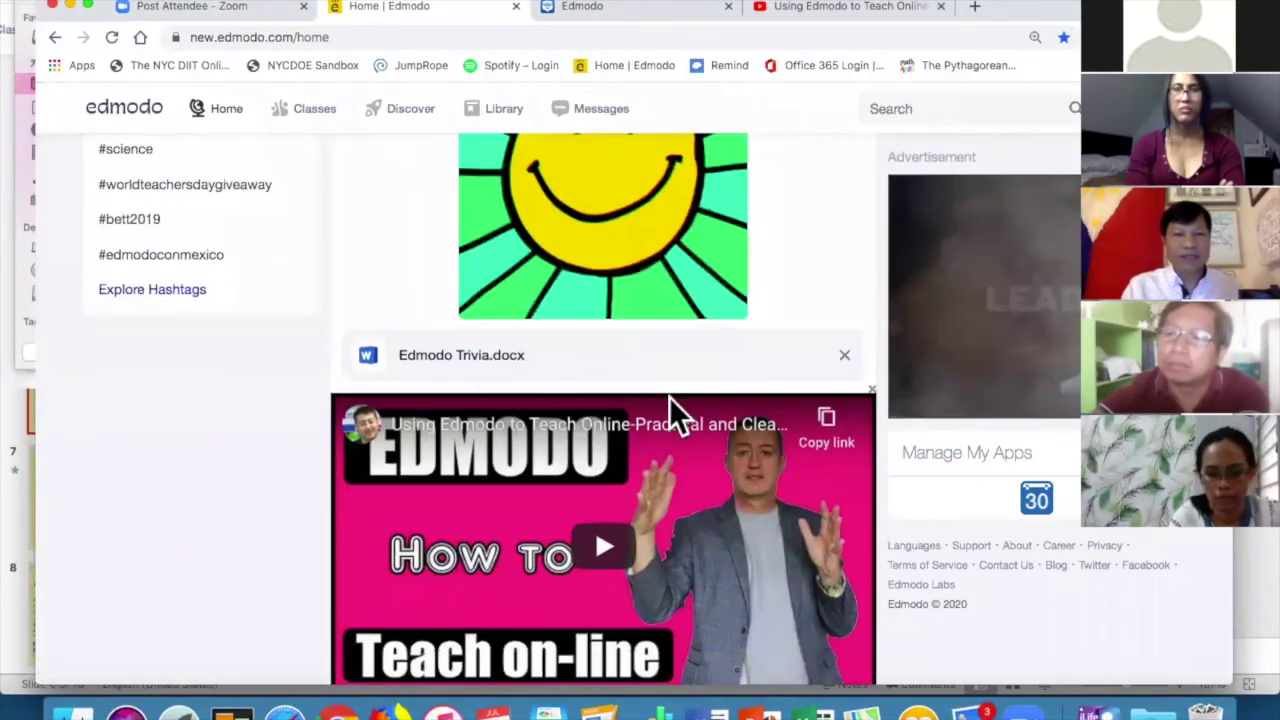
pyautogui.scroll(-5, 845, 268)
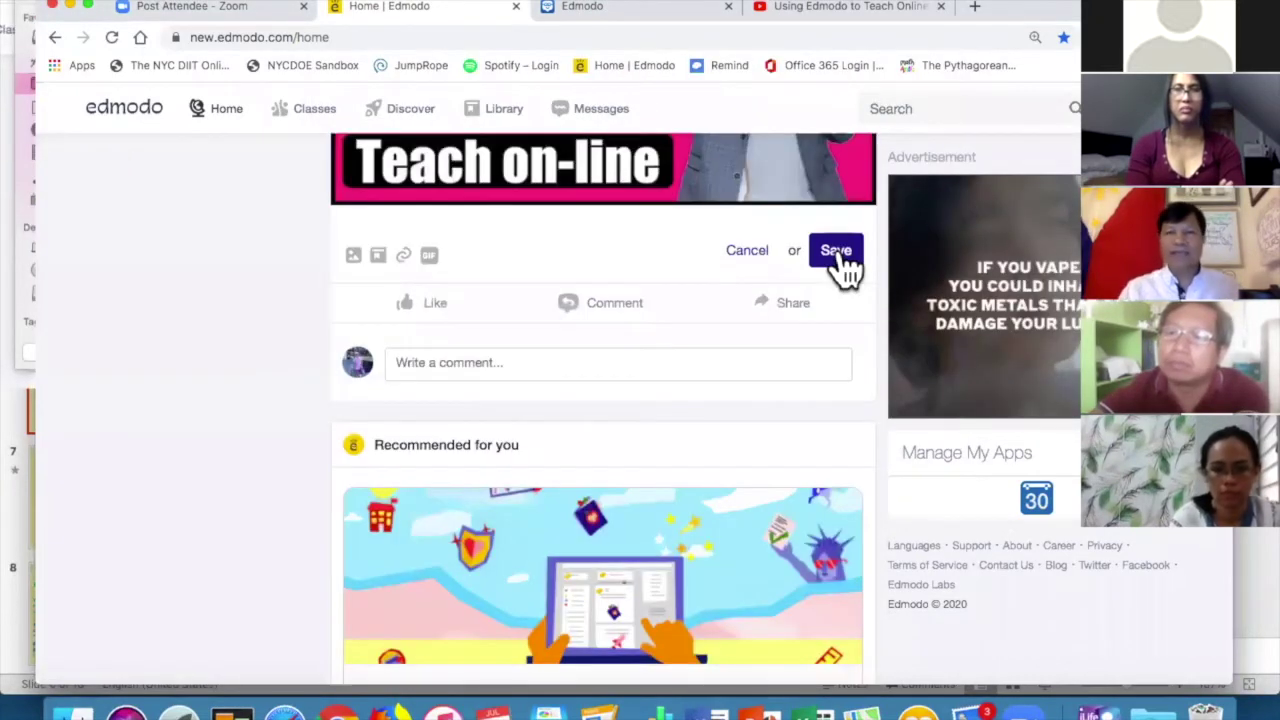
pyautogui.click(836, 251)
pyautogui.scroll(2, 840, 260)
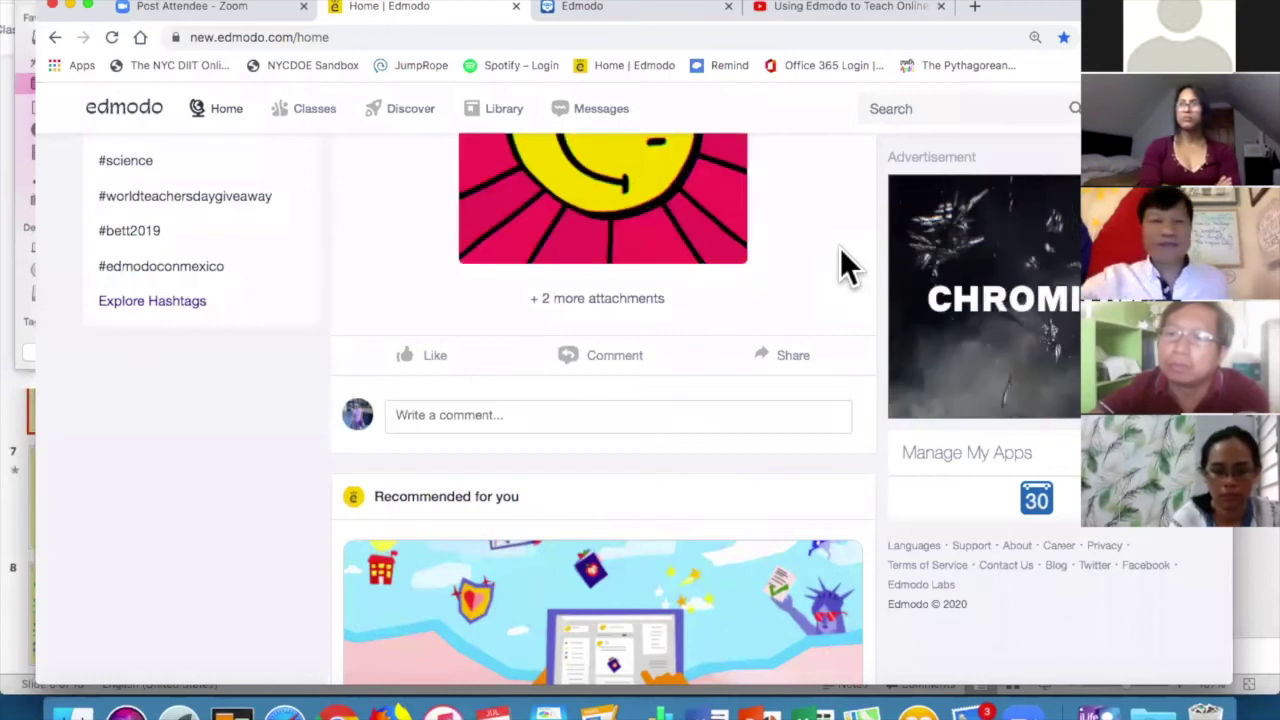
# Go to Classes and open the Edmodo Class page.
pyautogui.scroll(5, 840, 250)
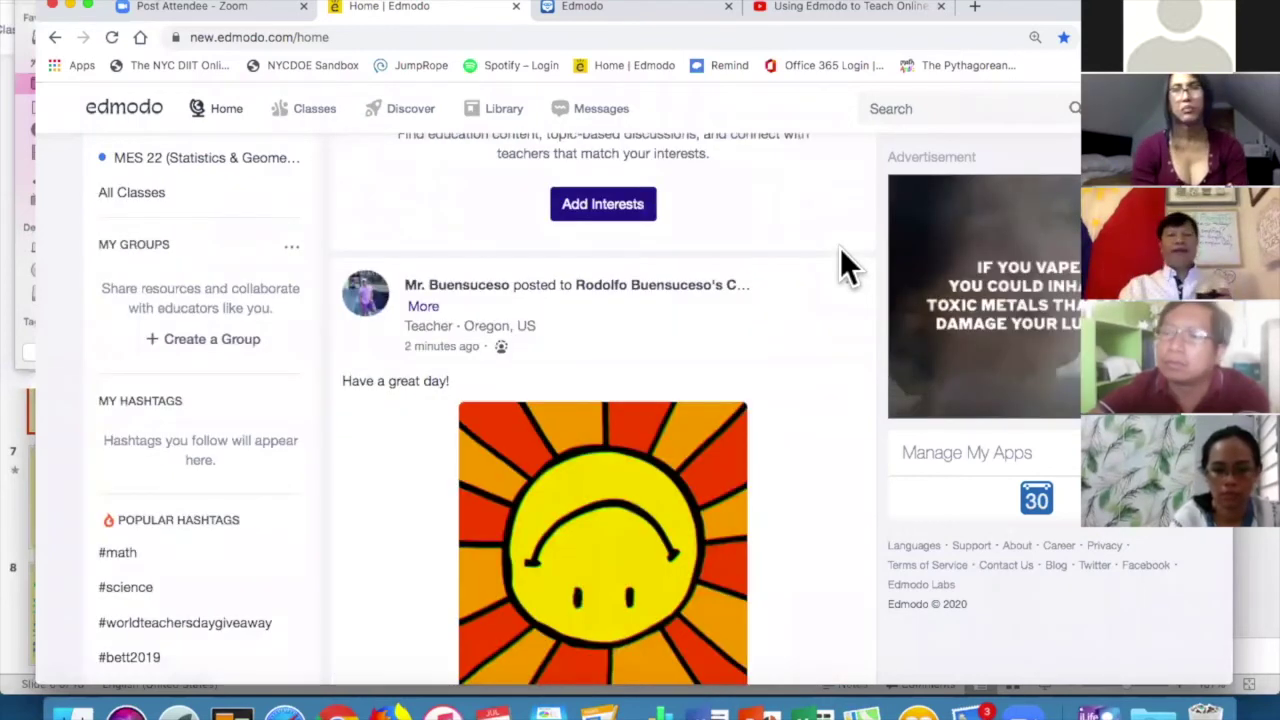
pyautogui.scroll(4, 840, 250)
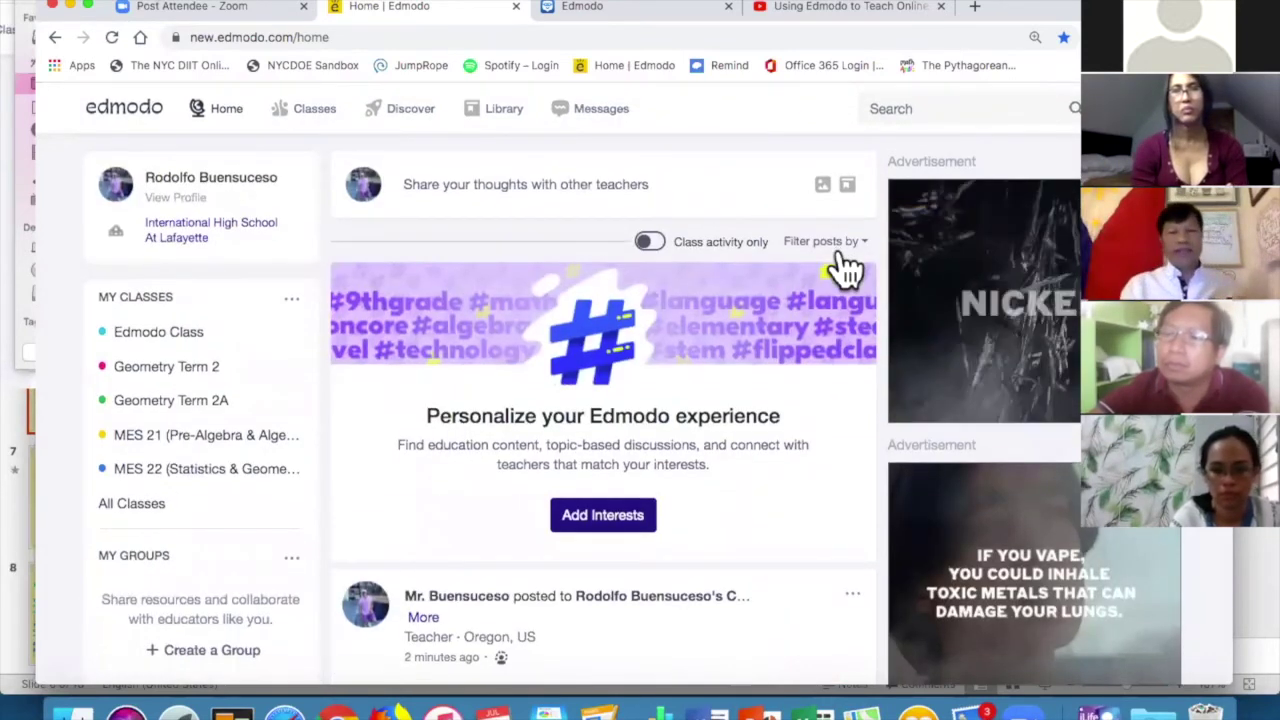
pyautogui.scroll(-3, 843, 264)
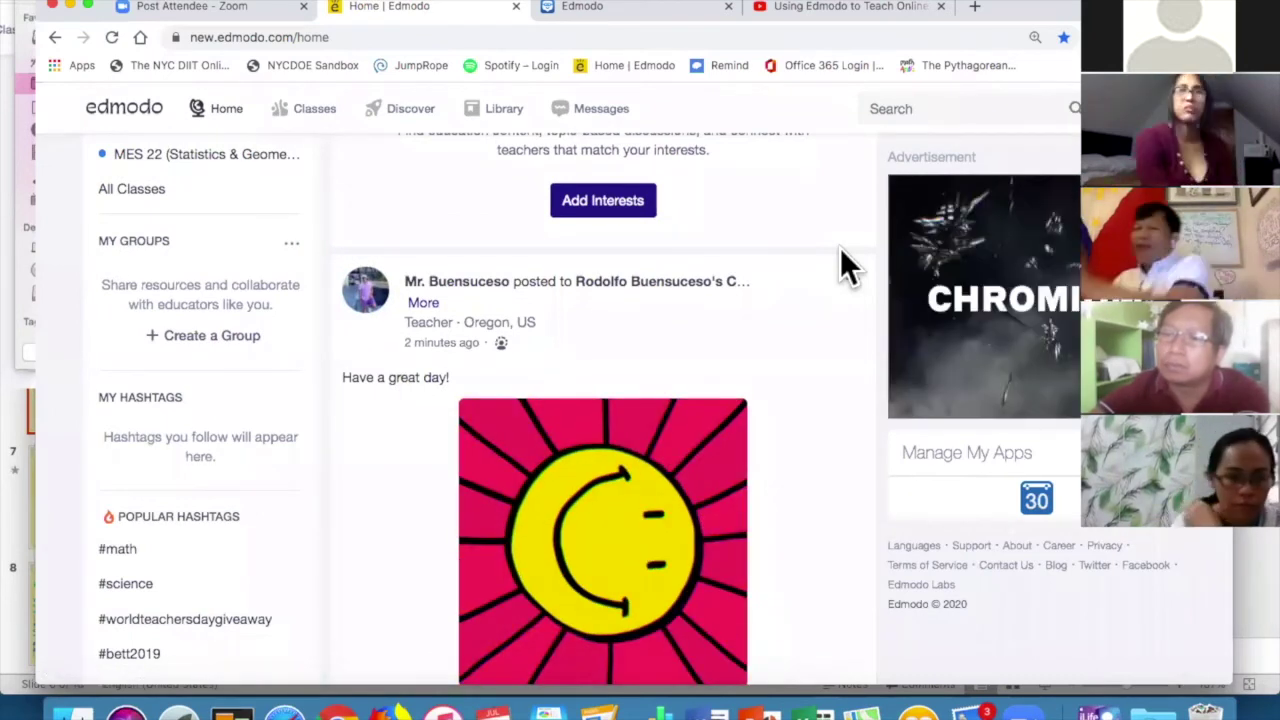
pyautogui.scroll(5, 840, 265)
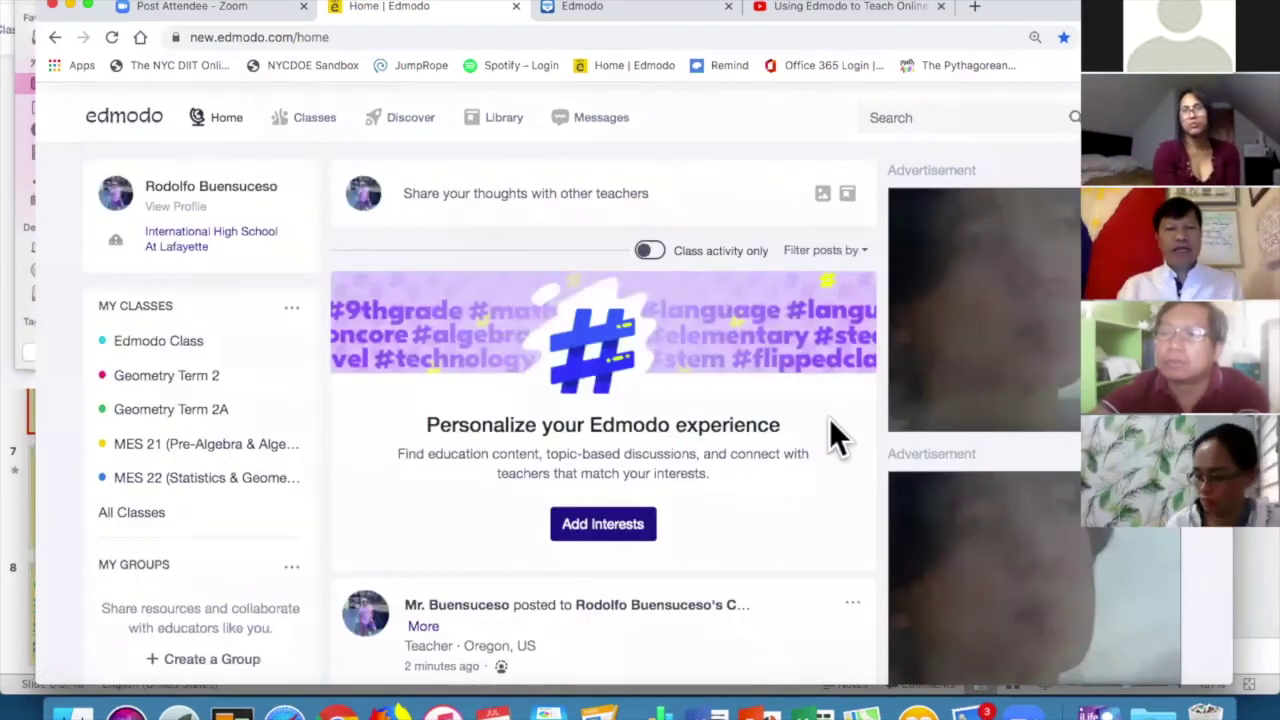
pyautogui.click(318, 116)
pyautogui.click(249, 307)
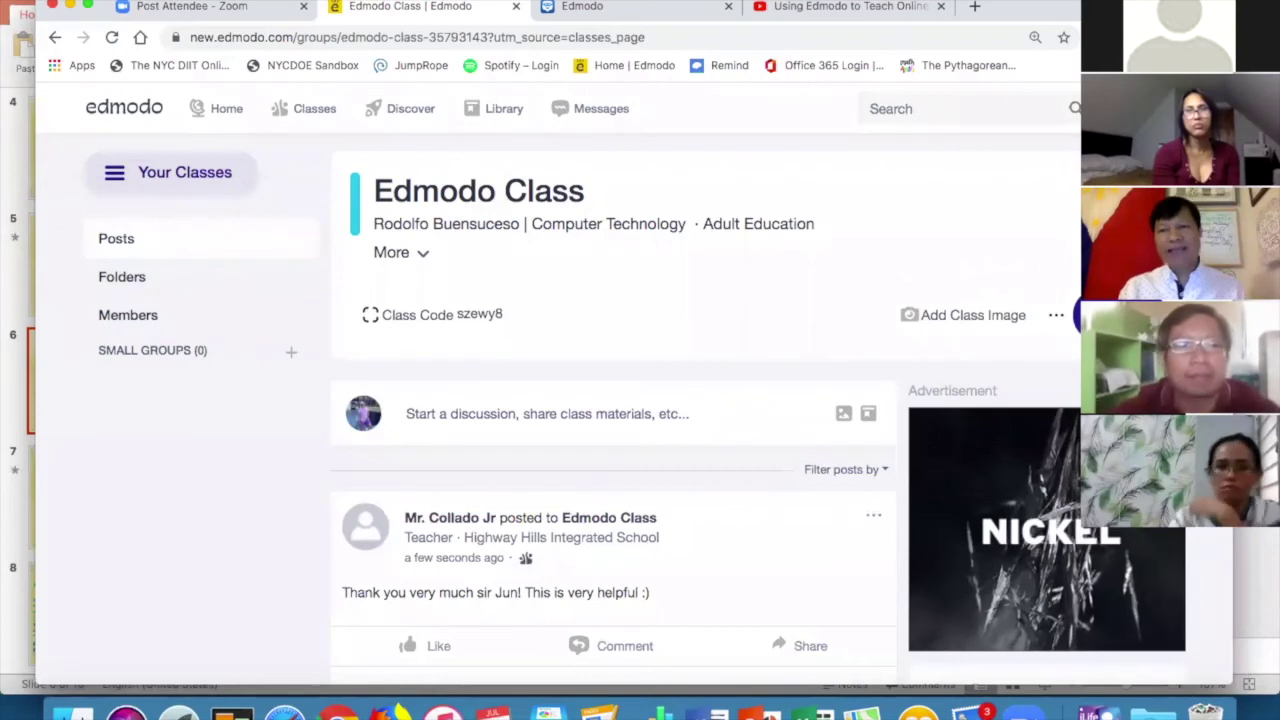
# Create a new quiz from the class's add-work menu via Quiz > New.
pyautogui.click(1075, 315)
pyautogui.moveTo(1060, 378)
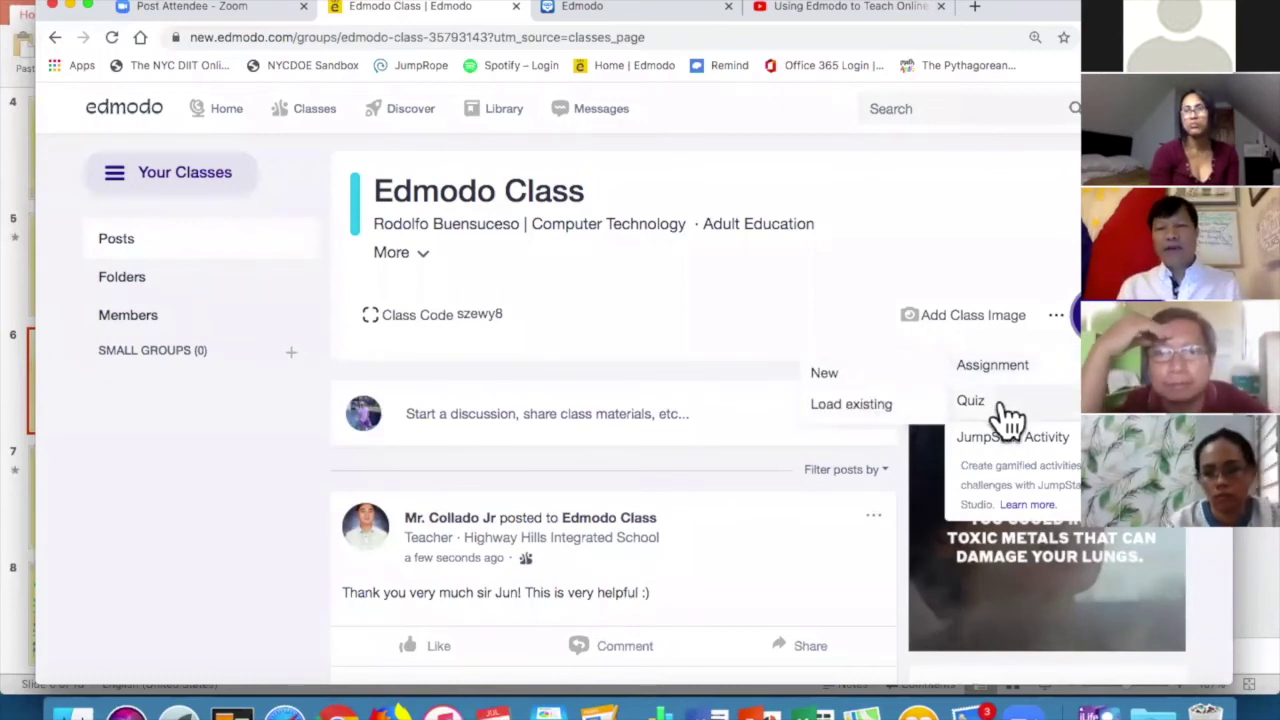
pyautogui.moveTo(1010, 418)
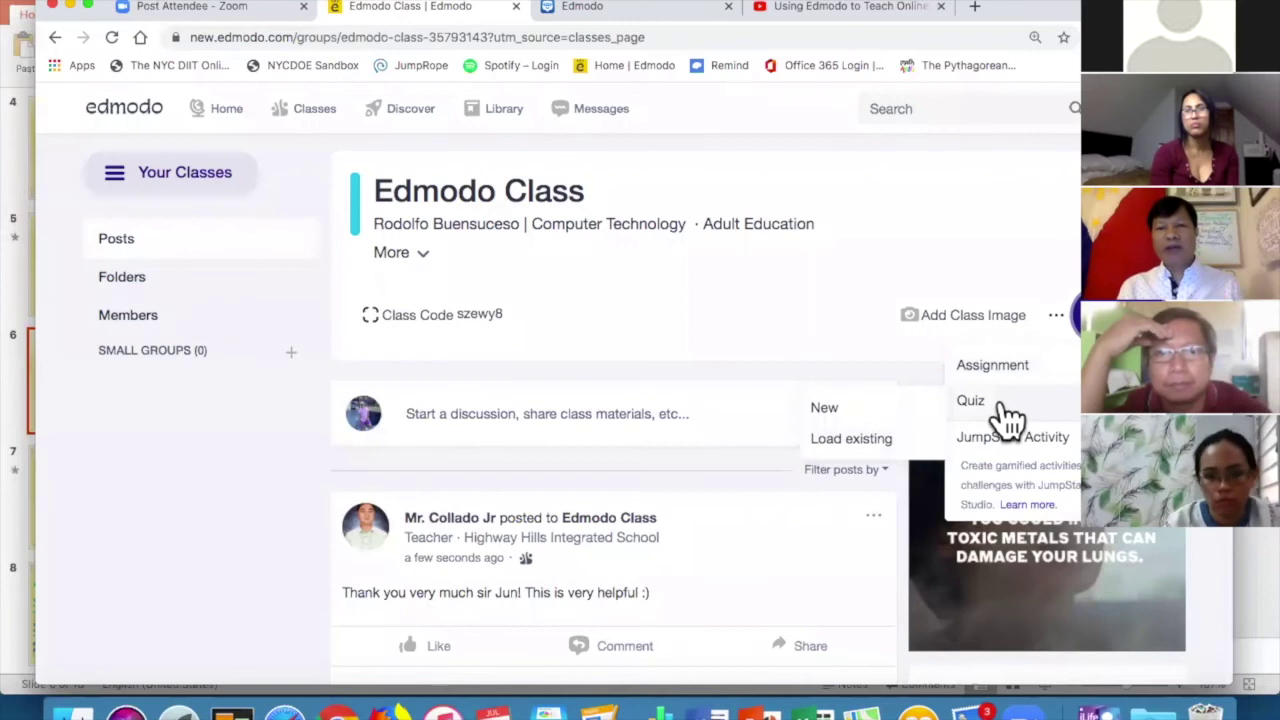
pyautogui.click(866, 427)
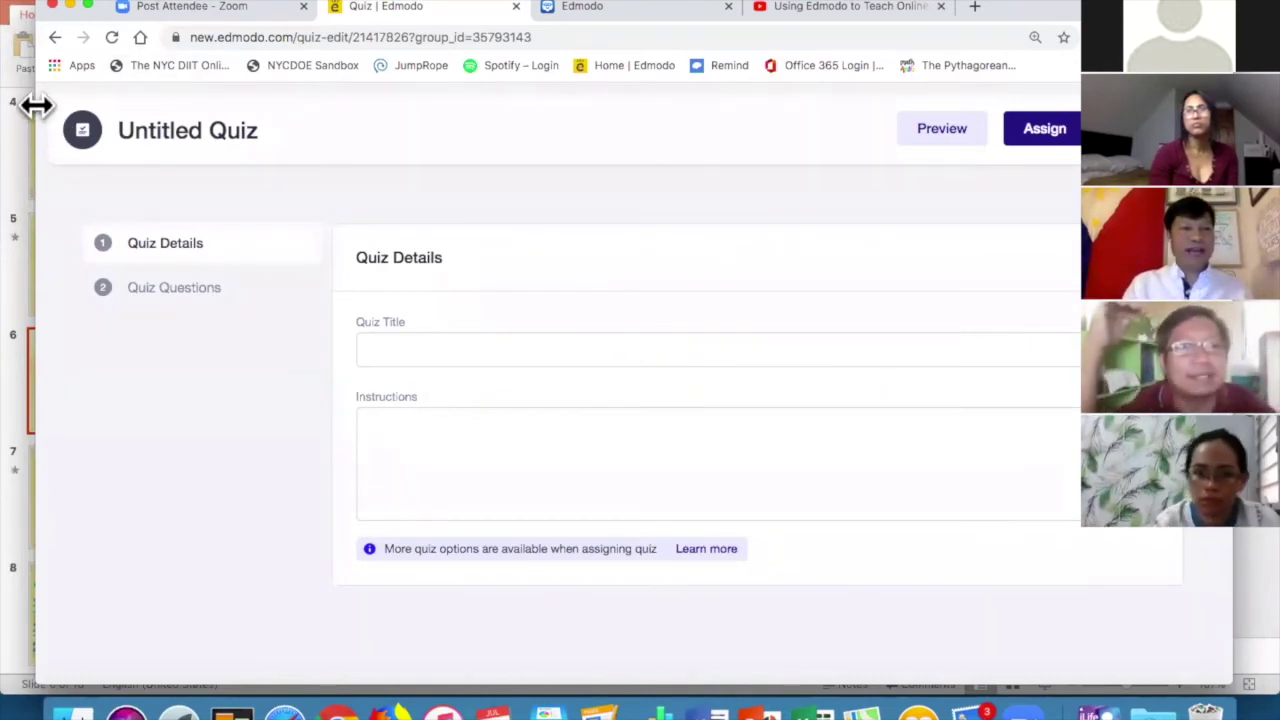
# Minimize PowerPoint, open the Edmodo Trivia document in Word, and tile it beside the quiz editor.
pyautogui.moveTo(34, 106); pyautogui.dragTo(440, 157)
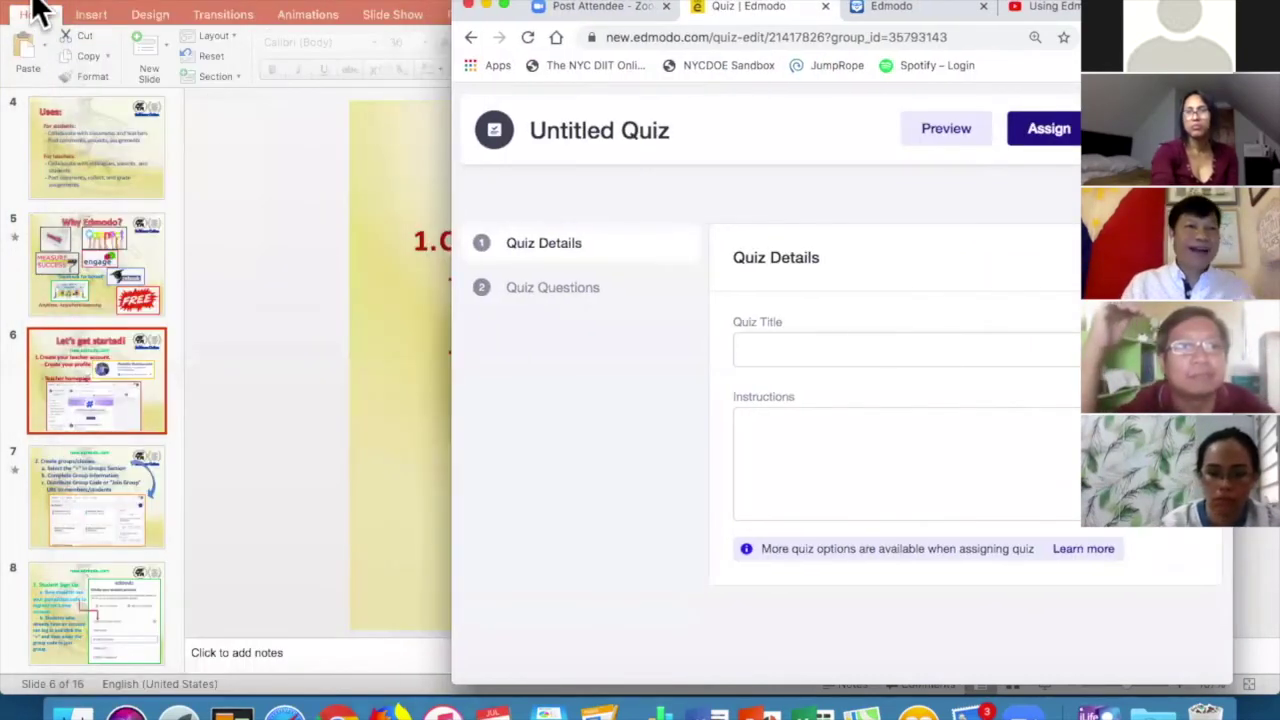
pyautogui.click(36, 6)
pyautogui.moveTo(1041, 18); pyautogui.dragTo(1024, 178)
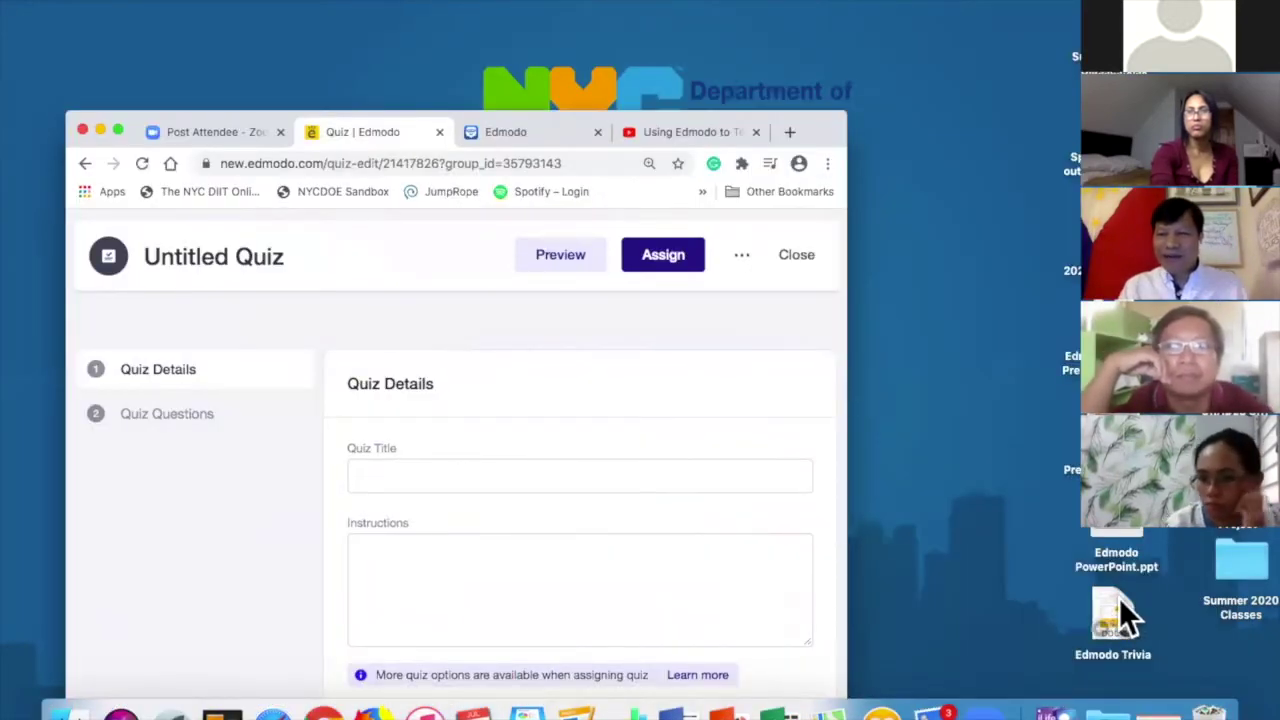
pyautogui.doubleClick(1115, 595)
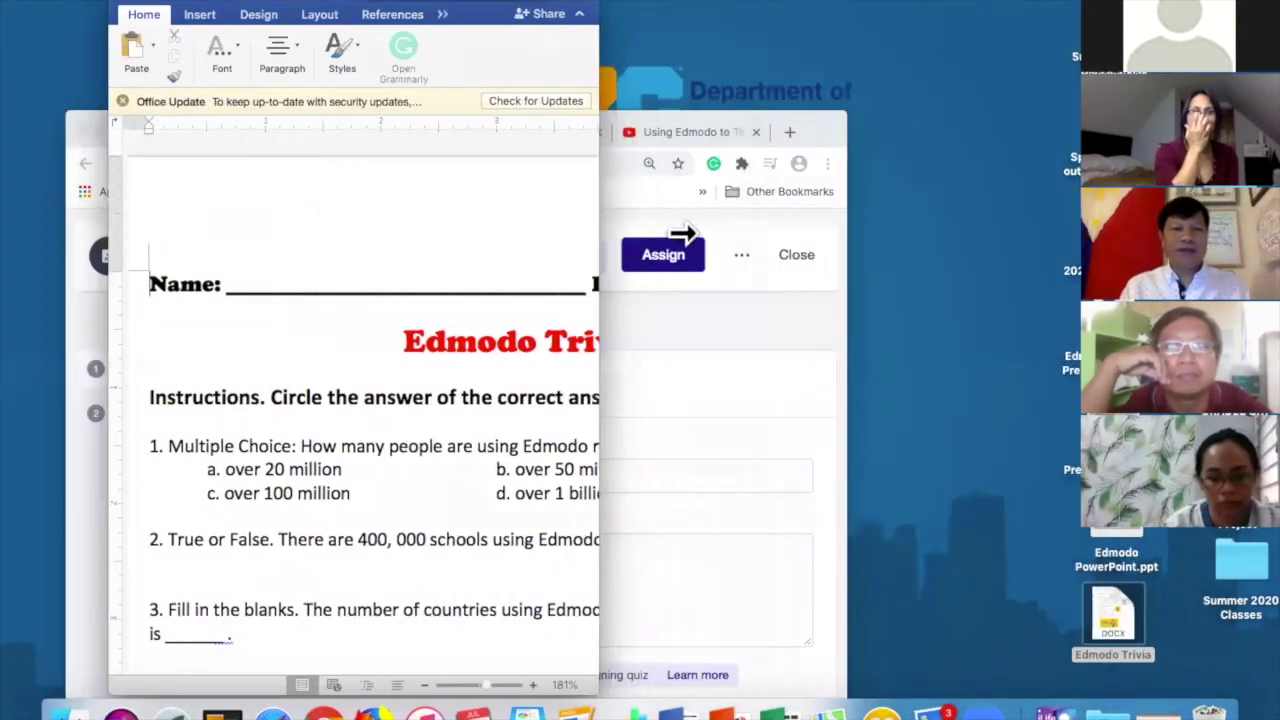
pyautogui.moveTo(611, 247); pyautogui.dragTo(700, 23)
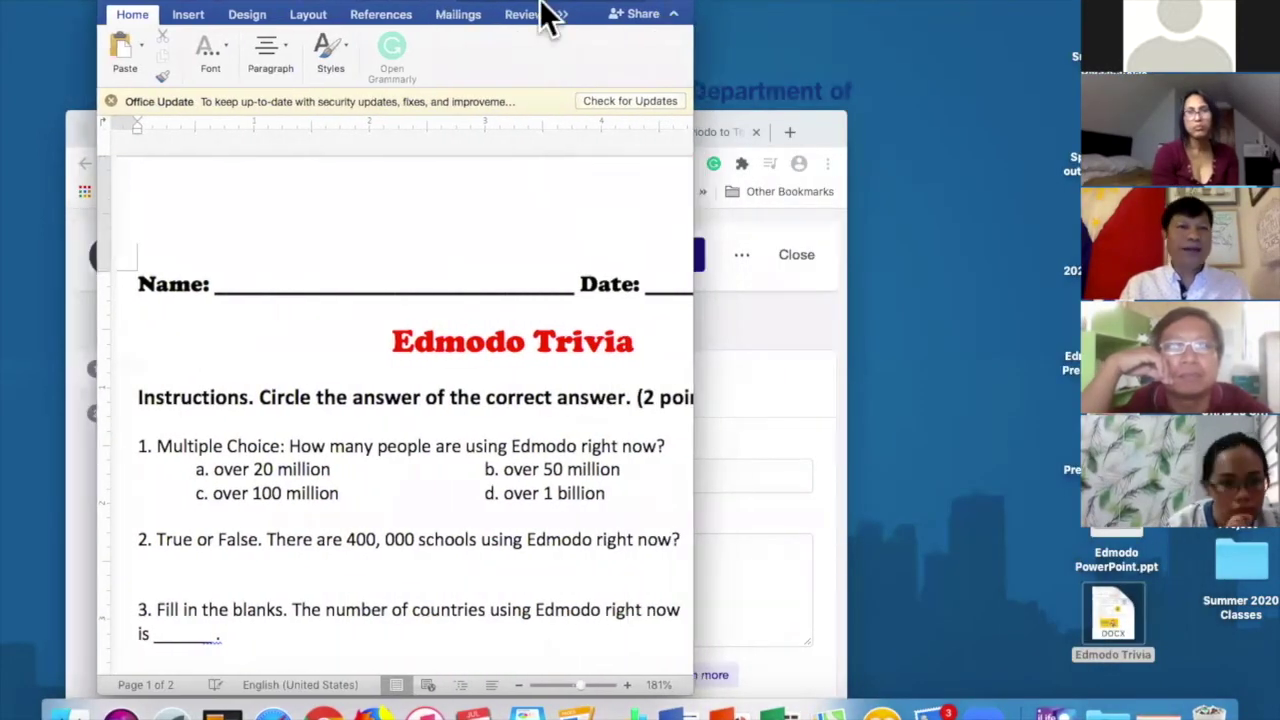
pyautogui.moveTo(543, 14); pyautogui.dragTo(317, 14)
pyautogui.moveTo(585, 15); pyautogui.dragTo(666, 37)
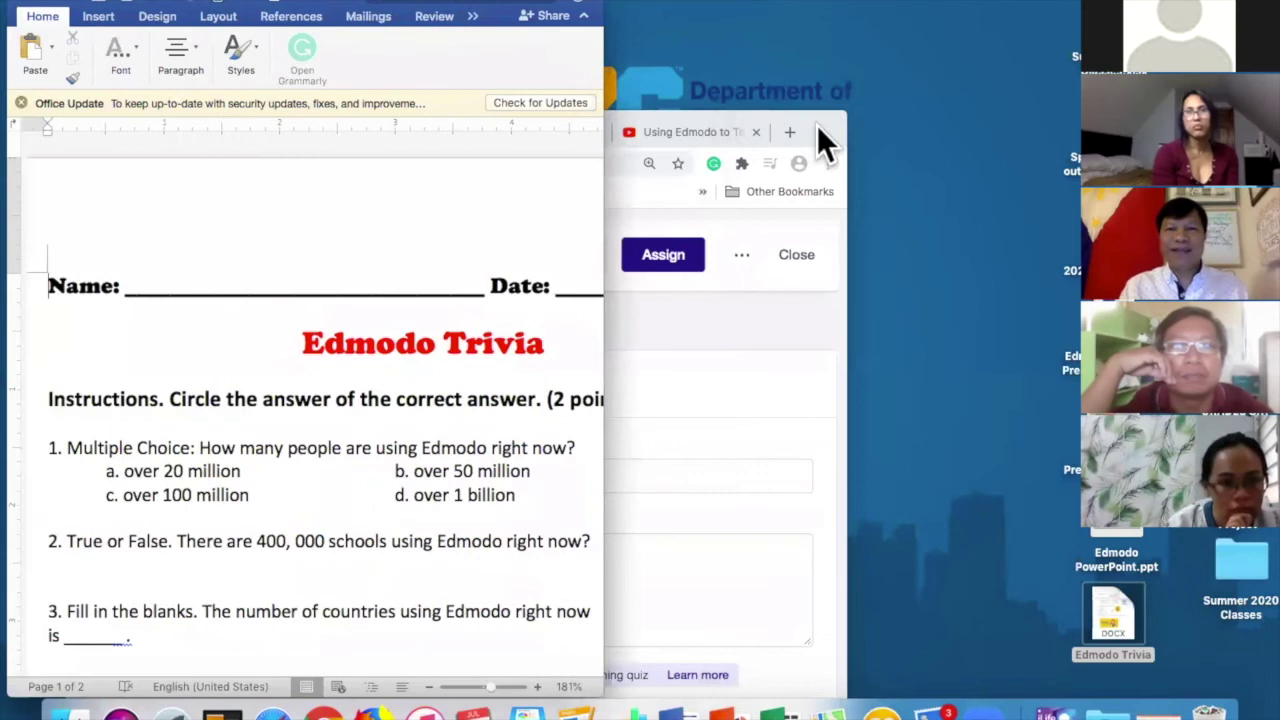
pyautogui.moveTo(817, 125); pyautogui.dragTo(1274, 2)
pyautogui.click(890, 349)
# Title the quiz 'Edmodo Trivia' and paste the worksheet's instructions, correcting 'of' to 'to'.
pyautogui.write('Edm')
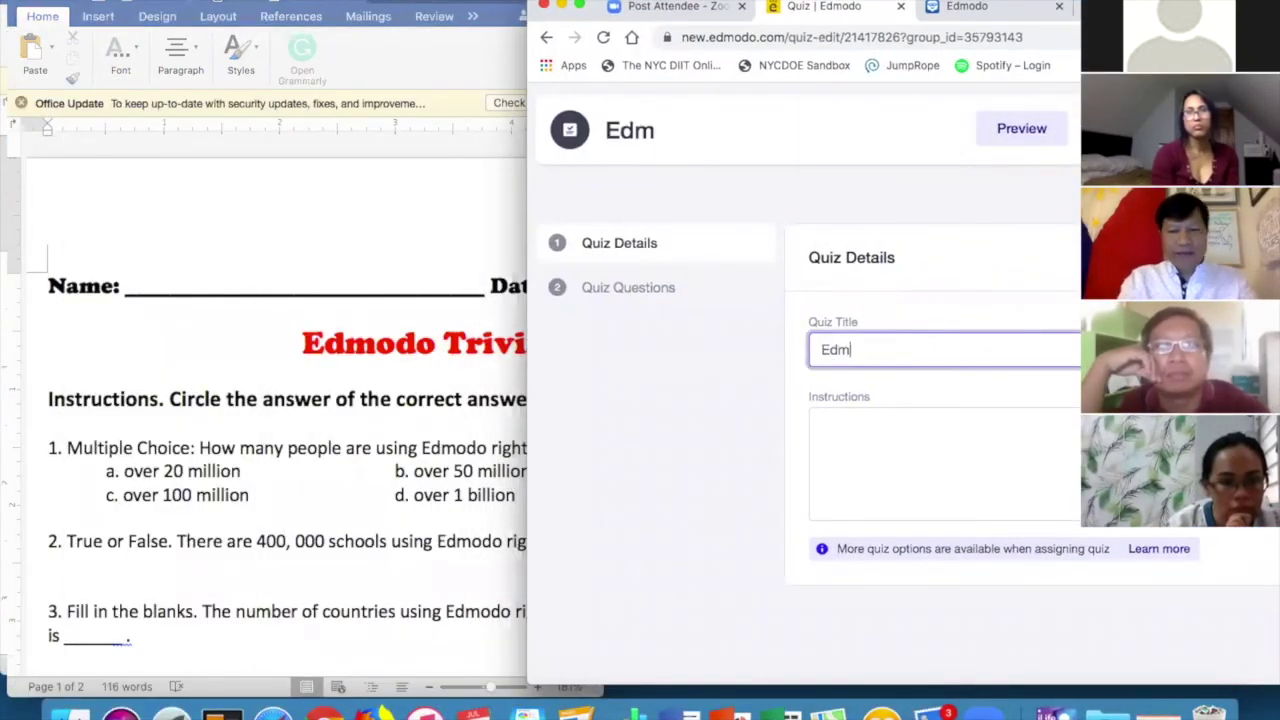
pyautogui.write('odo Trivia')
pyautogui.click(885, 425)
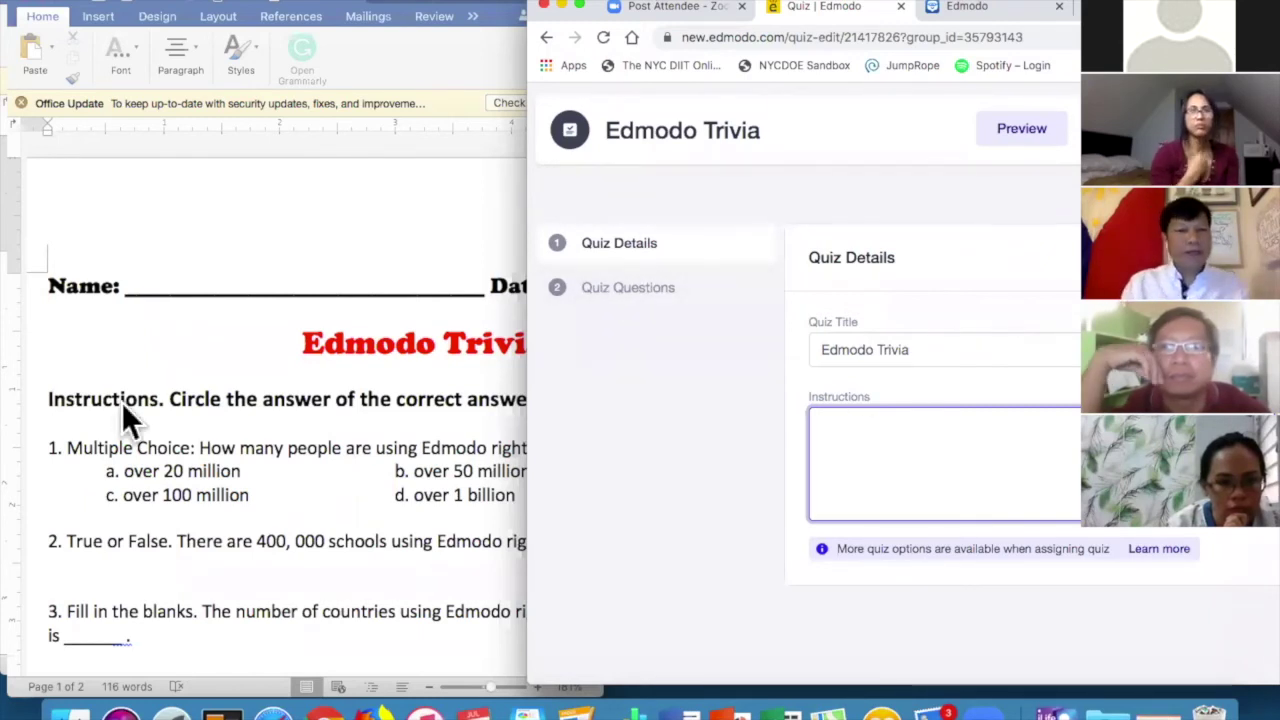
pyautogui.moveTo(48, 398); pyautogui.dragTo(449, 398)
pyautogui.press('super+c')
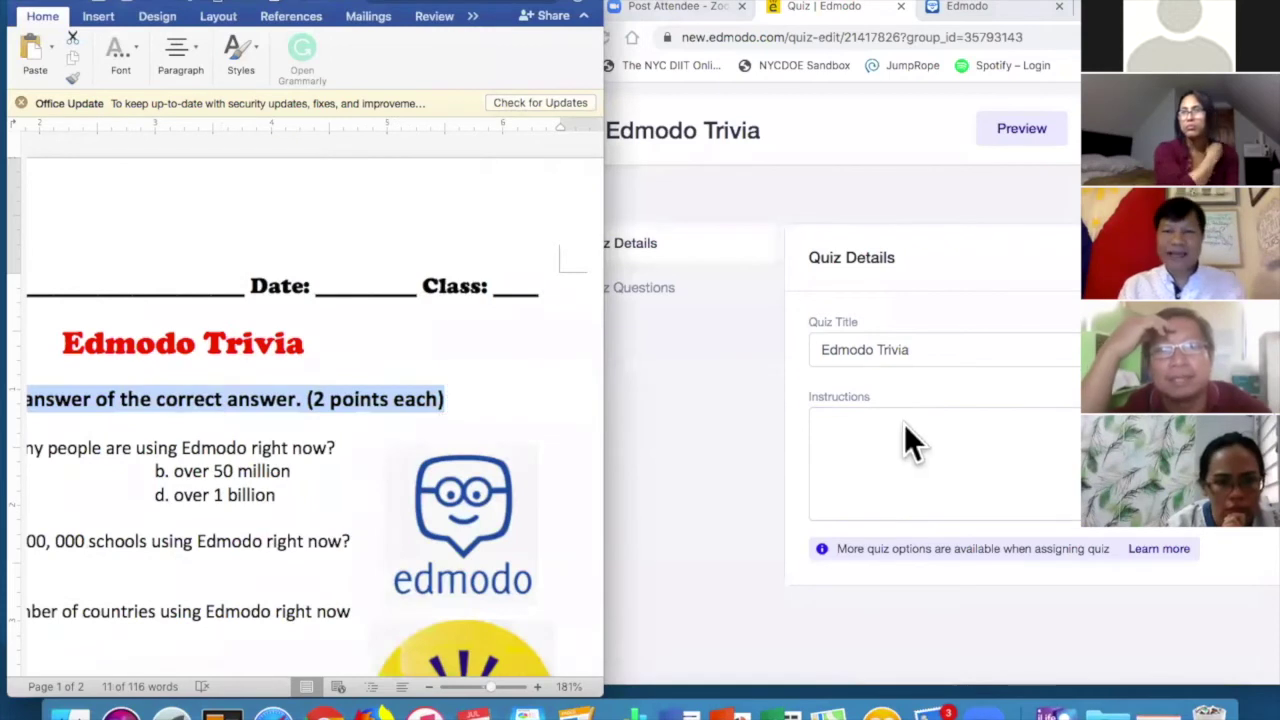
pyautogui.click(903, 428)
pyautogui.press('super+v')
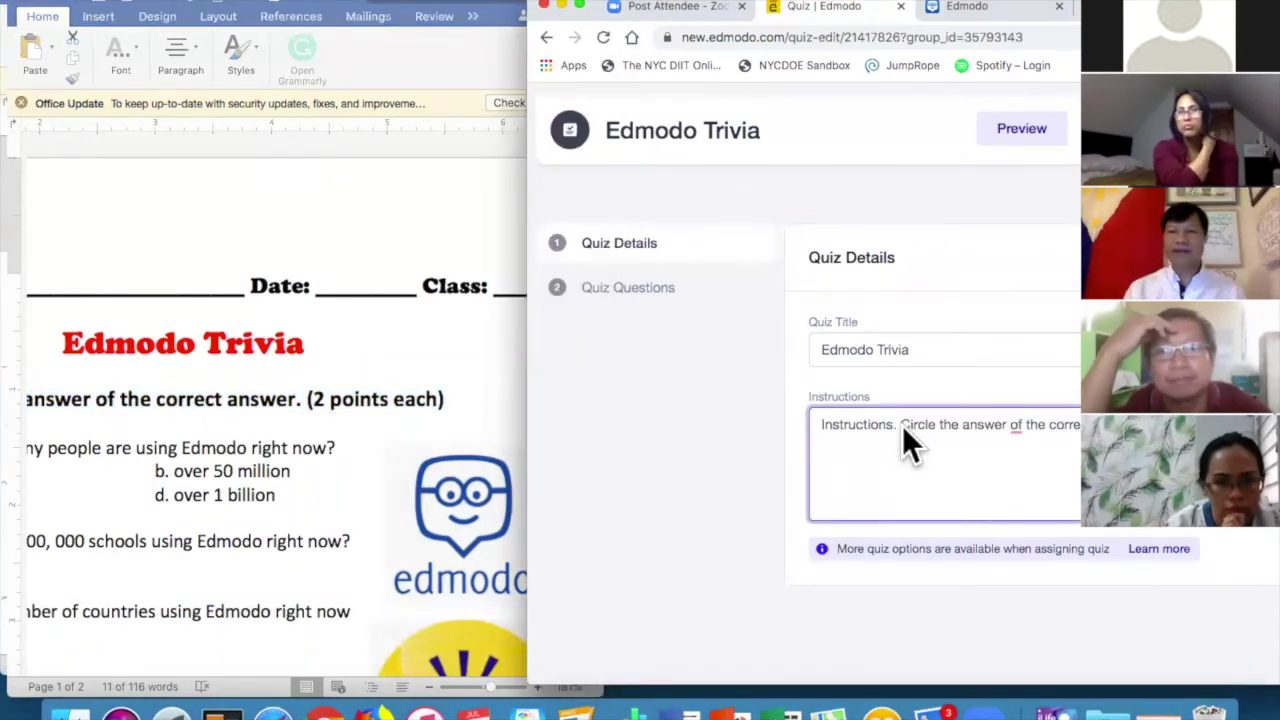
pyautogui.moveTo(1012, 430)
pyautogui.click(1020, 476)
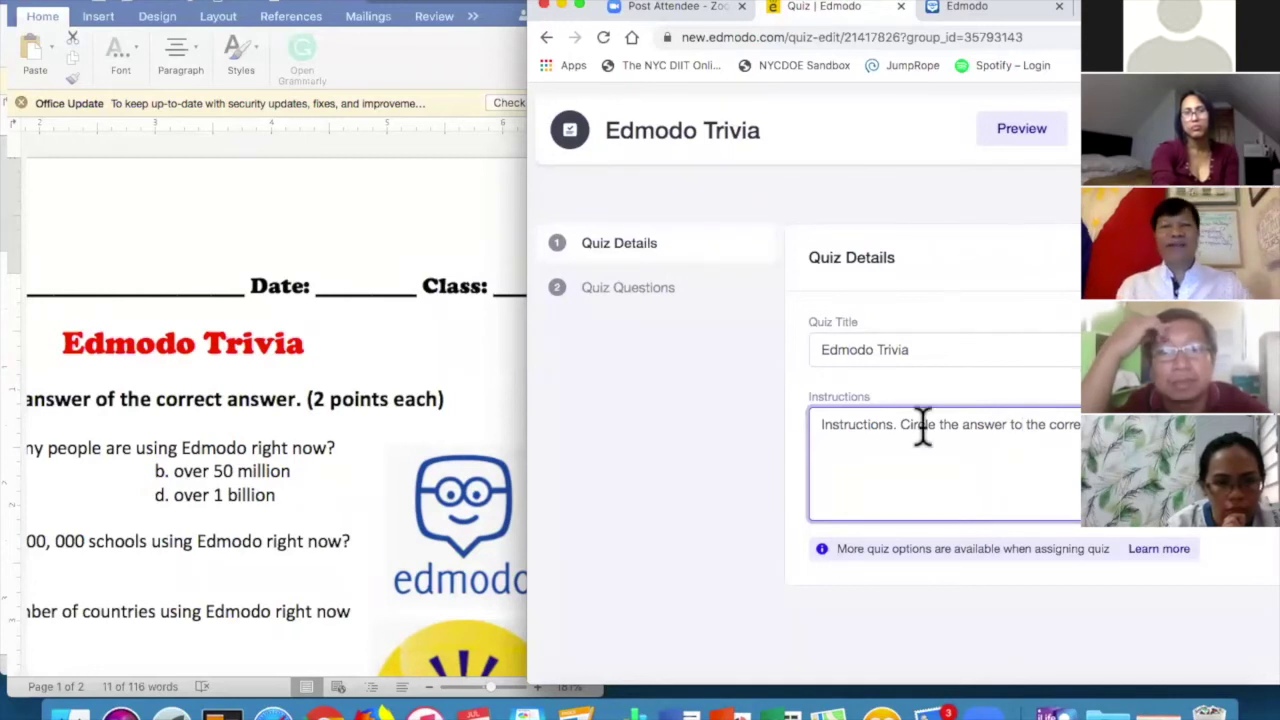
pyautogui.click(645, 290)
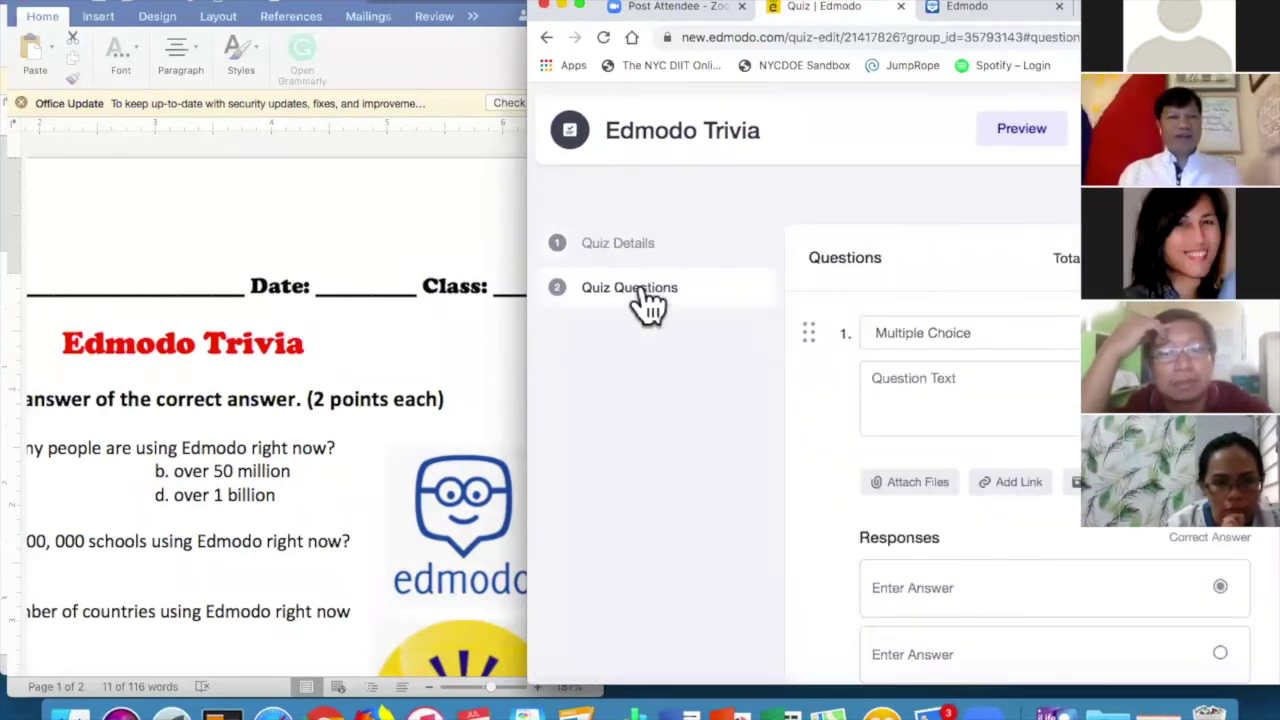
# Copy the worksheet's first question about how many people use Edmodo into question 1's text.
pyautogui.hscroll(-5, 406, 385)
pyautogui.tripleClick(406, 385)
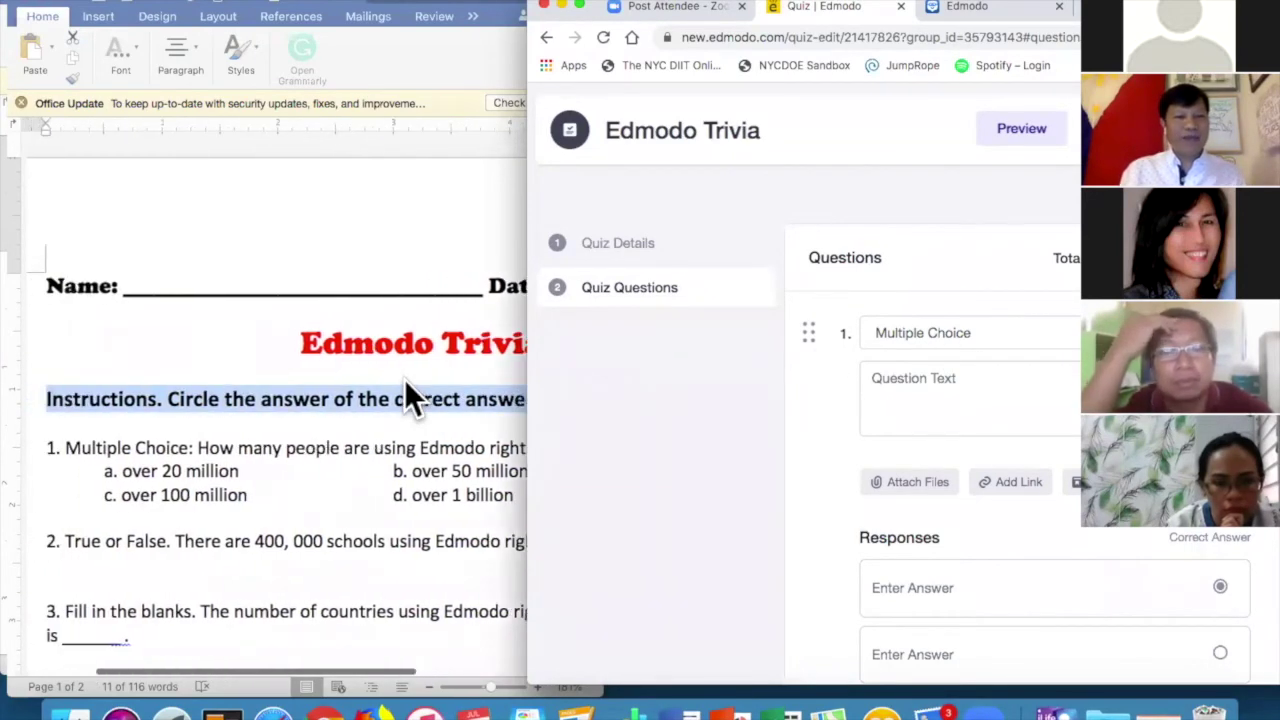
pyautogui.hscroll(3, 263, 457)
pyautogui.click(152, 432)
pyautogui.moveTo(152, 437); pyautogui.dragTo(538, 447)
pyautogui.press('super+c')
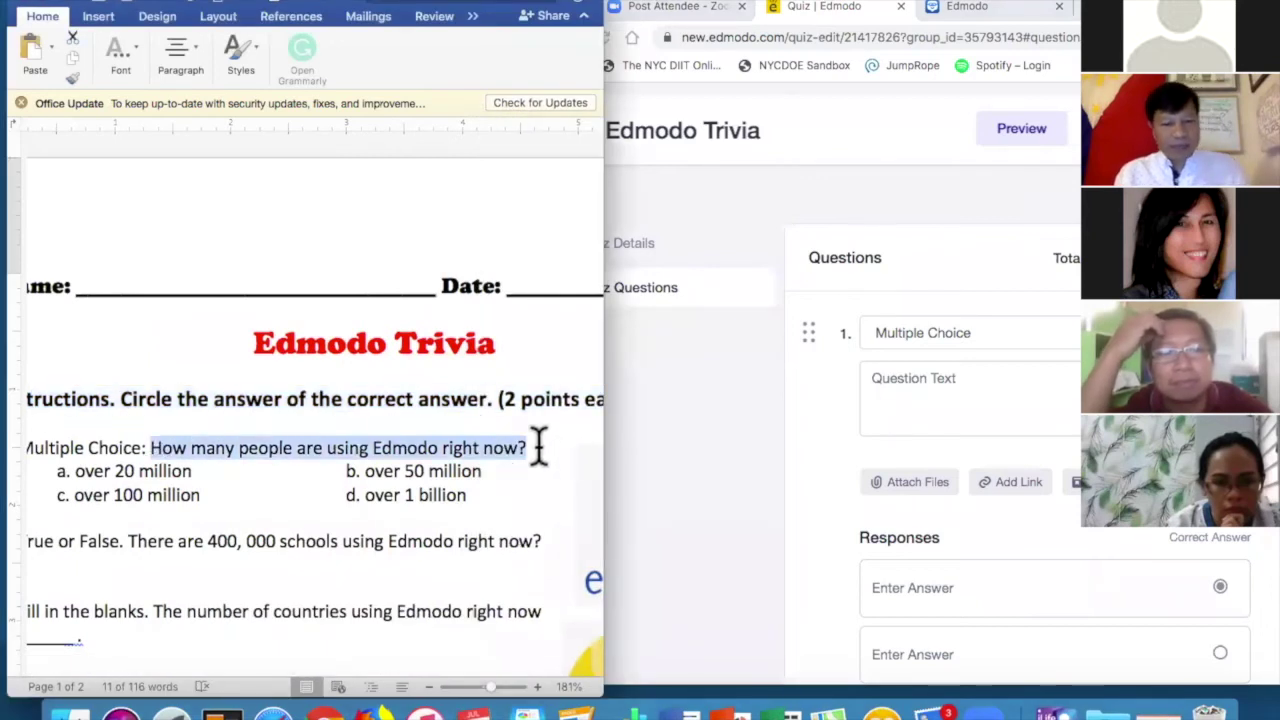
pyautogui.click(931, 372)
pyautogui.press('super+v')
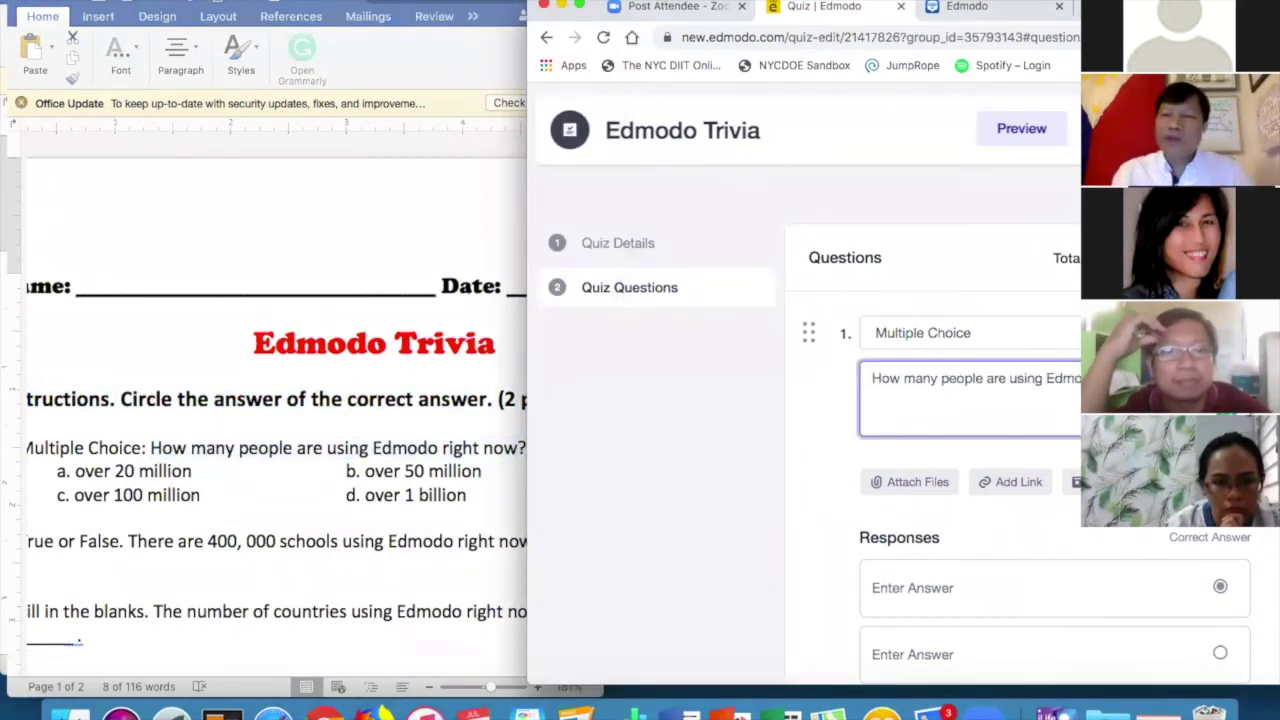
# Keep question 1 as Multiple Choice and attach the Edmodo Trivia document.
pyautogui.click(1000, 333)
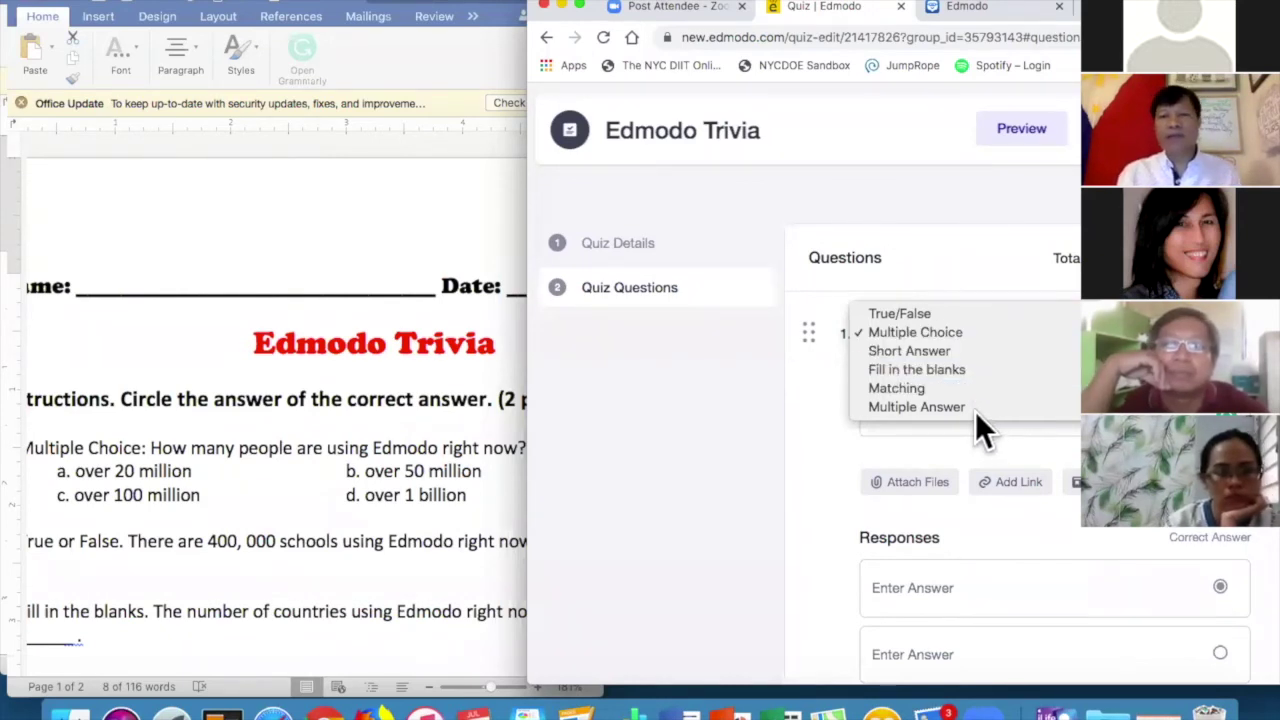
pyautogui.click(1012, 334)
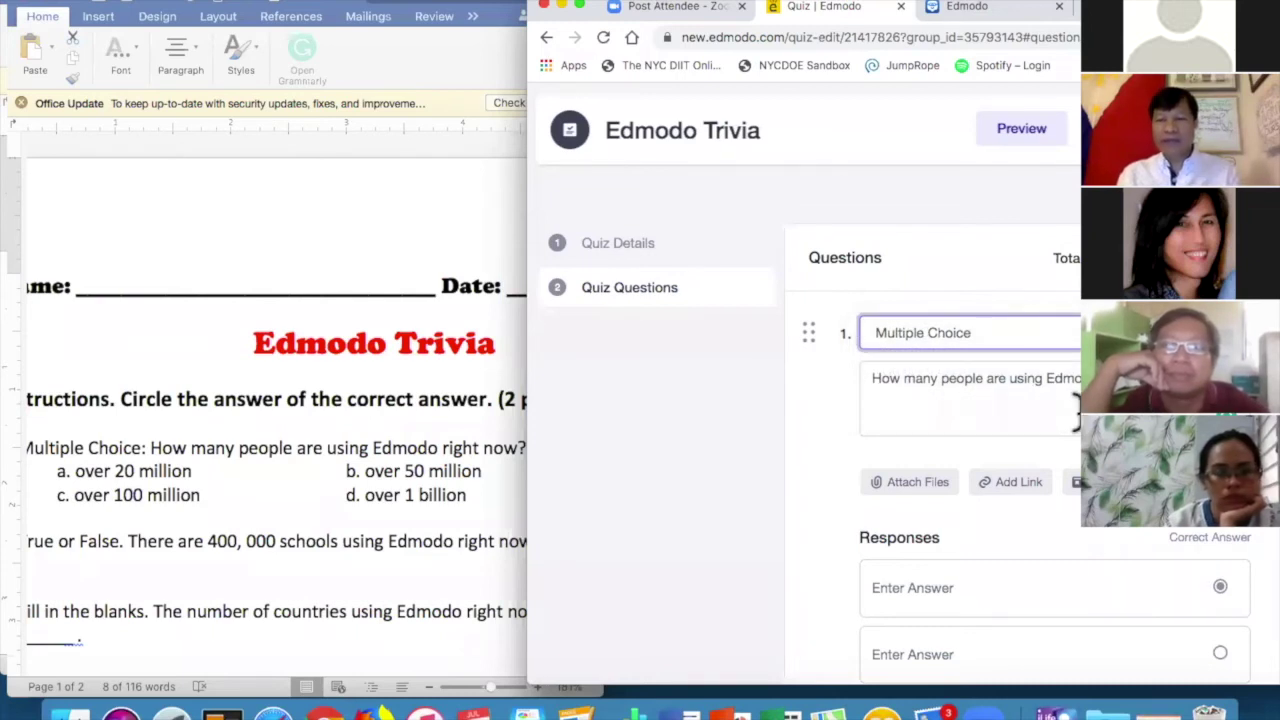
pyautogui.scroll(-1, 1042, 452)
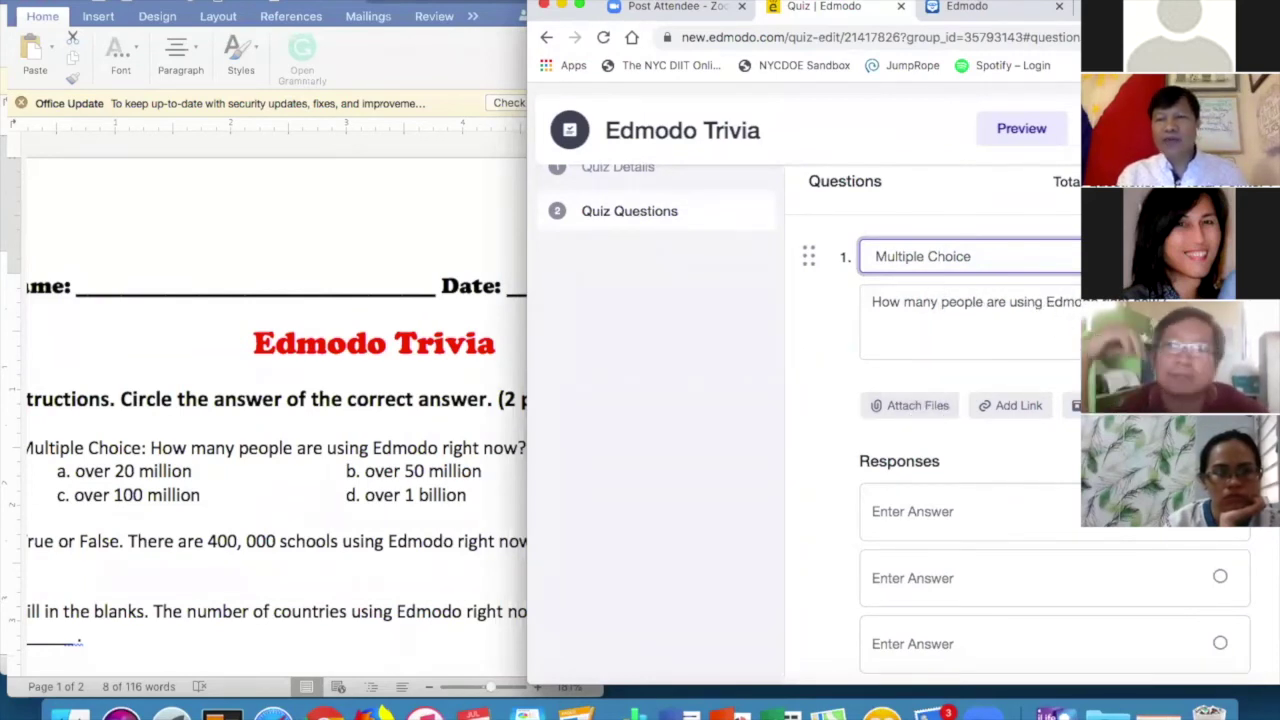
pyautogui.click(918, 406)
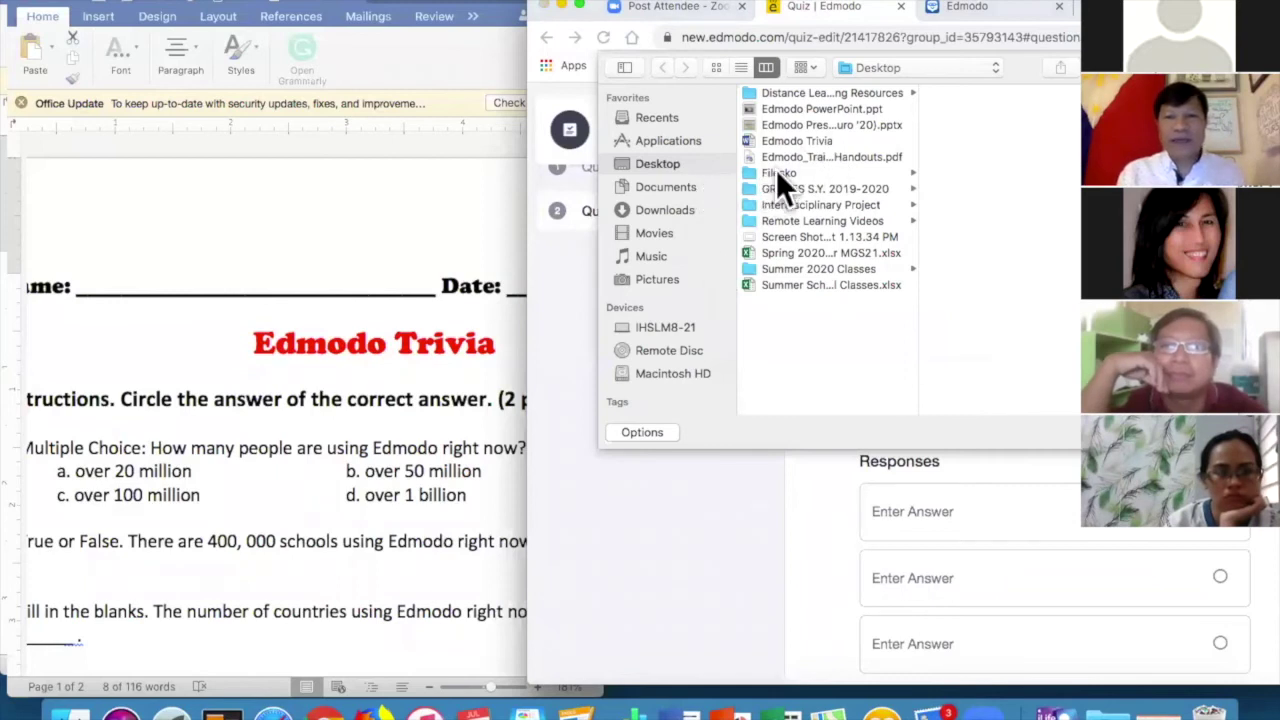
pyautogui.doubleClick(796, 141)
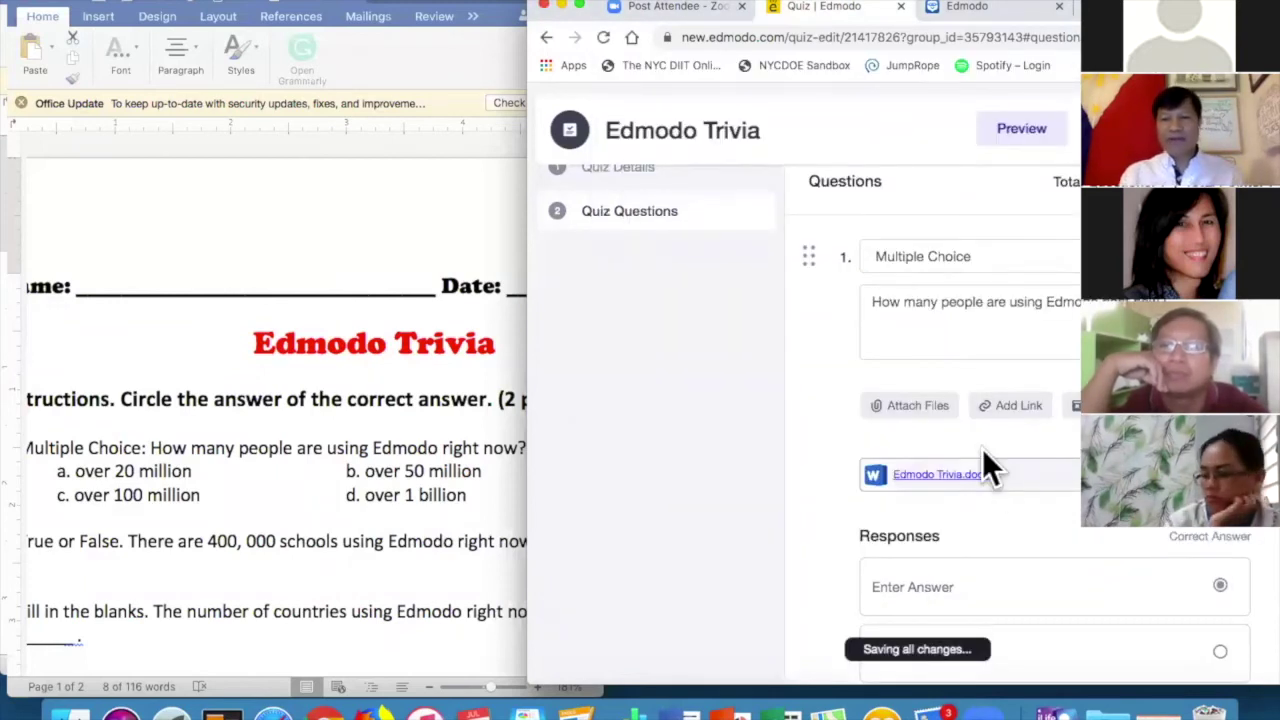
# Enter the four answer choices 20 M, 50 M, 100 M and 1 B.
pyautogui.scroll(-3, 960, 445)
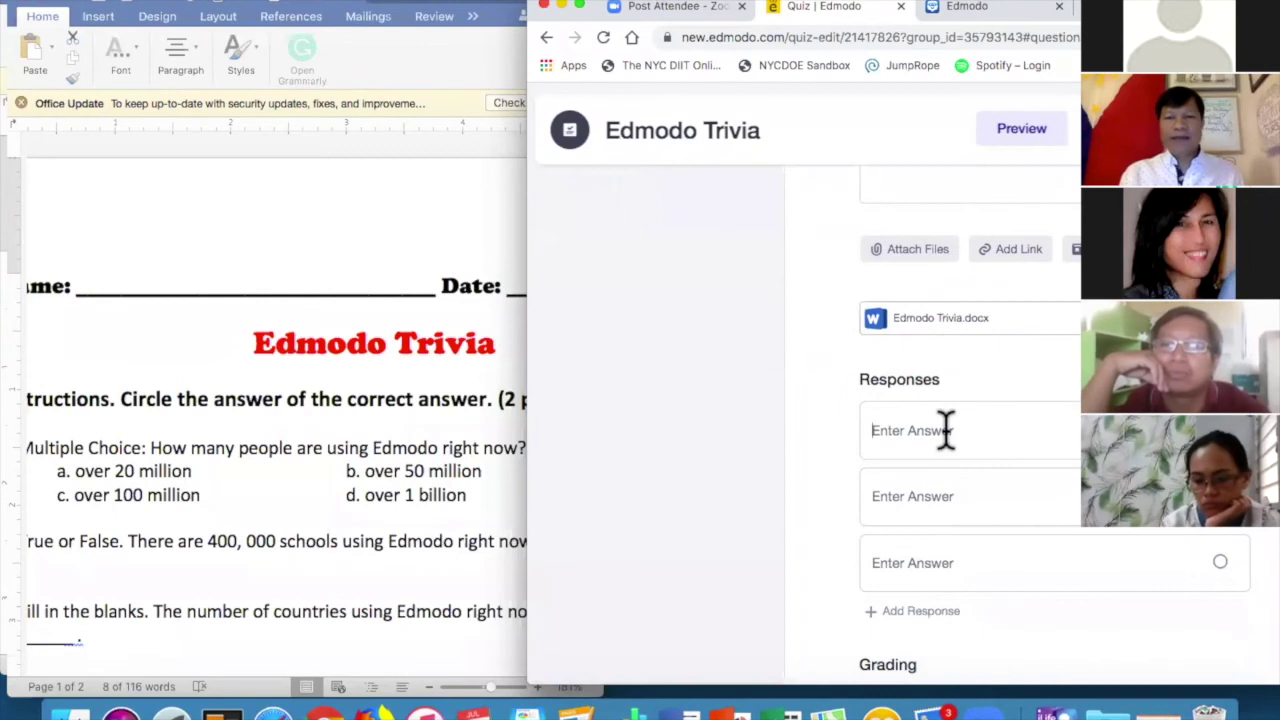
pyautogui.click(945, 430)
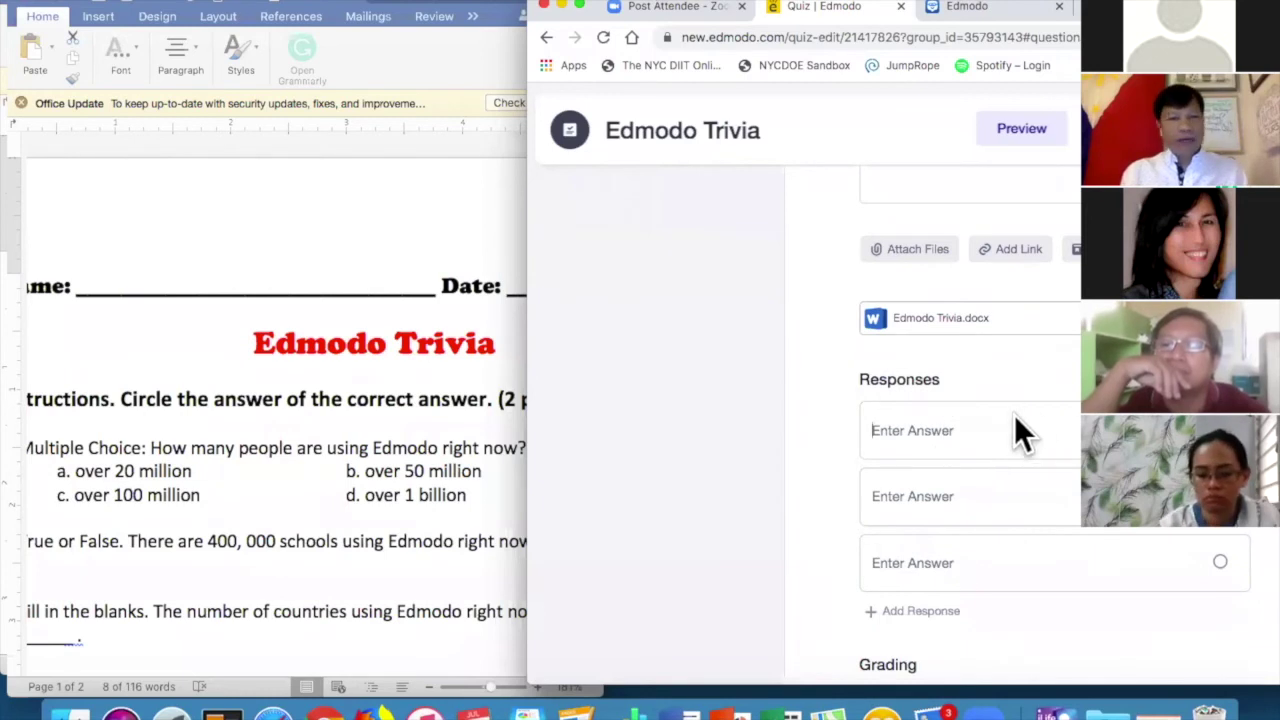
pyautogui.write('20 M')
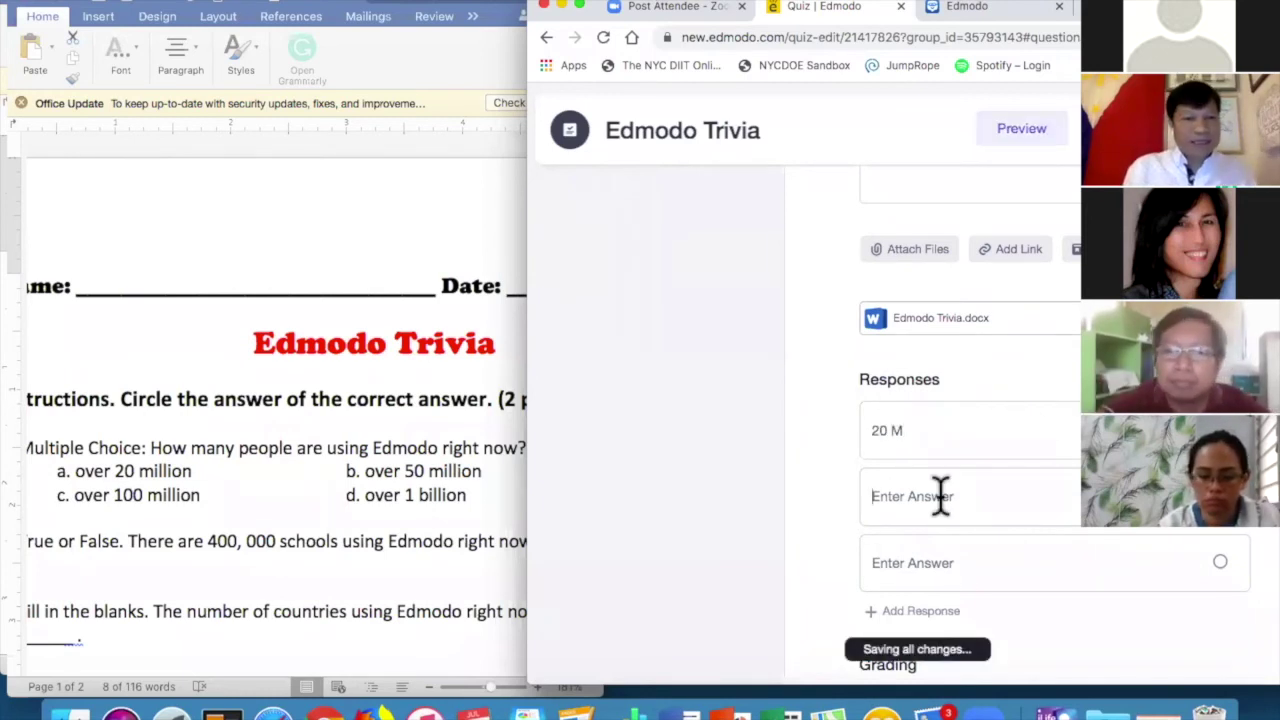
pyautogui.click(940, 496)
pyautogui.write('50')
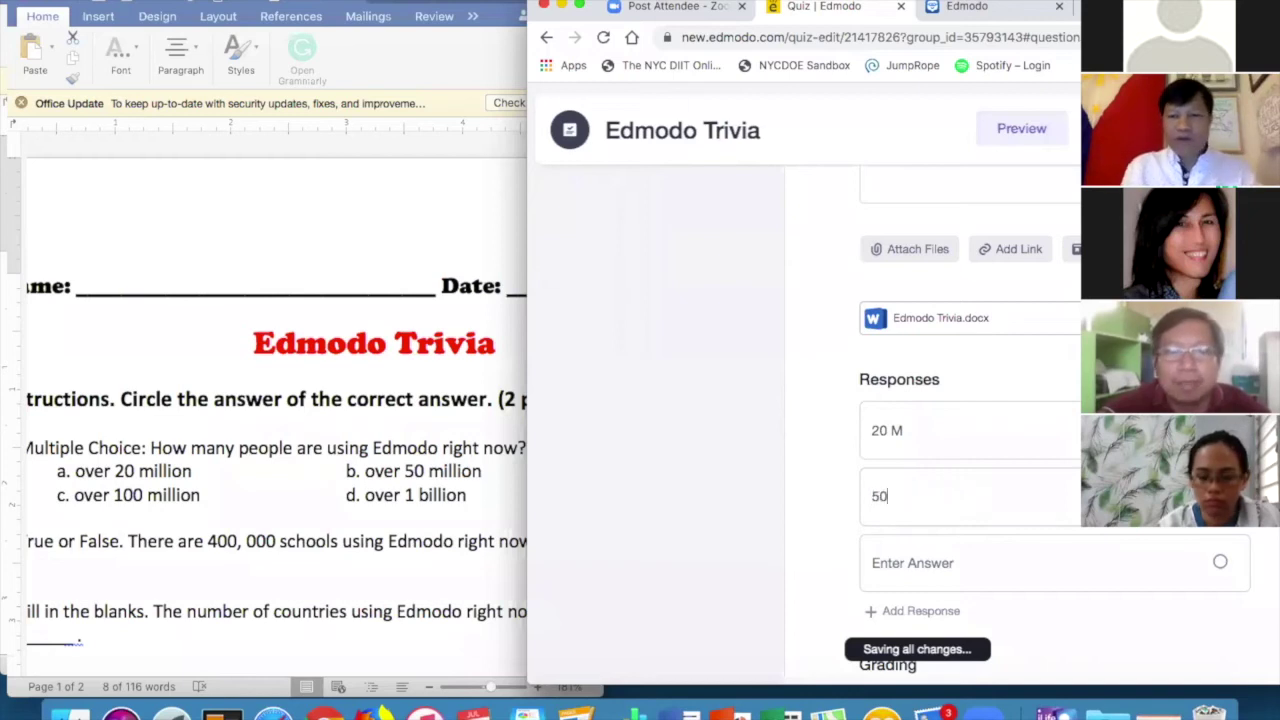
pyautogui.write(' M')
pyautogui.click(940, 563)
pyautogui.write('10')
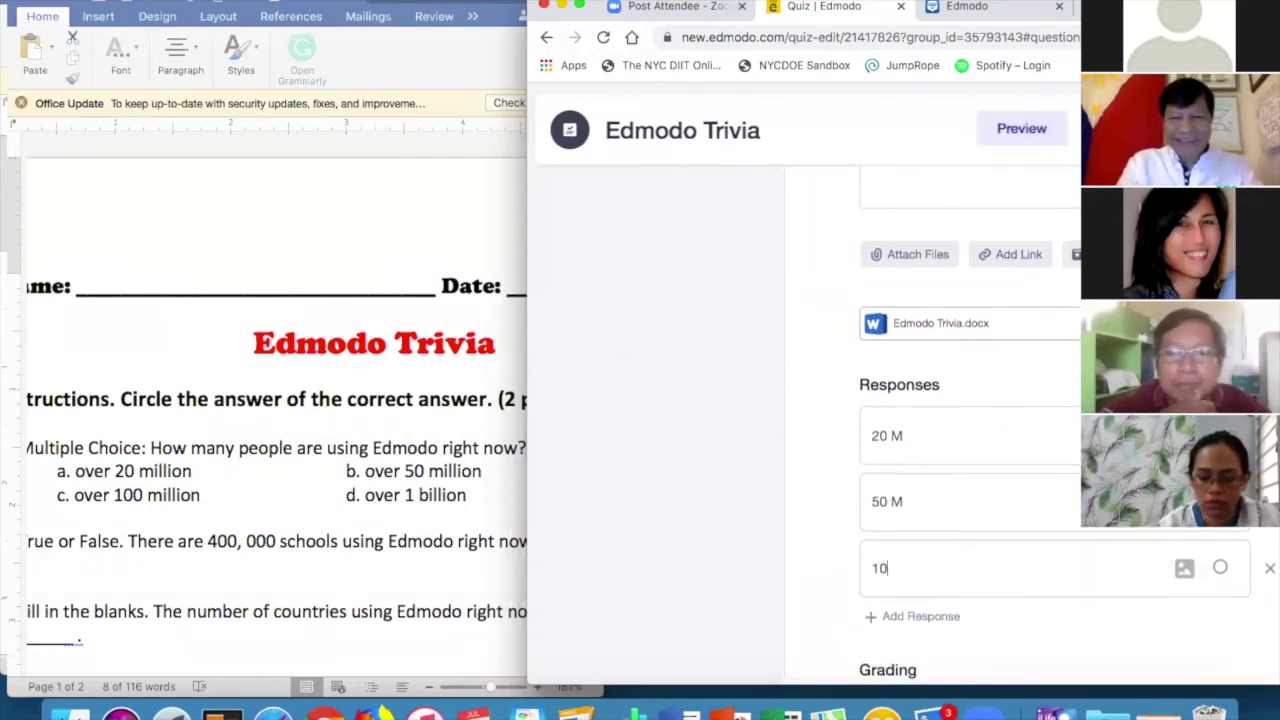
pyautogui.write('0 M')
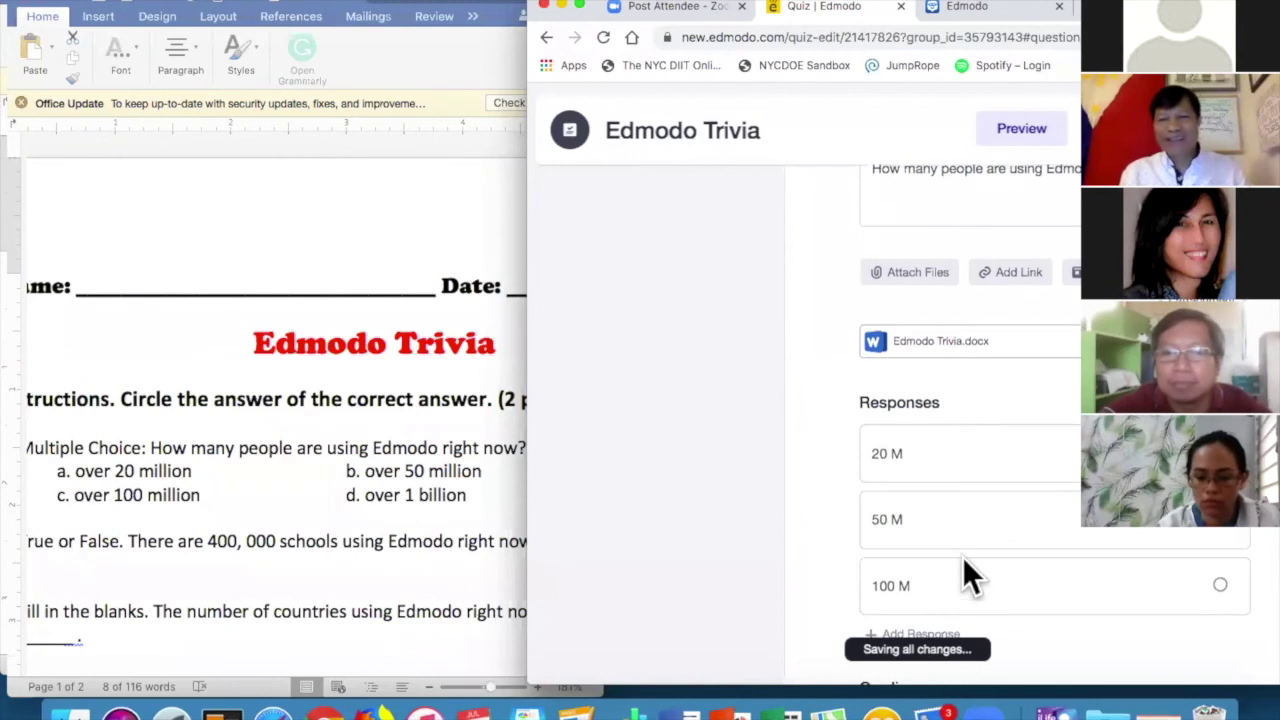
pyautogui.click(953, 489)
pyautogui.scroll(-3, 953, 489)
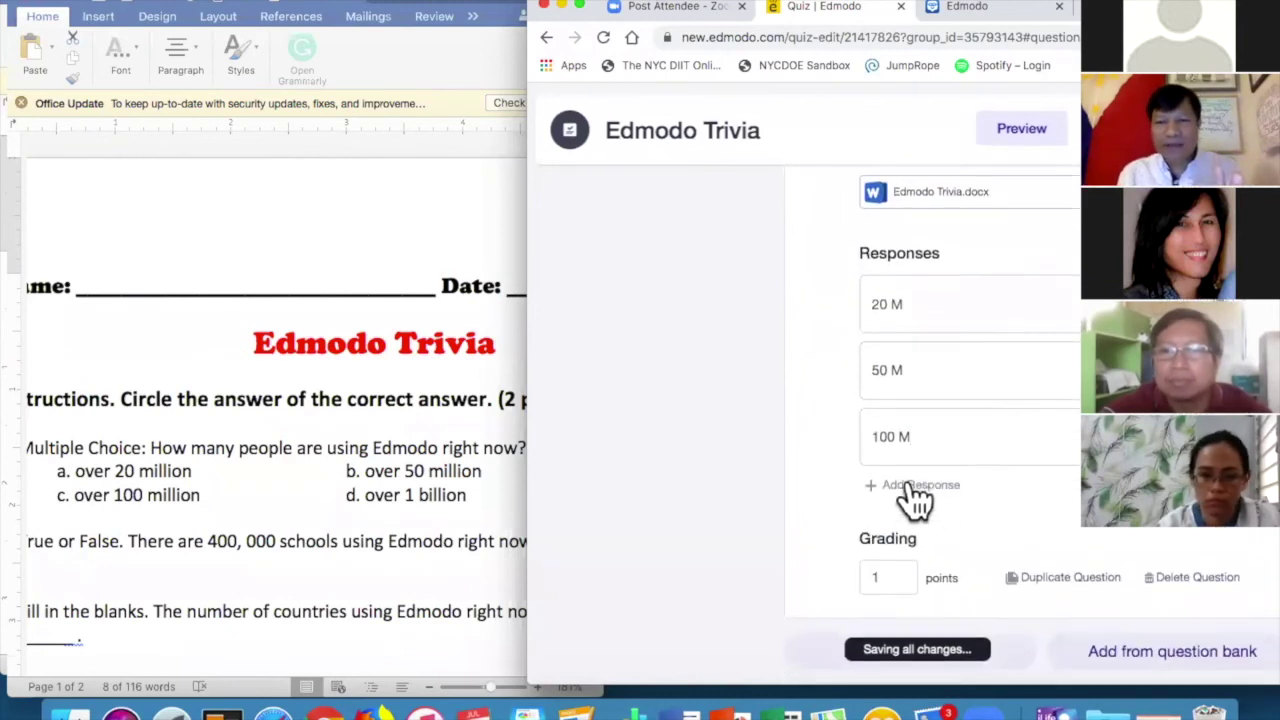
pyautogui.click(915, 485)
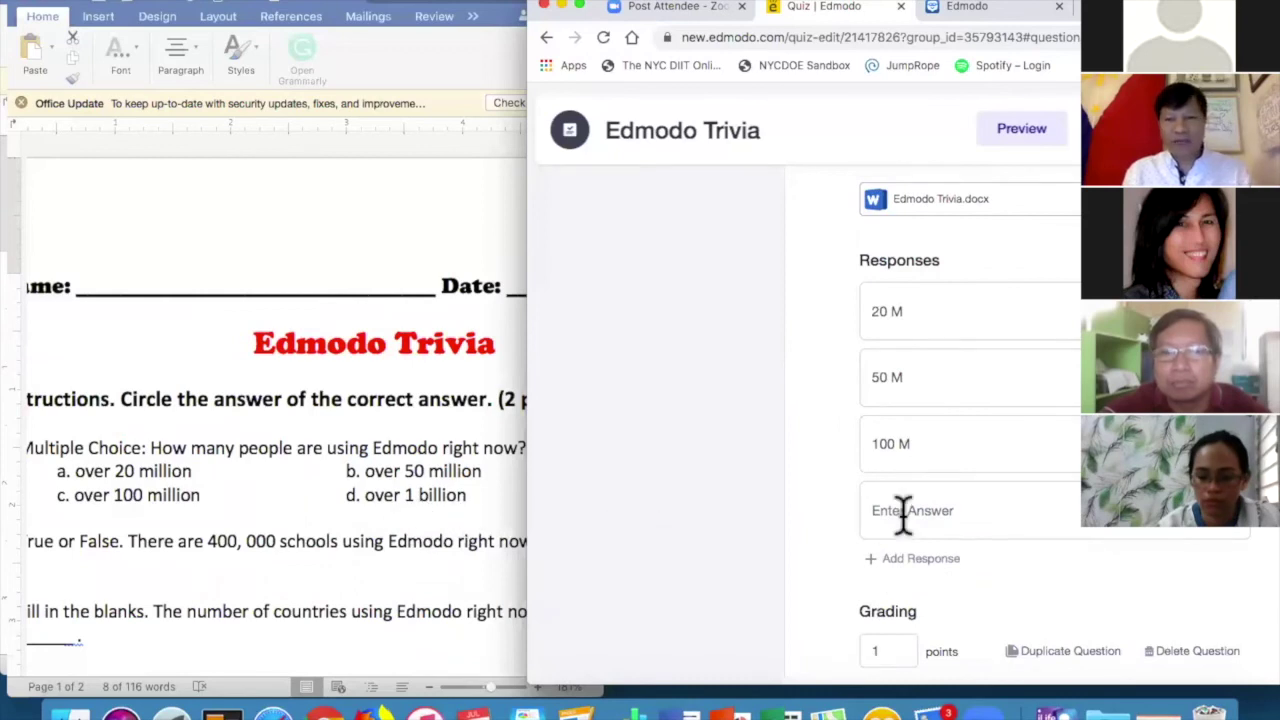
pyautogui.click(903, 513)
pyautogui.write('1 Bil')
pyautogui.press('BackSpace')
pyautogui.press('BackSpace')
# Change question 1's grading from 1 to 2 points.
pyautogui.scroll(-3, 986, 470)
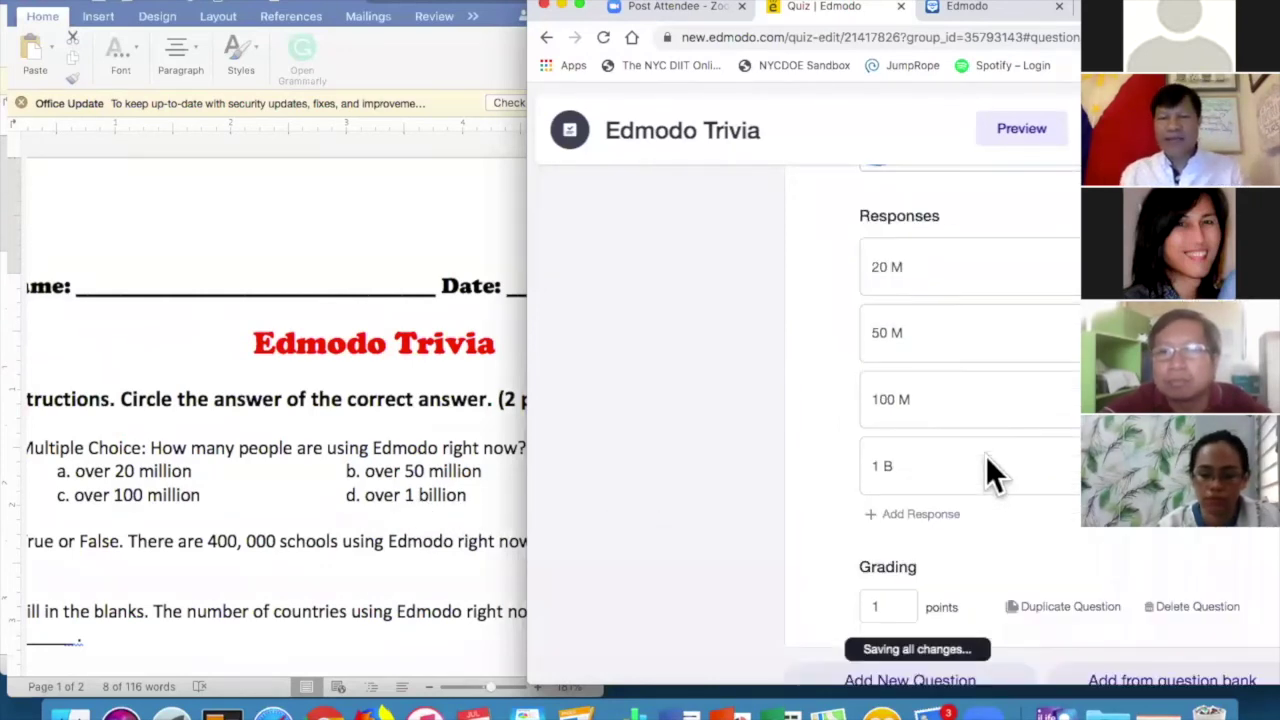
pyautogui.click(896, 603)
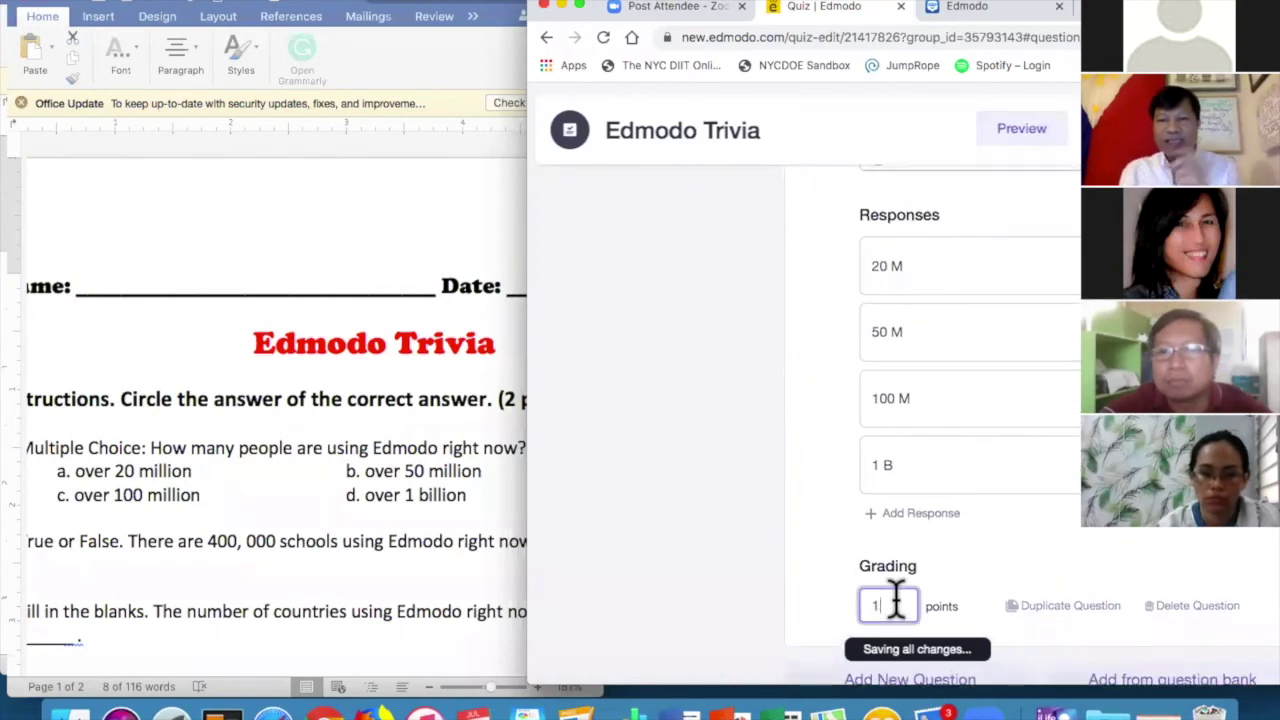
pyautogui.press('BackSpace')
pyautogui.write('2')
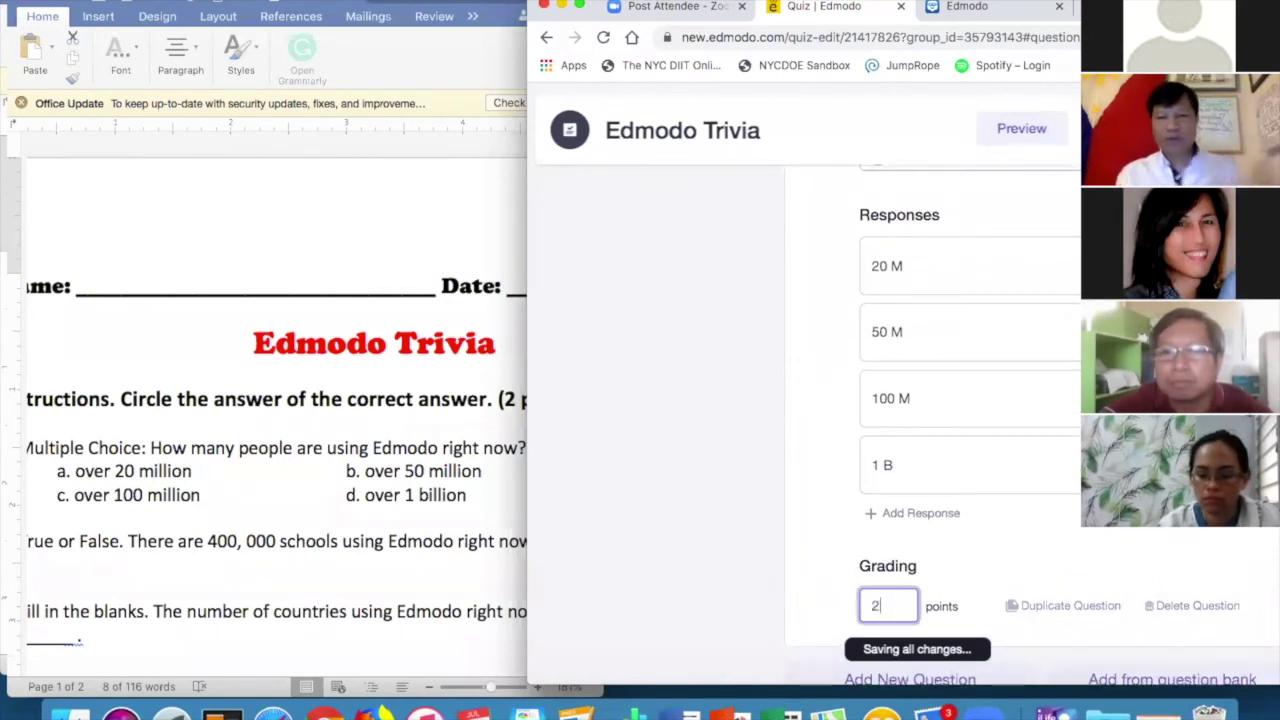
pyautogui.scroll(-1, 801, 509)
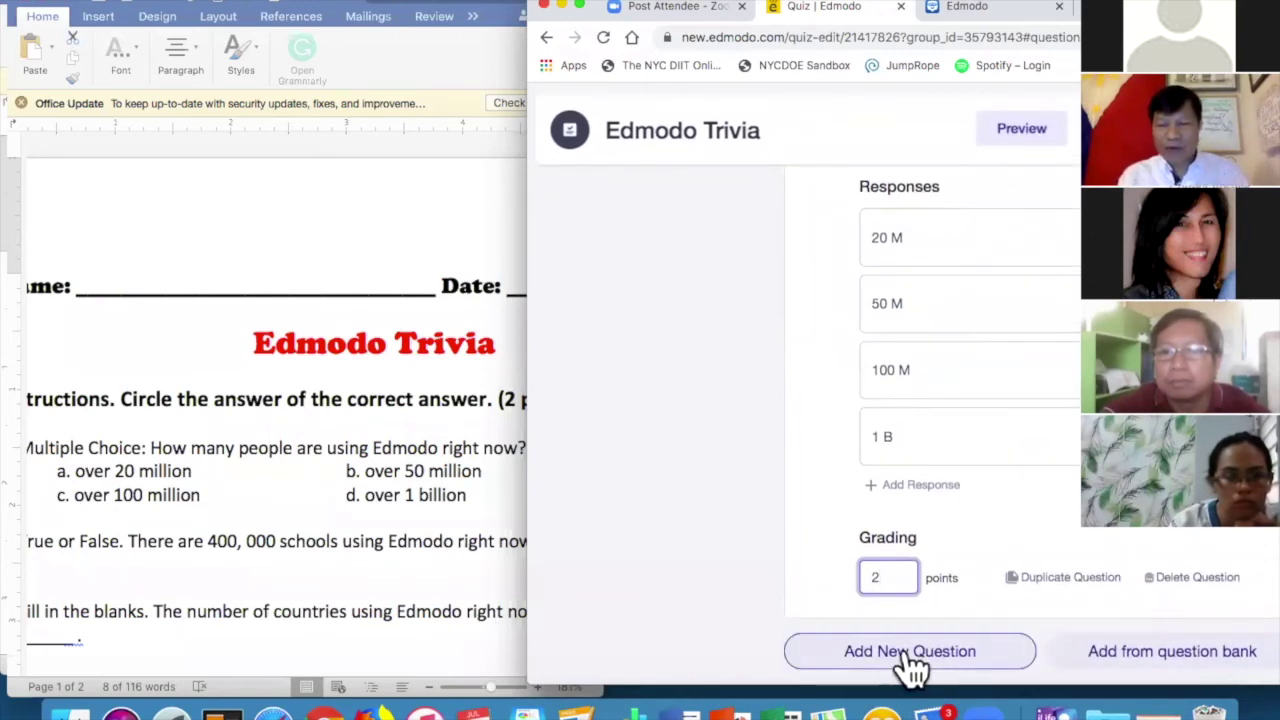
# Duplicate question 1 and change the copy's type to True/False.
pyautogui.click(1055, 585)
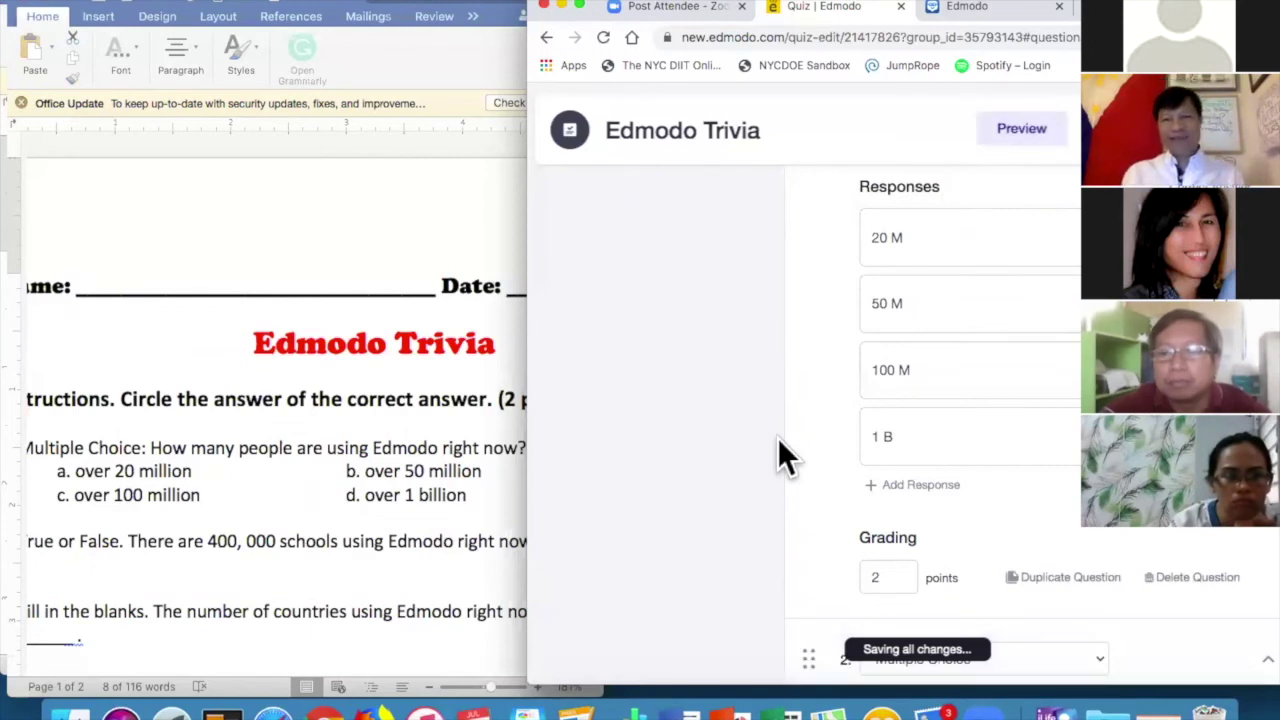
pyautogui.scroll(-5, 778, 445)
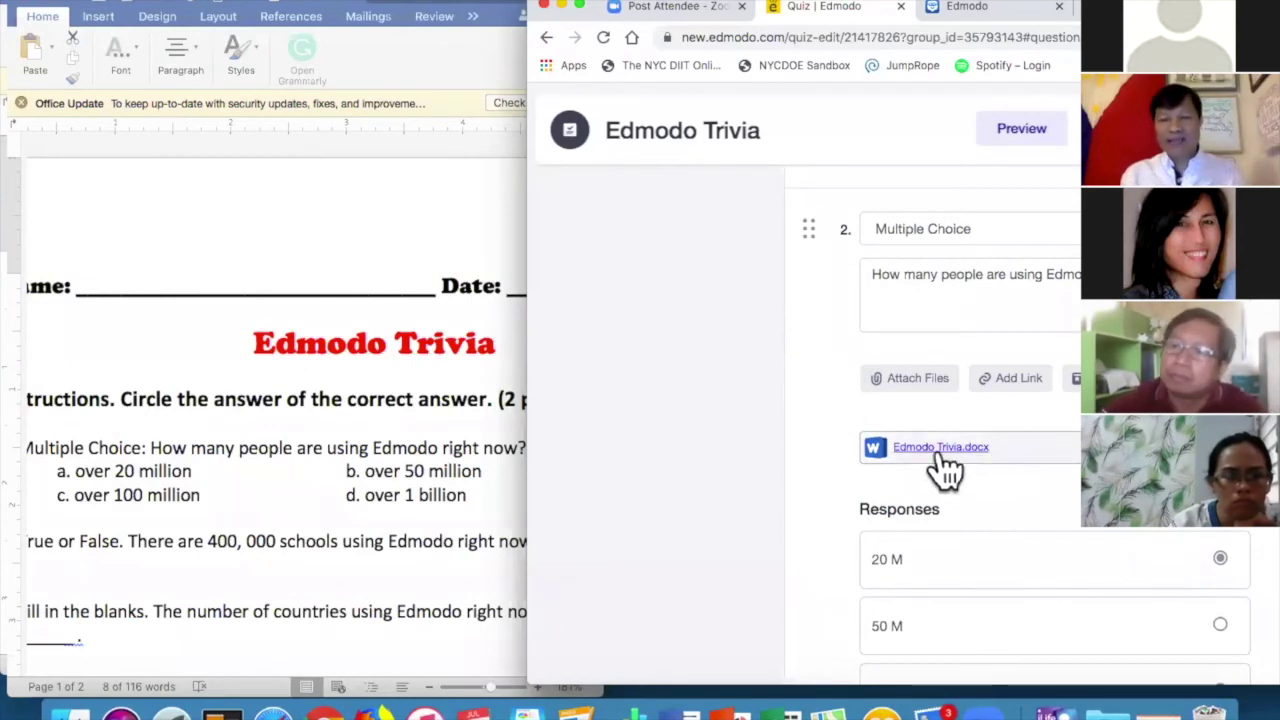
pyautogui.scroll(-3, 937, 610)
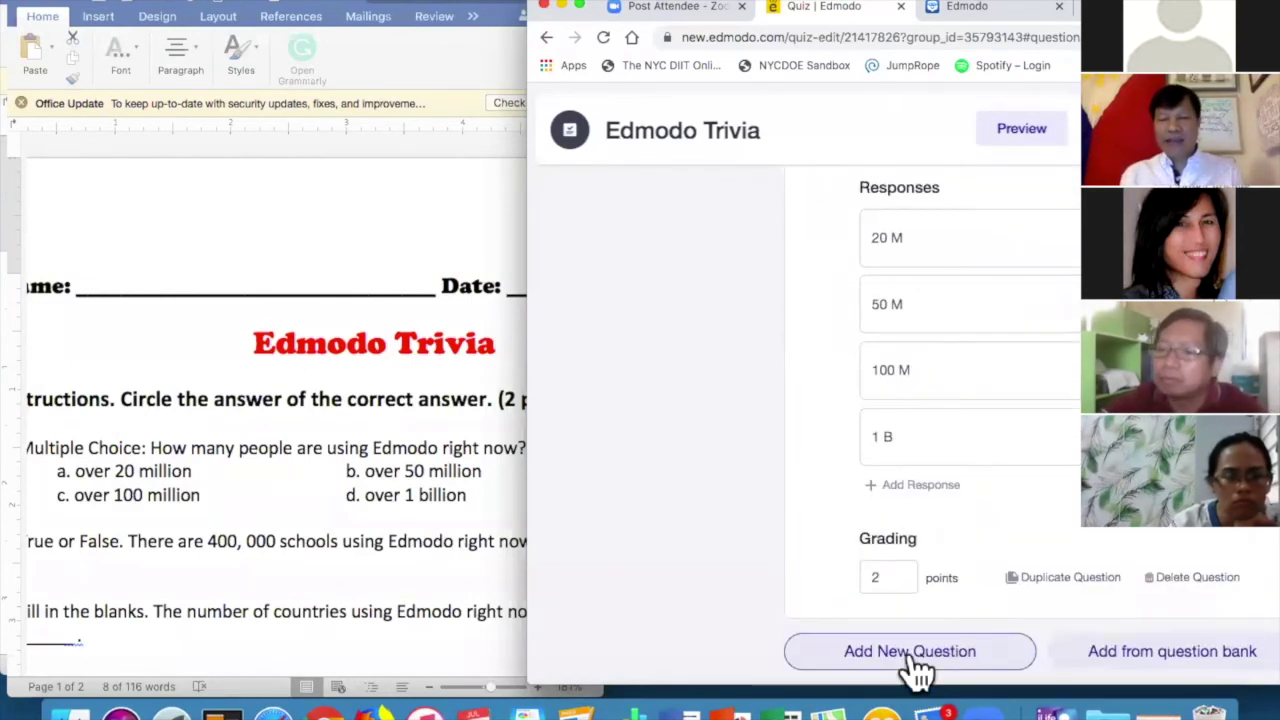
pyautogui.scroll(5, 952, 418)
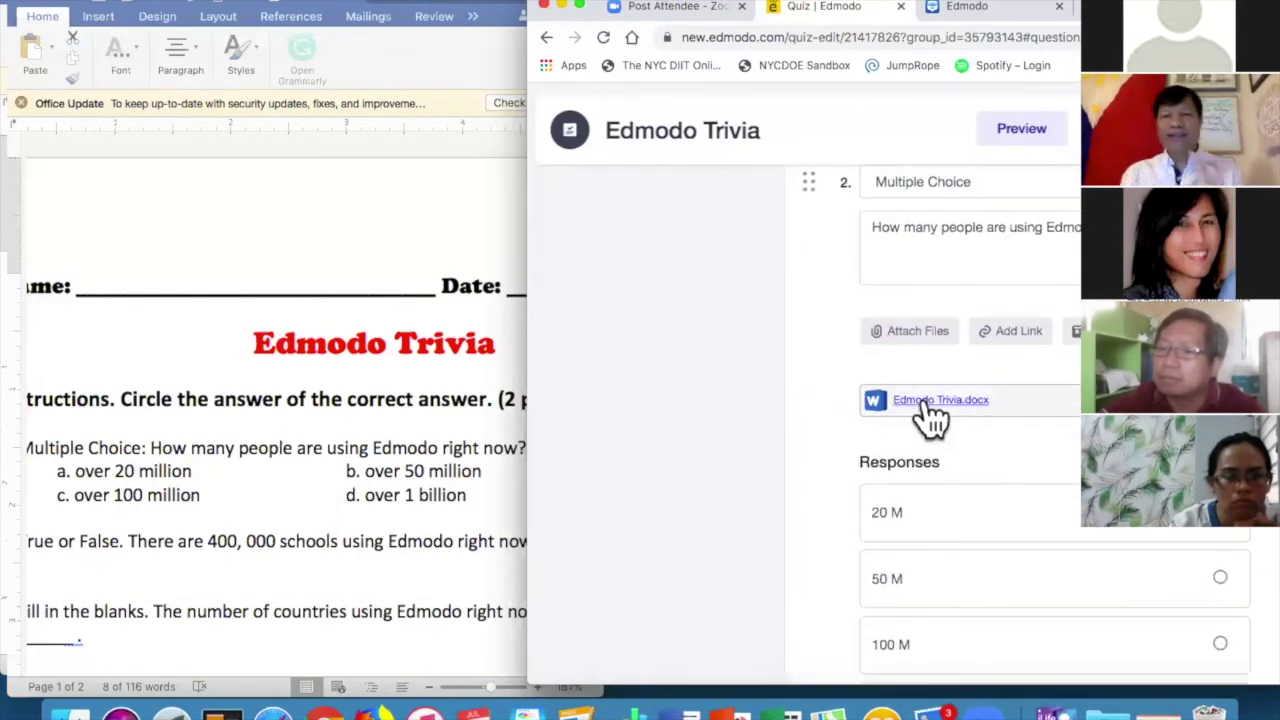
pyautogui.scroll(2, 930, 415)
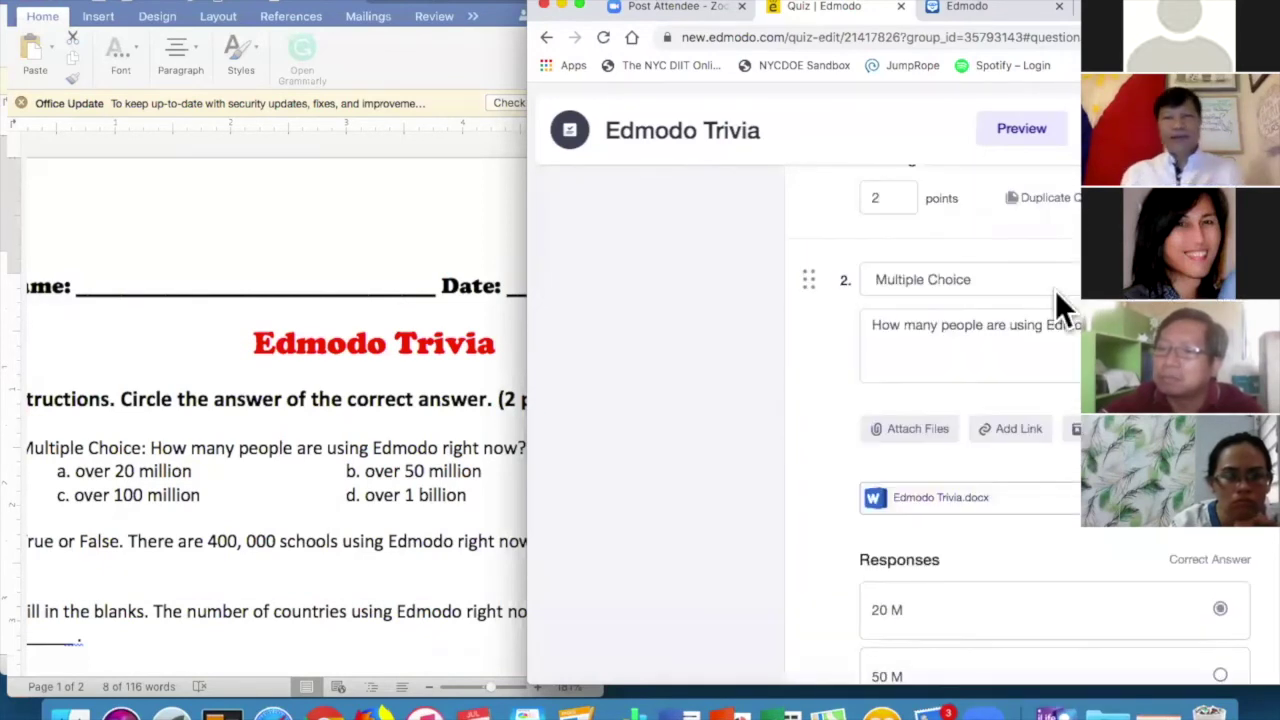
pyautogui.scroll(-2, 369, 482)
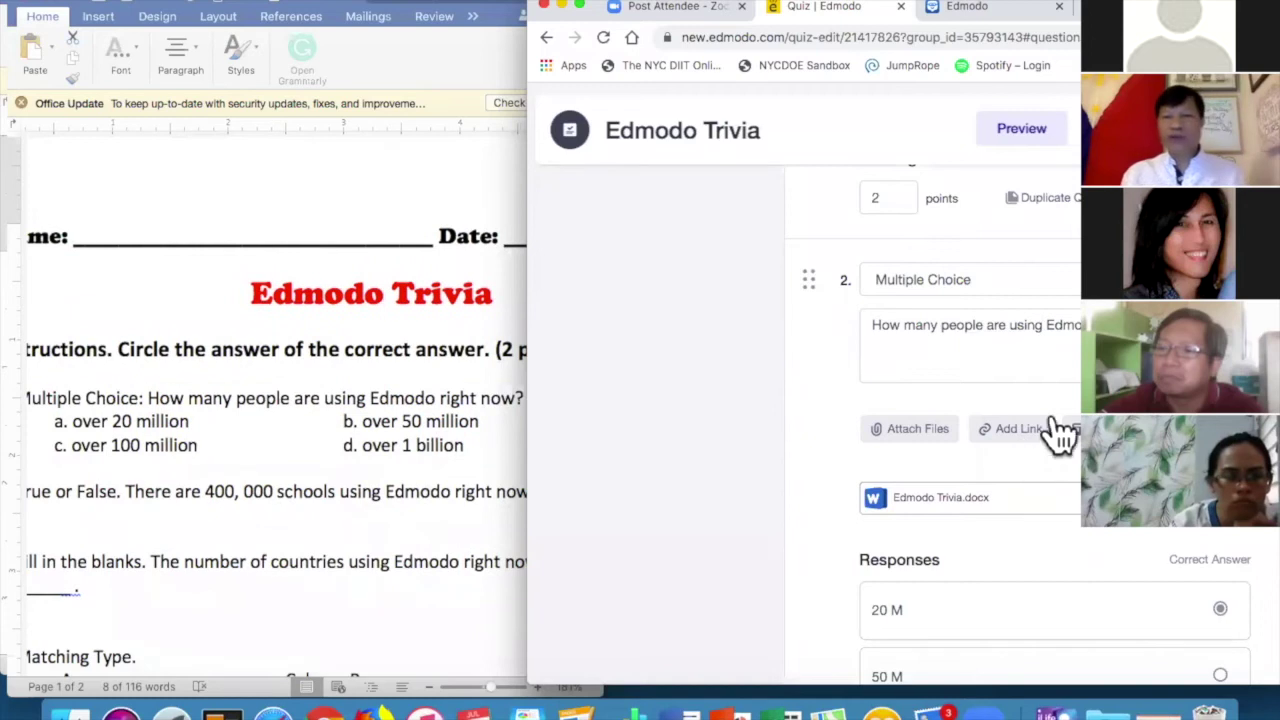
pyautogui.moveTo(148, 398); pyautogui.dragTo(523, 398)
pyautogui.click(923, 279)
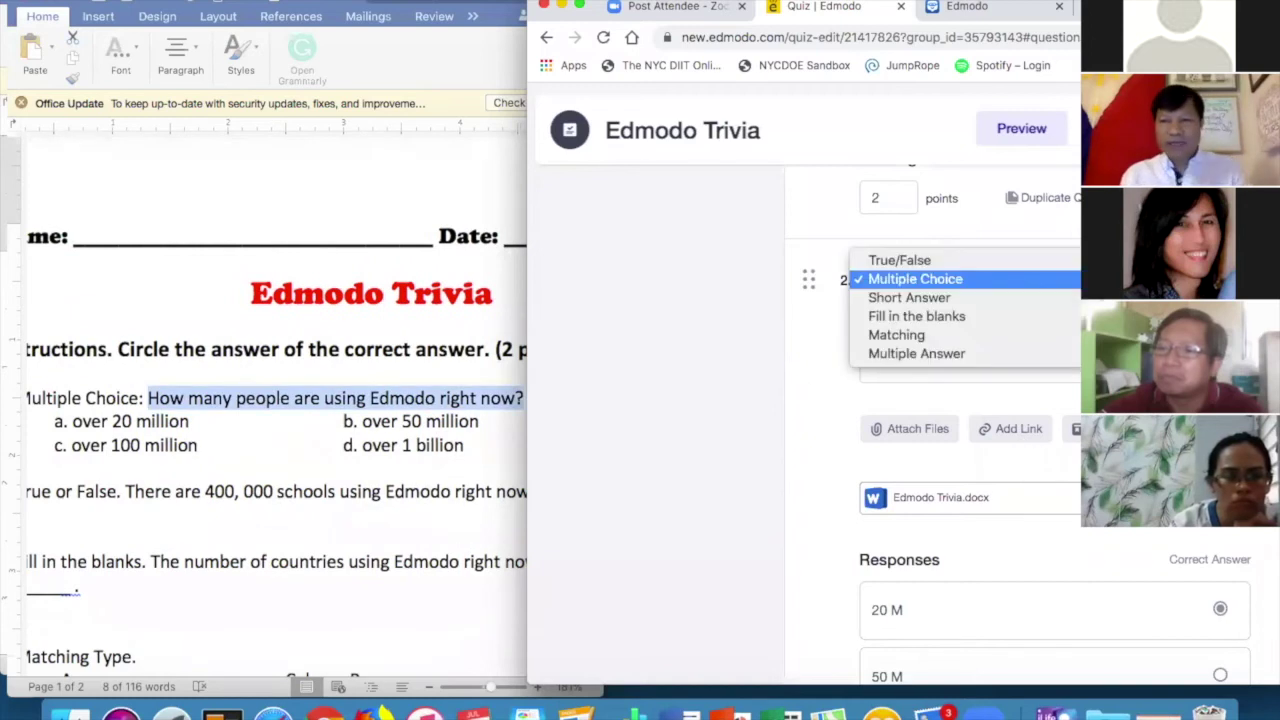
pyautogui.click(1009, 260)
# Replace question 2's text with 'There are 400, 000 schools using'.
pyautogui.click(960, 345)
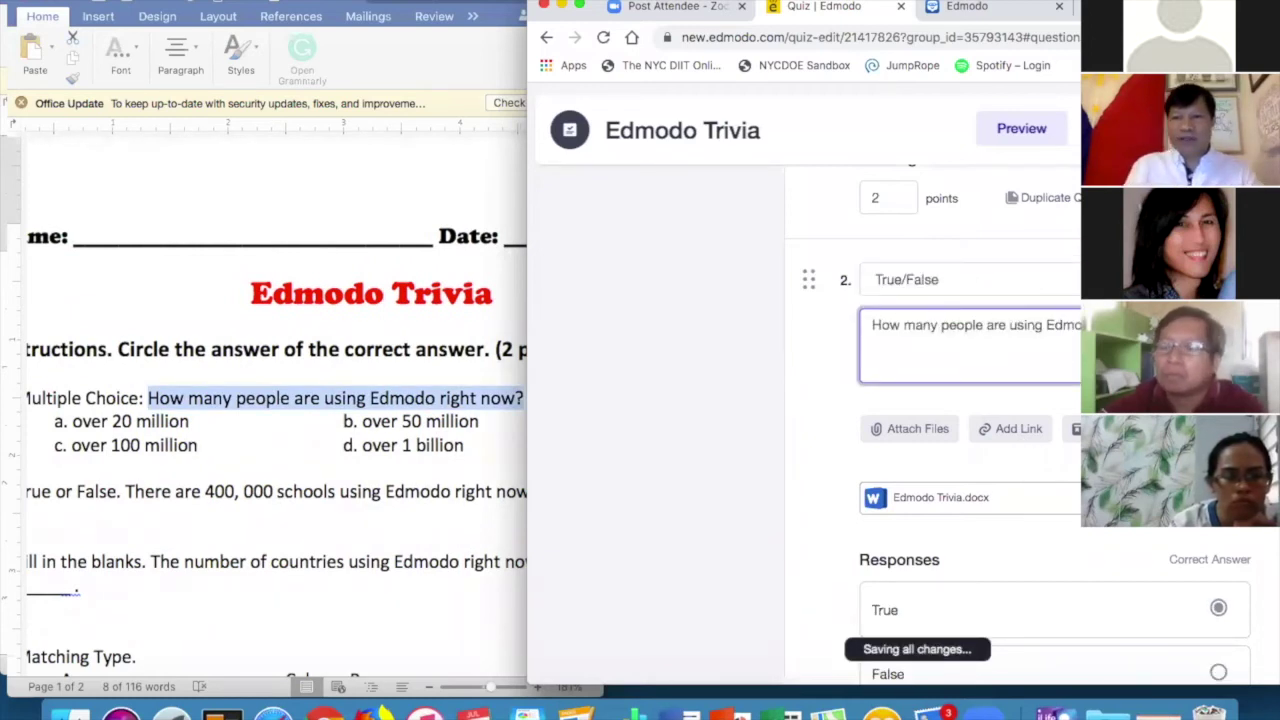
pyautogui.hotkey('ctrl', 'a')
pyautogui.write('There are ')
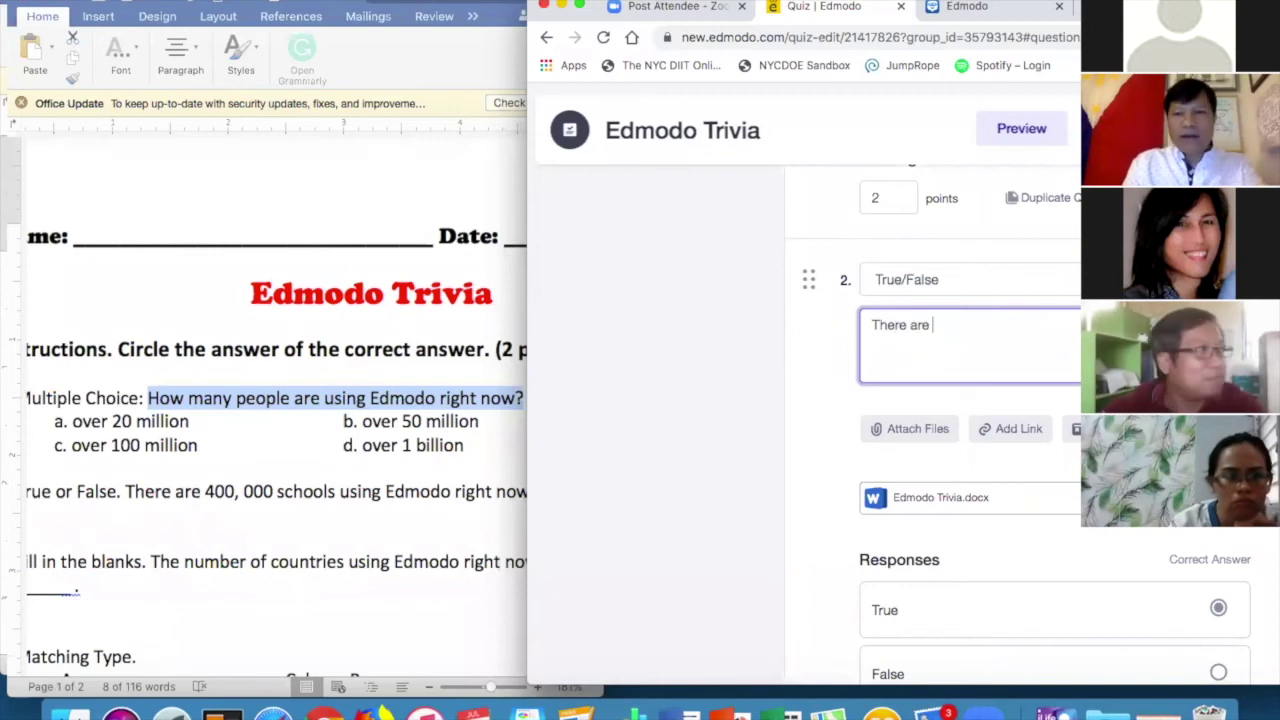
pyautogui.write('400, 000 schools using')
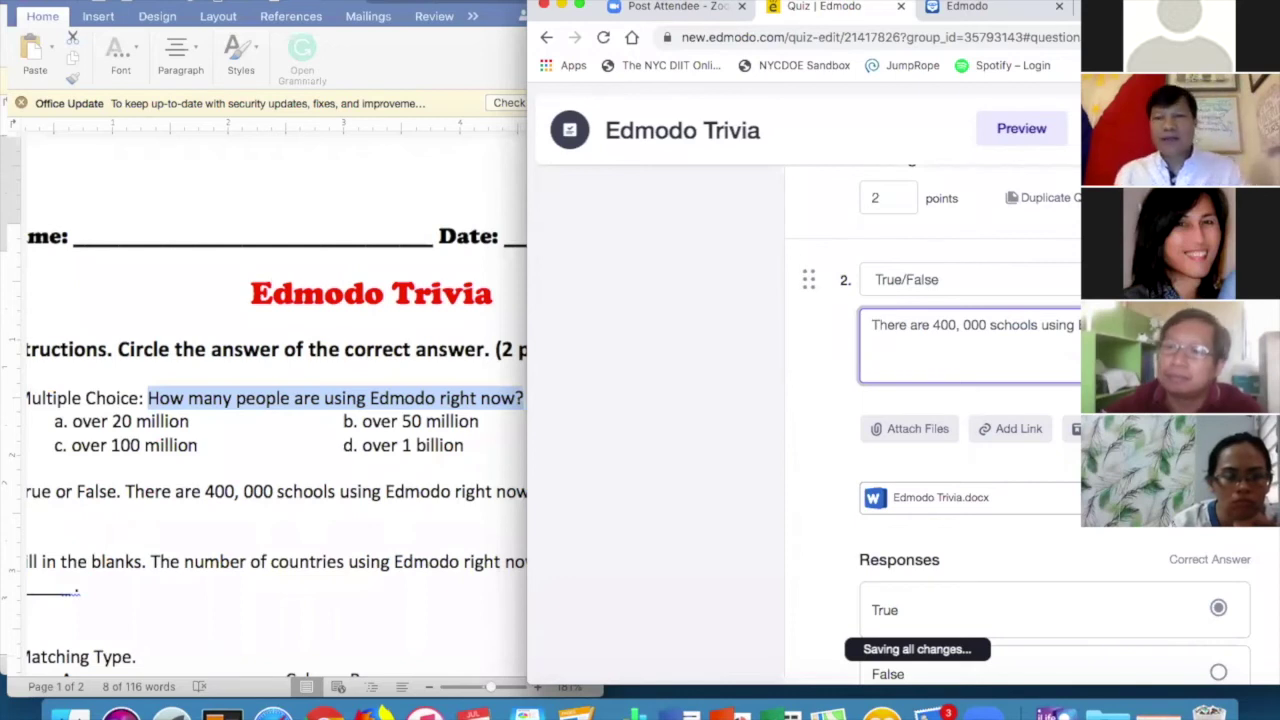
pyautogui.scroll(-2, 1078, 457)
pyautogui.scroll(5, 1078, 457)
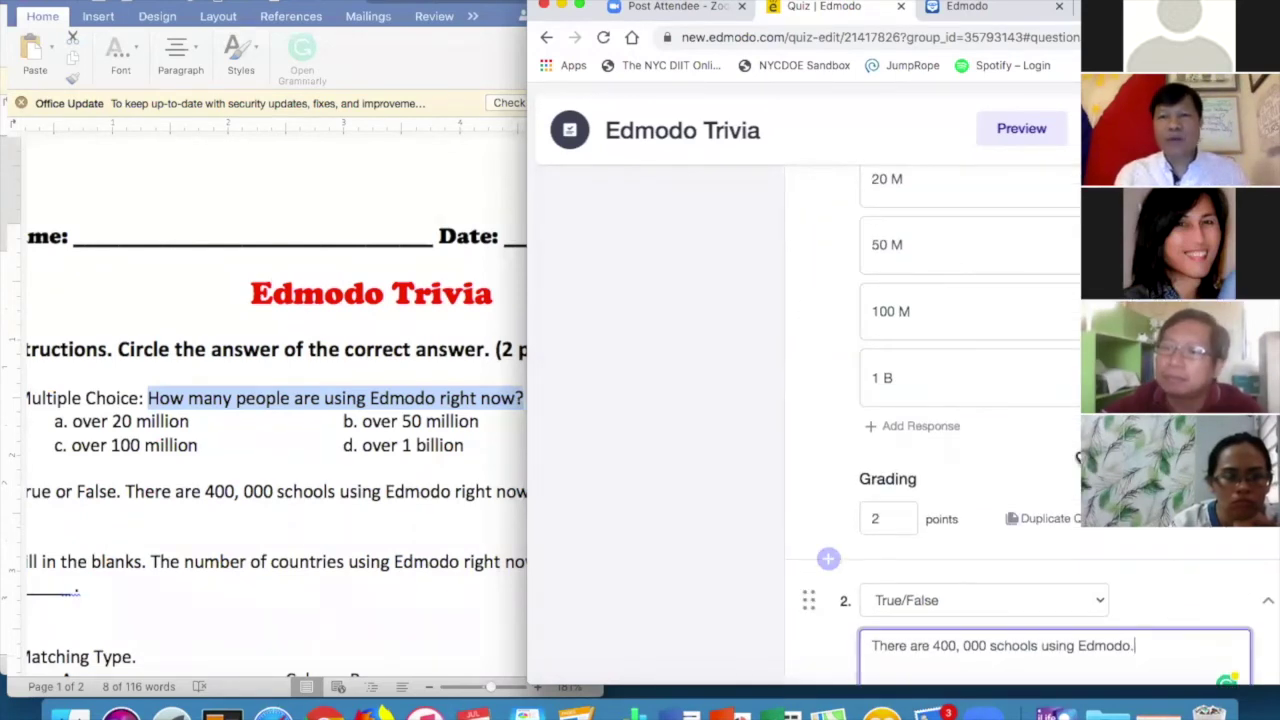
pyautogui.scroll(3, 1009, 300)
pyautogui.scroll(-2, 1009, 300)
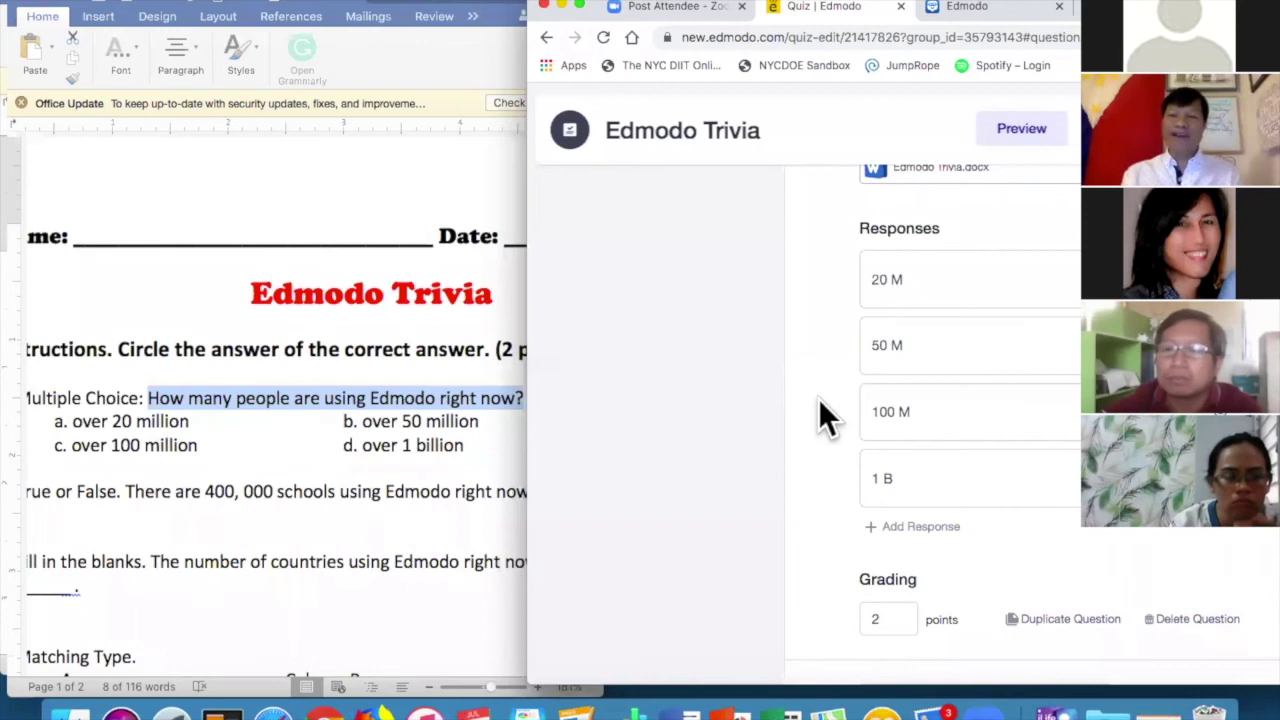
pyautogui.scroll(-5, 818, 398)
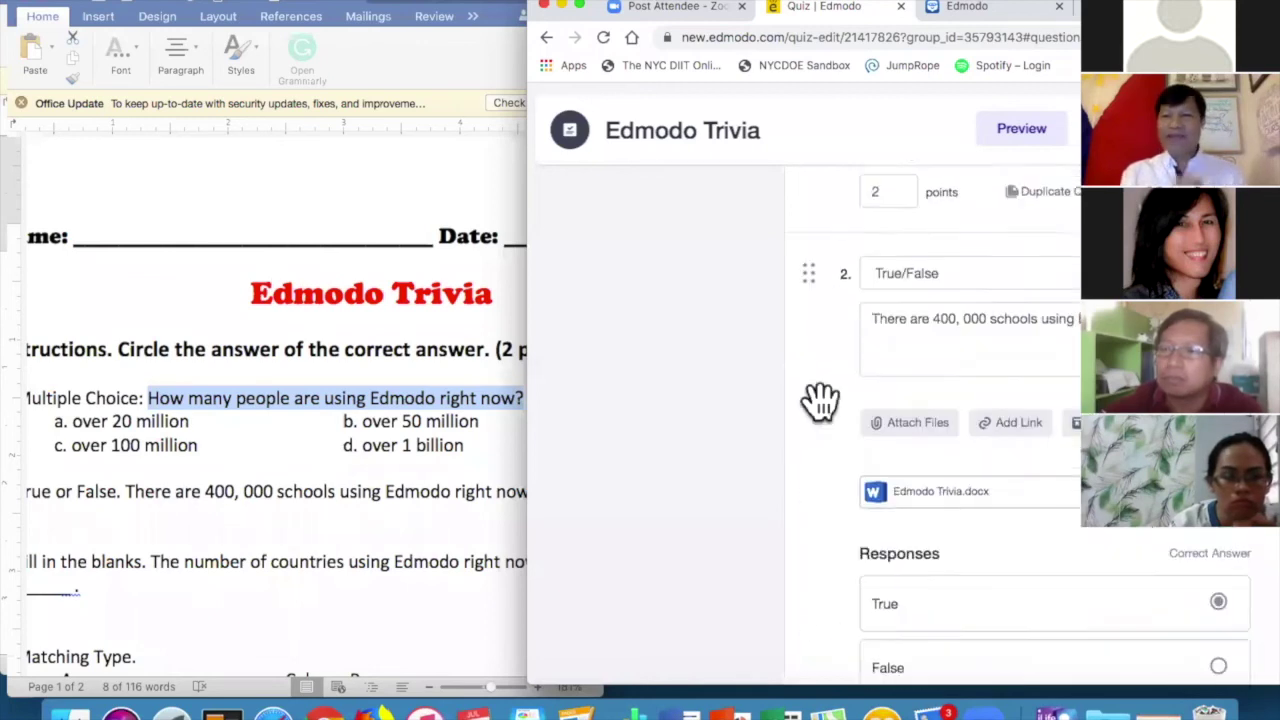
pyautogui.scroll(-2, 818, 398)
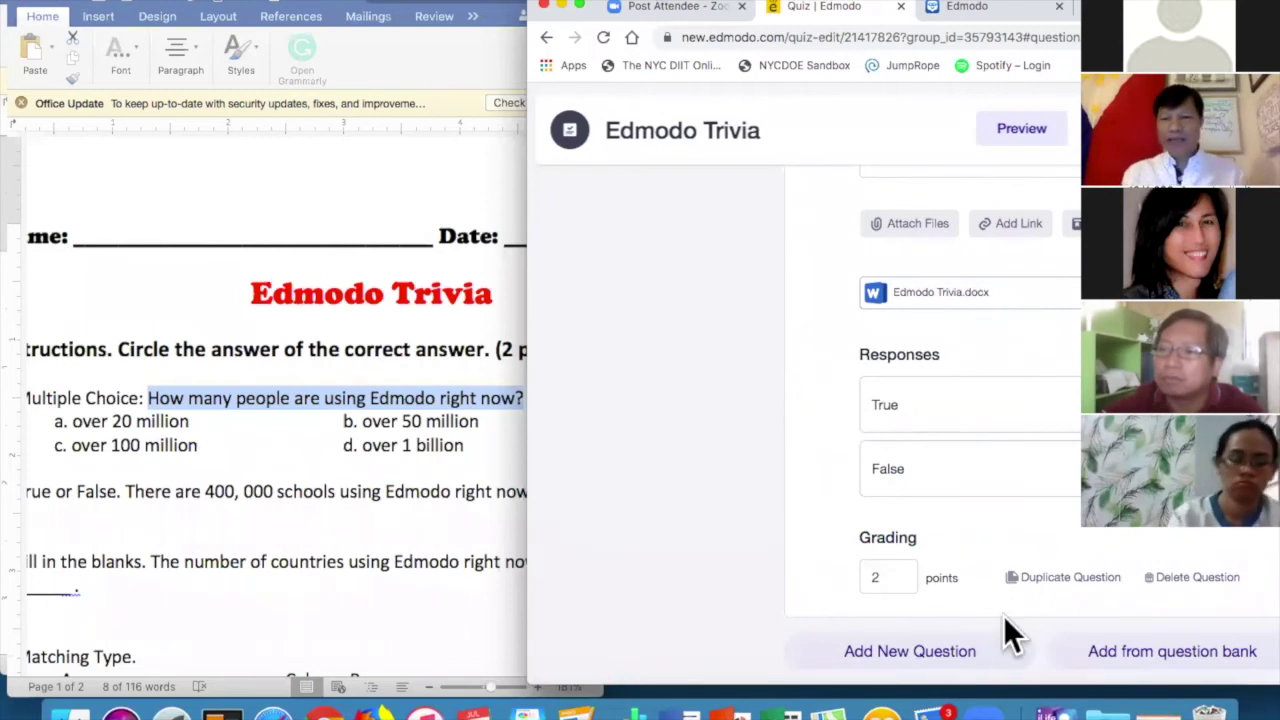
# Duplicate the True/False question and reword the copy to 'The number of countries…'.
pyautogui.click(1062, 580)
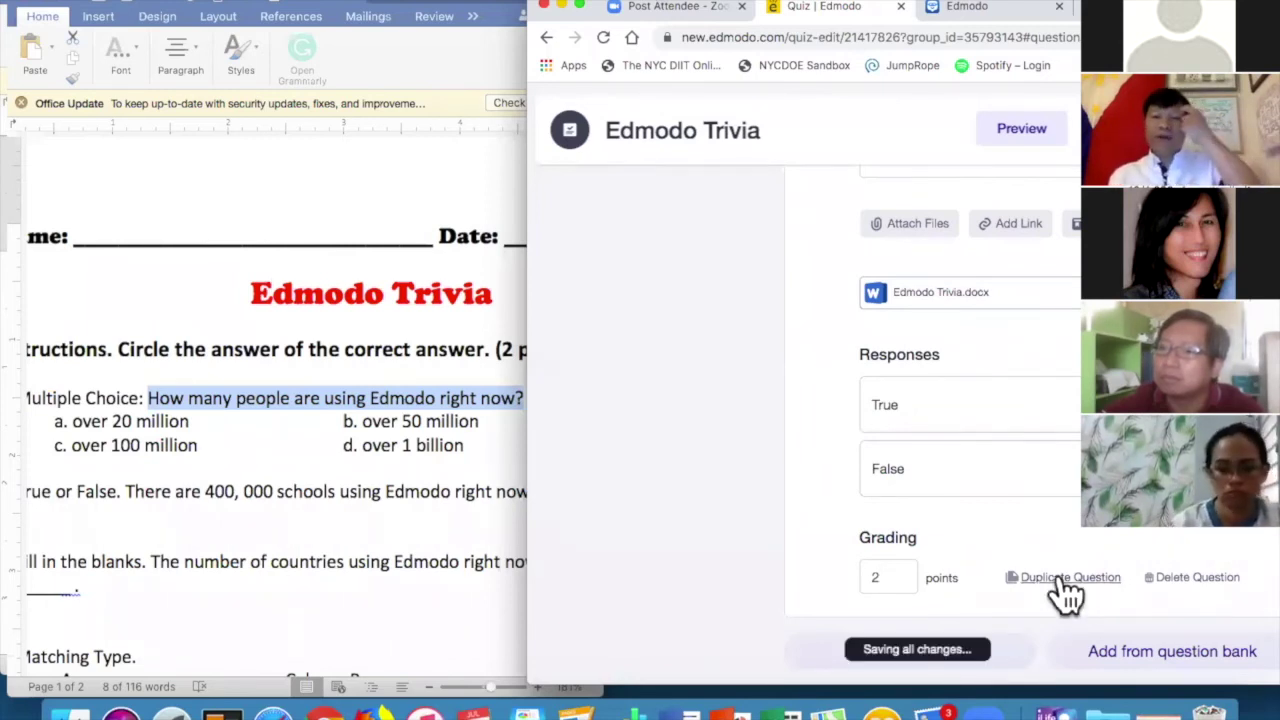
pyautogui.scroll(-5, 434, 498)
pyautogui.hscroll(-3, 434, 498)
pyautogui.hscroll(2, 434, 498)
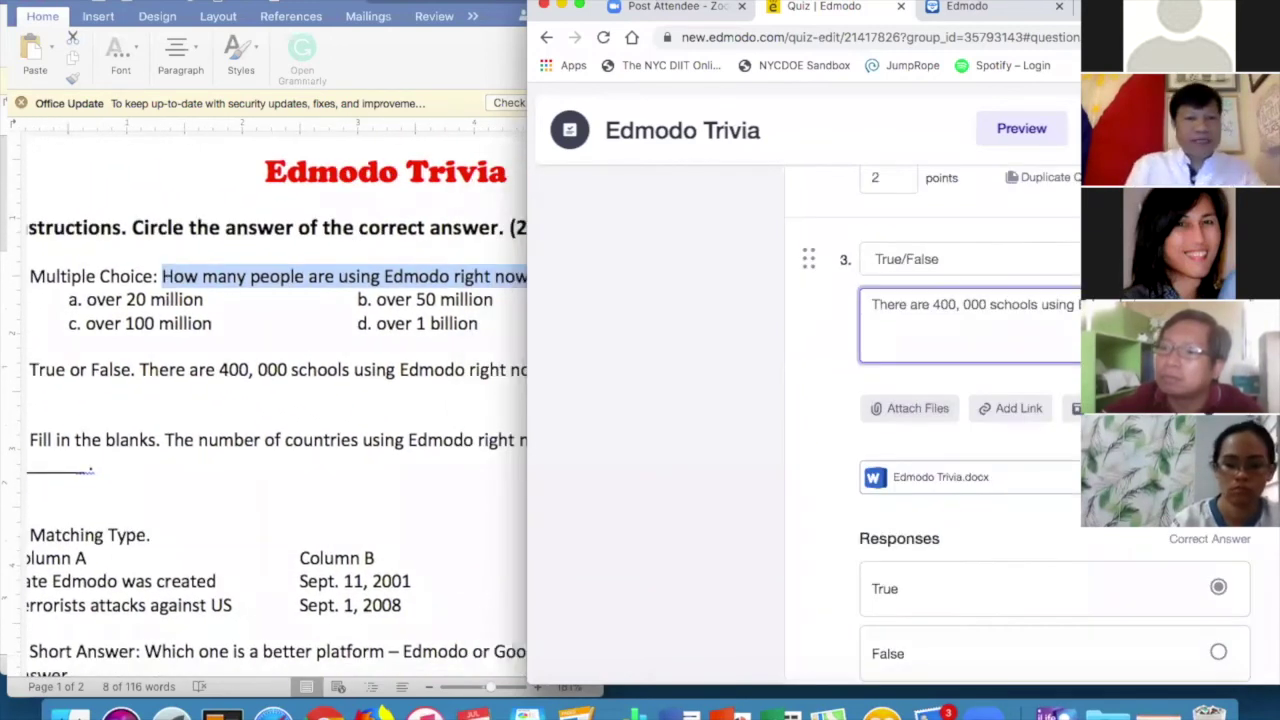
pyautogui.press('super+a')
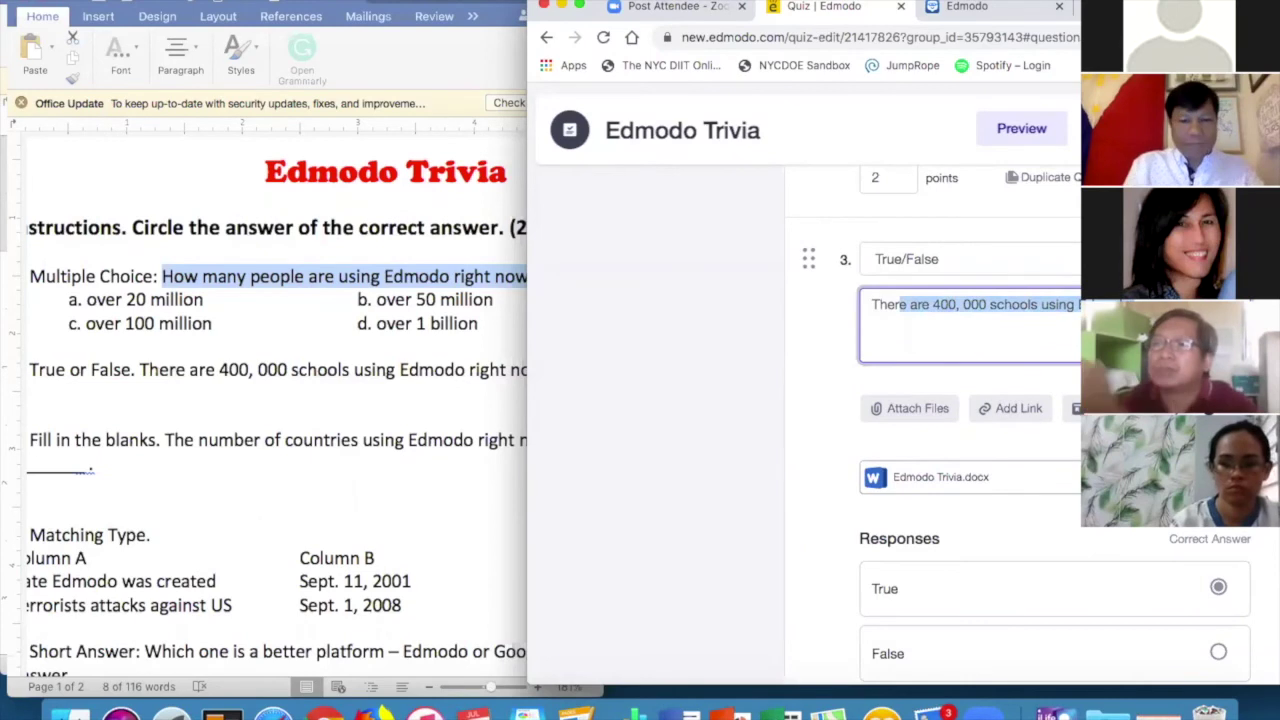
pyautogui.write('The number of countries using Ed')
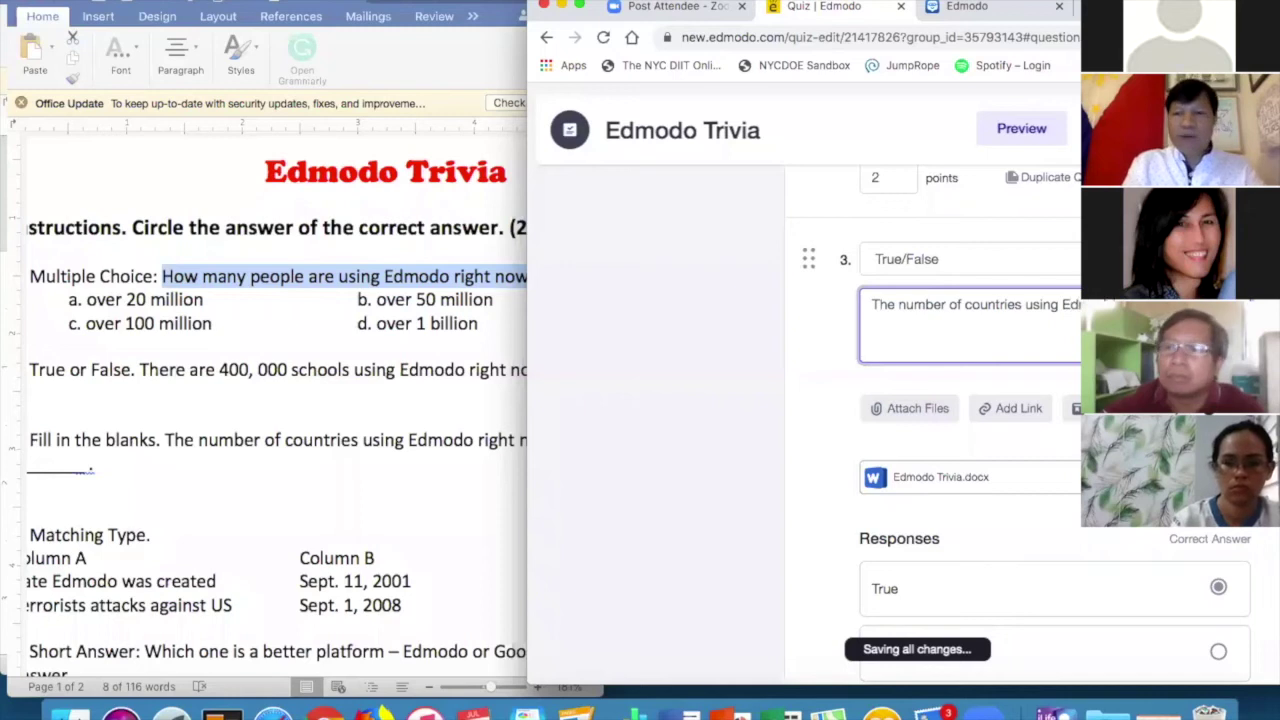
pyautogui.click(500, 441)
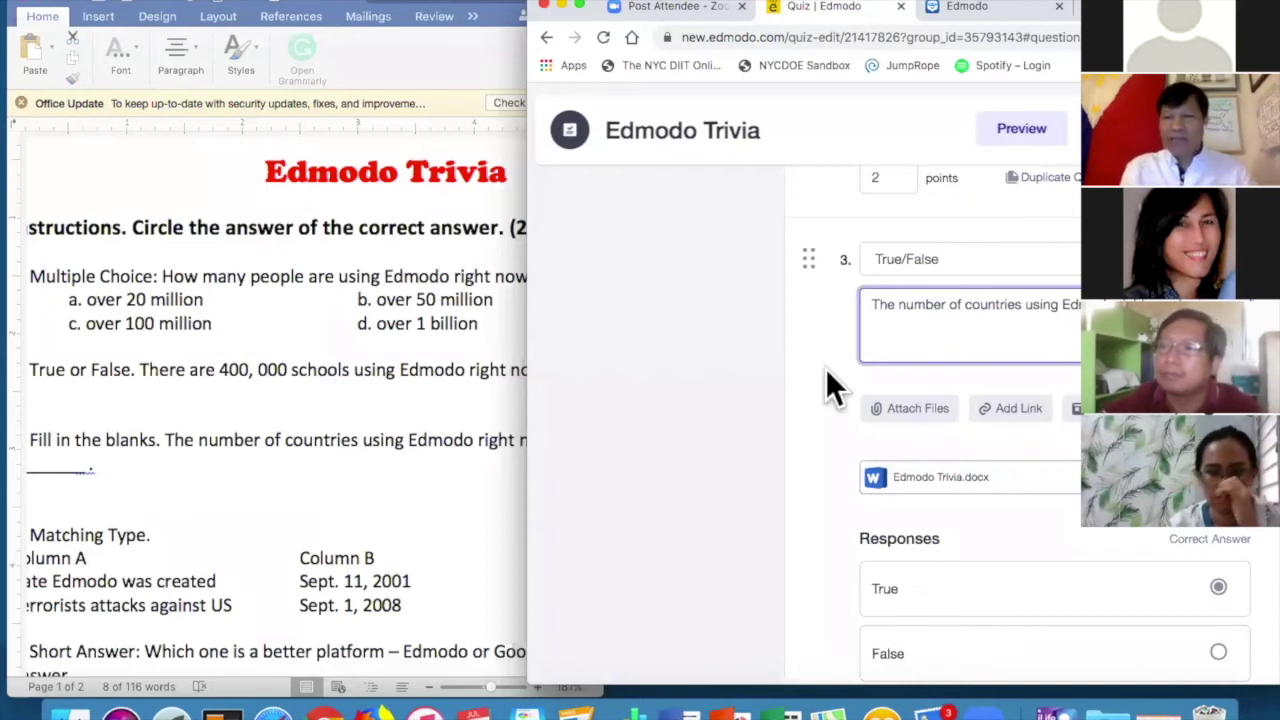
pyautogui.scroll(-3, 827, 380)
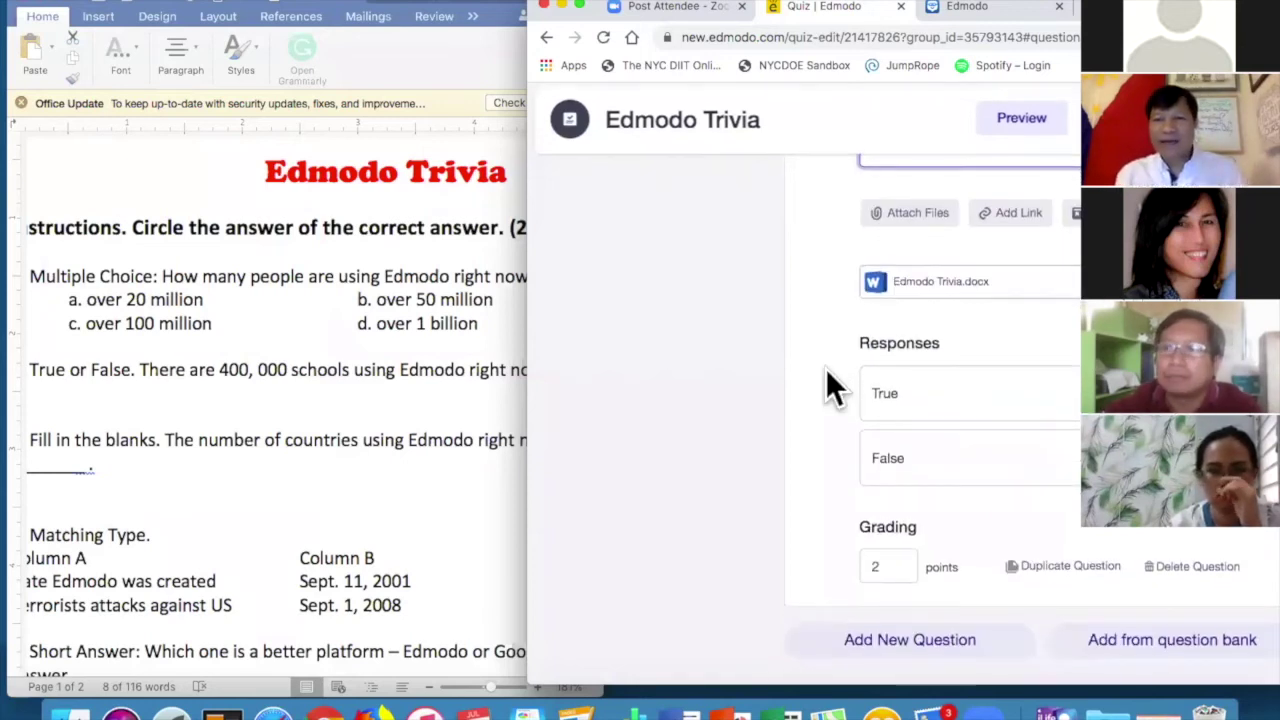
pyautogui.scroll(4, 1057, 314)
# Make question 3 Fill in the Blanks with 190 as the correct answer.
pyautogui.click(950, 290)
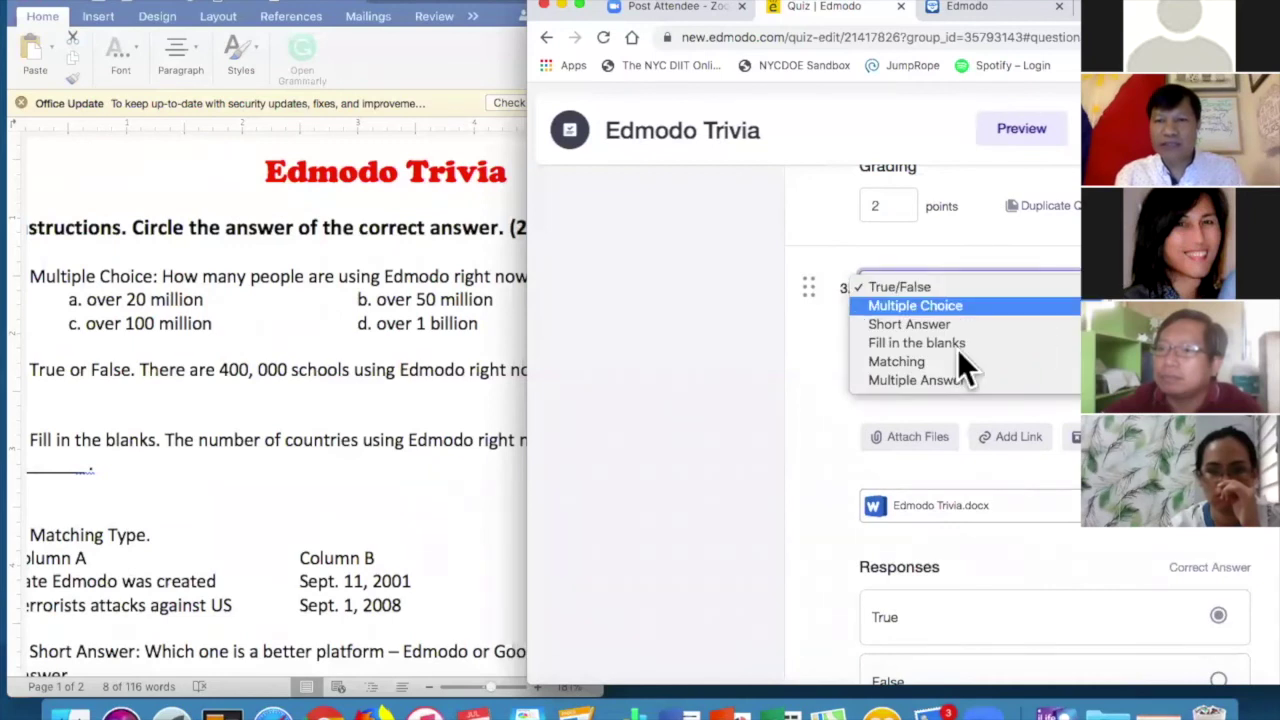
pyautogui.click(952, 345)
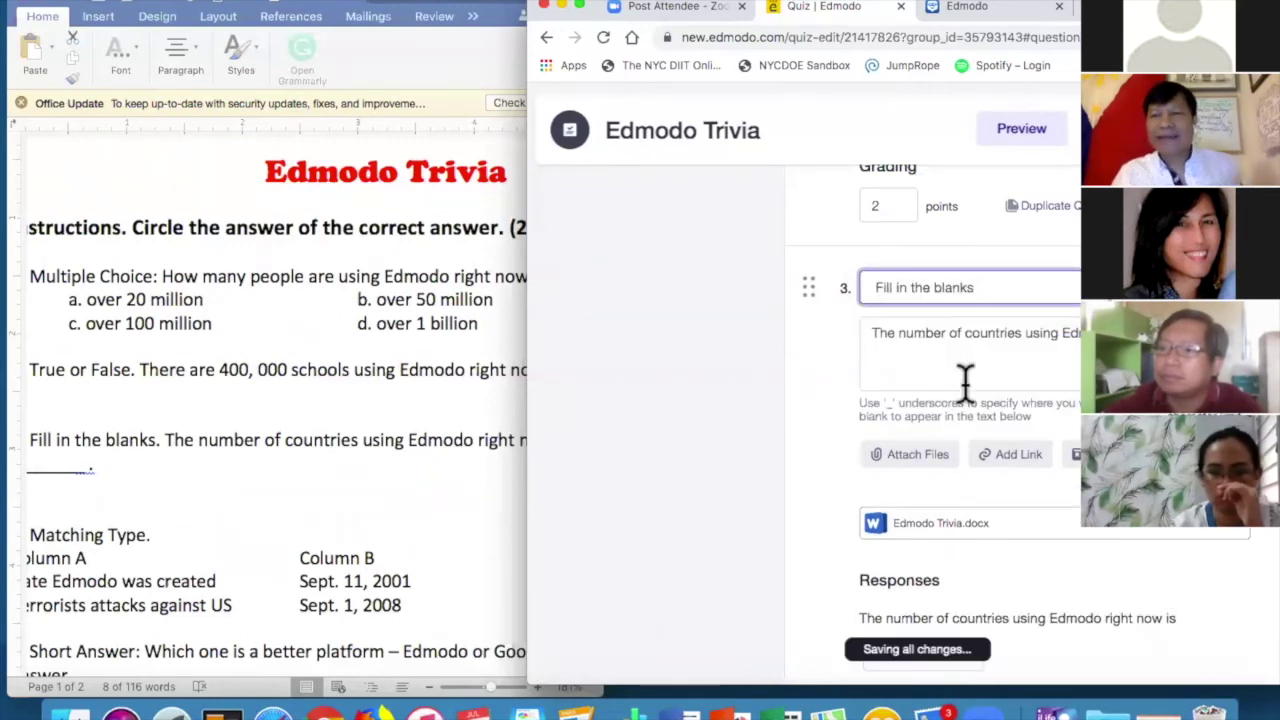
pyautogui.scroll(-2, 990, 385)
pyautogui.scroll(-1, 989, 386)
pyautogui.scroll(-1, 338, 450)
pyautogui.scroll(-1, 975, 390)
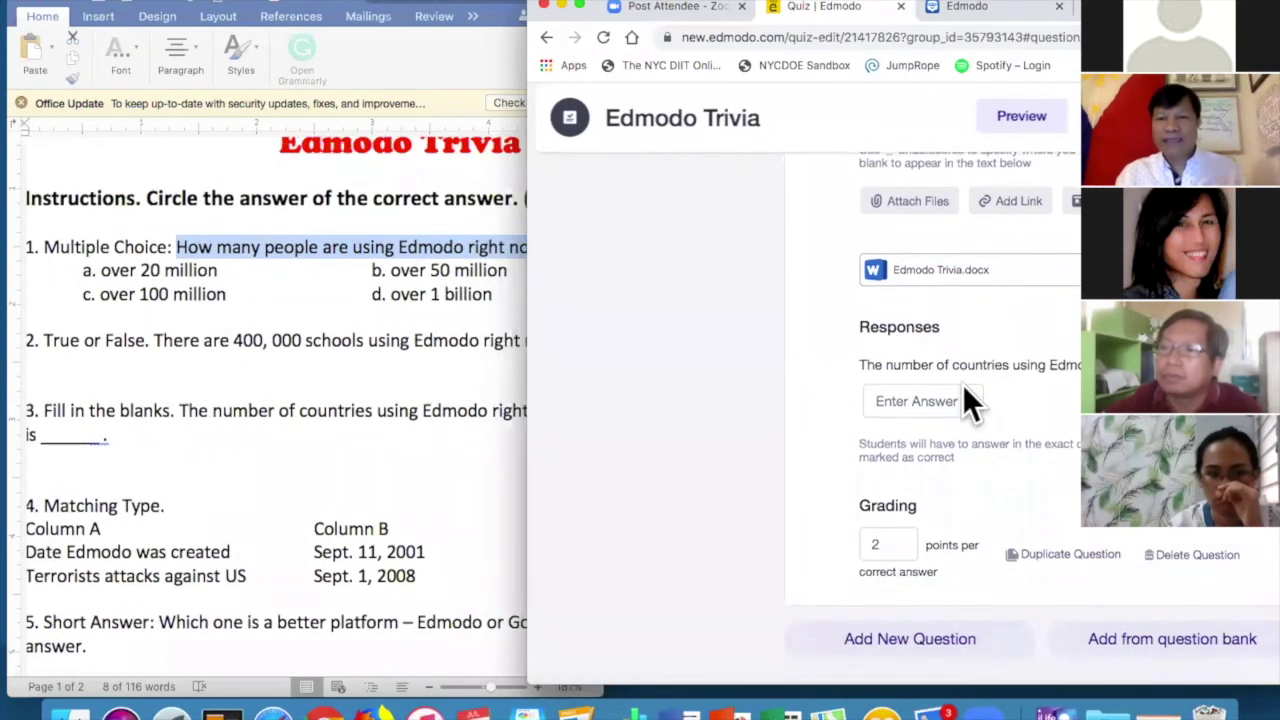
pyautogui.click(928, 413)
pyautogui.write('190')
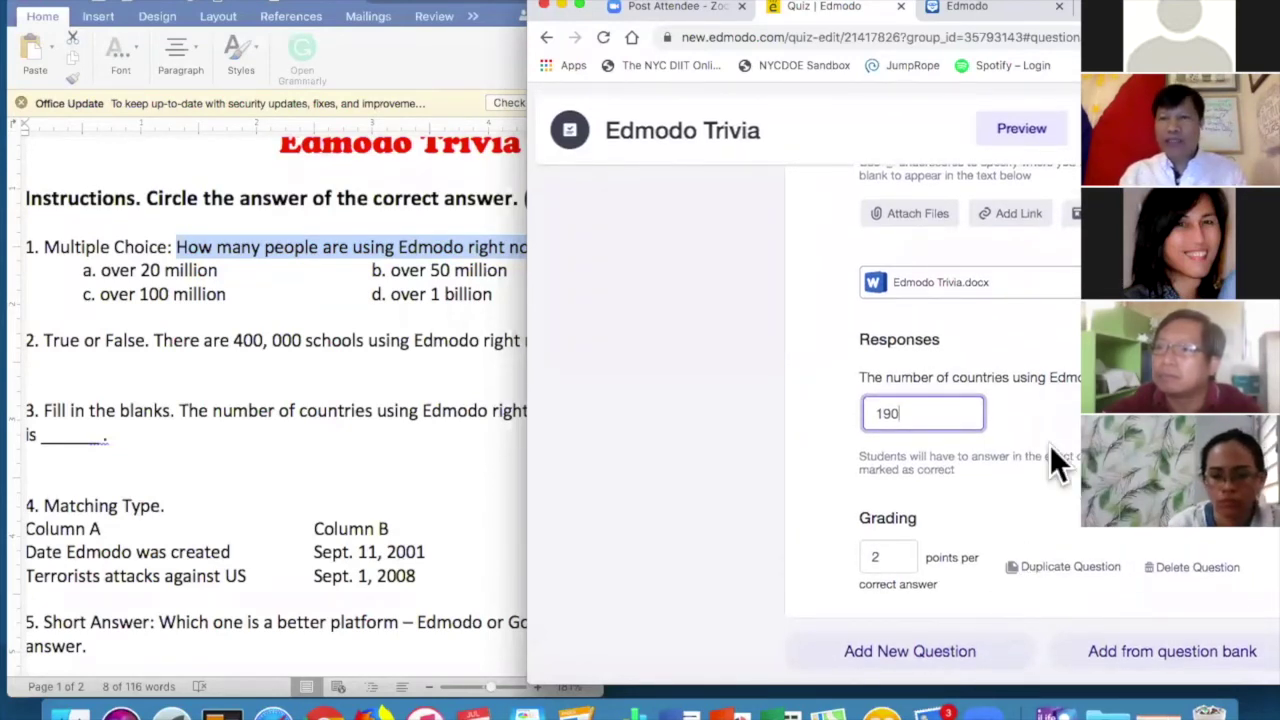
pyautogui.scroll(3, 1050, 445)
pyautogui.scroll(10, 1050, 445)
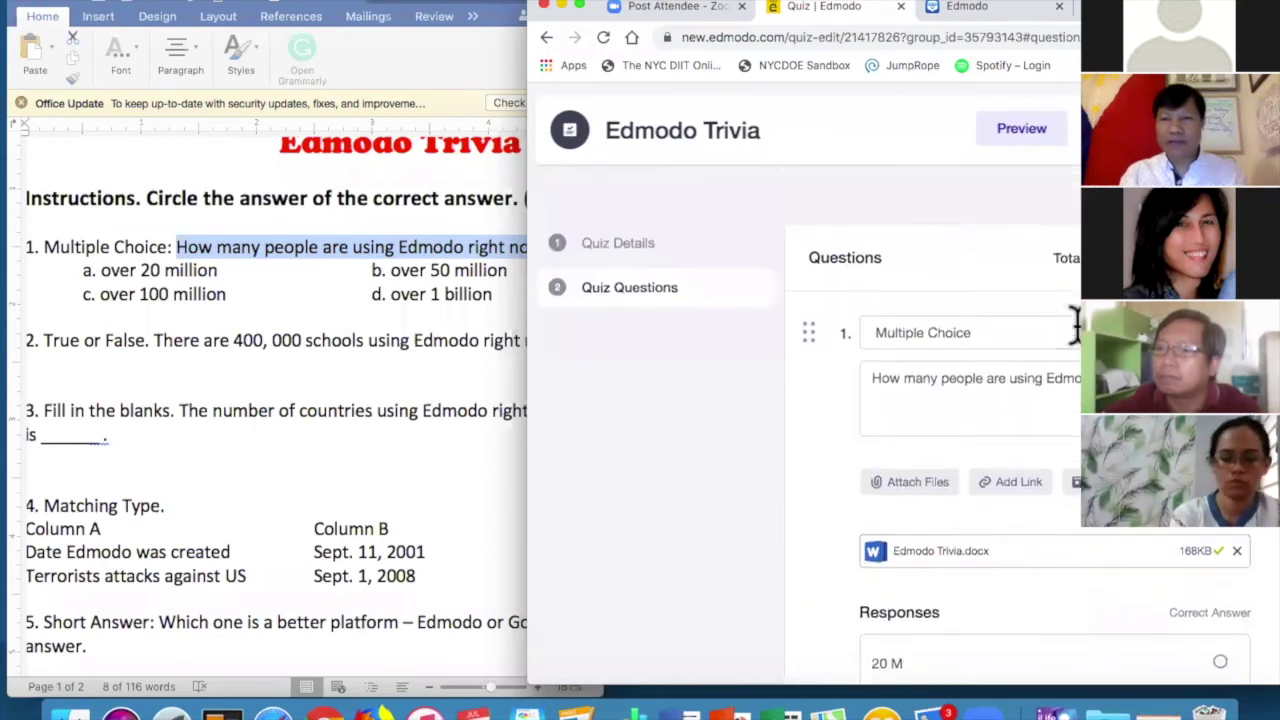
# Assign Edmodo Trivia to Edmodo Class, due July 27, 2020 at 11:59 PM.
pyautogui.click(1125, 128)
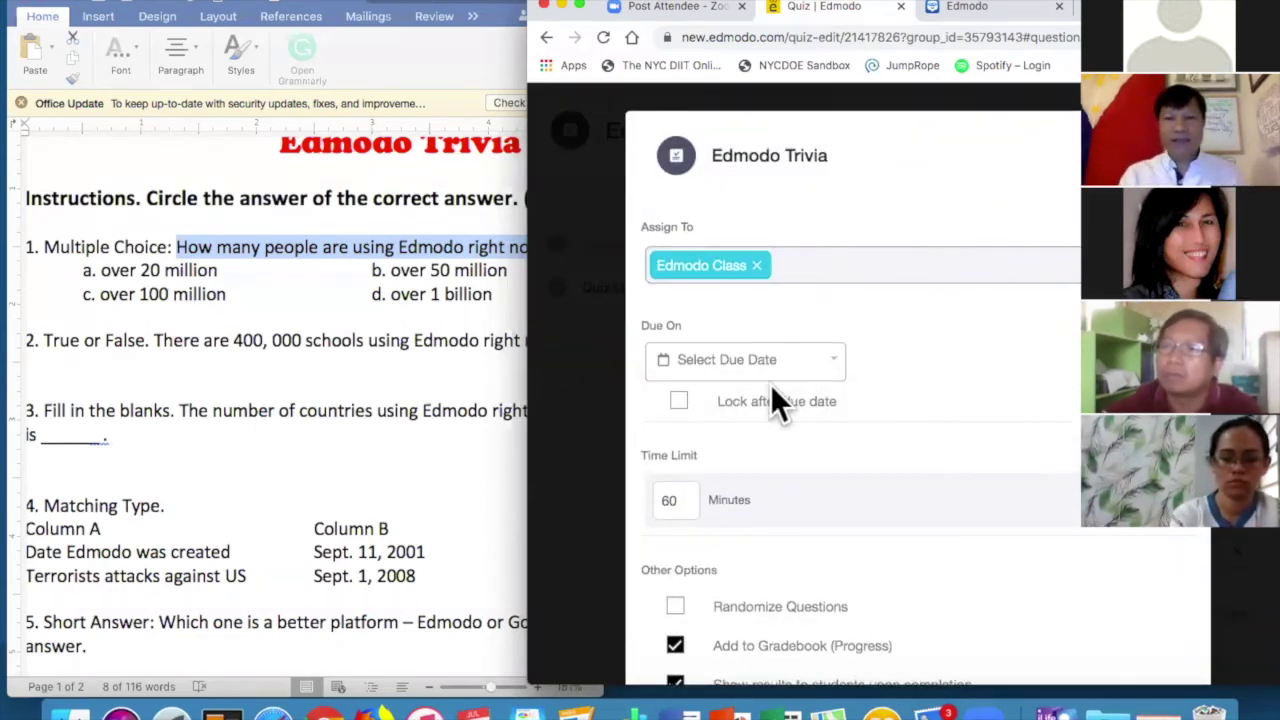
pyautogui.click(837, 377)
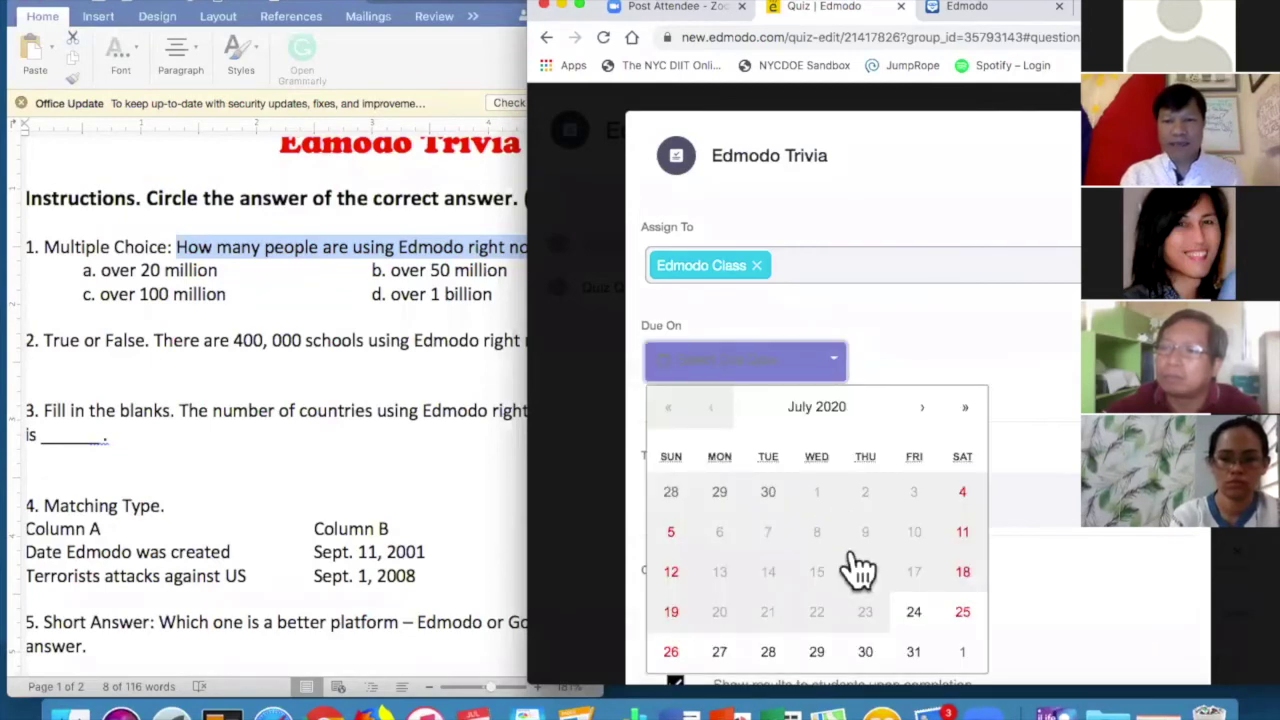
pyautogui.scroll(-3, 790, 580)
pyautogui.click(719, 580)
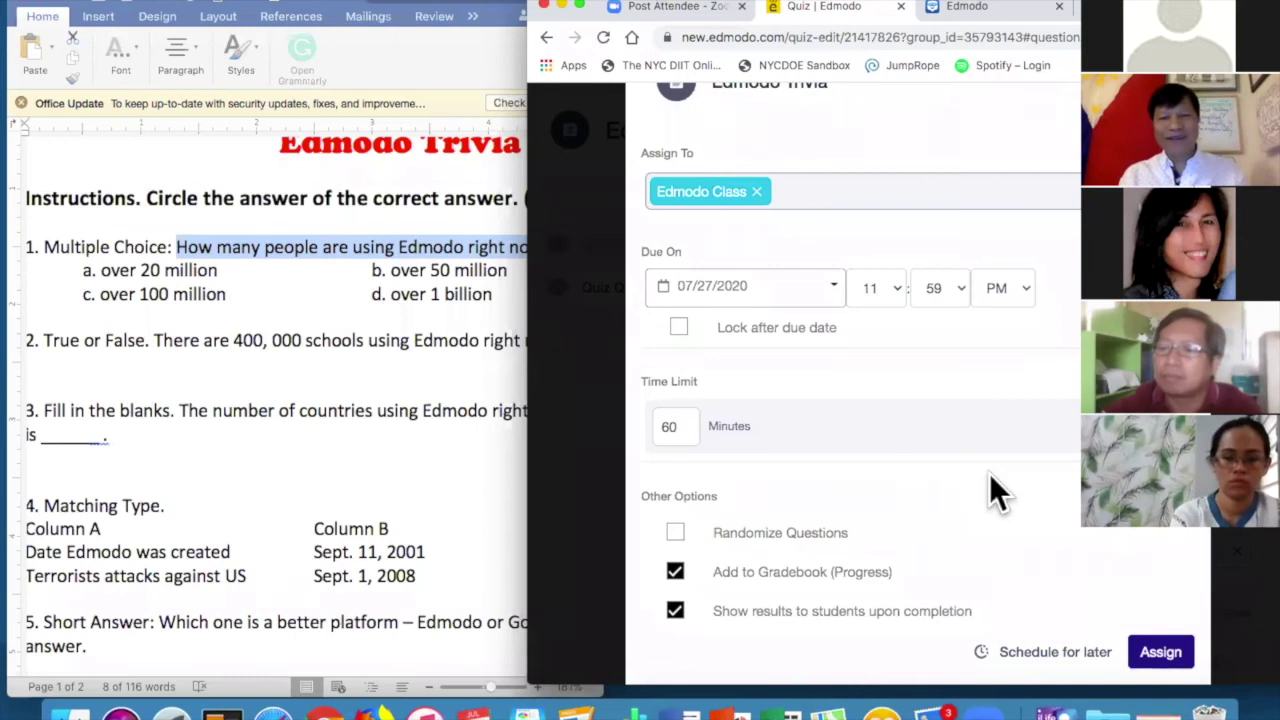
pyautogui.scroll(-1, 989, 480)
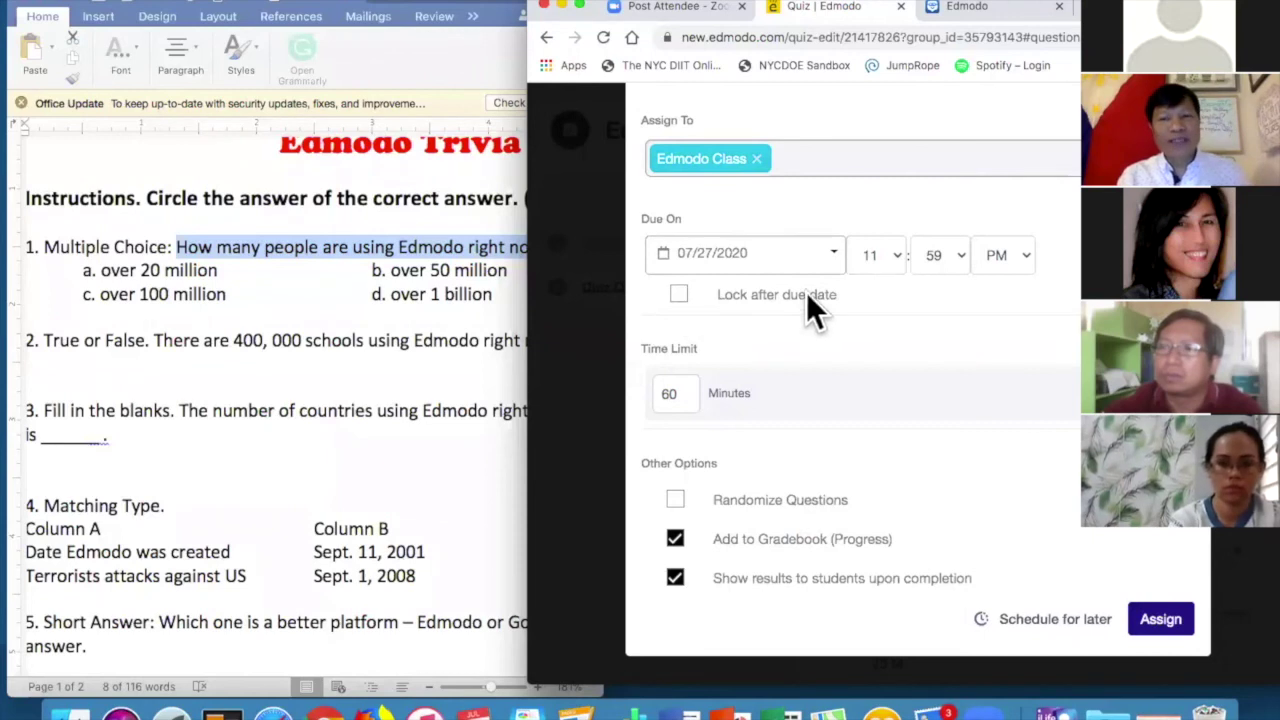
pyautogui.click(897, 256)
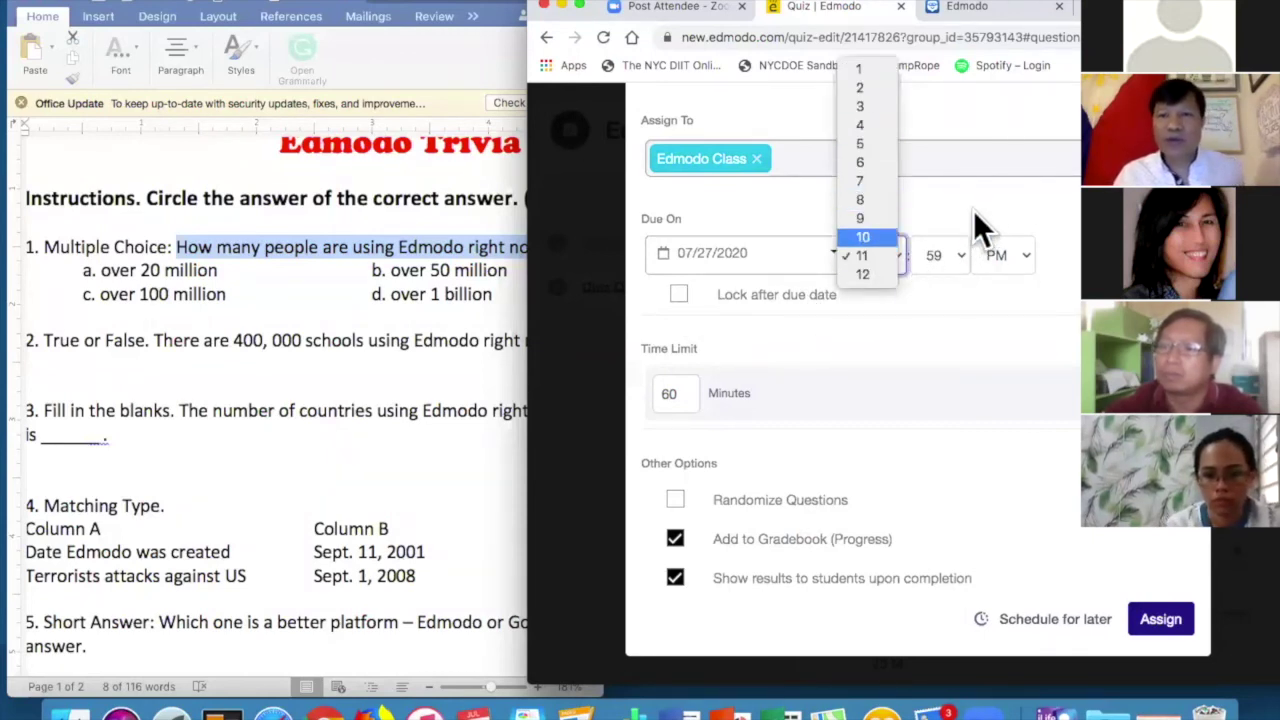
pyautogui.click(1016, 255)
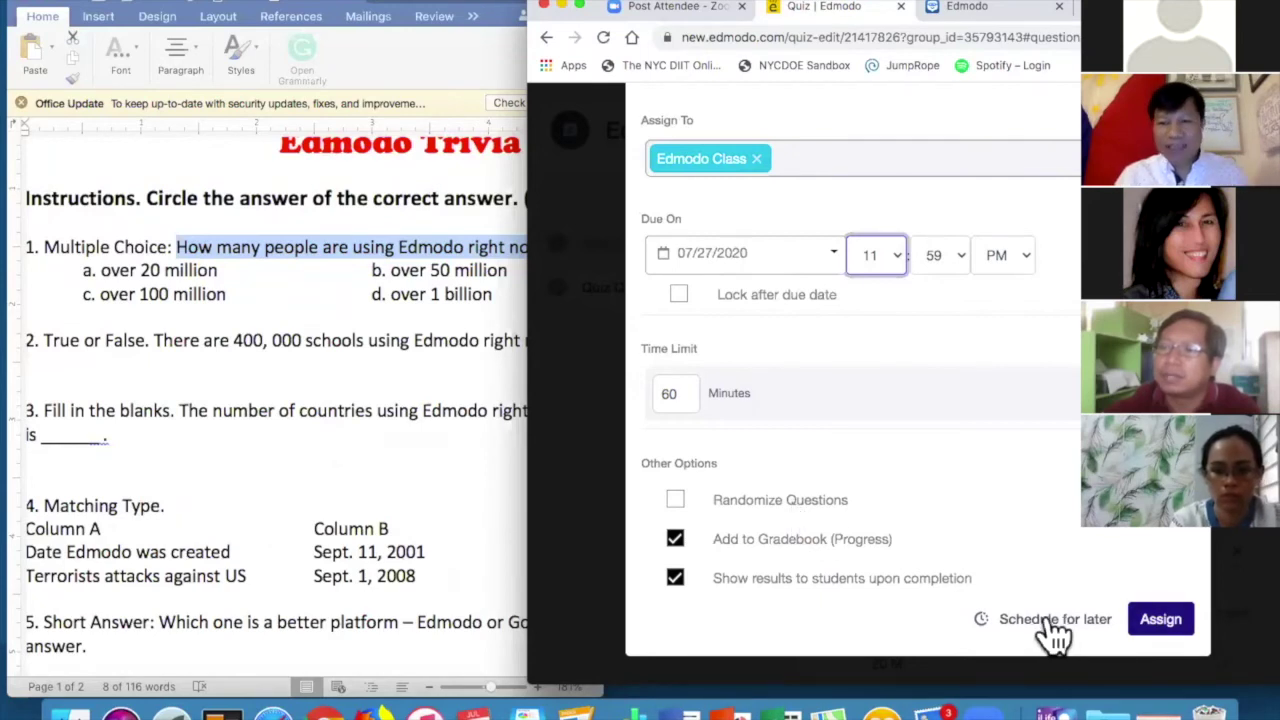
pyautogui.click(1160, 618)
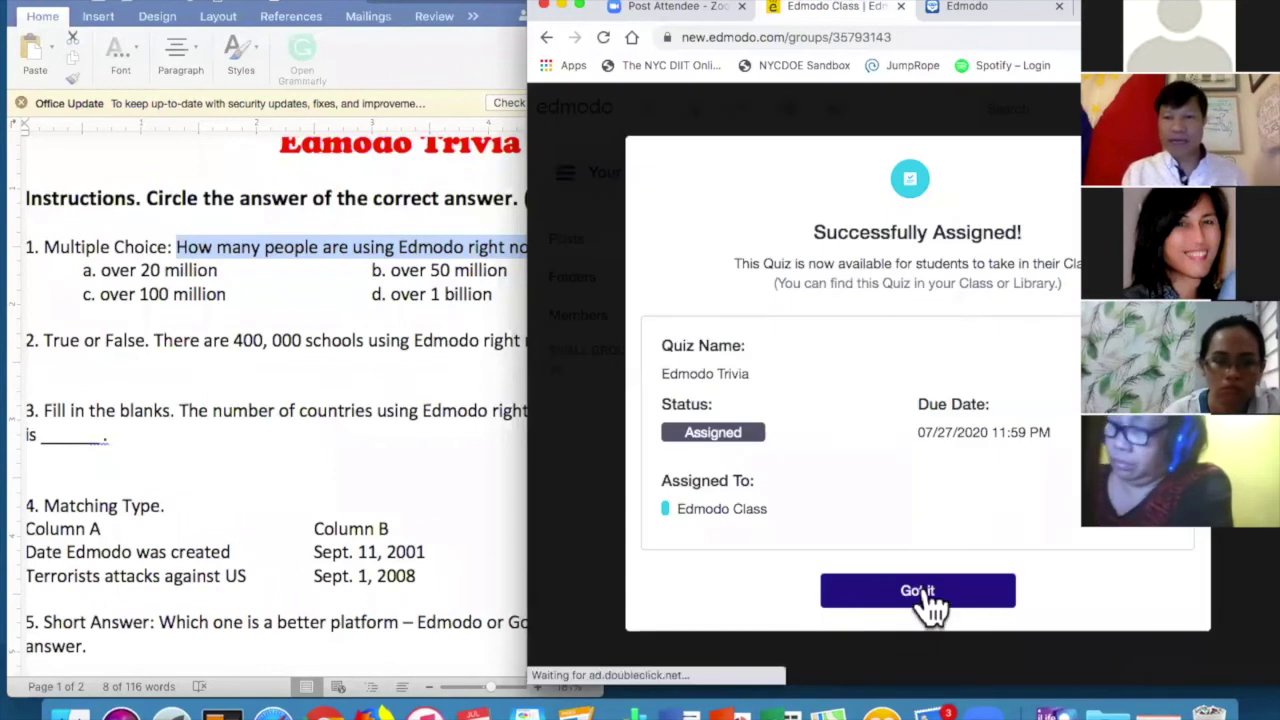
# Dismiss the assignment confirmation and reload the Edmodo Class feed until Edmodo Trivia shows 7 submissions.
pyautogui.click(925, 595)
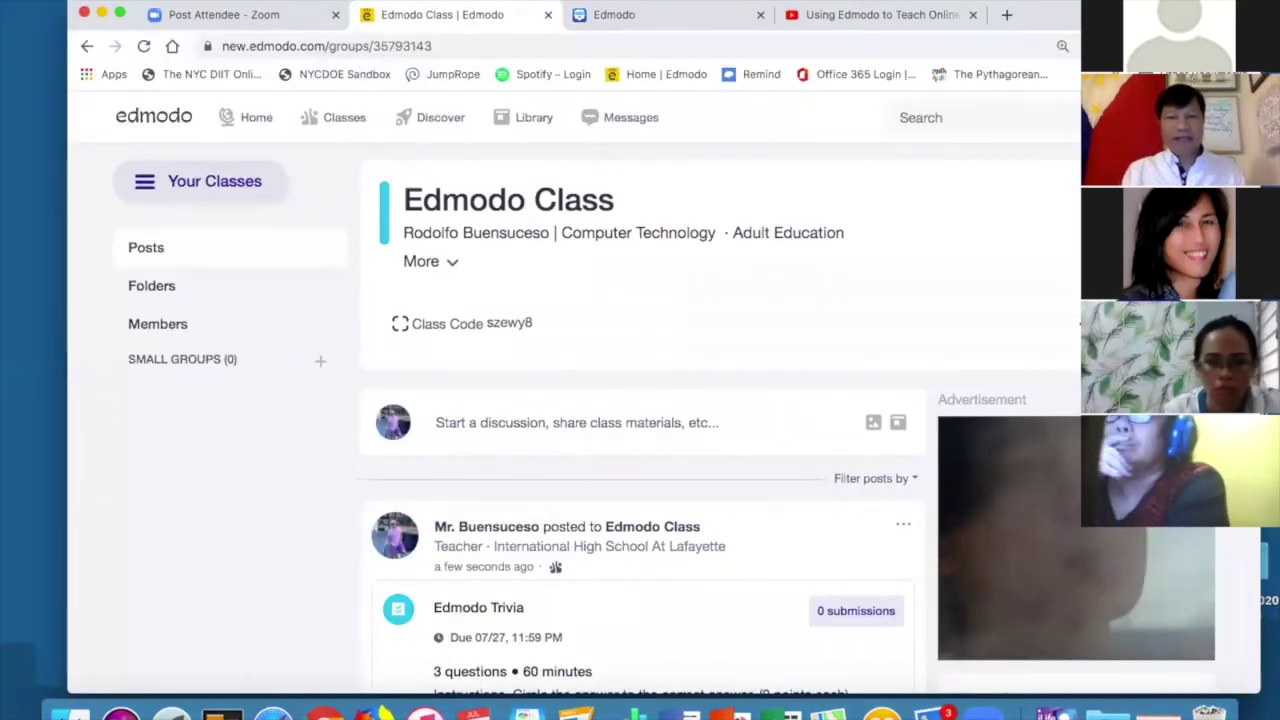
pyautogui.scroll(-5, 608, 300)
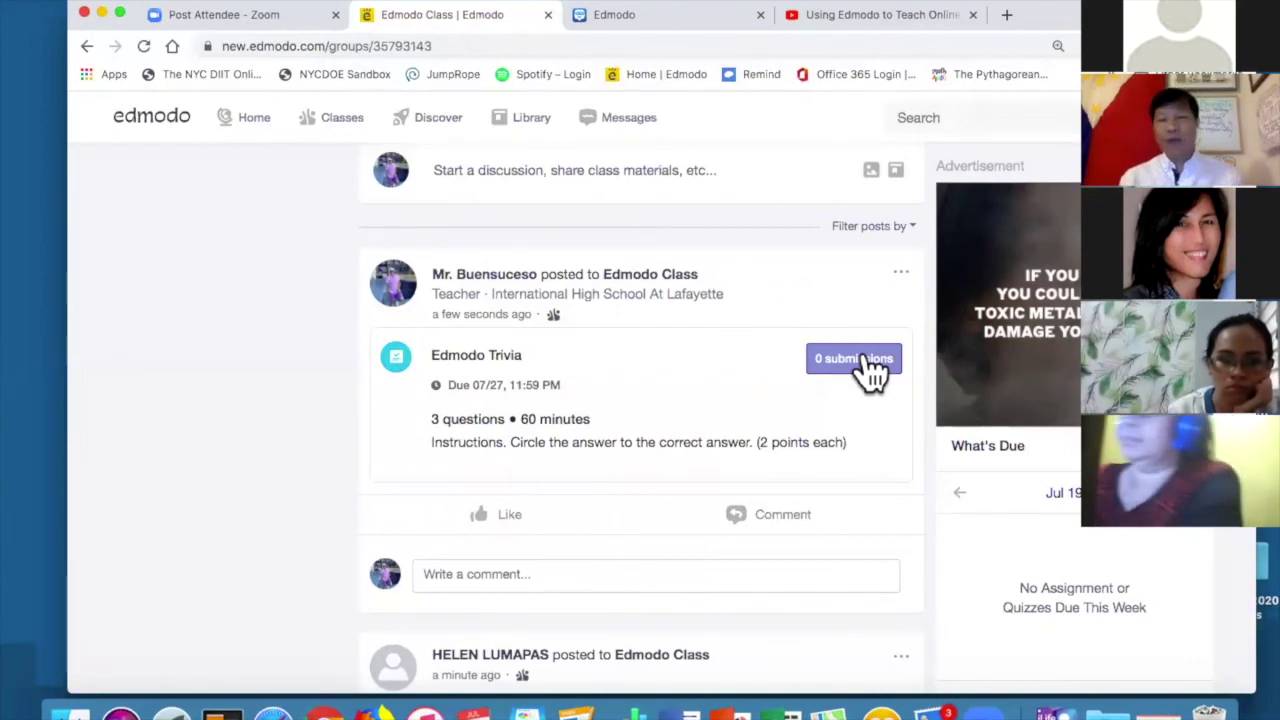
pyautogui.click(143, 46)
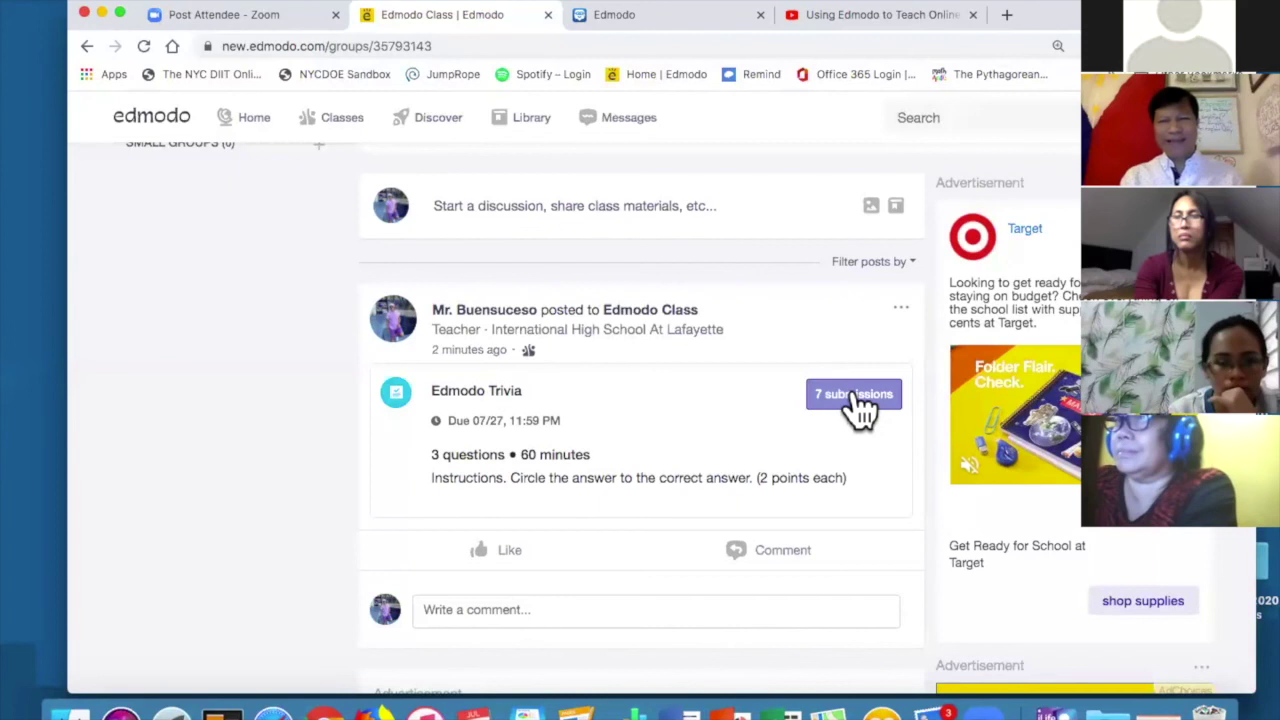
# Open the 7 submissions on Edmodo Trivia and review the 86% average, question breakdown and score distribution.
pyautogui.click(855, 397)
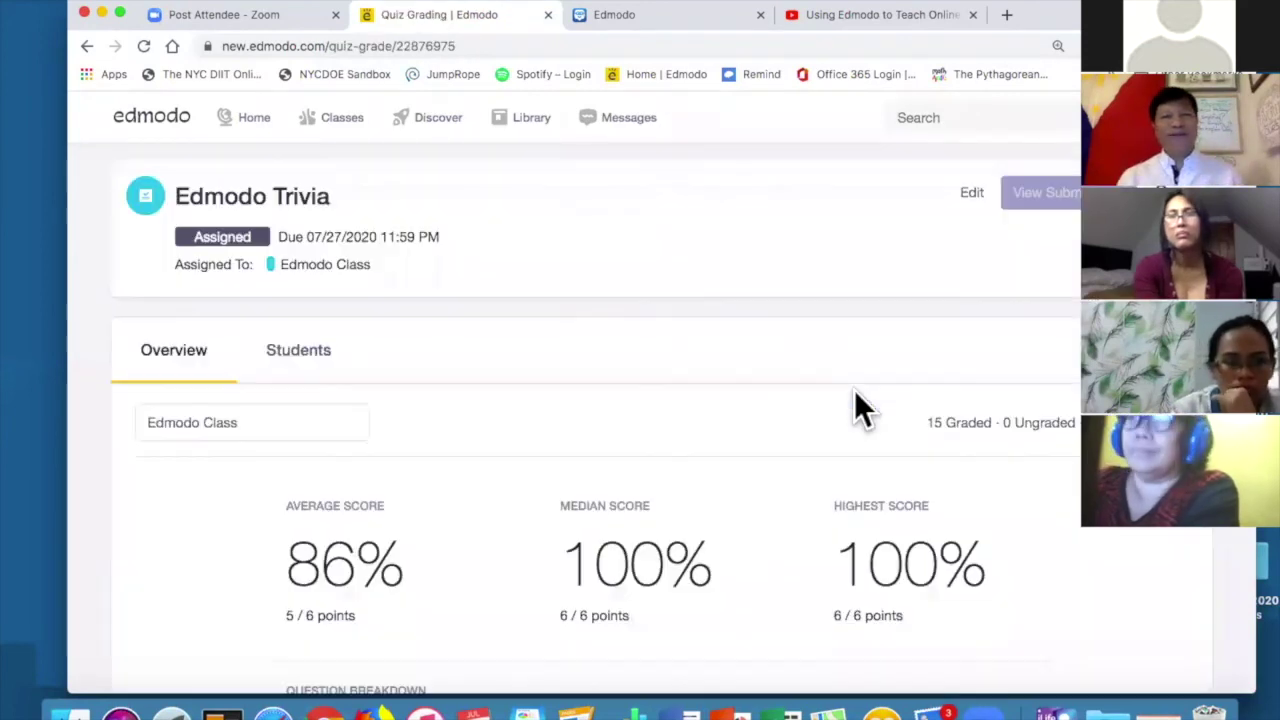
pyautogui.scroll(-4, 754, 429)
pyautogui.scroll(-1, 754, 429)
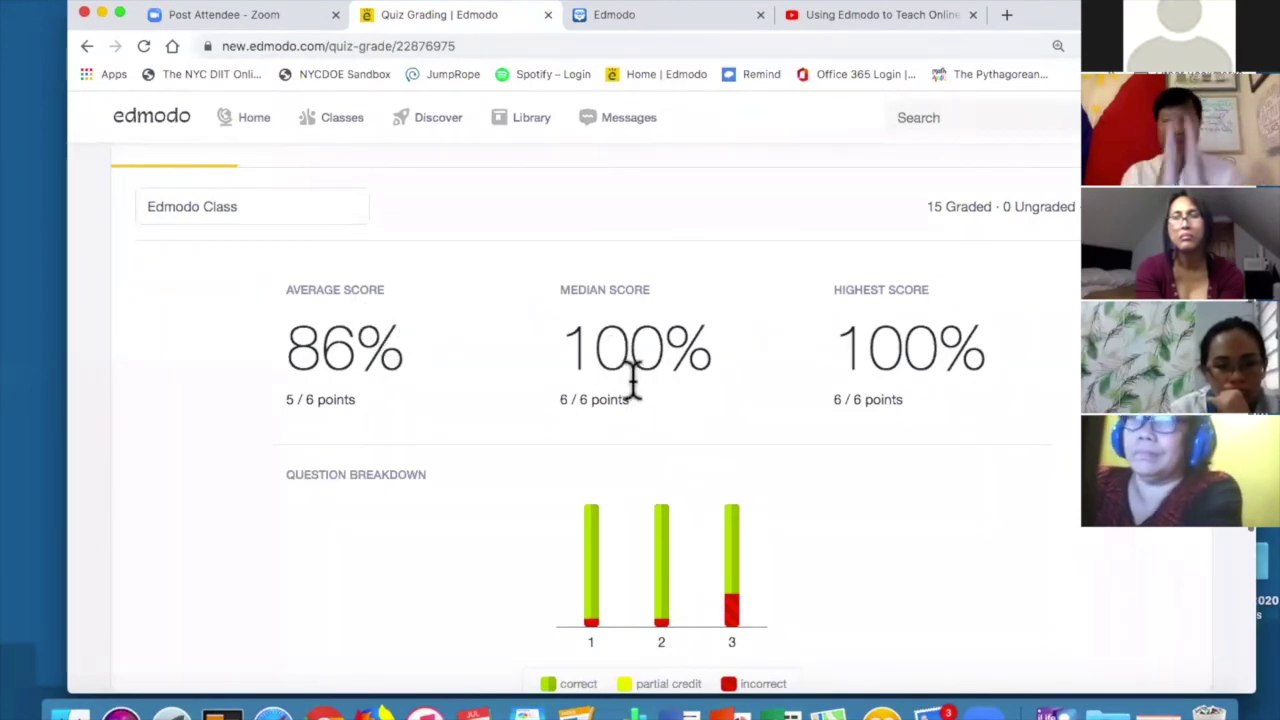
pyautogui.scroll(-3, 632, 380)
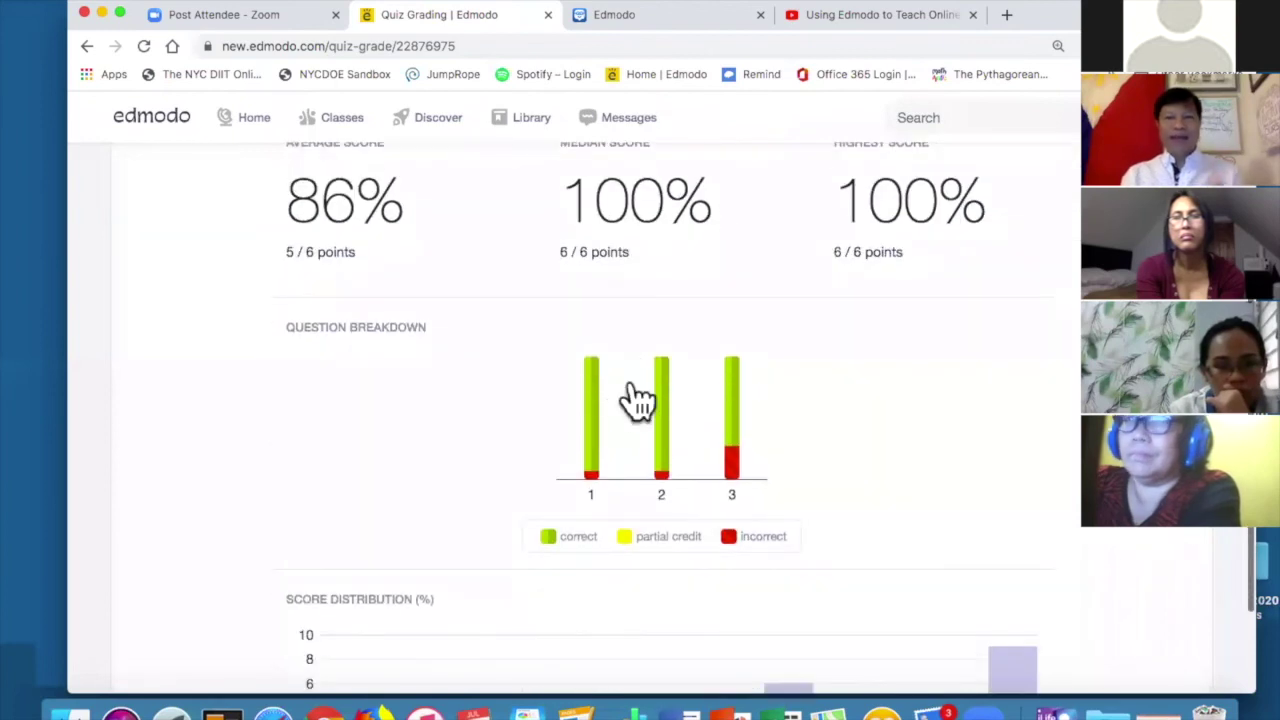
pyautogui.scroll(-3, 836, 400)
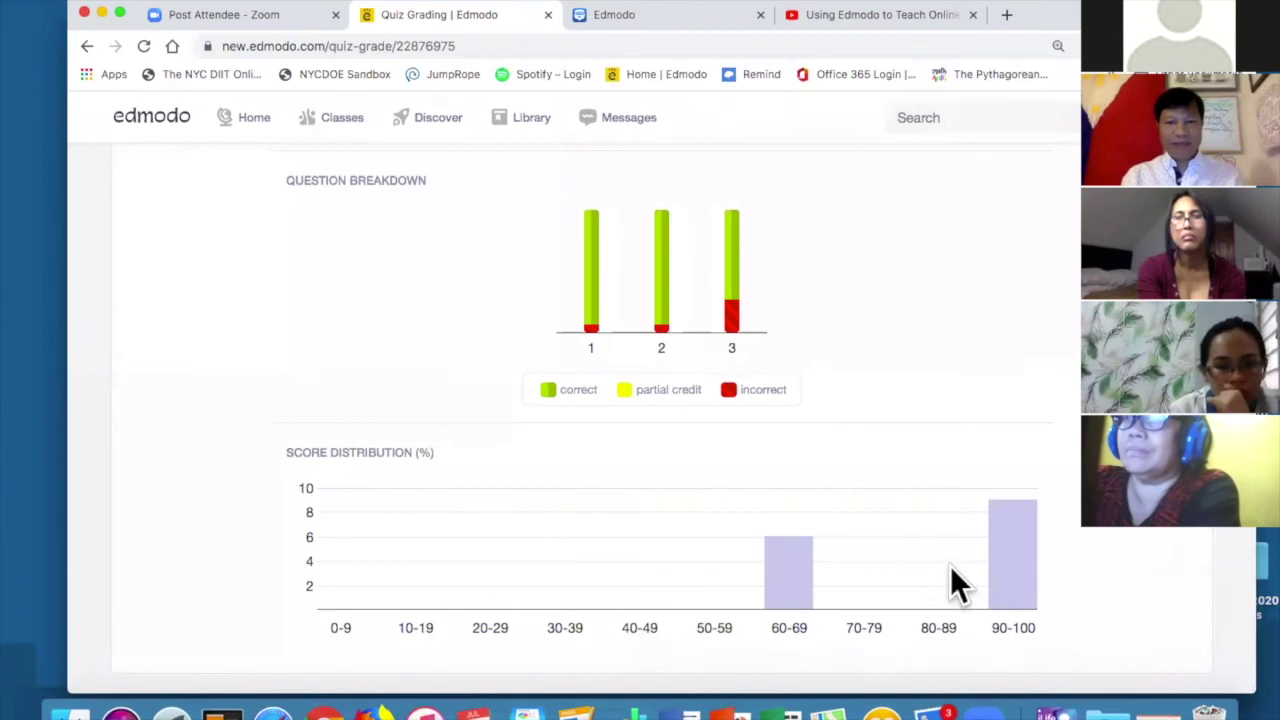
pyautogui.scroll(1, 840, 468)
pyautogui.scroll(-1, 840, 468)
pyautogui.scroll(1, 994, 663)
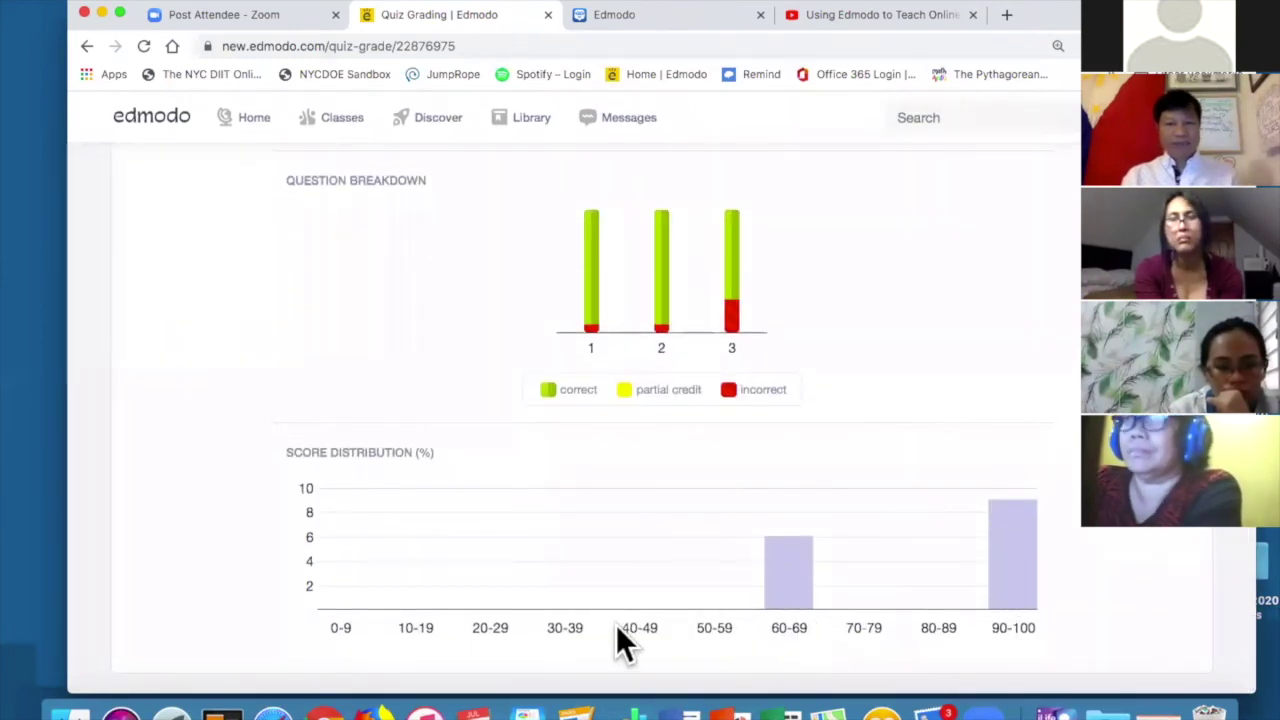
pyautogui.scroll(10, 733, 434)
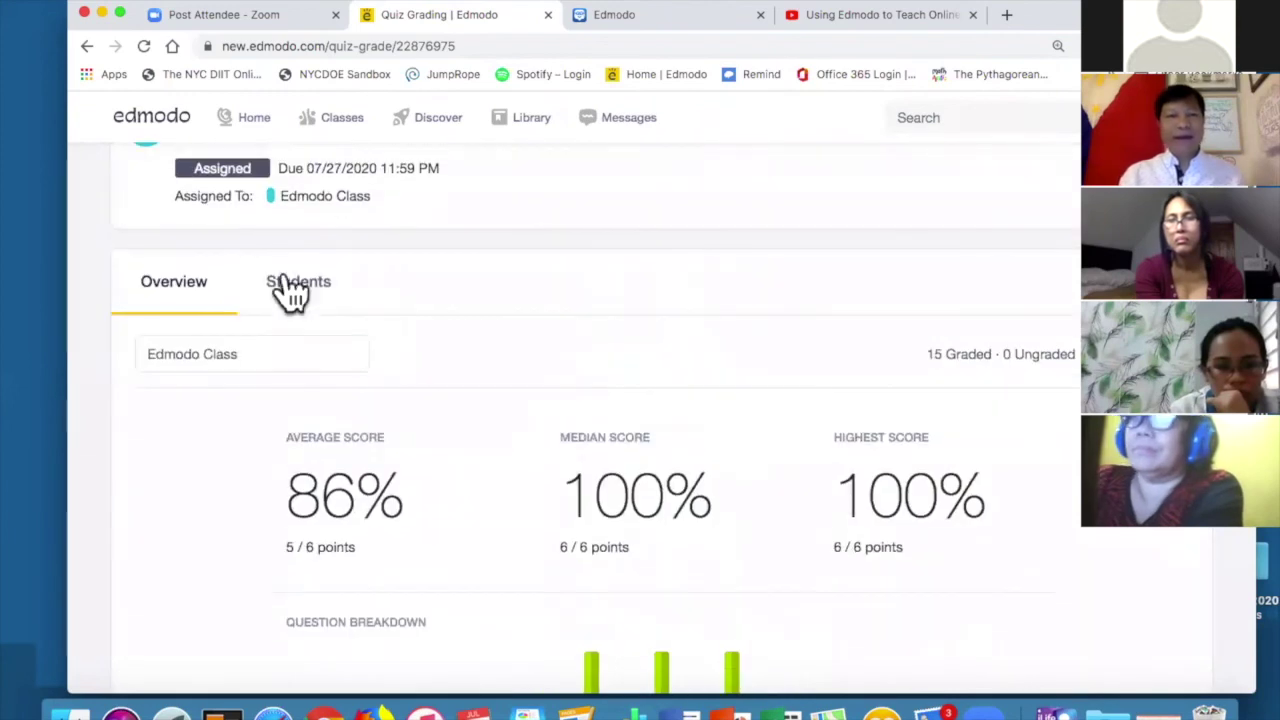
# Browse the per-student results list for the Edmodo Trivia quiz.
pyautogui.click(309, 285)
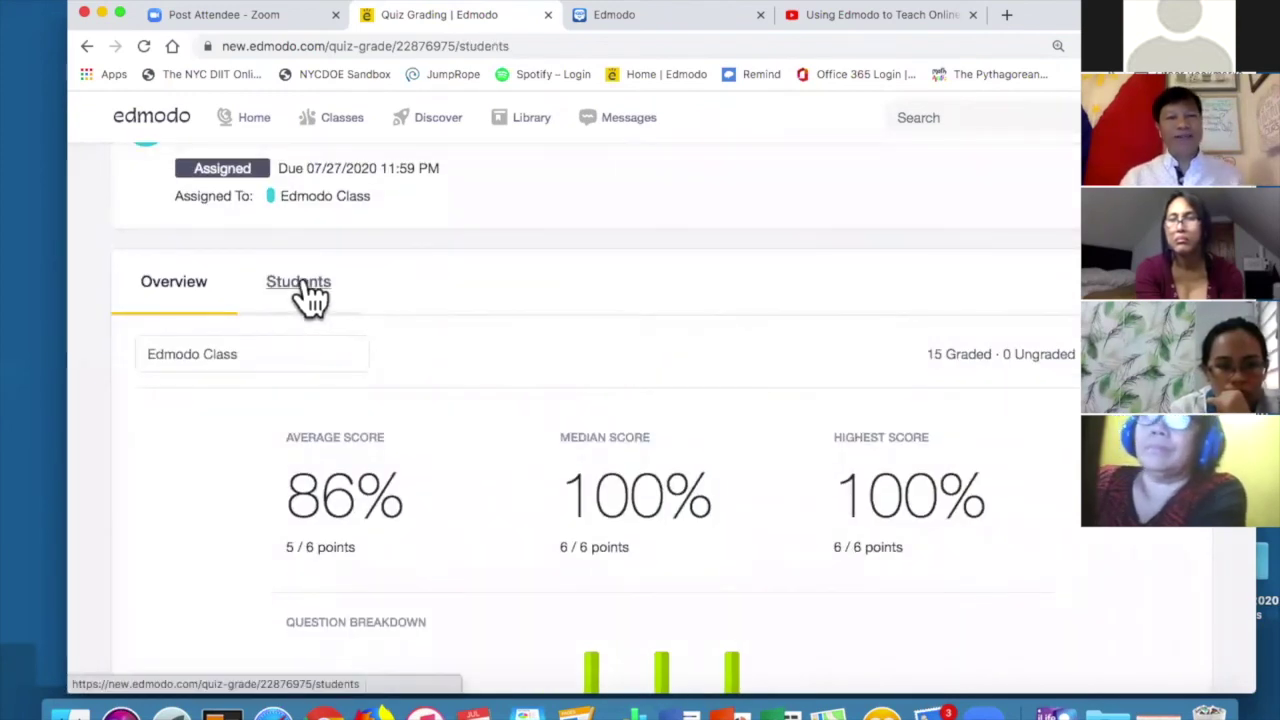
pyautogui.scroll(-5, 625, 365)
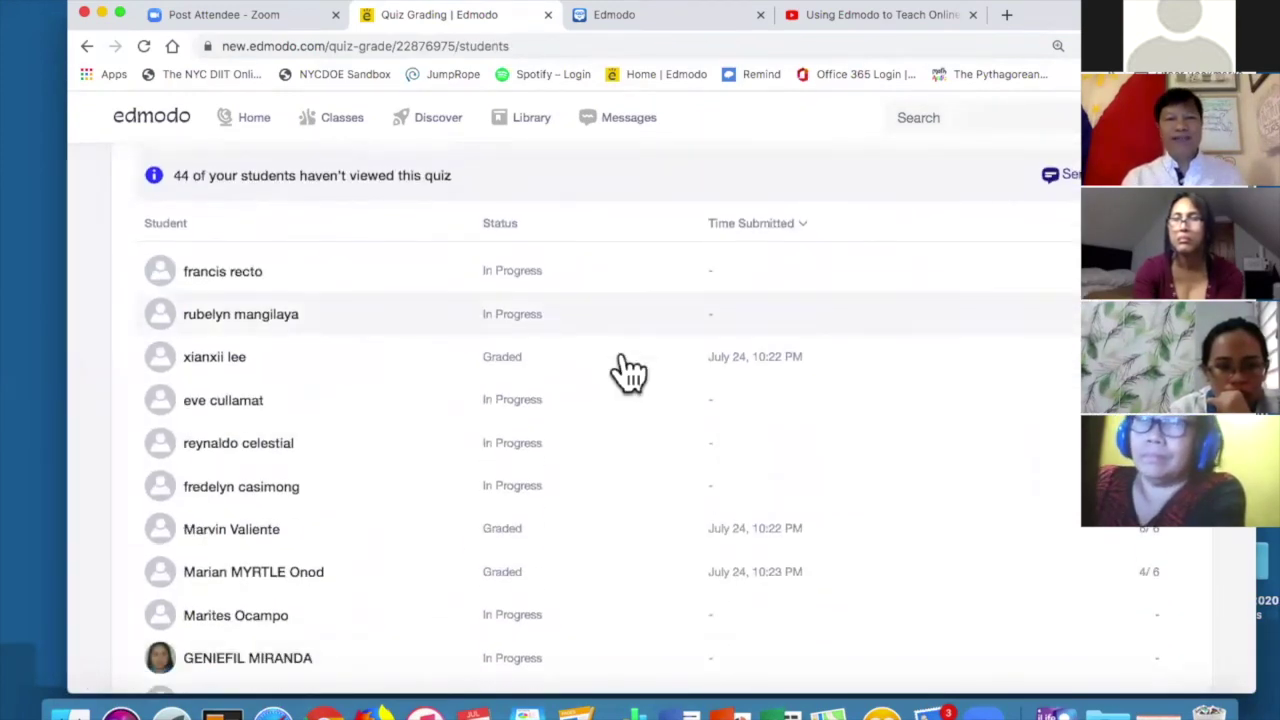
pyautogui.scroll(-1, 610, 330)
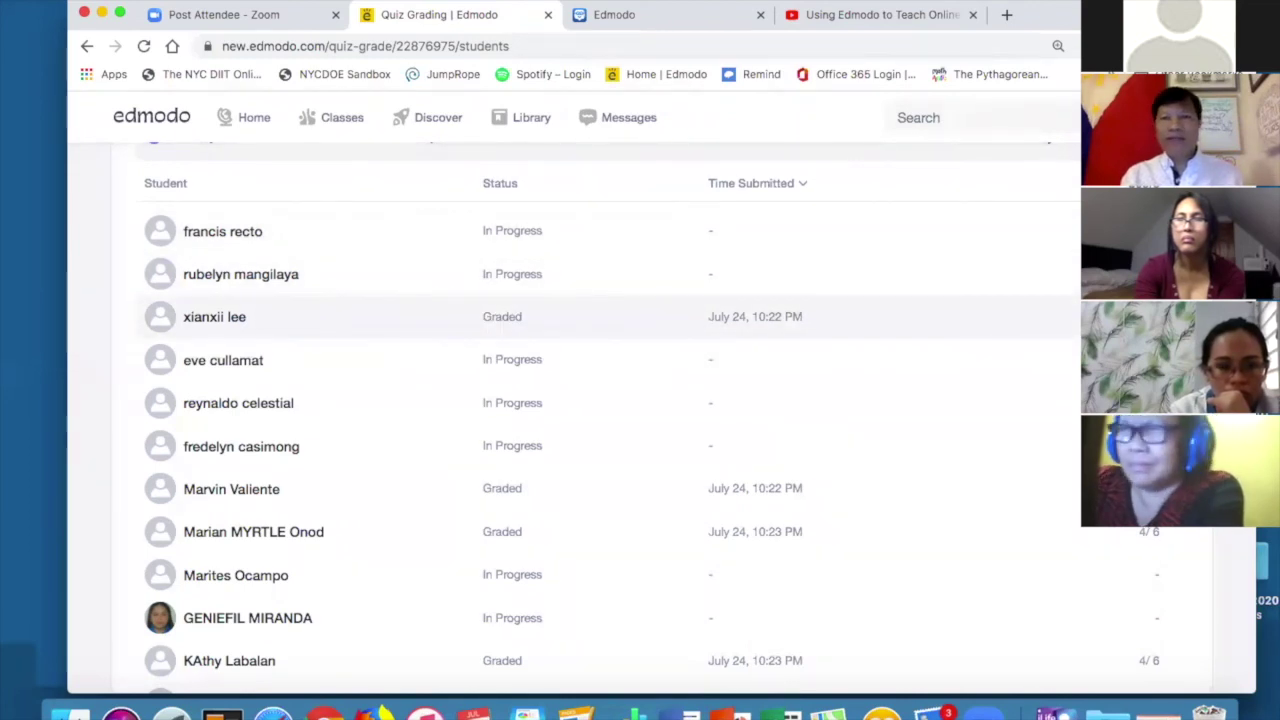
pyautogui.scroll(-10, 690, 335)
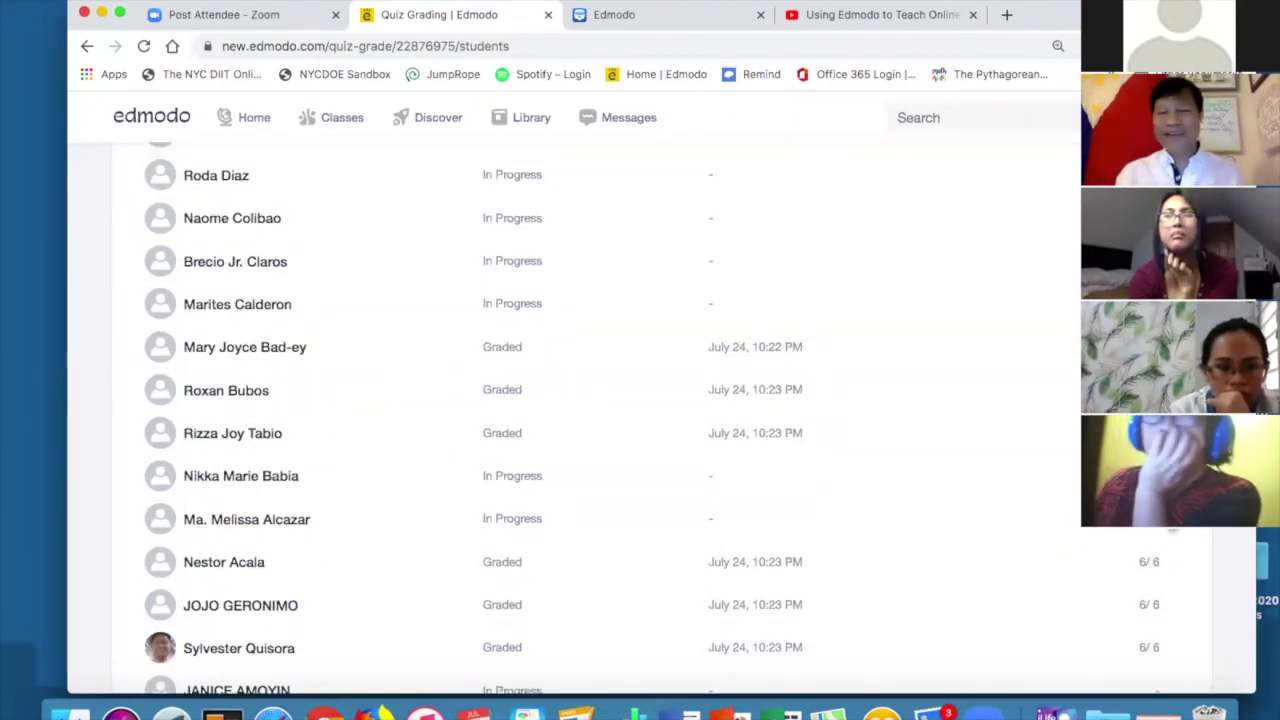
pyautogui.scroll(10, 1007, 402)
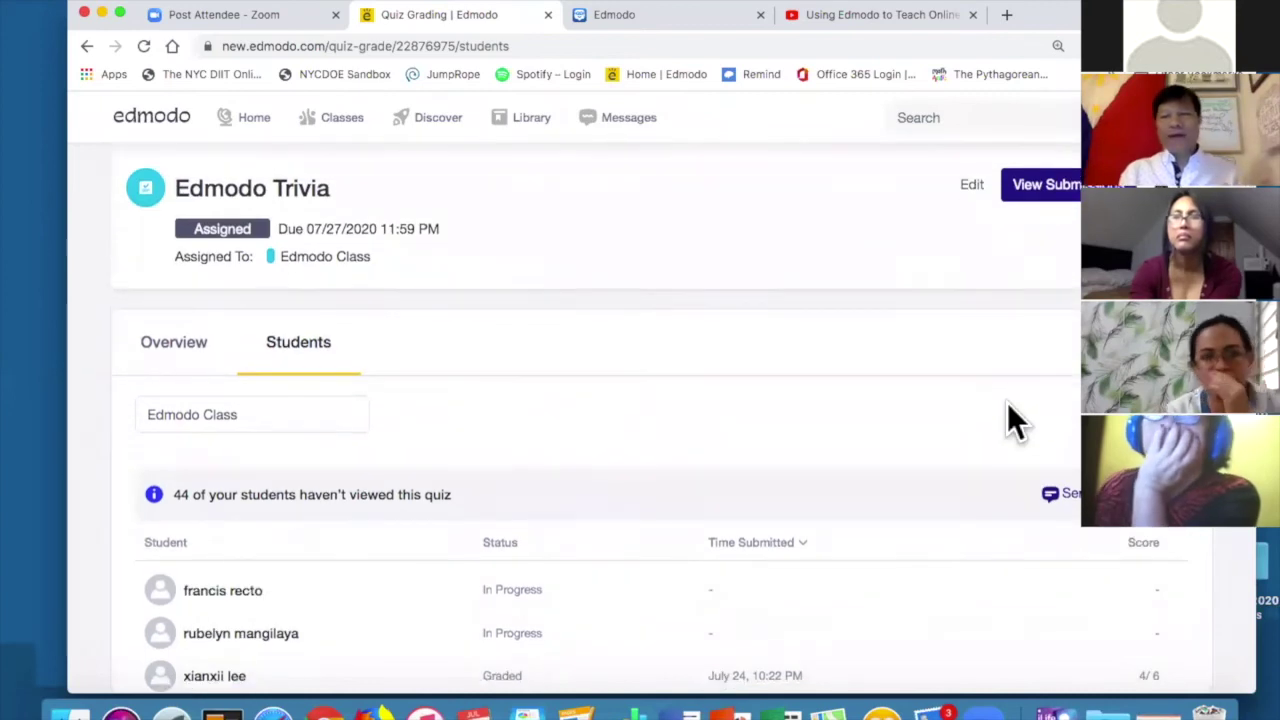
pyautogui.scroll(-1, 990, 412)
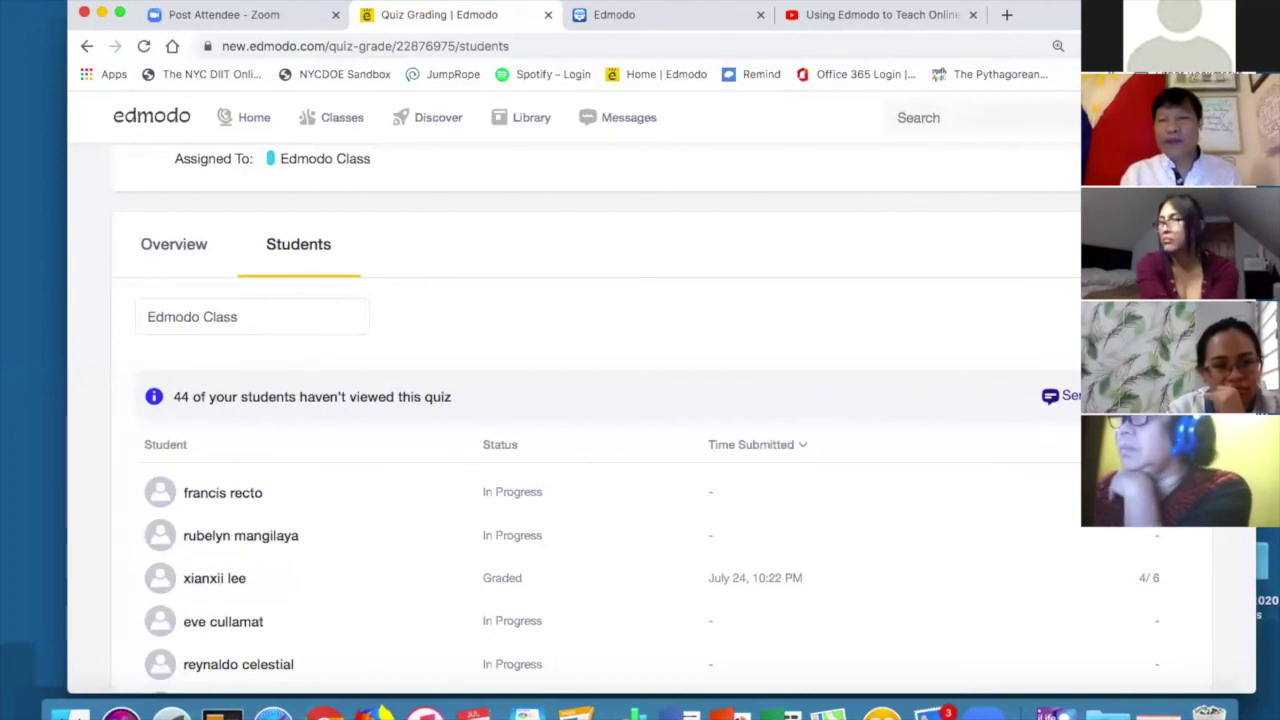
# Message the 44 students who haven't viewed the quiz that it is due soon.
pyautogui.click(1052, 396)
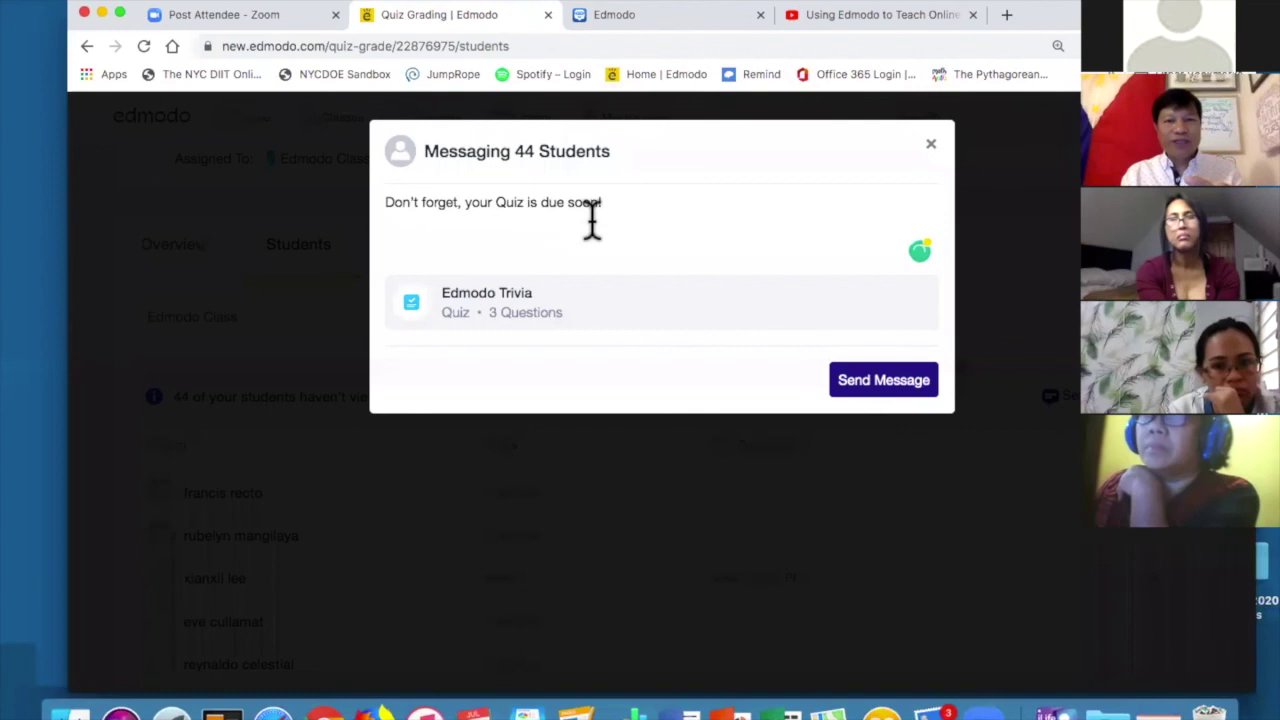
pyautogui.click(885, 383)
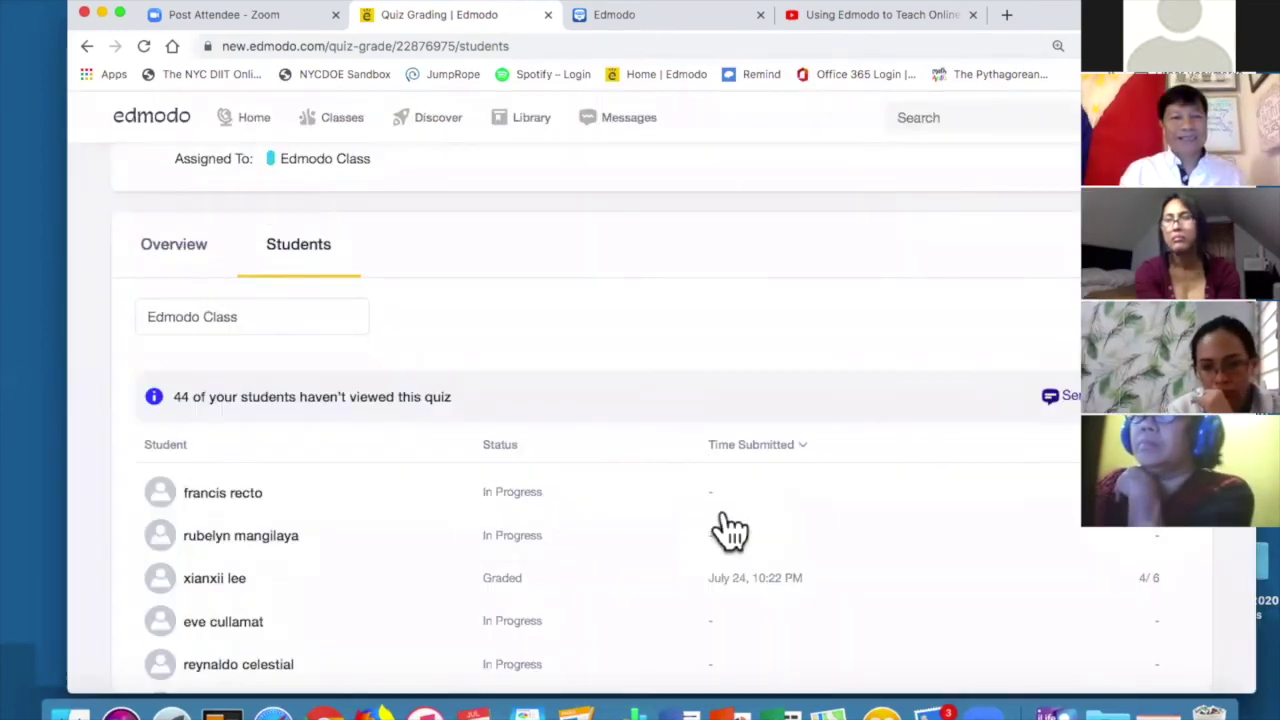
pyautogui.moveTo(342, 120)
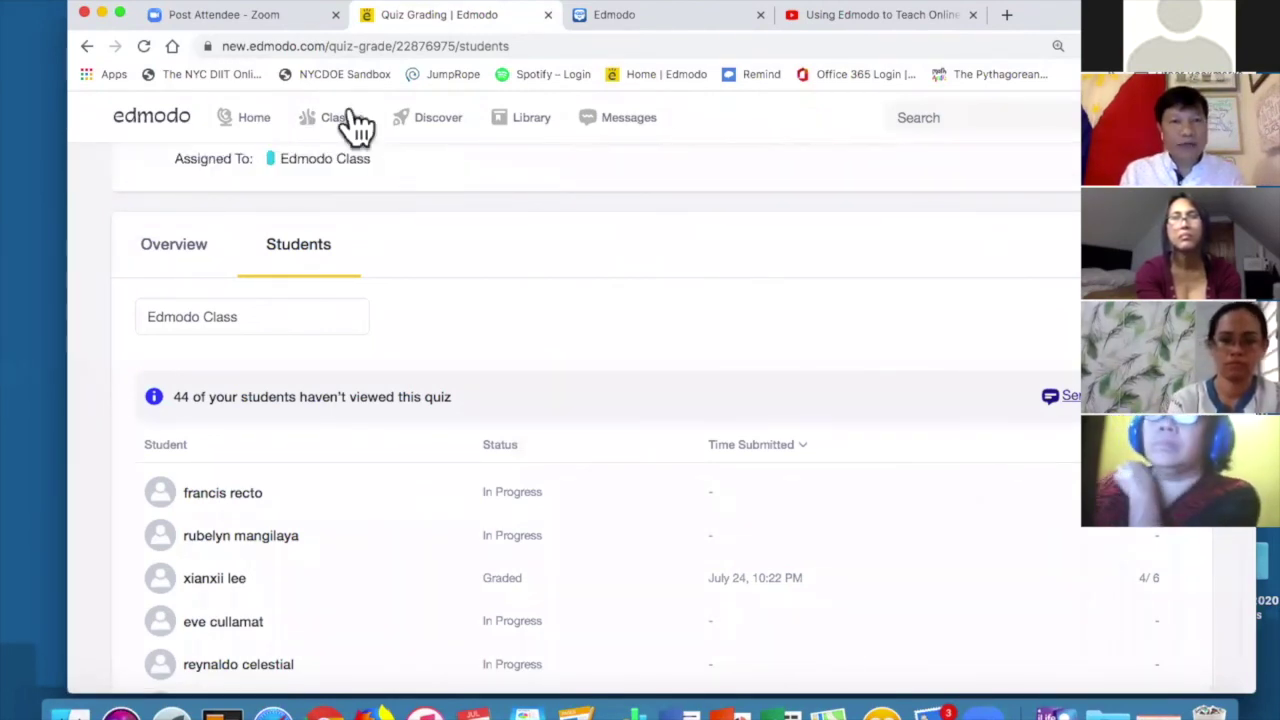
pyautogui.moveTo(357, 140)
pyautogui.click(383, 156)
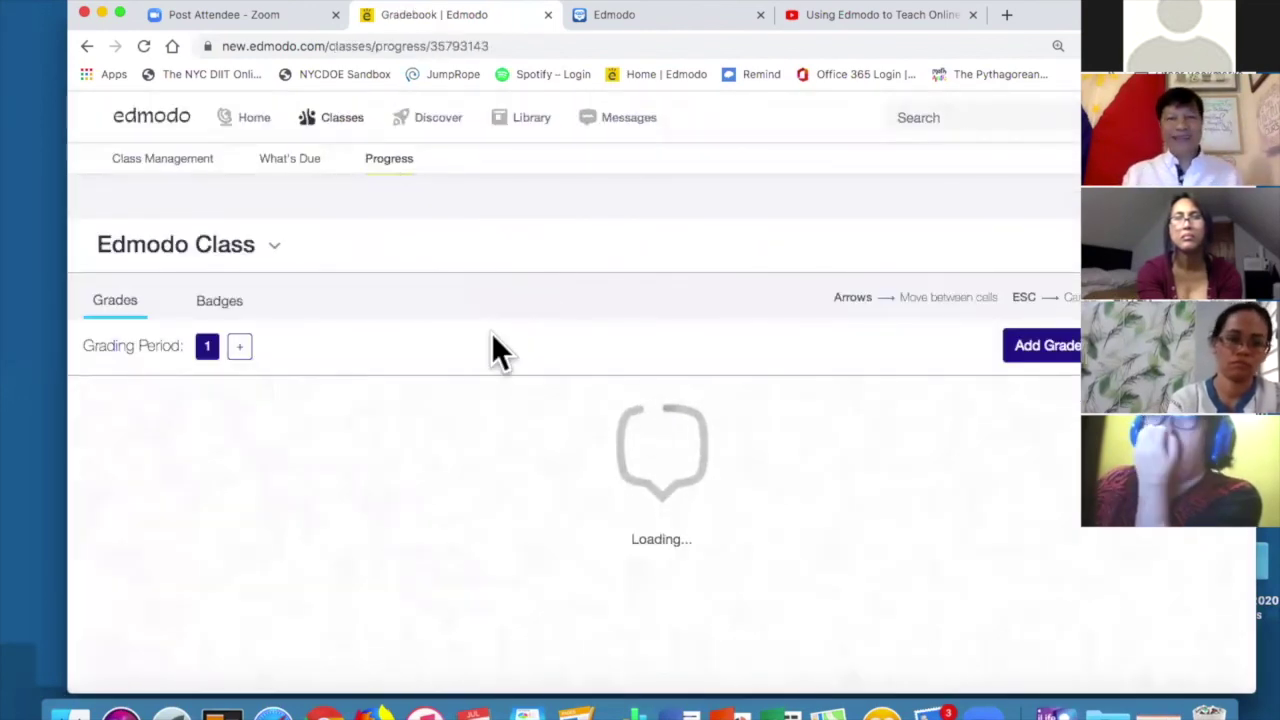
pyautogui.scroll(-1, 545, 502)
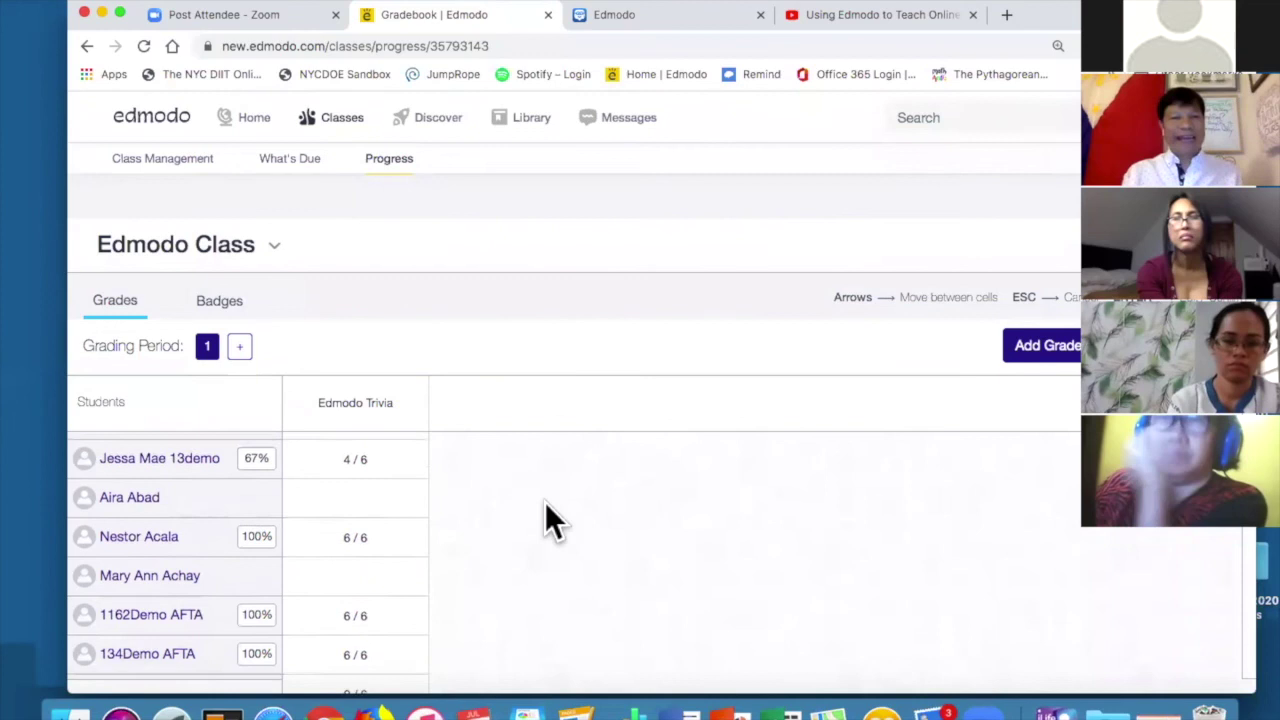
pyautogui.scroll(2, 545, 502)
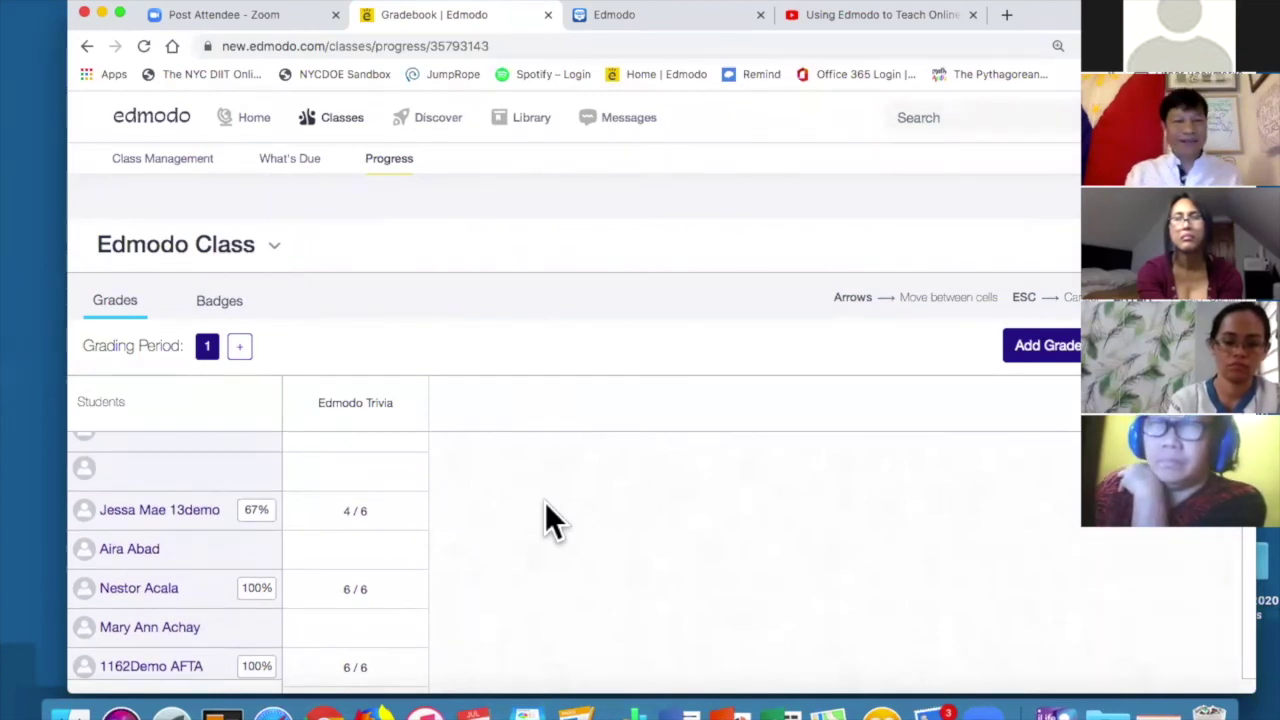
pyautogui.scroll(-10, 545, 502)
pyautogui.scroll(-10, 545, 505)
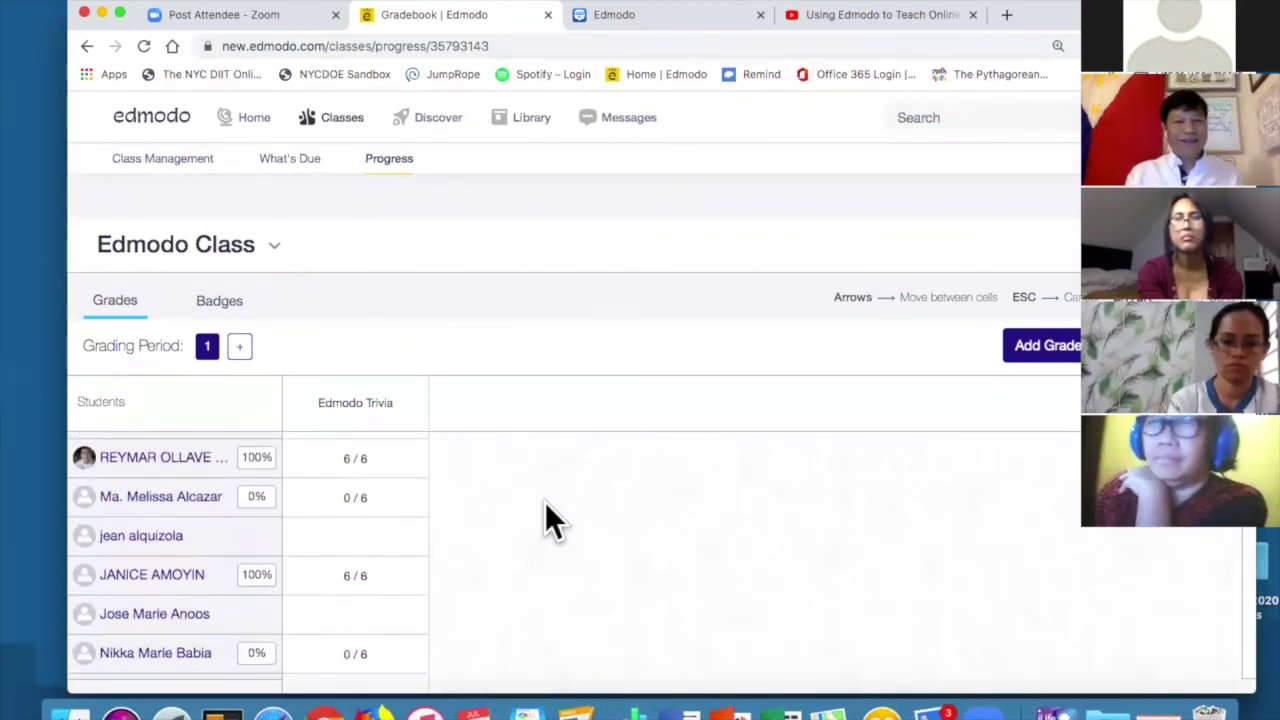
pyautogui.scroll(-10, 545, 502)
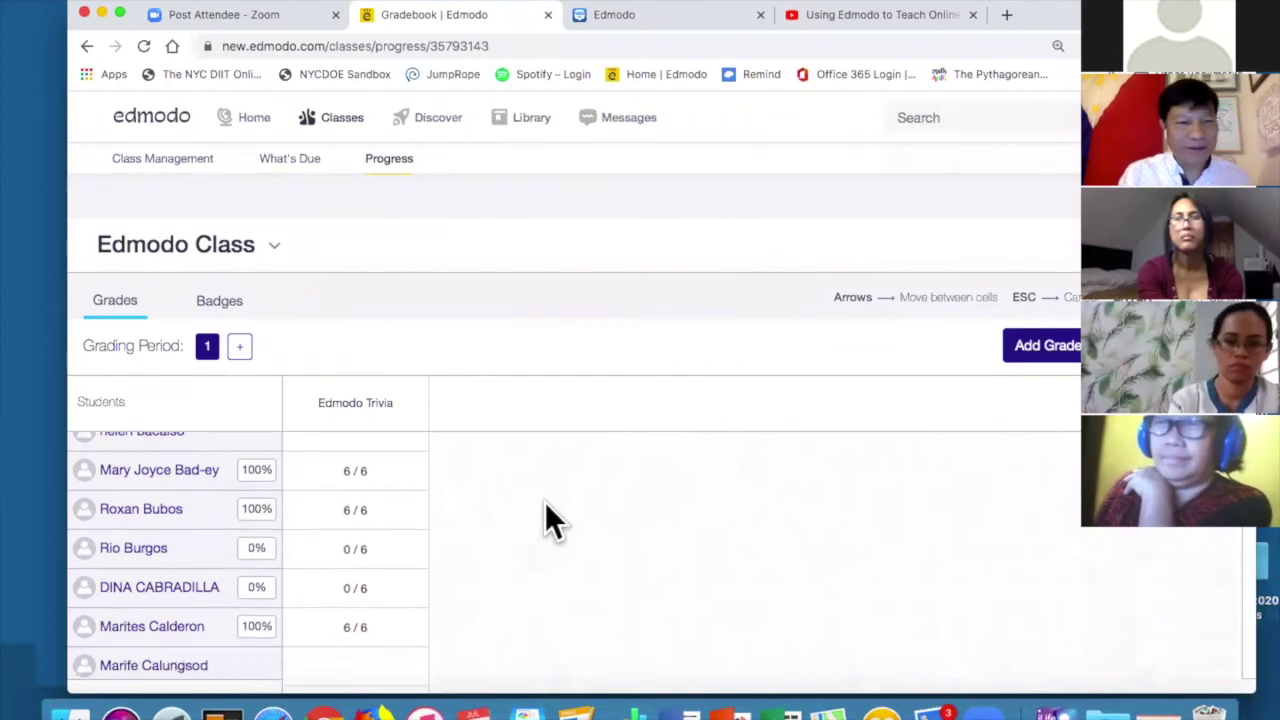
pyautogui.scroll(-8, 545, 502)
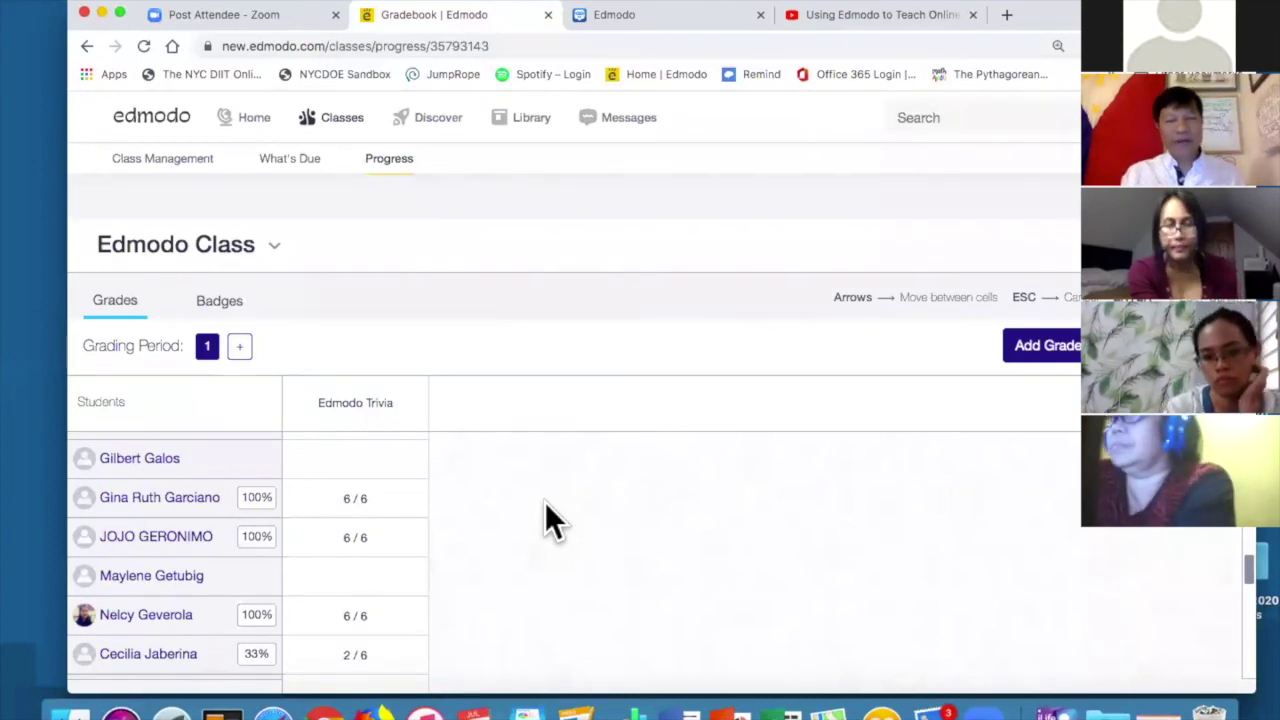
pyautogui.scroll(-5, 545, 502)
pyautogui.scroll(15, 545, 502)
pyautogui.scroll(3, 545, 502)
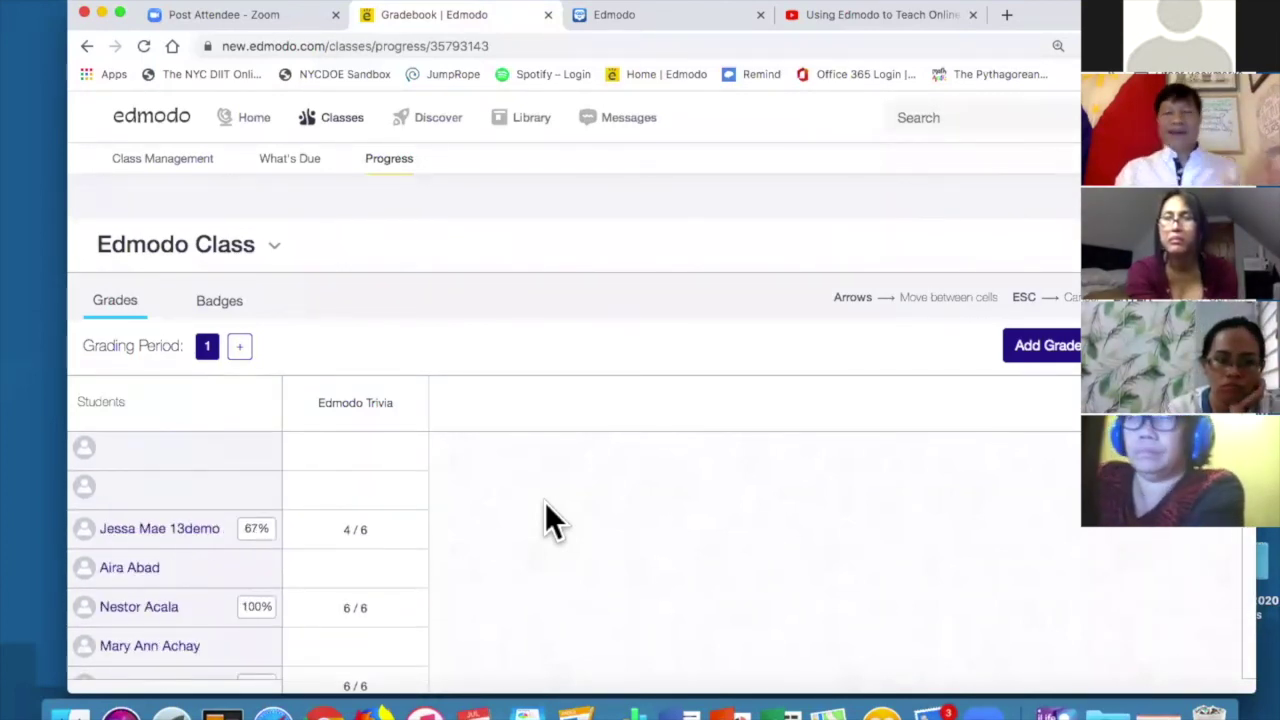
# Go to Edmodo Class and comment 'Congratulations!' under the Edmodo Trivia quiz post.
pyautogui.click(348, 130)
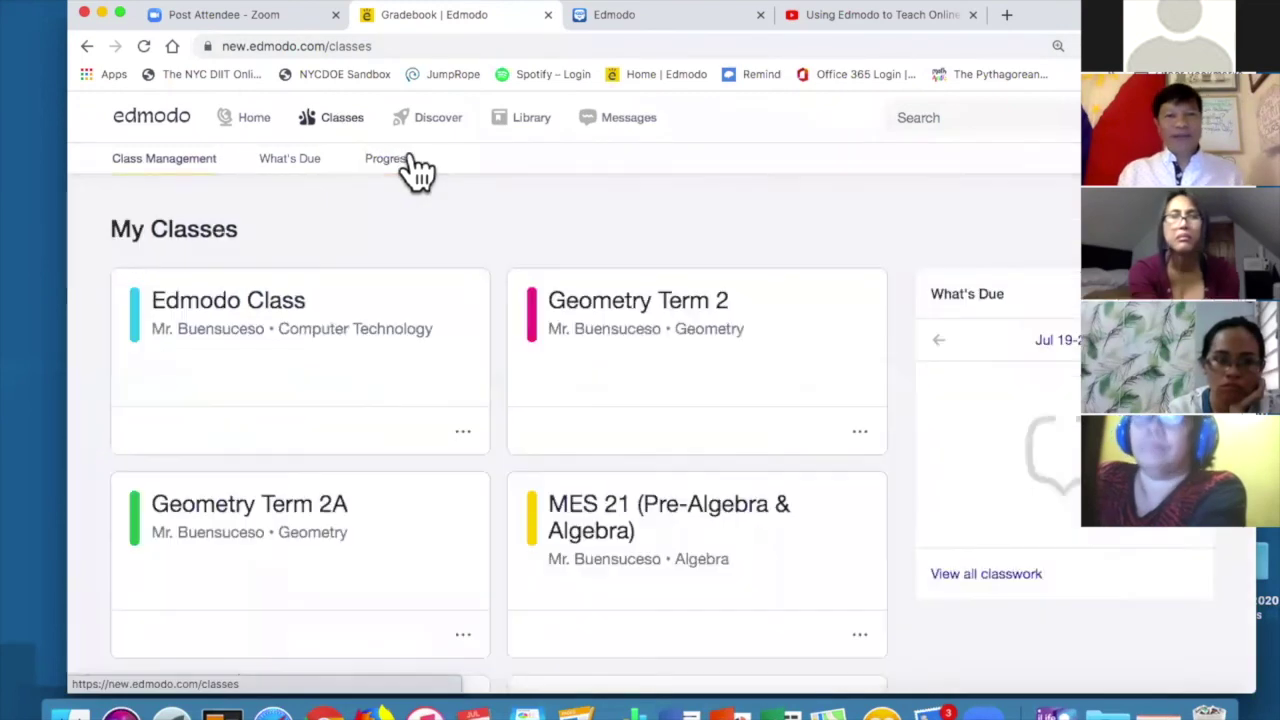
pyautogui.click(193, 315)
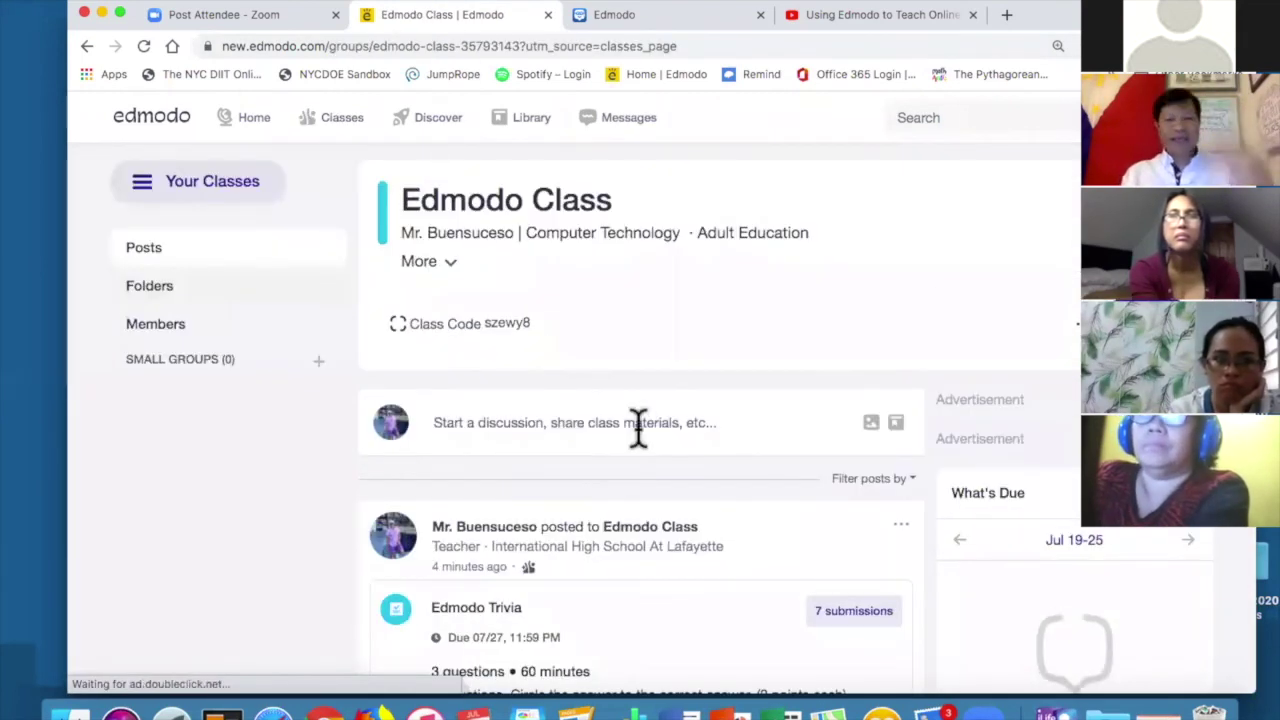
pyautogui.scroll(-5, 635, 432)
pyautogui.scroll(-3, 637, 427)
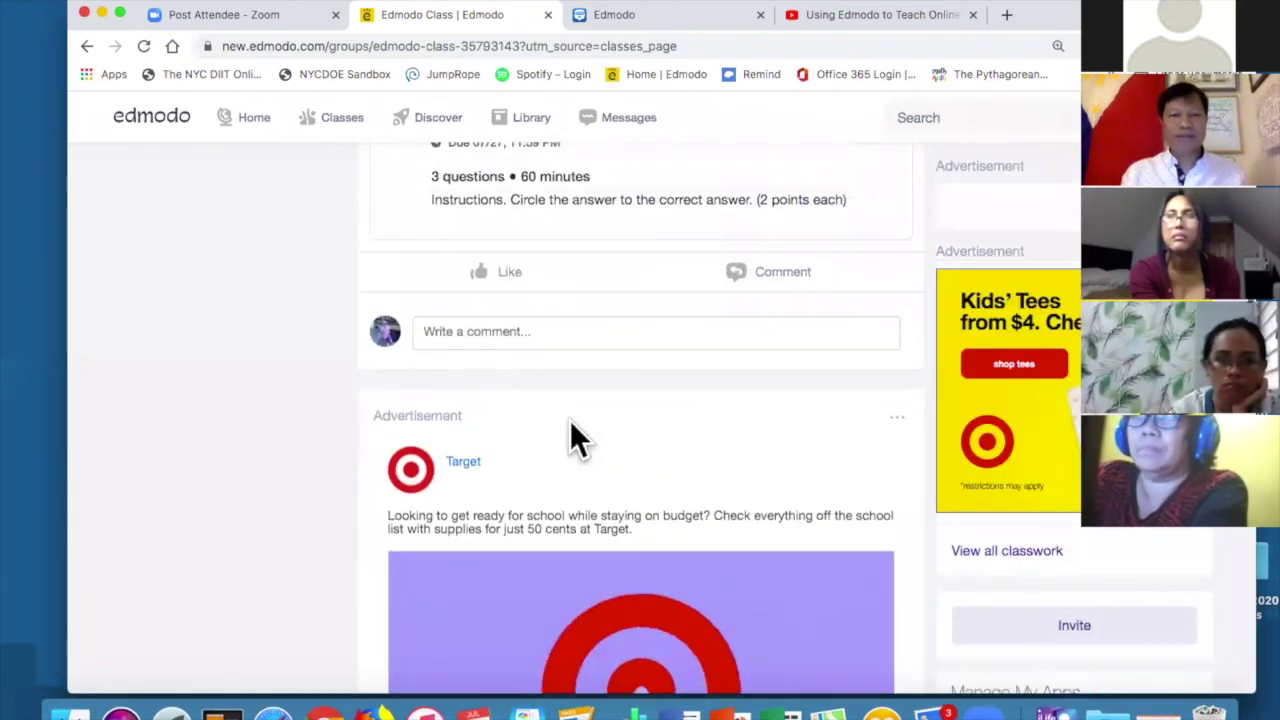
pyautogui.scroll(2, 538, 429)
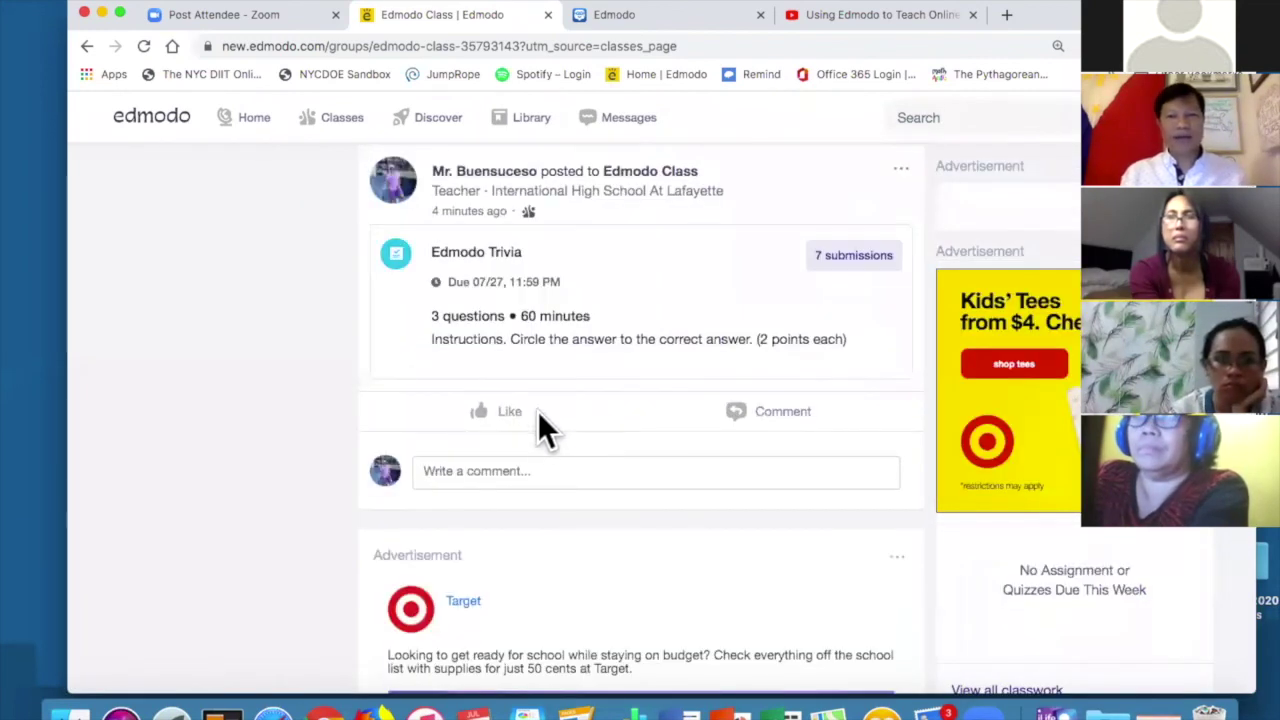
pyautogui.click(513, 478)
pyautogui.write('Congratulations!')
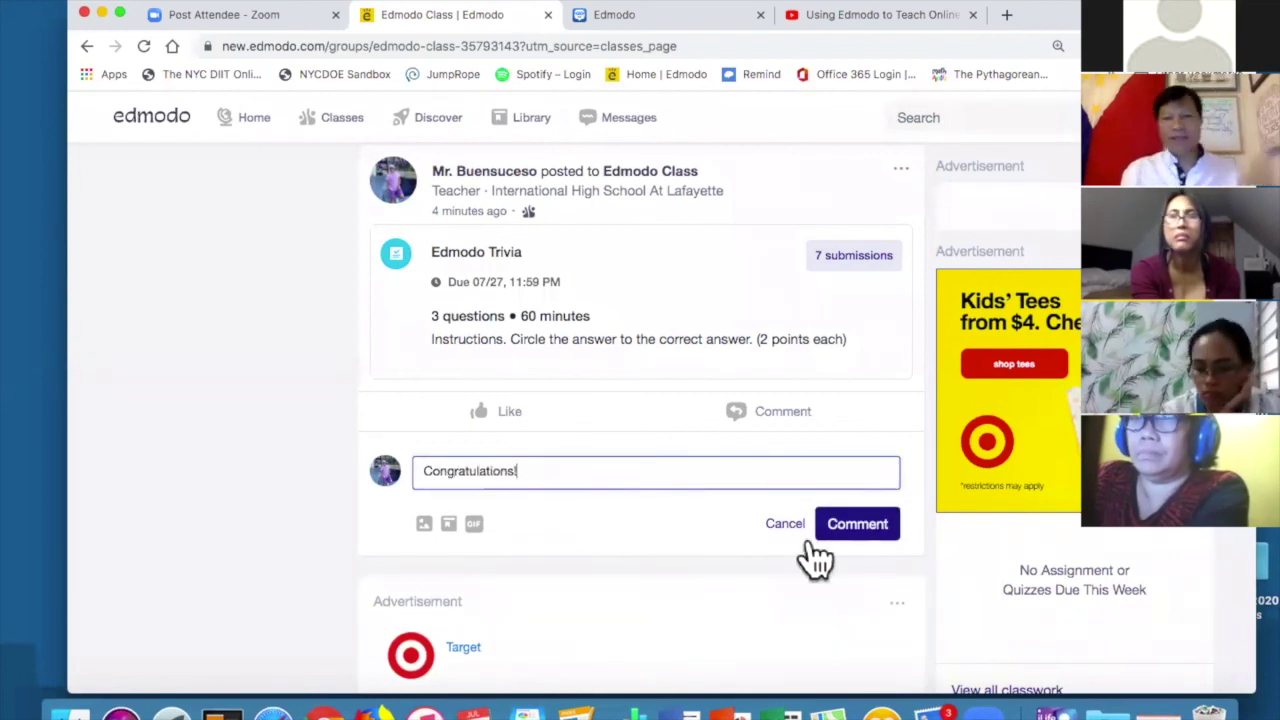
pyautogui.click(866, 526)
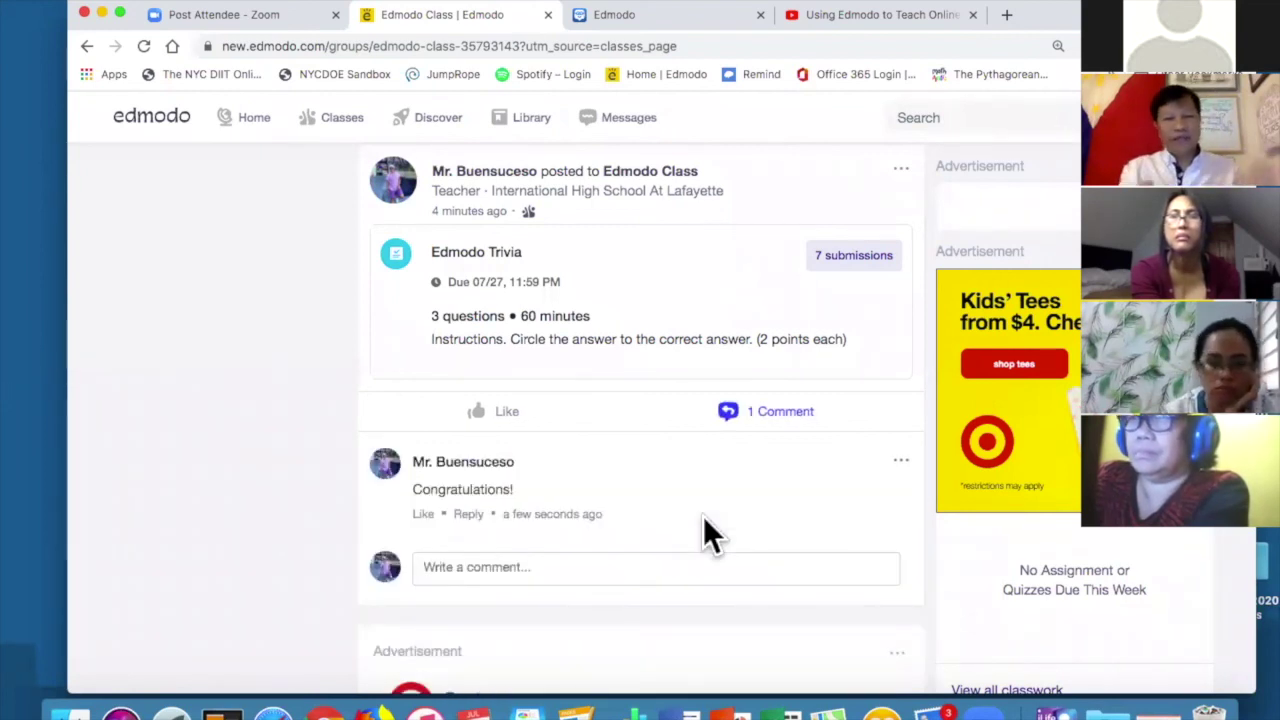
pyautogui.scroll(4, 703, 531)
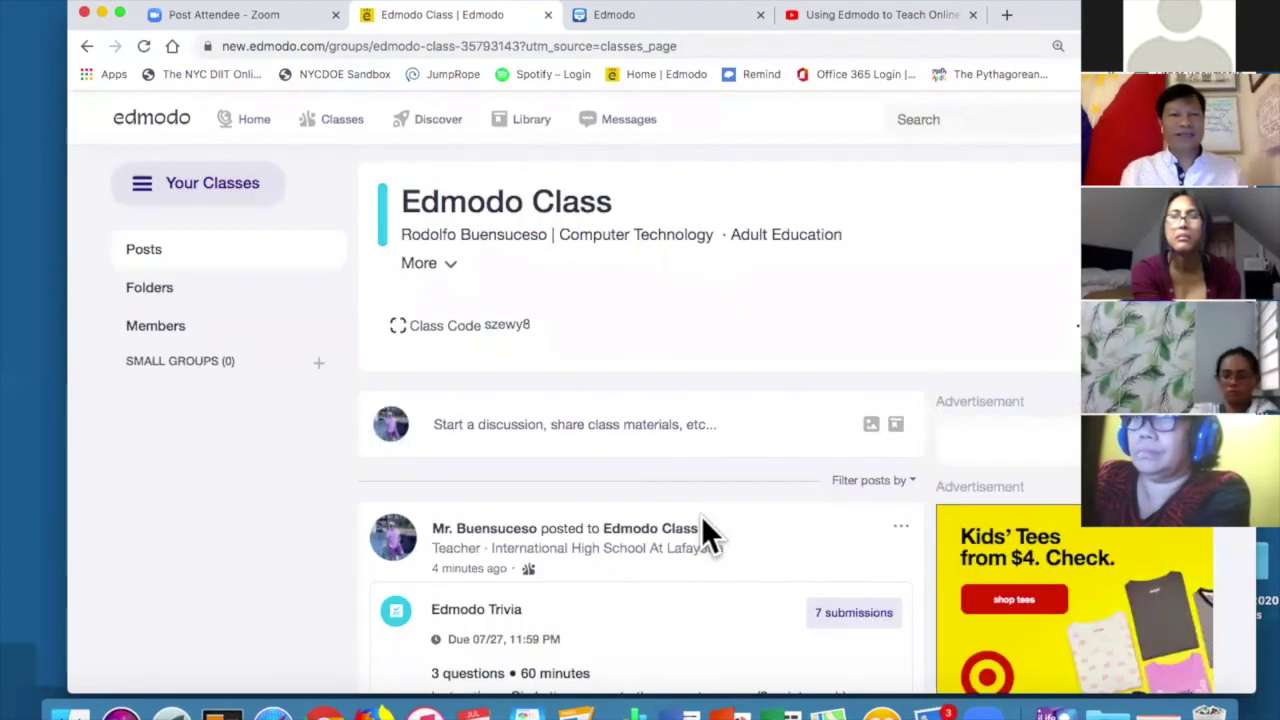
# Switch to MES 21 (Pre-Algebra & Algebra) and scroll its feed down to Weekly Quiz #3.
pyautogui.click(214, 185)
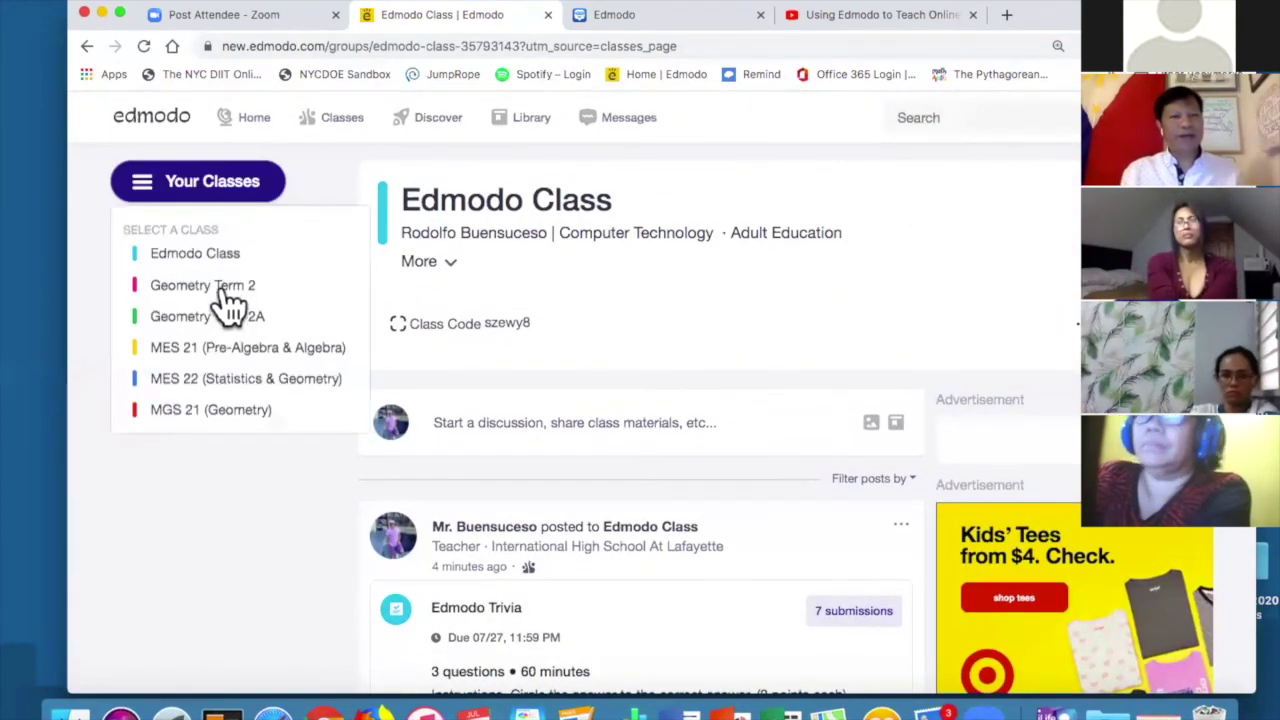
pyautogui.click(237, 349)
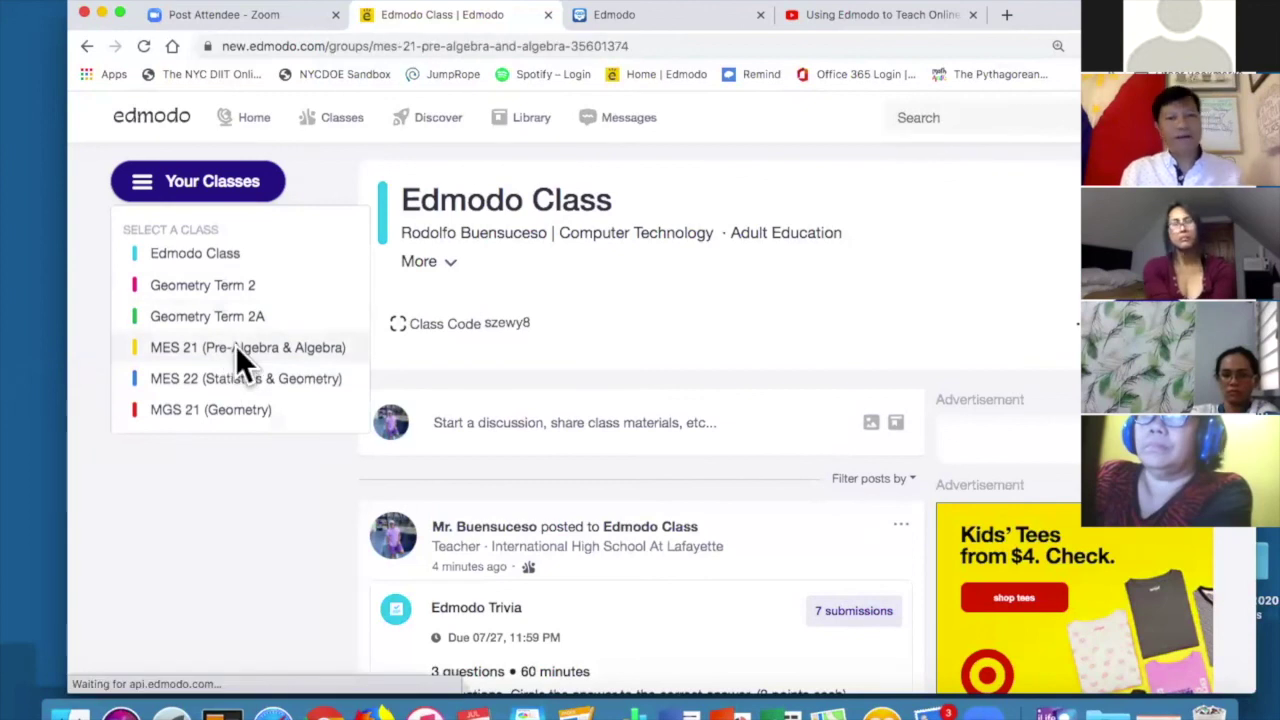
pyautogui.scroll(-2, 422, 370)
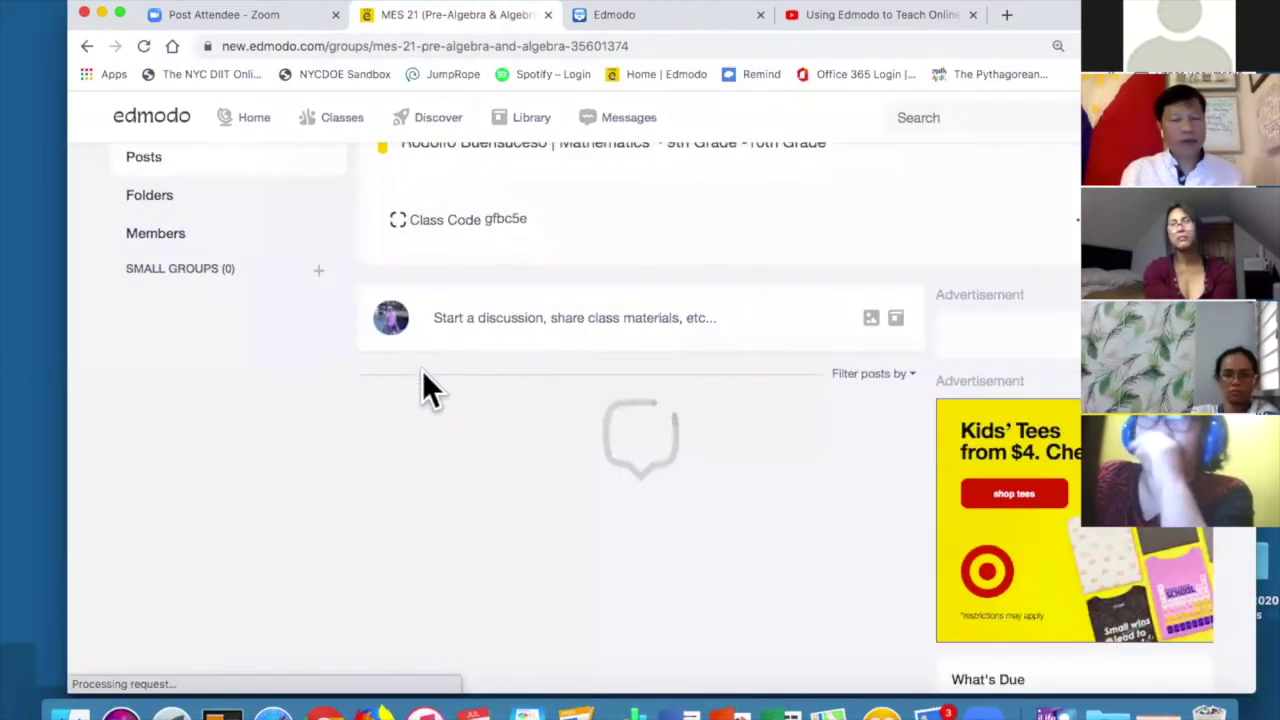
pyautogui.scroll(-5, 422, 380)
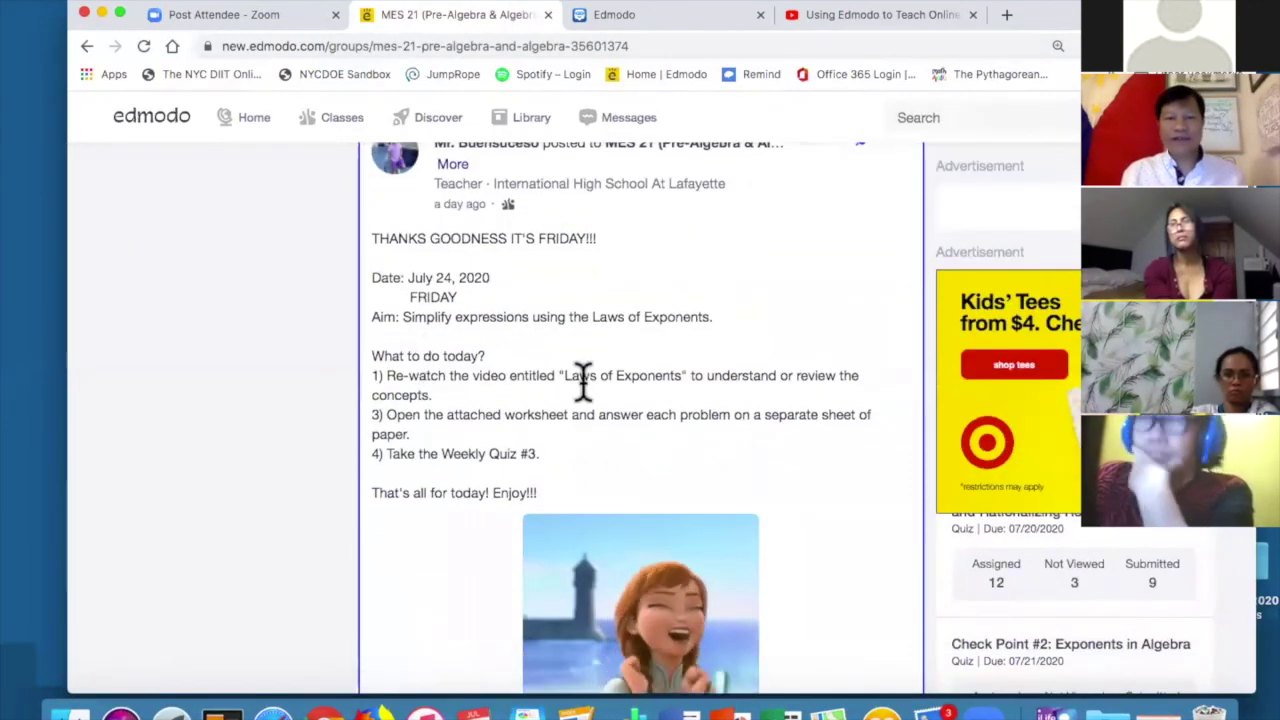
pyautogui.scroll(-3, 680, 509)
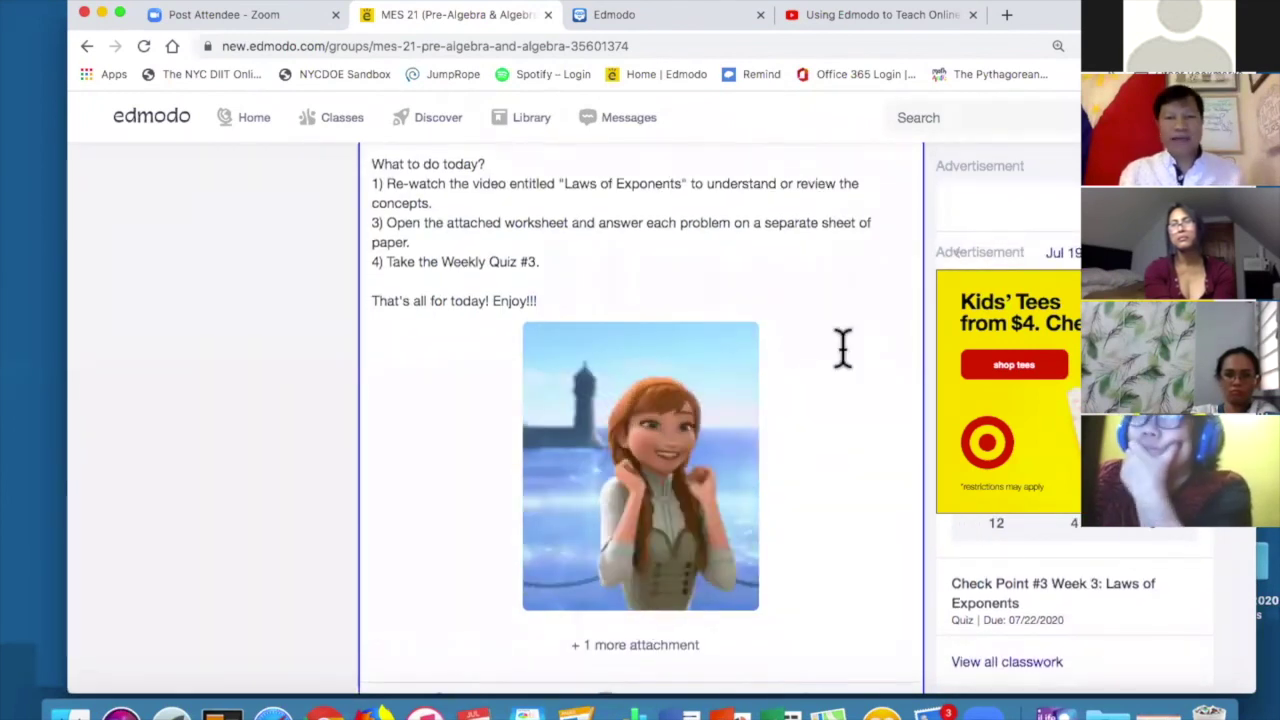
pyautogui.scroll(-15, 843, 349)
pyautogui.scroll(-8, 845, 355)
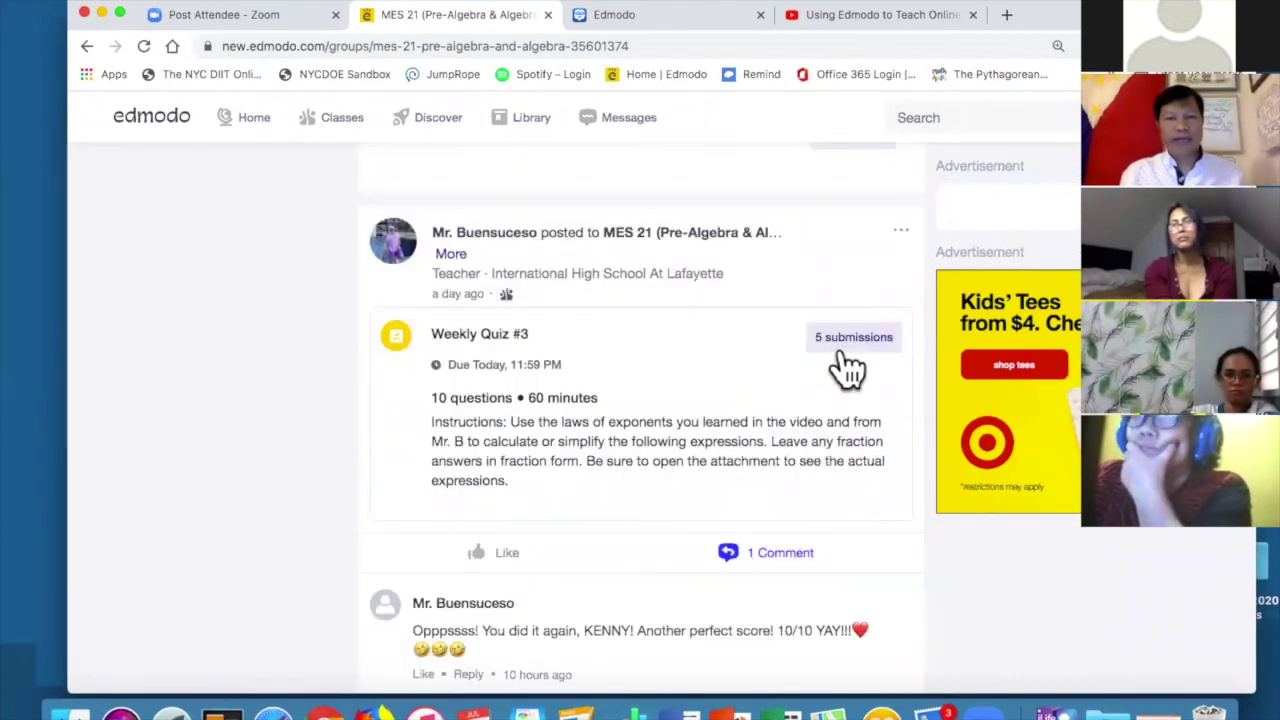
pyautogui.scroll(-4, 845, 368)
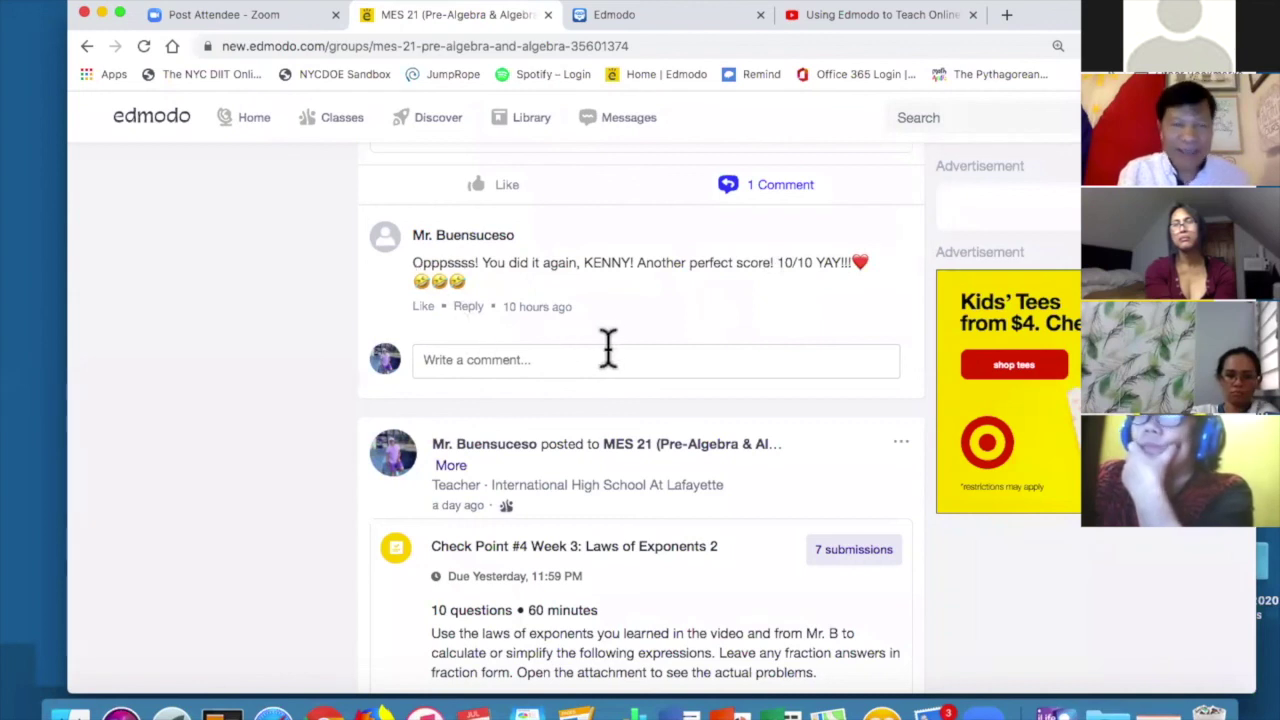
# Return to PowerPoint and present from slide 7 through the grading, progress and resources slides.
pyautogui.scroll(-2, 667, 306)
pyautogui.press('super+Tab')
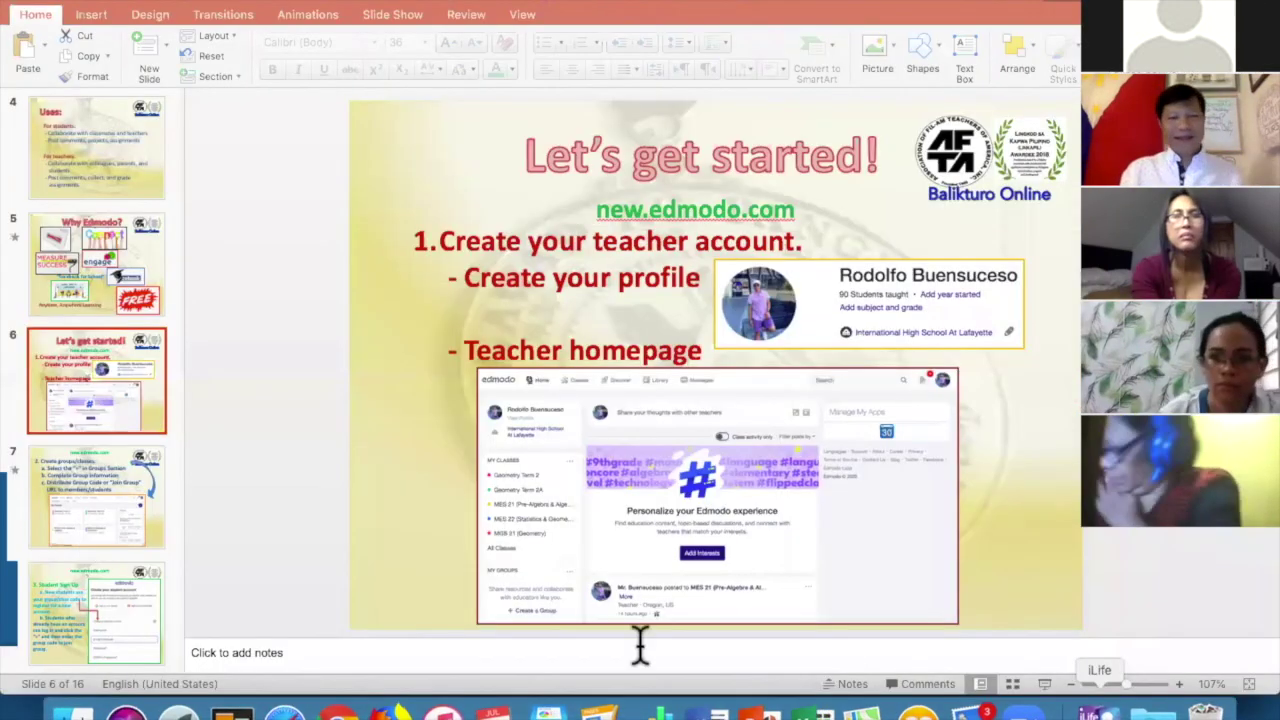
pyautogui.press('Down')
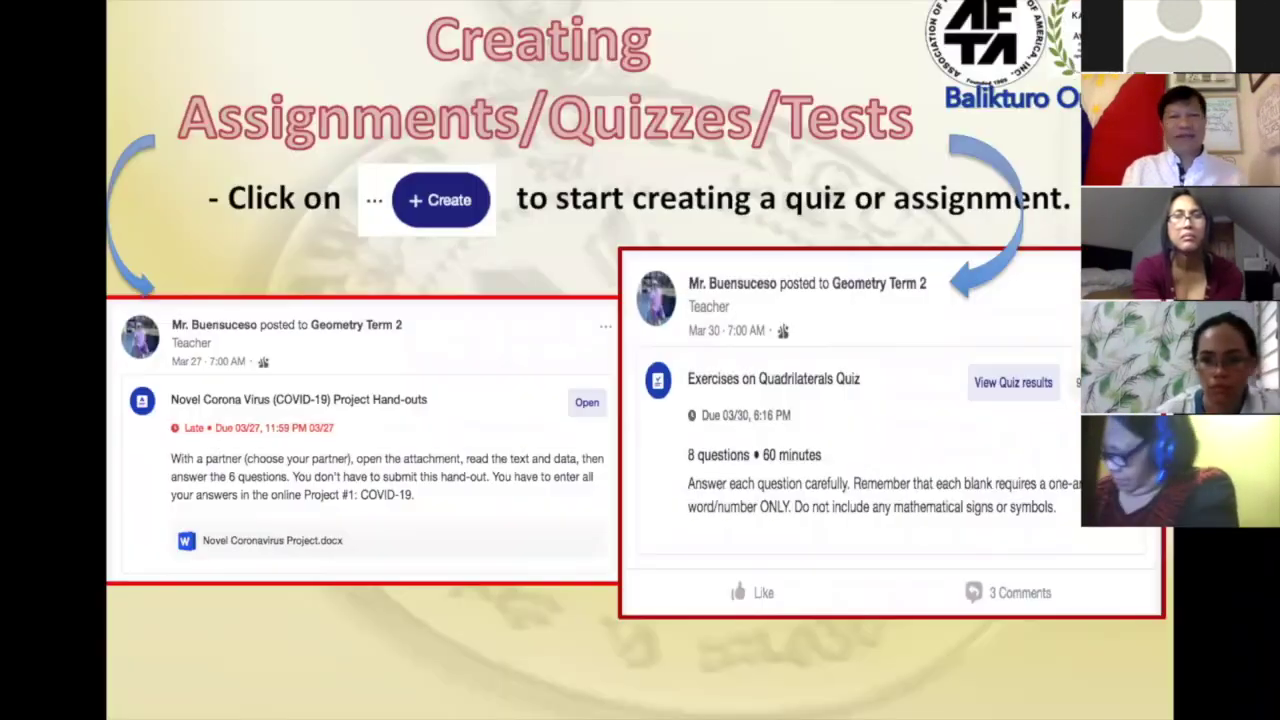
pyautogui.press('Right')
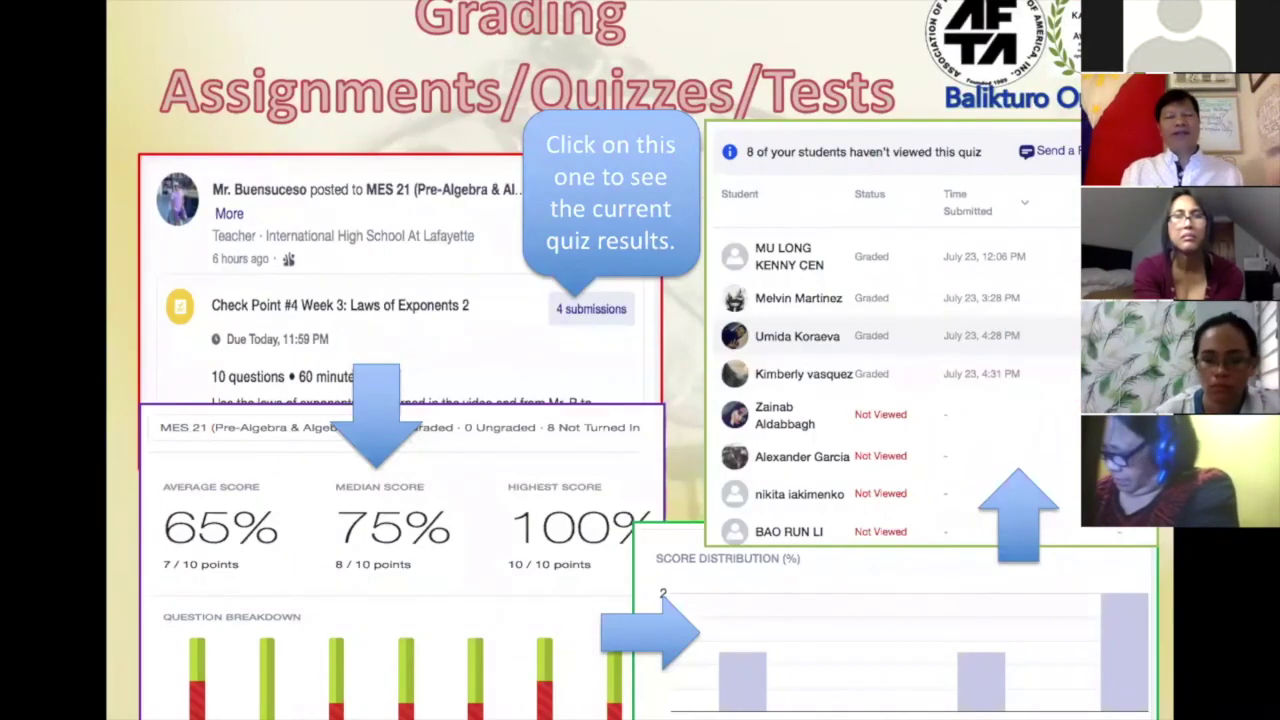
pyautogui.press('Right')
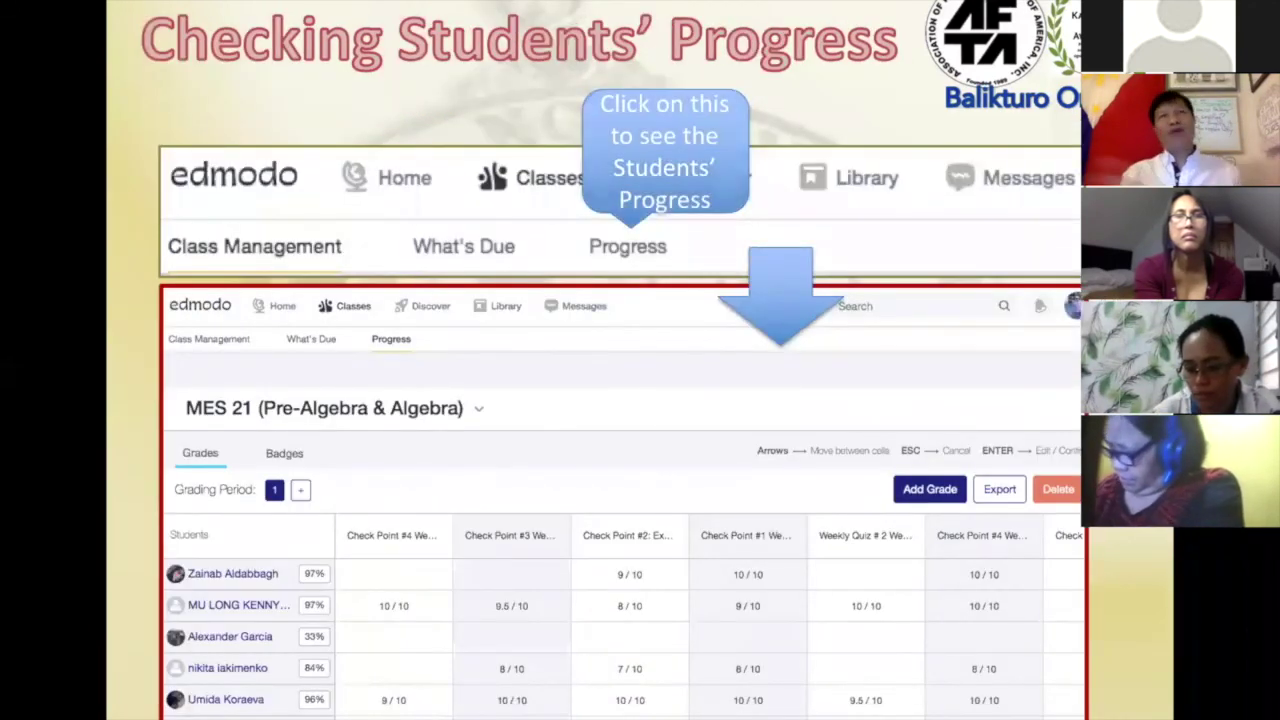
pyautogui.press('Right')
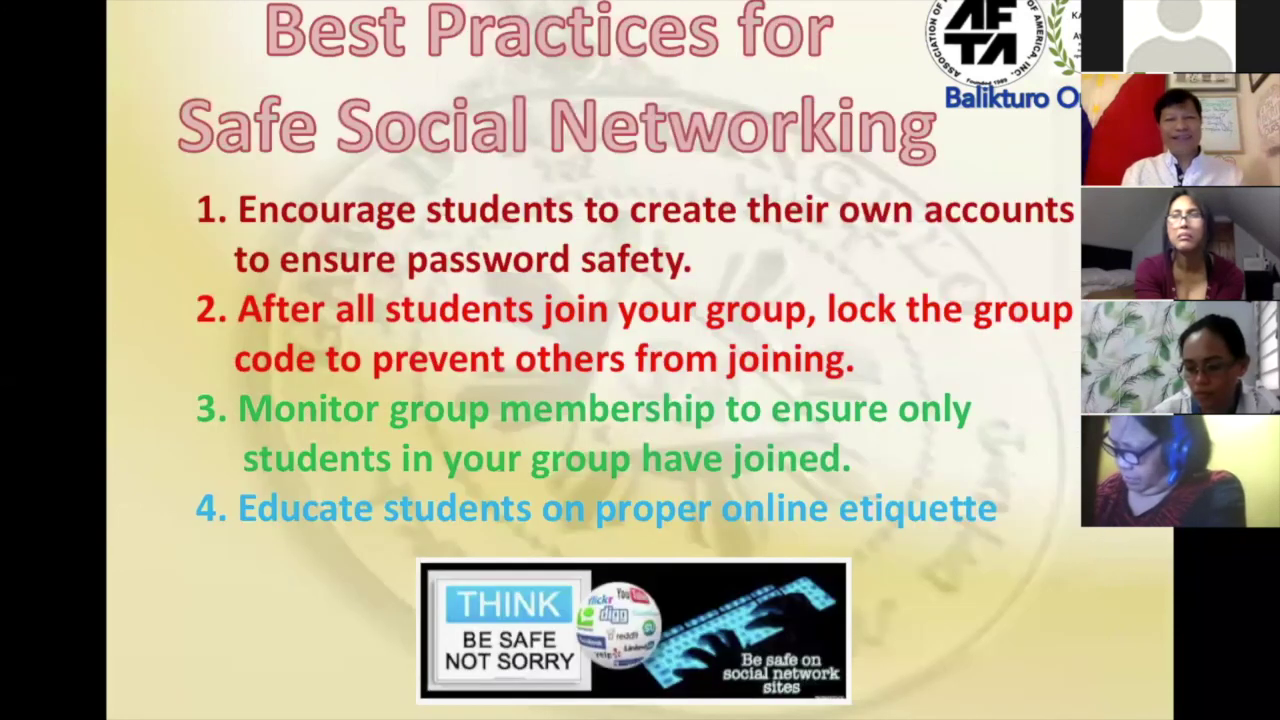
pyautogui.press('Right')
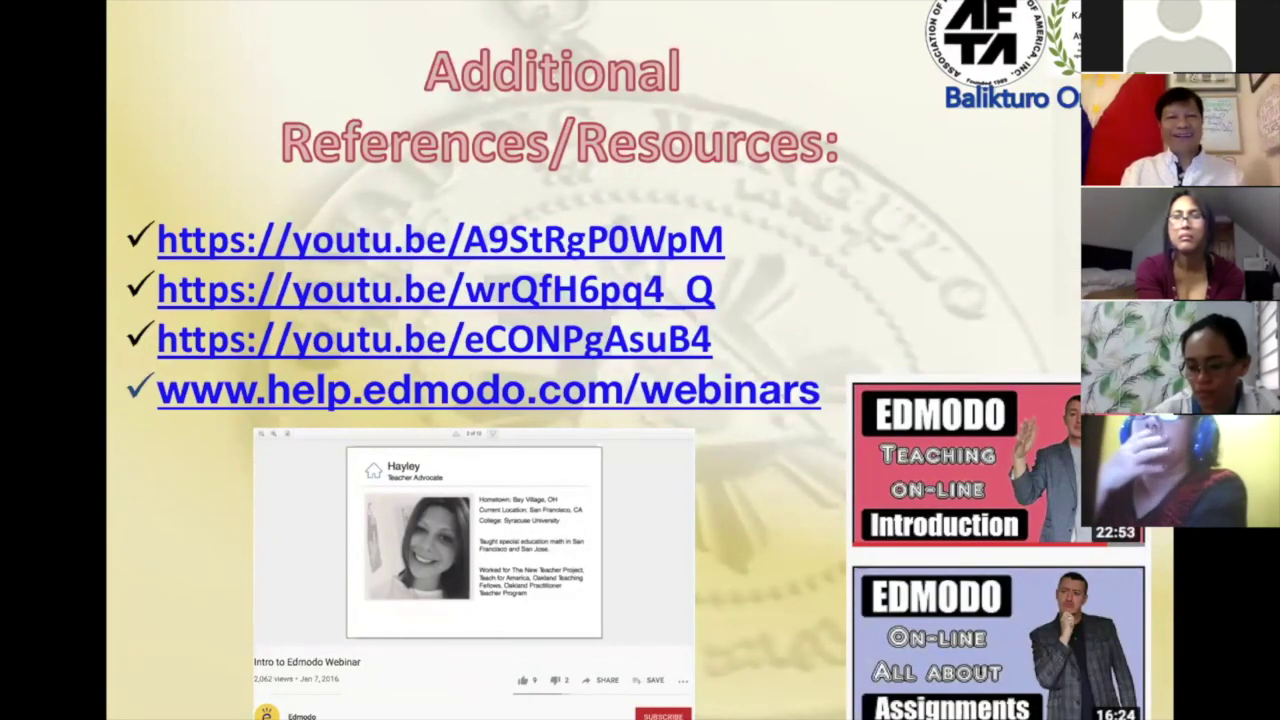
# Reach the Thanks to: slide and reveal its You are the best image, arrow and YOU icon.
pyautogui.press('Left')
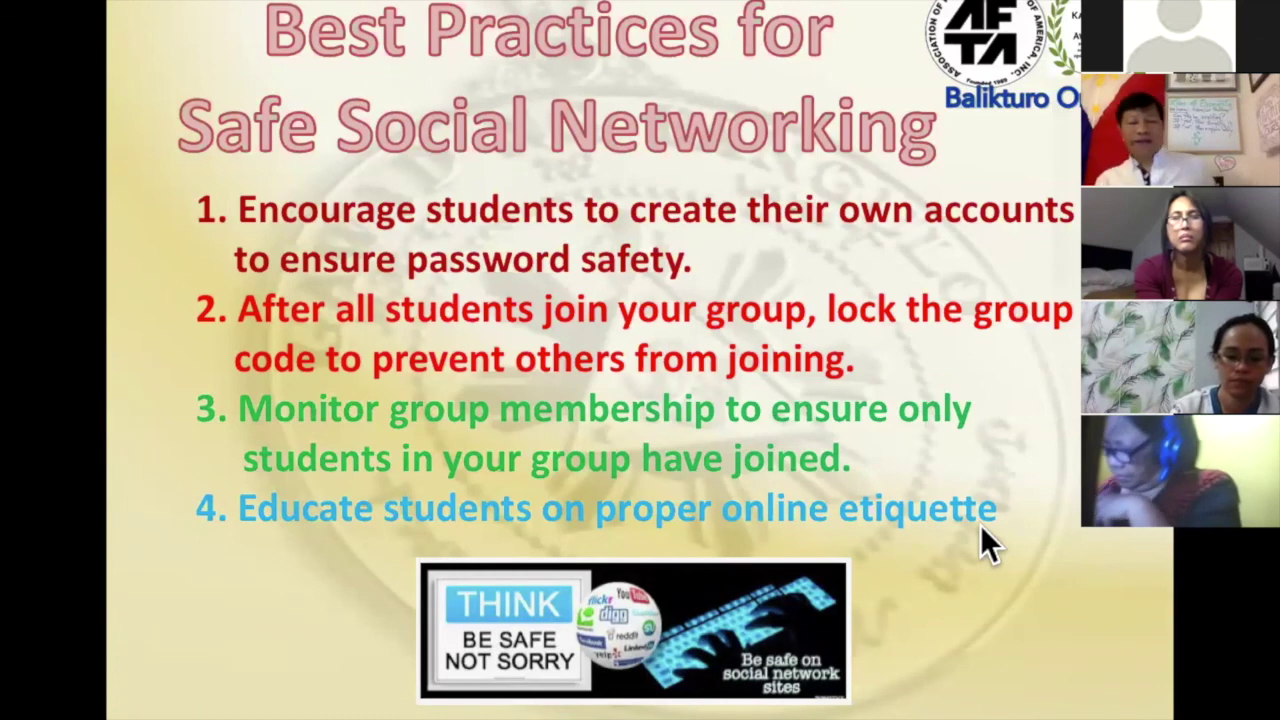
pyautogui.press('Right')
pyautogui.press('Right')
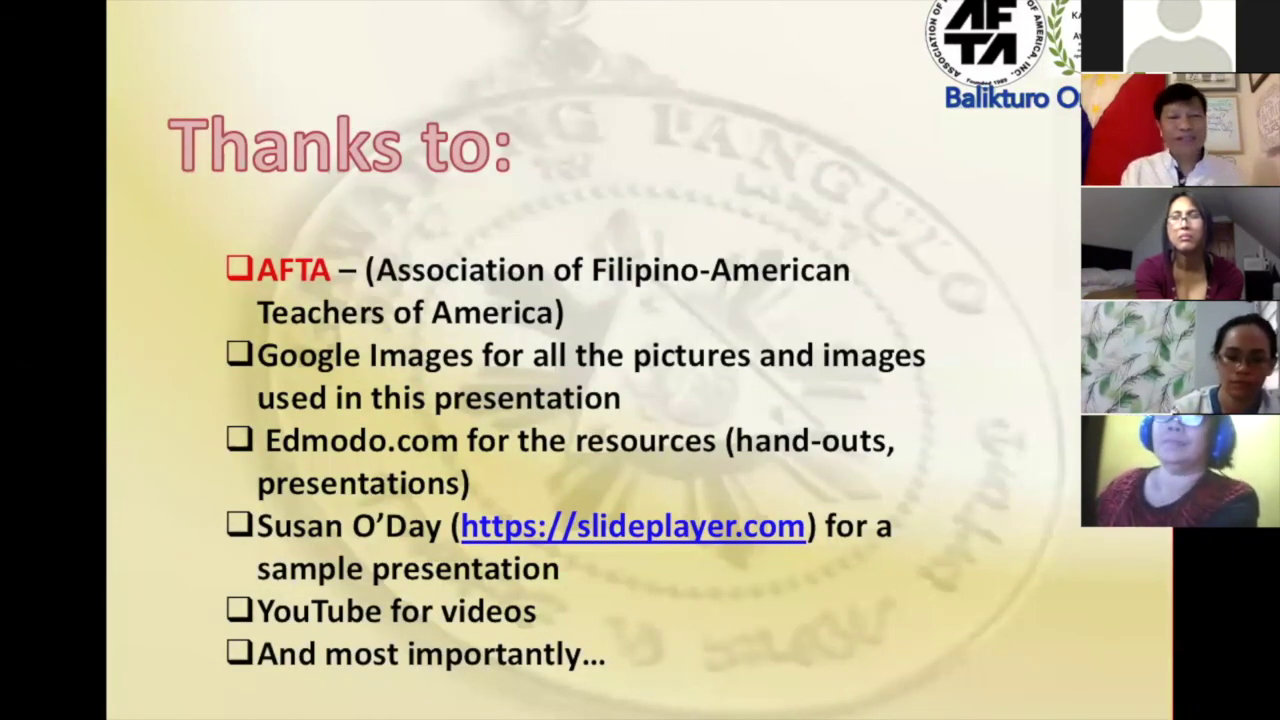
pyautogui.click(1026, 423)
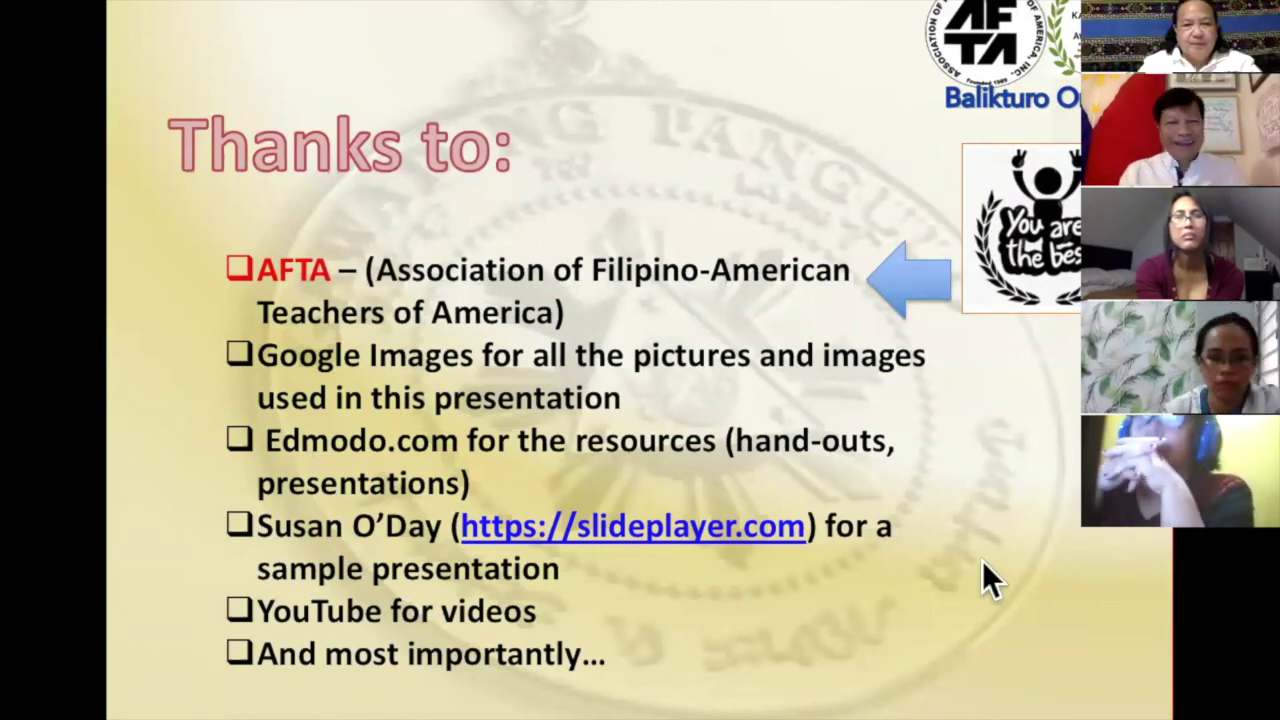
pyautogui.click(1078, 505)
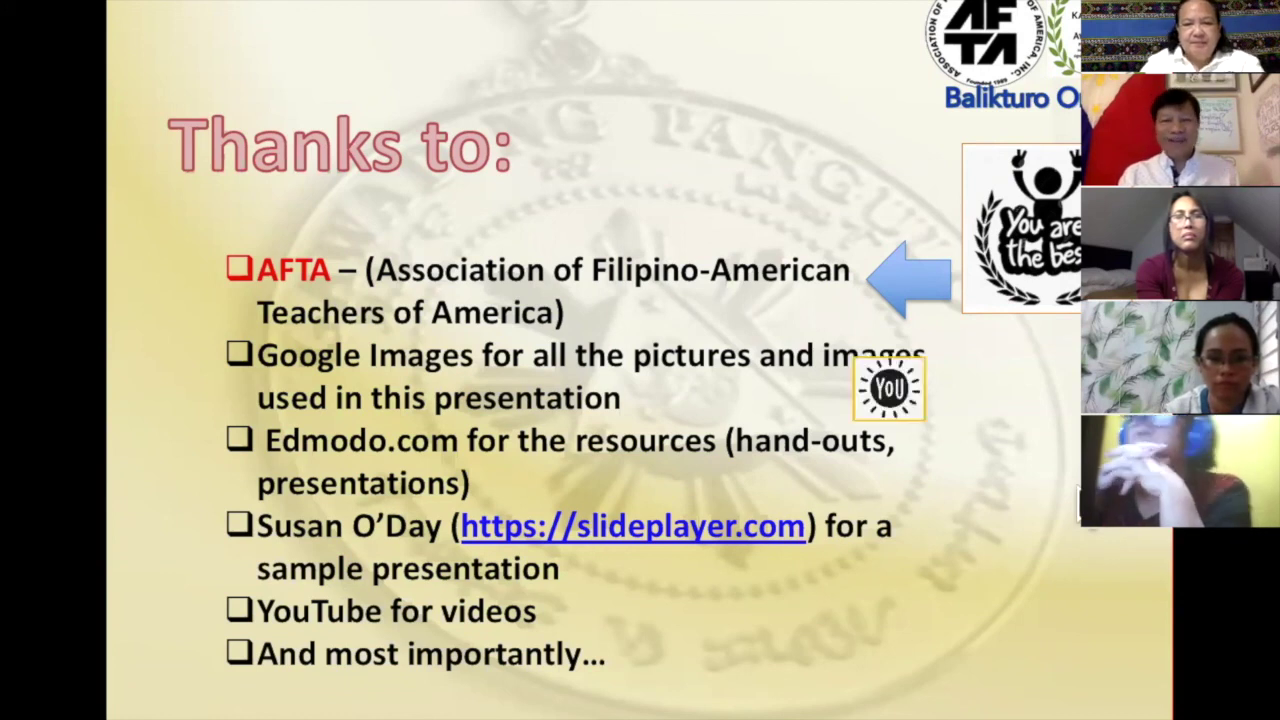